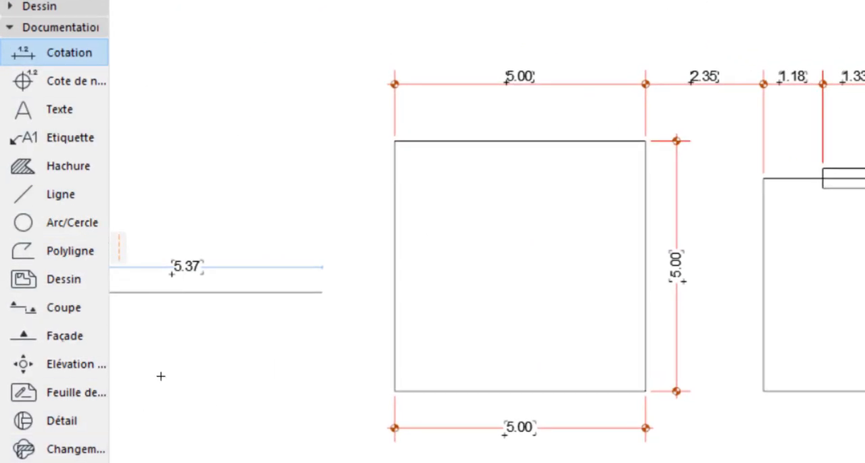
Draw a full circle with a radius of 1.2 in the empty area beside the existing dimensioned line
left_click(62, 28)
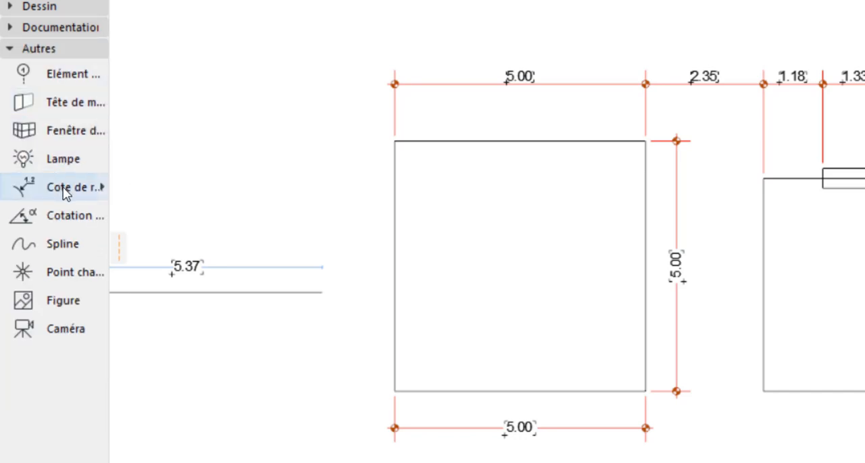
scroll(481, 192, "down", 3)
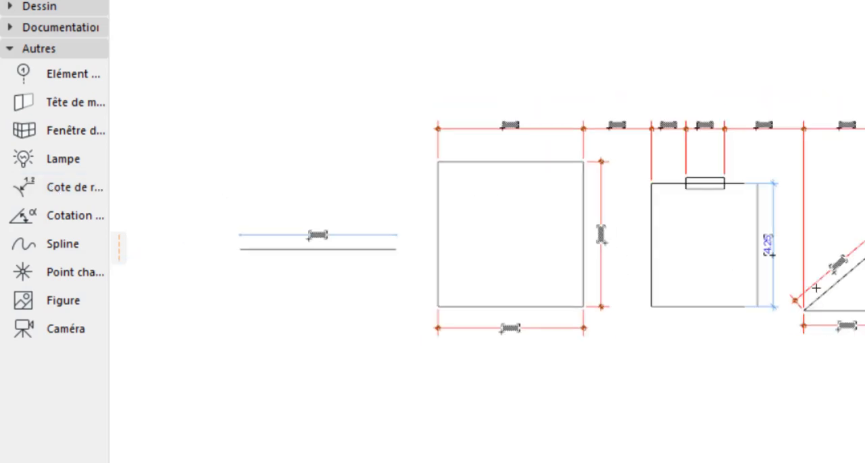
scroll(720, 223, "down", 3)
scroll(284, 263, "up", 3)
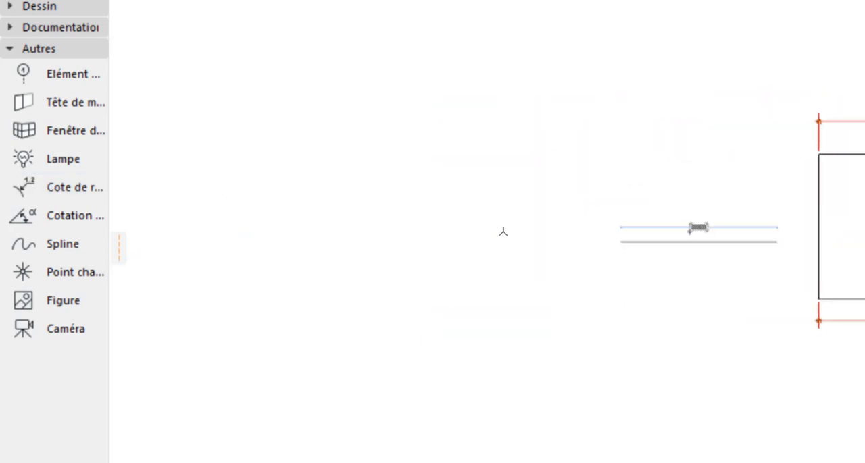
scroll(517, 216, "up", 3)
left_click(33, 48)
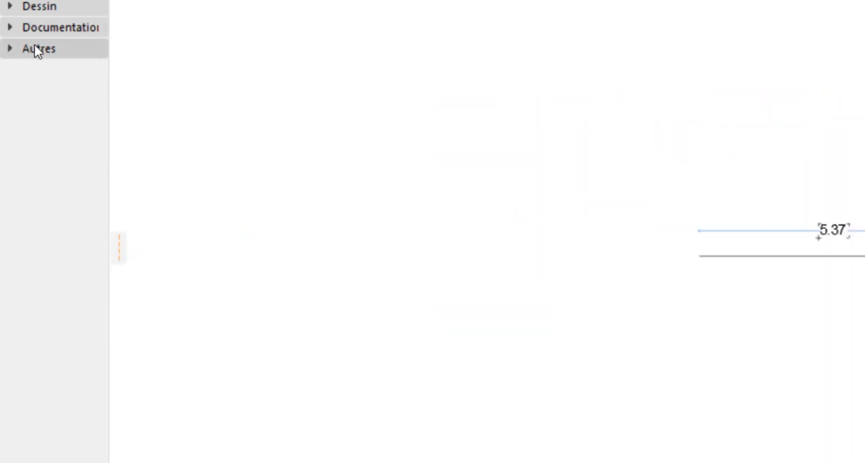
left_click(35, 27)
left_click(74, 224)
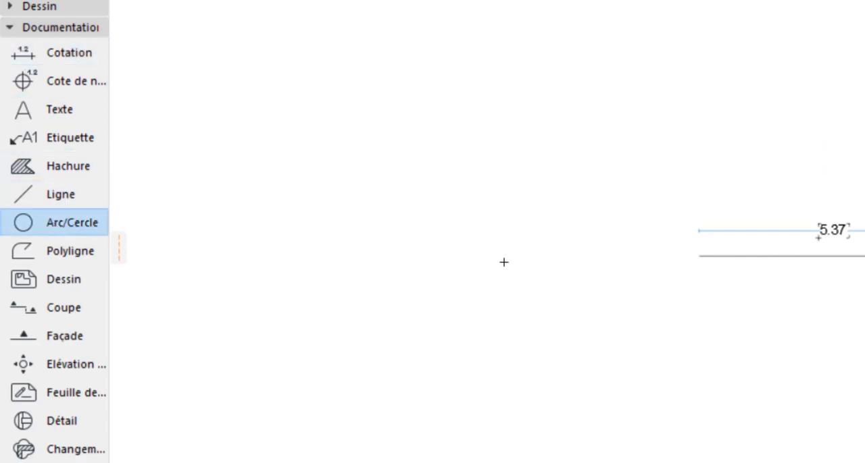
left_click(400, 257)
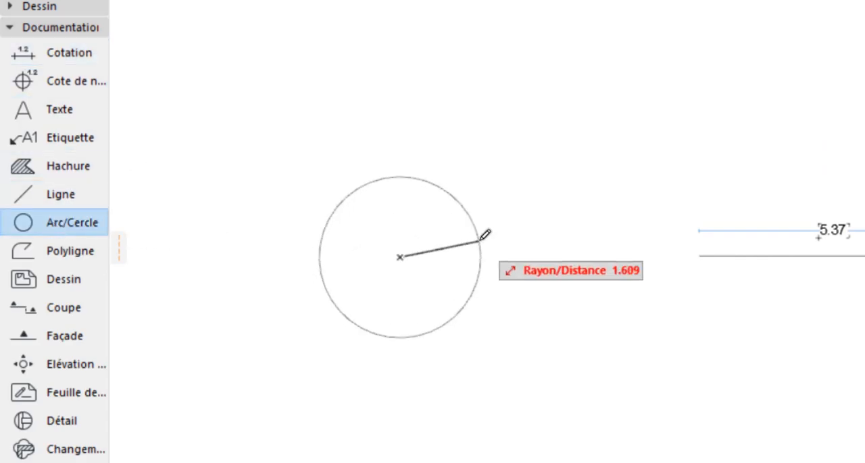
key("Tab")
type("1.2")
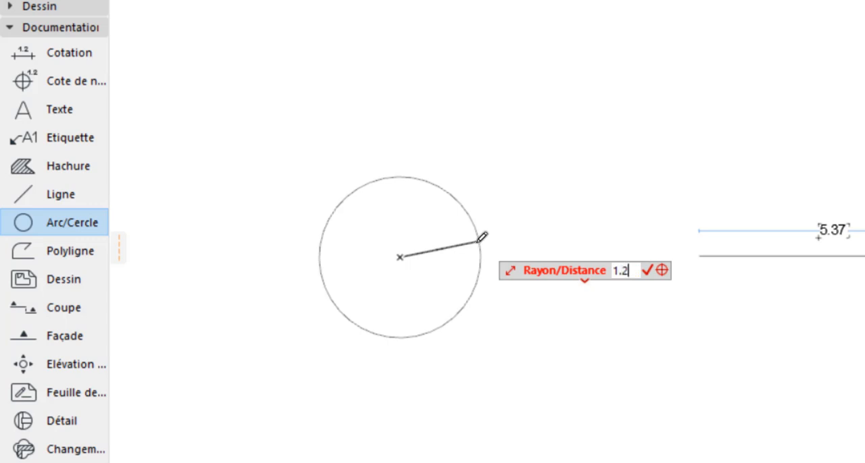
key("Return")
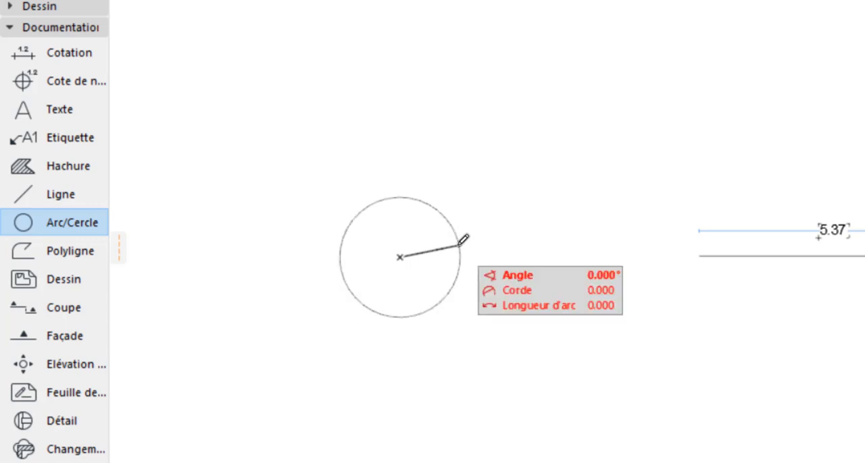
left_click(460, 239)
Add a radius dimension to the new circle, placing its label outside, above the circle's upper-left edge
scroll(400, 260, "up", 4)
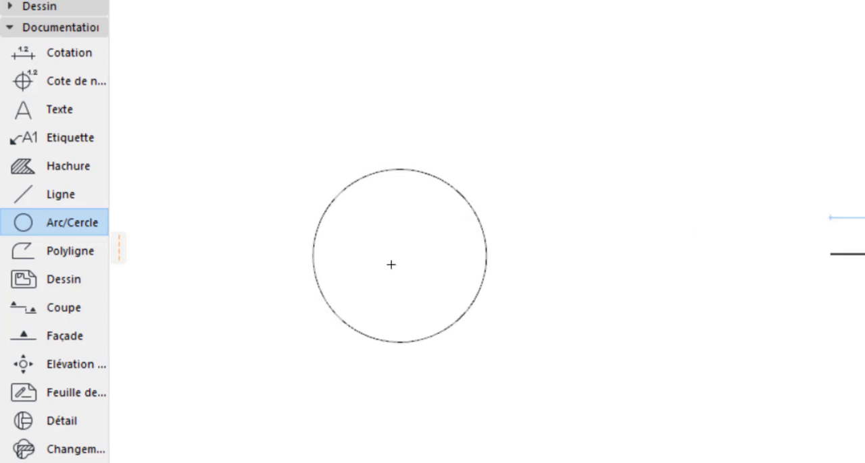
scroll(573, 271, "down", 5)
scroll(486, 265, "up", 1)
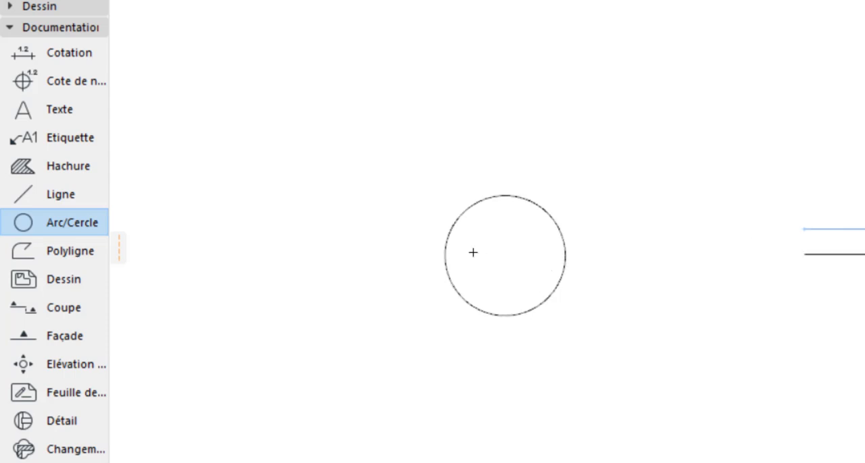
scroll(476, 249, "up", 2)
left_click(76, 34)
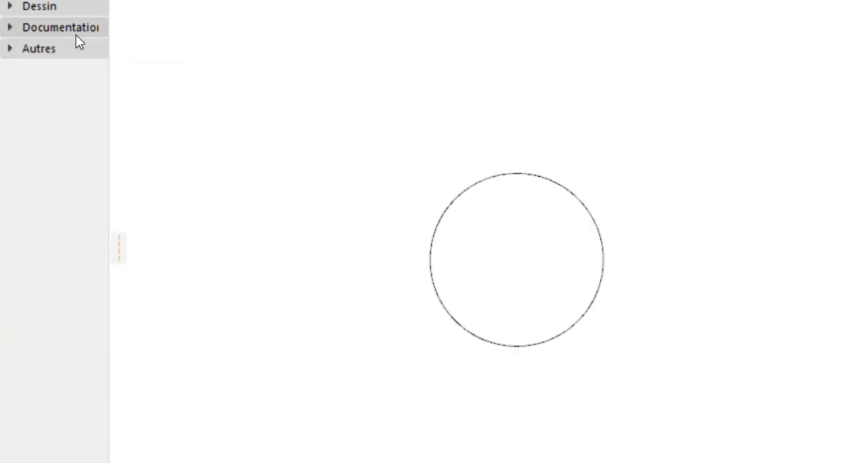
left_click(38, 45)
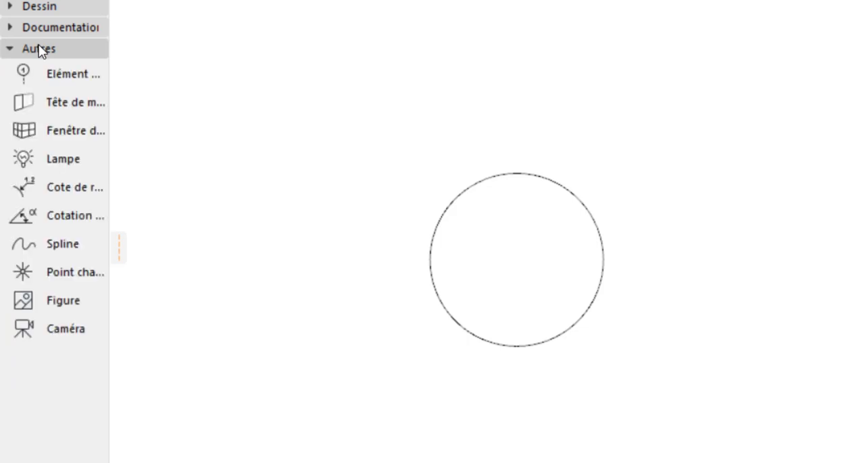
left_click(61, 185)
scroll(516, 169, "up", 2)
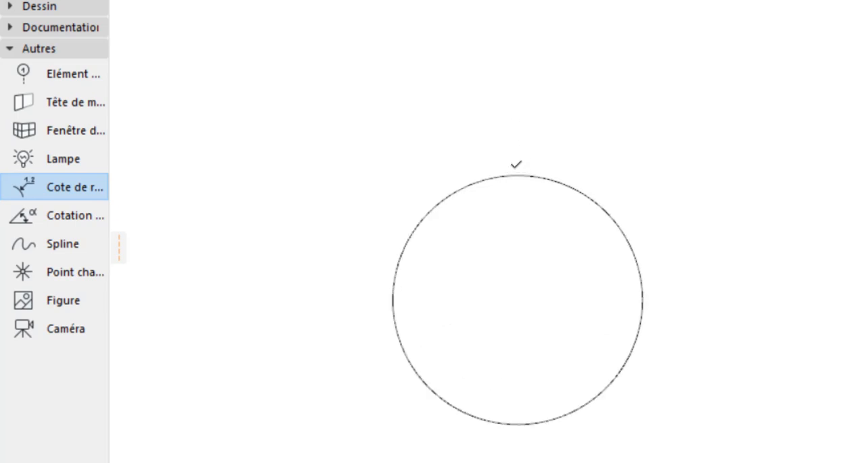
left_click(471, 184)
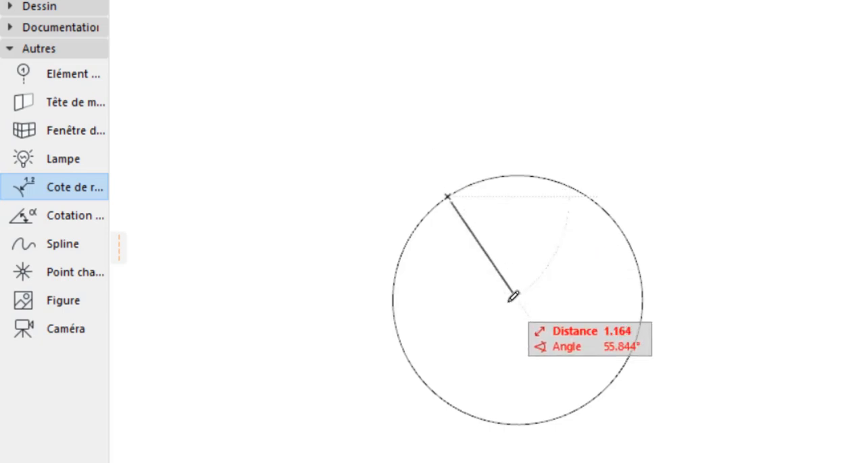
left_click(425, 117)
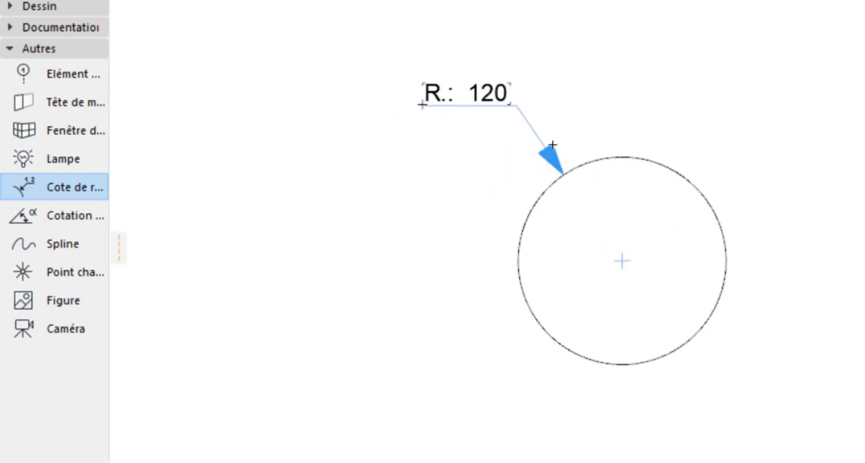
Open the project preferences for dimensions and set the radius dimension unit to metres (mètre)
scroll(551, 130, "up", 2)
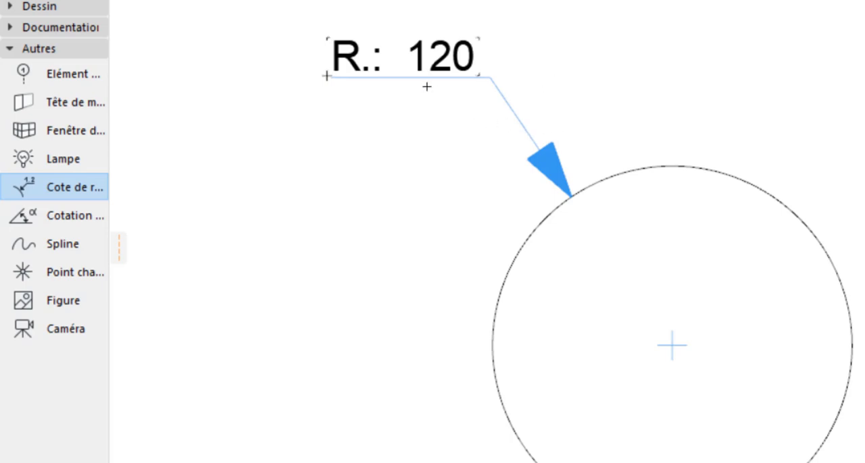
scroll(456, 36, "up", 1)
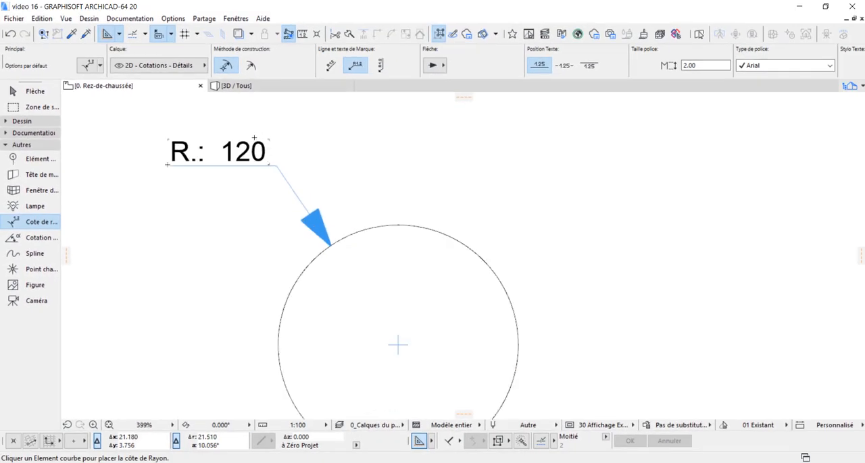
scroll(238, 120, "up", 1)
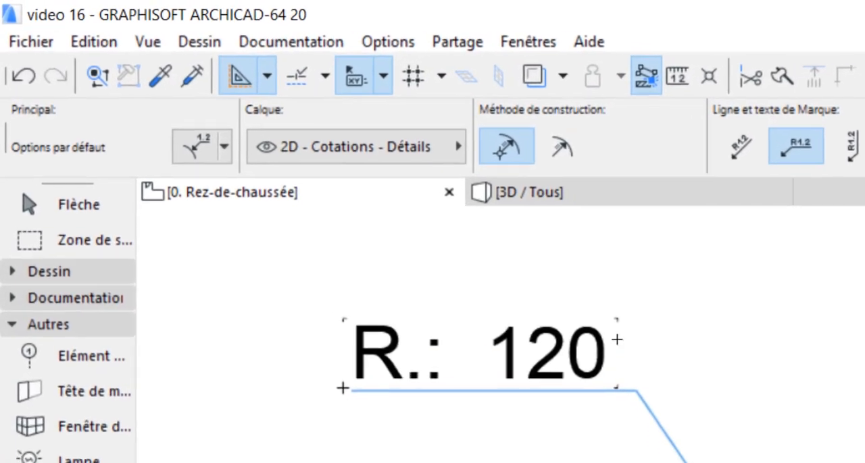
left_click(407, 44)
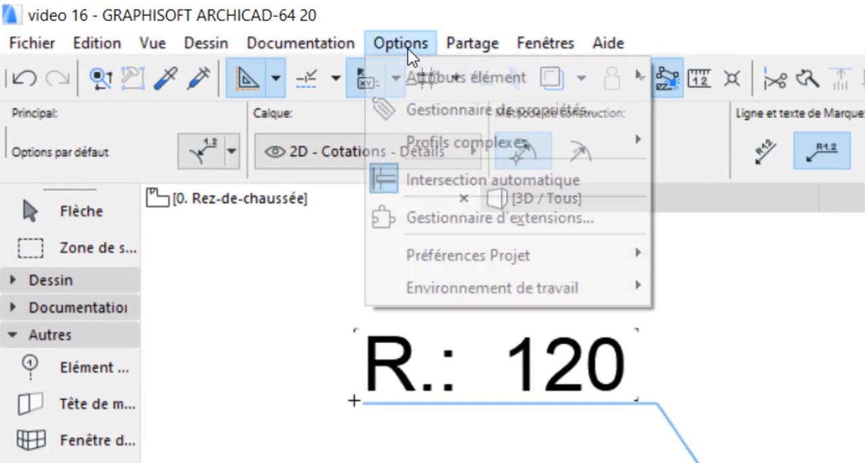
mouse_move(462, 255)
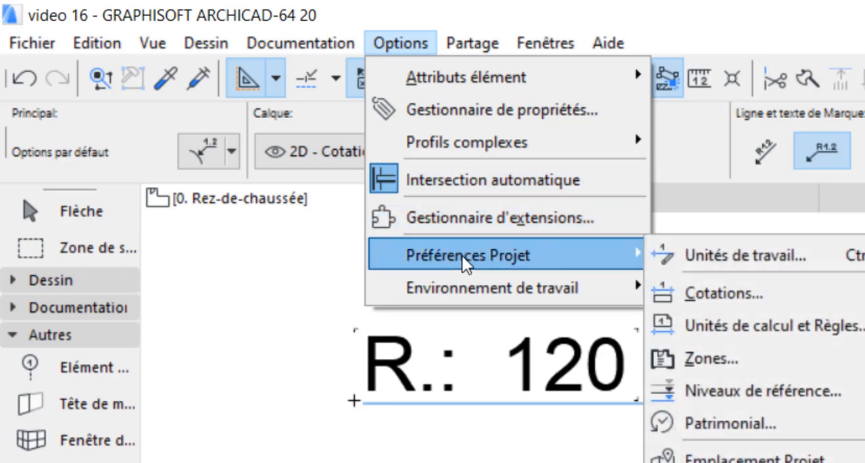
left_click(774, 290)
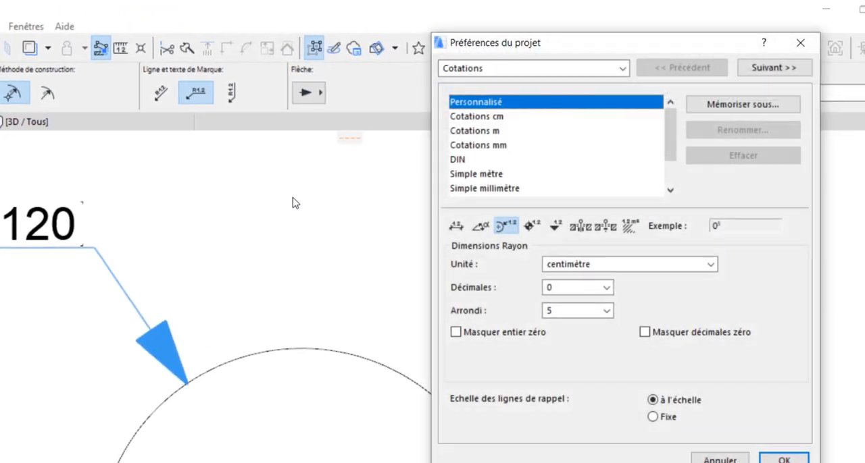
left_click(637, 267)
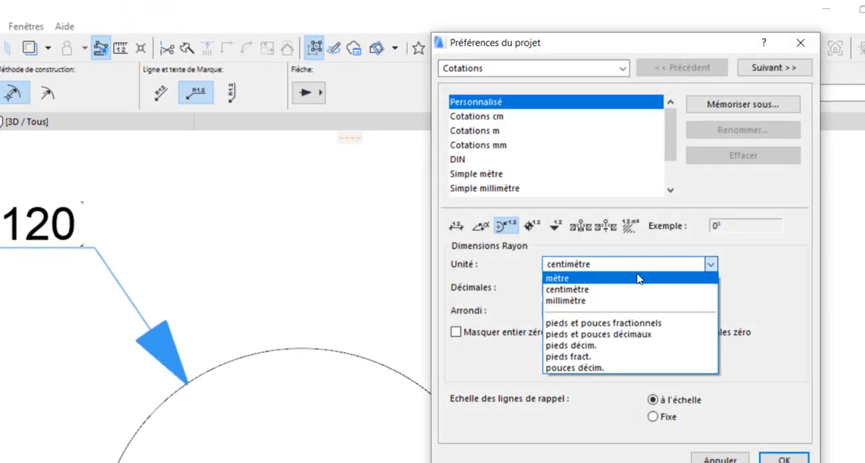
left_click(637, 279)
Set radius dimensions to 2 decimals with rounding (Arrondi) Off, and apply the preferences
left_click(585, 290)
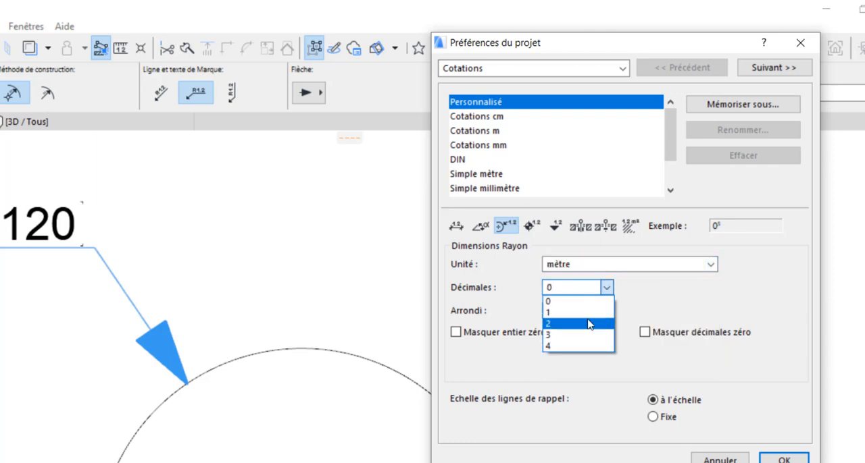
left_click(594, 323)
left_click(585, 311)
left_click(580, 326)
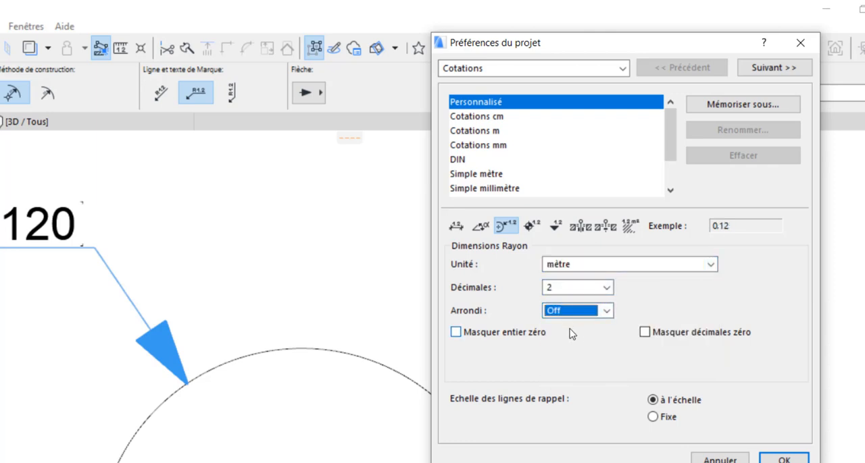
left_click(784, 460)
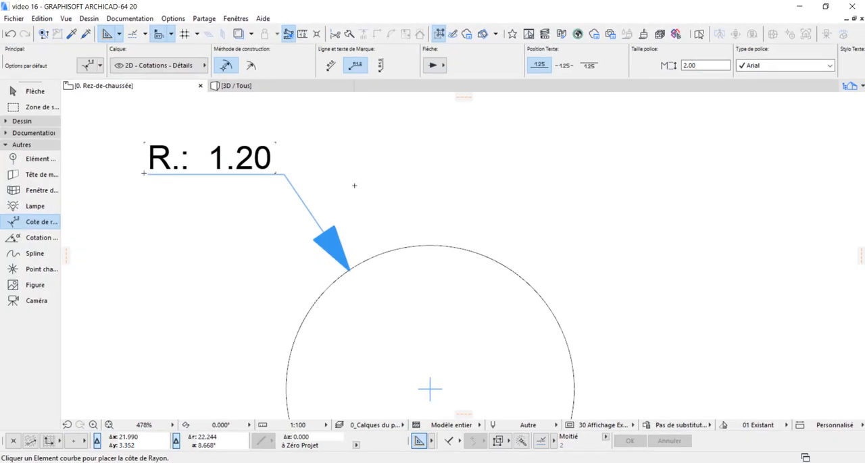
Examine the radius dimension's type and prefix settings, as well as its centre mark in the circle
scroll(354, 186, "down", 3)
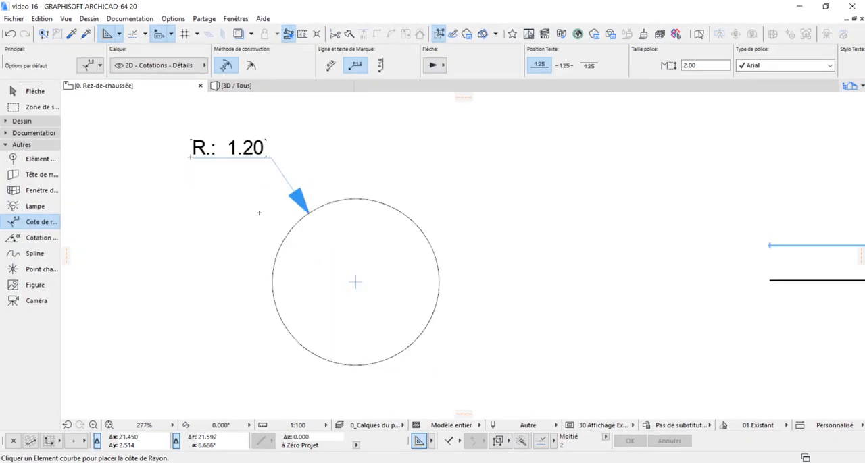
left_click(226, 157, "shift")
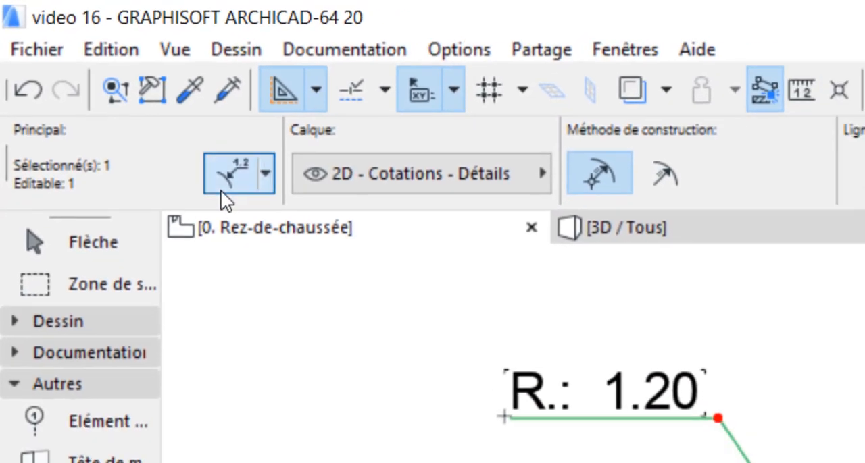
left_click(240, 192)
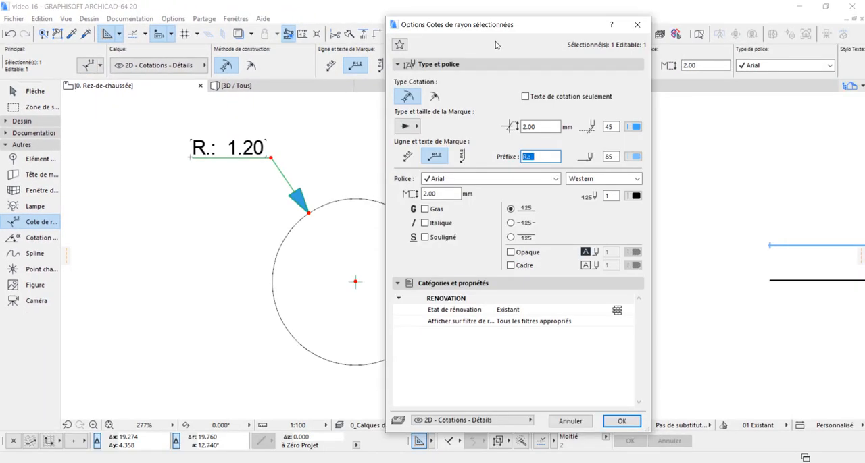
left_click_drag(497, 24, 557, 55)
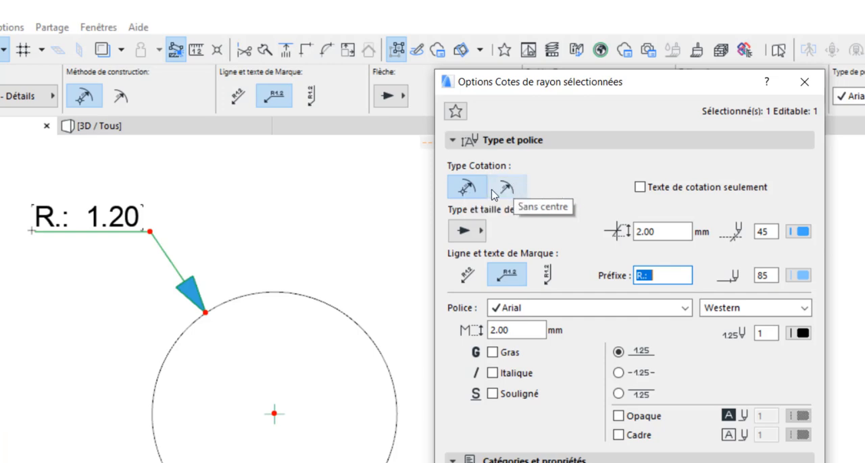
left_click(651, 275)
key("Escape")
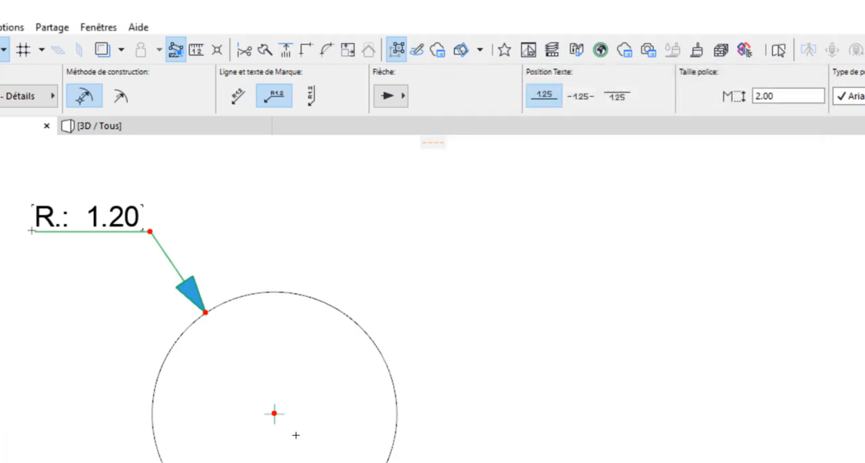
key("Escape")
scroll(277, 422, "up", 4)
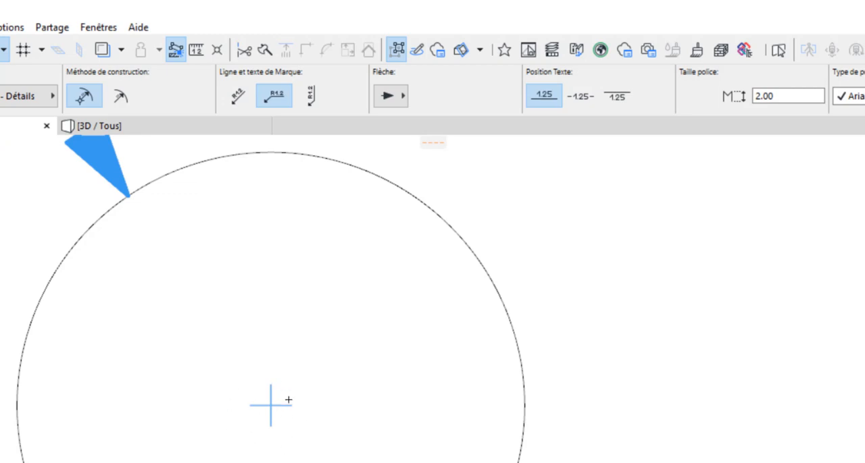
scroll(289, 400, "down", 2)
Change the circle's radius dimension to the type without a centre mark (Sans centre)
left_click(52, 192)
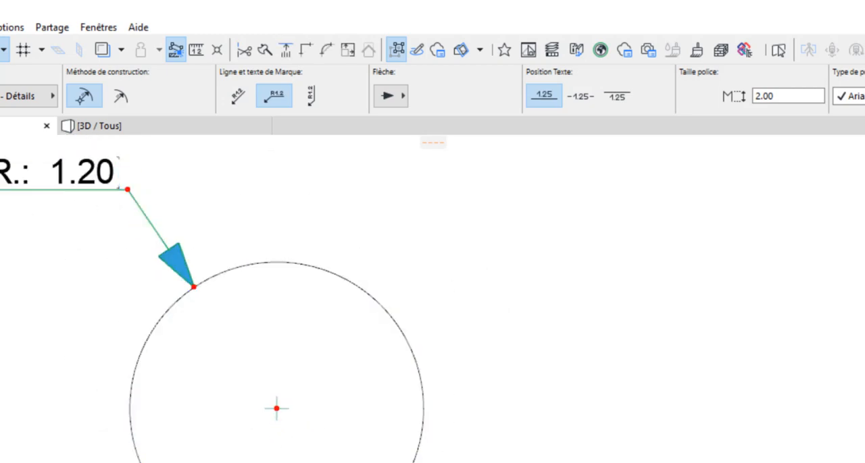
key("ctrl+t")
left_click(519, 190)
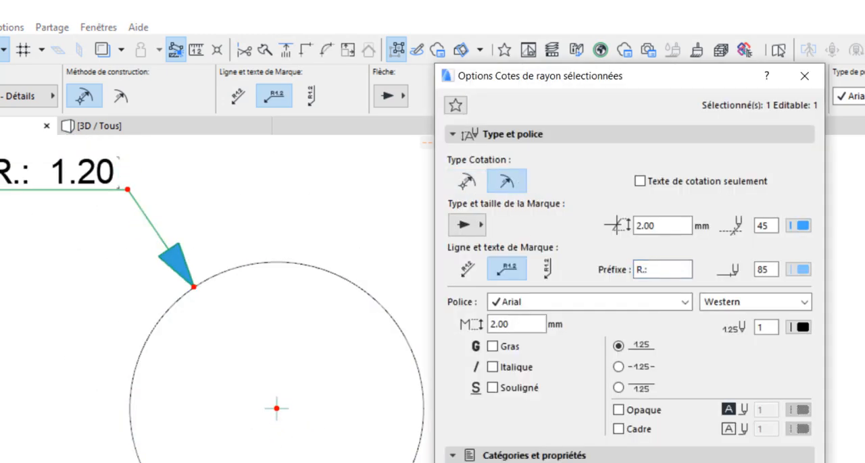
key("Return")
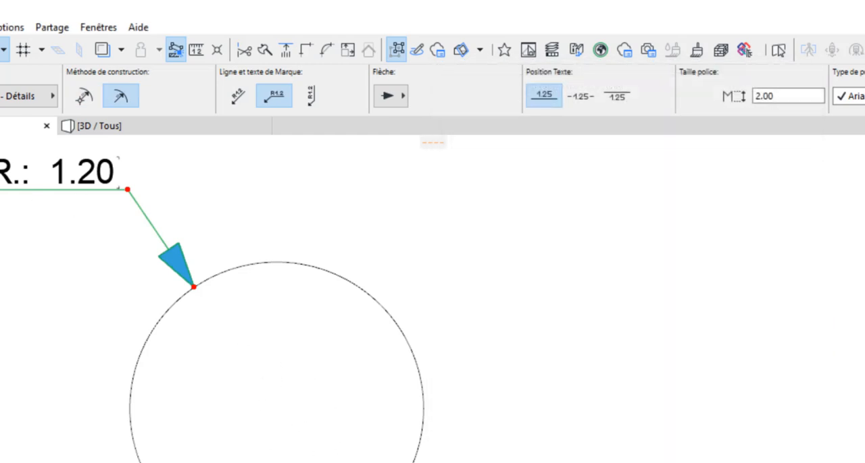
Set the marker size of the circle's radius dimension to 1.00 mm, keeping the filled arrow marker
key("ctrl+t")
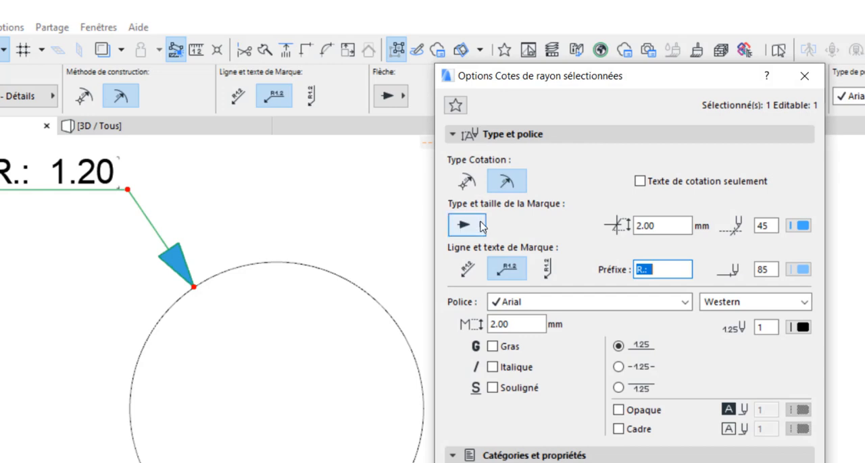
left_click(481, 225)
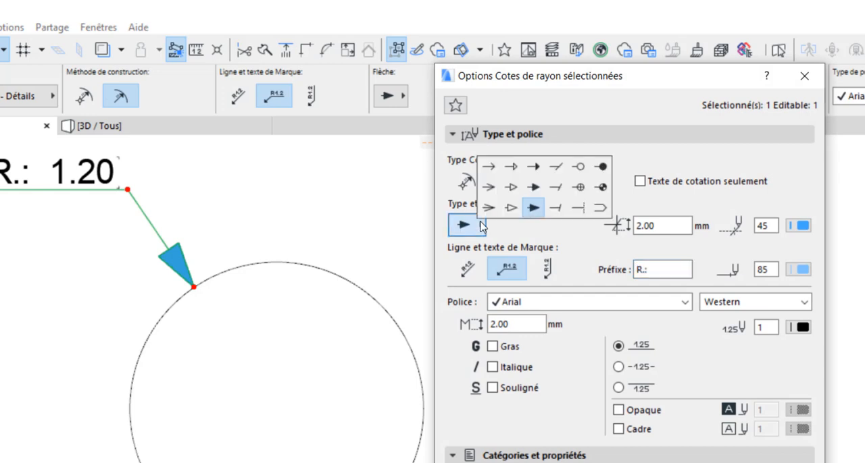
left_click(588, 234)
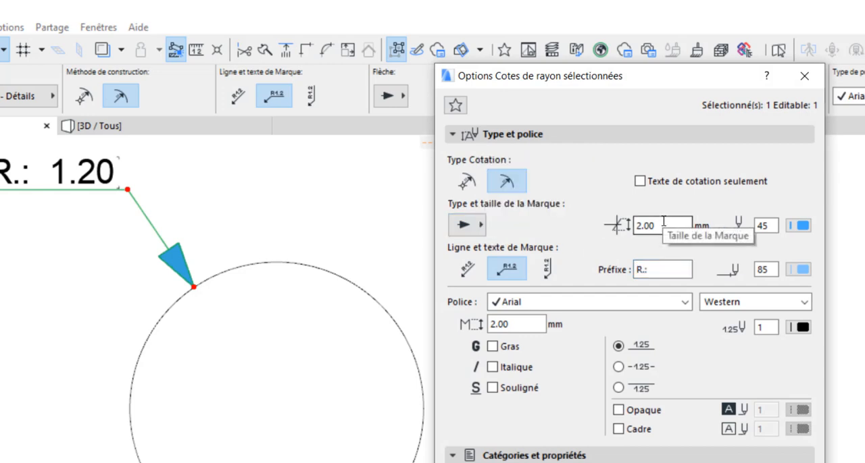
left_click(645, 226)
type("1")
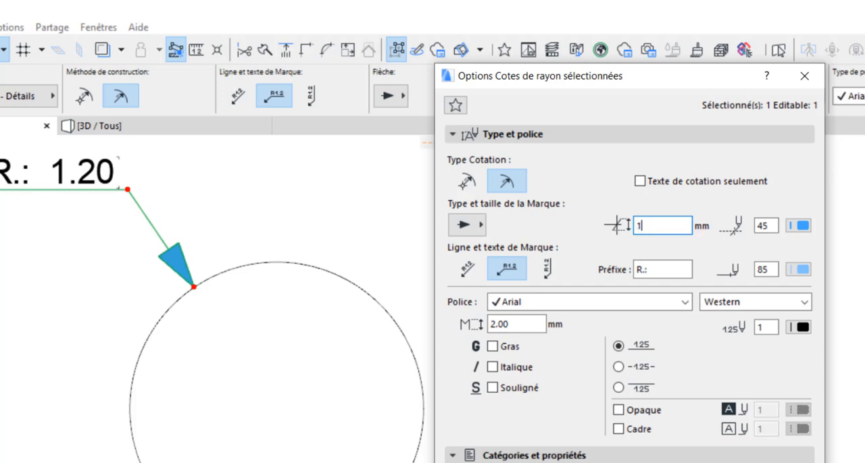
type(".00")
key("Return")
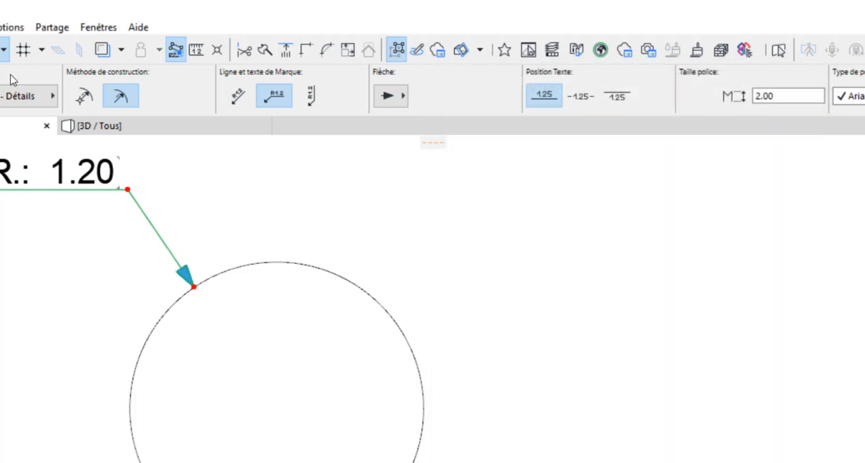
Change the marker pen of the radius dimension to red pen 20
key("ctrl+t")
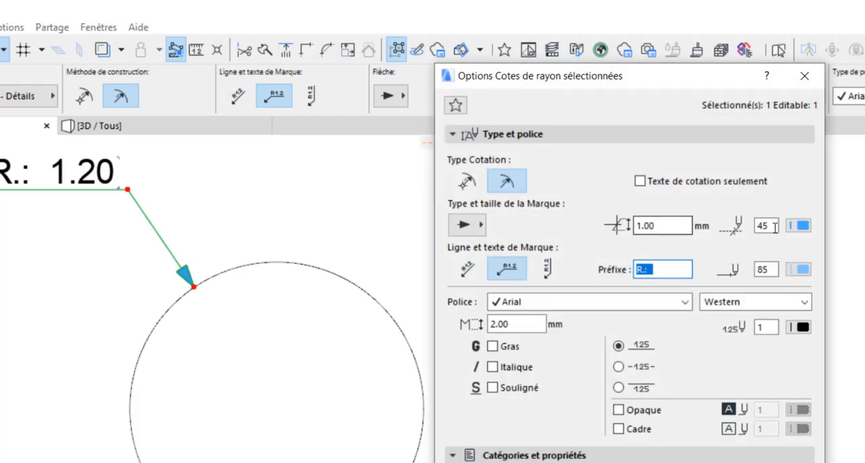
left_click(798, 226)
left_click(800, 259)
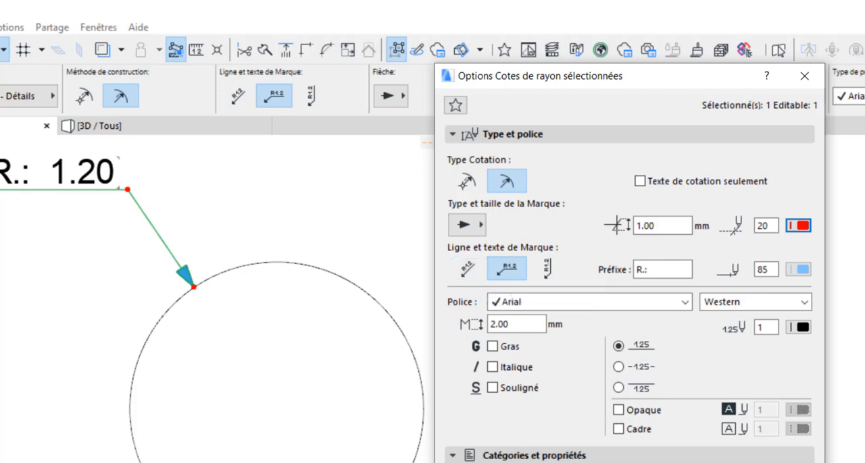
key("Return")
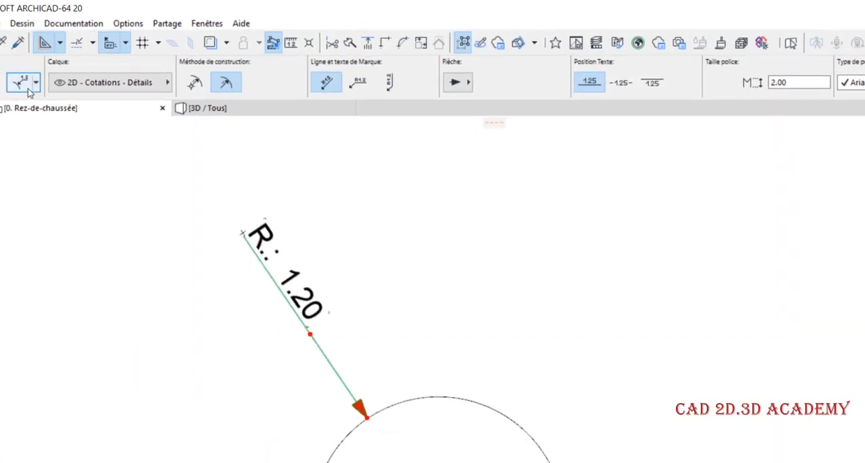
Try the horizontal and the vertical layout for the radius dimension's marker line and text
left_click(20, 83)
left_click(560, 231)
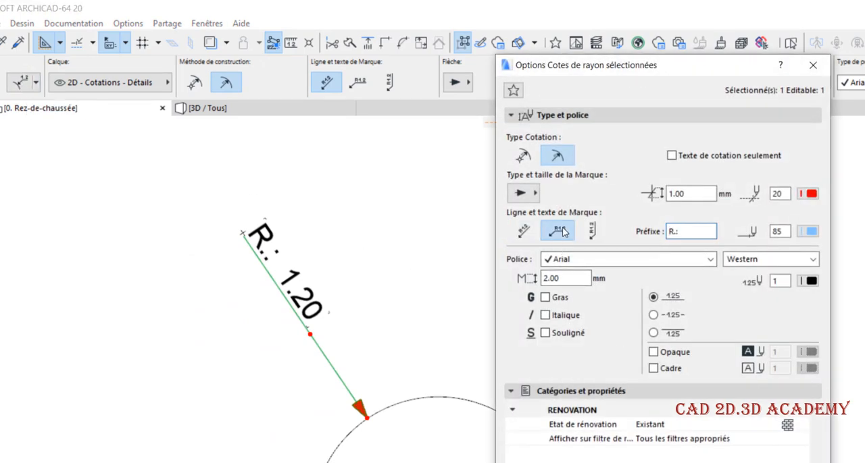
key("Return")
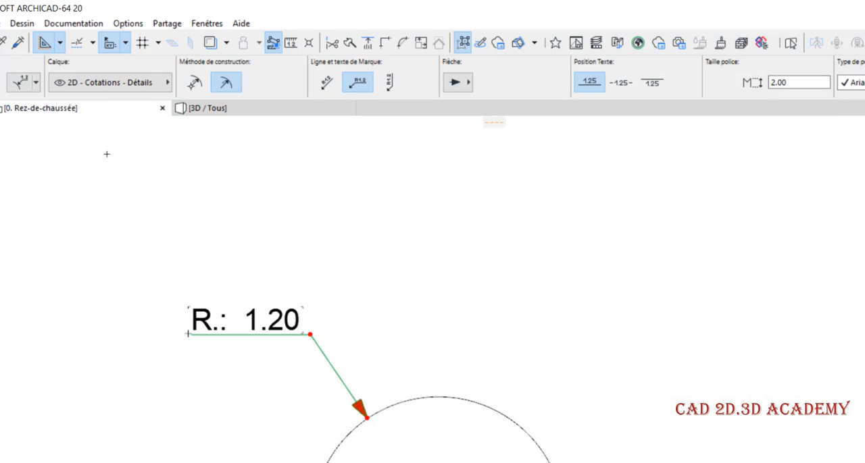
left_click(21, 84)
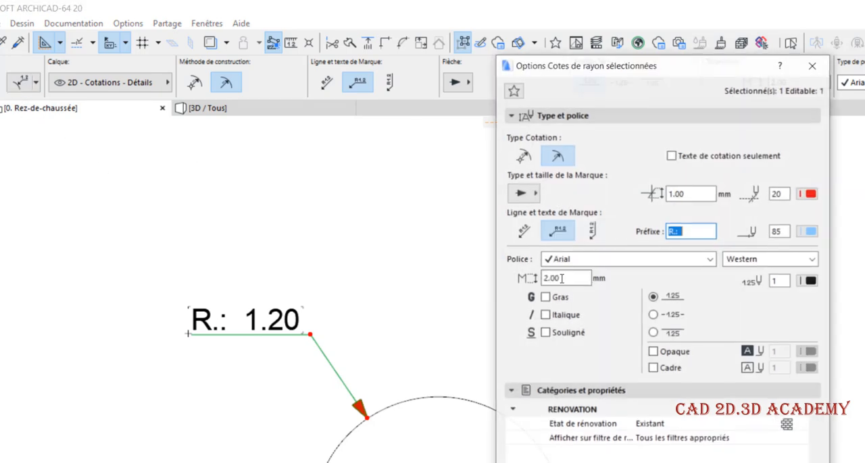
left_click(591, 231)
key("Return")
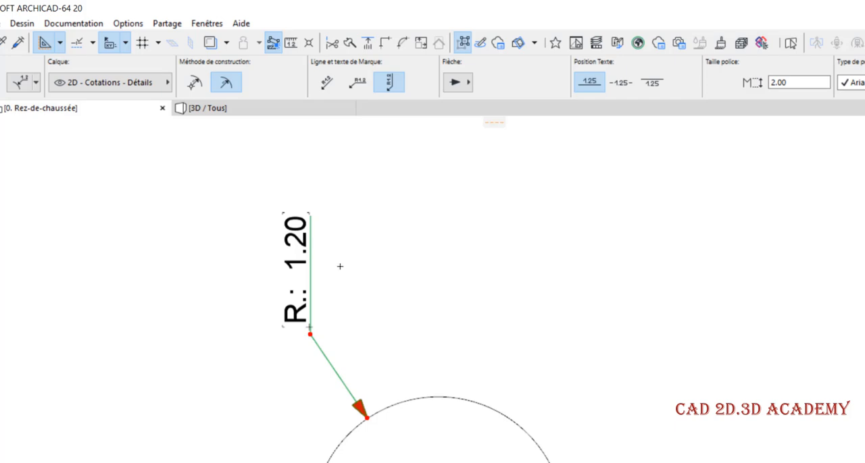
Shorten the radius dimension's prefix (Préfixe) to "R" by removing the punctuation and trailing space
left_click(20, 82)
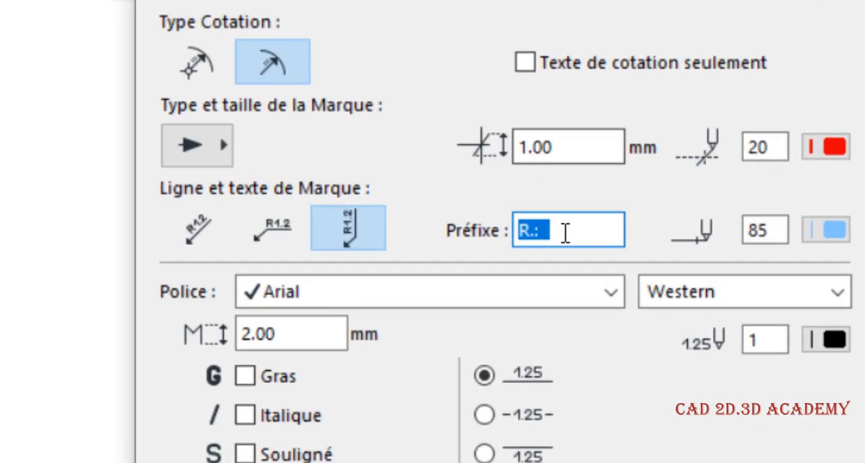
left_click(566, 232)
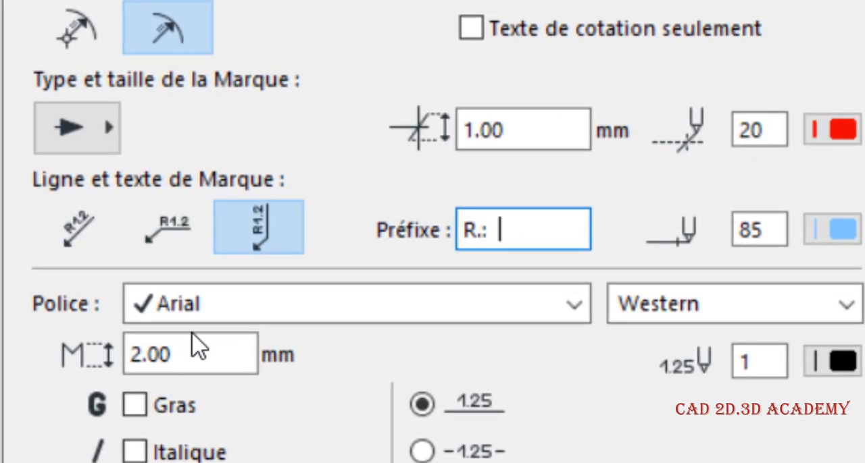
left_click_drag(491, 238, 466, 245)
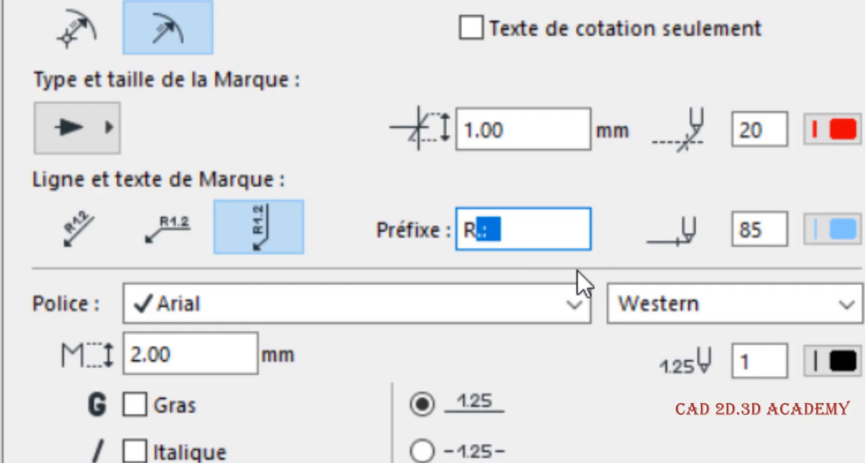
key("BackSpace")
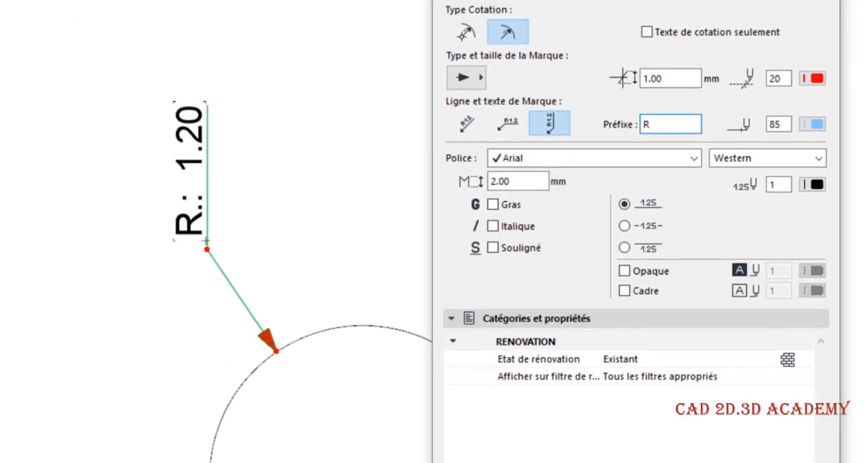
key("Return")
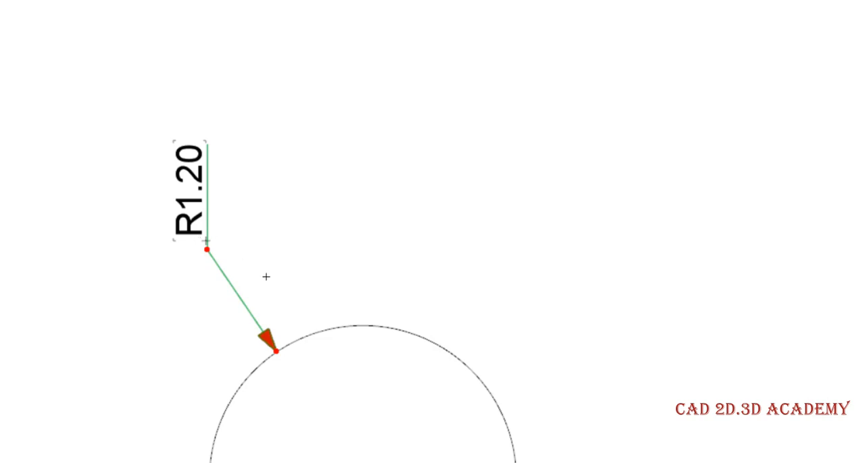
Set the radius dimension's marker line and text to the horizontal layout and add a space after the "R" prefix
key("ctrl+t")
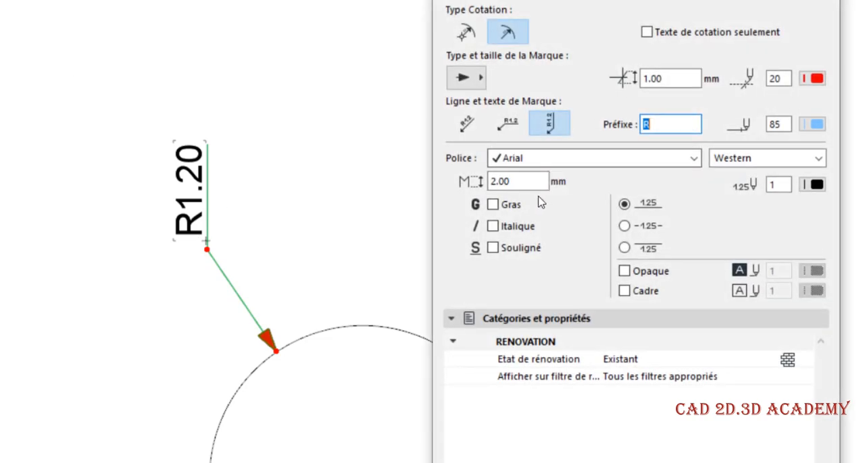
left_click(508, 124)
key("Return")
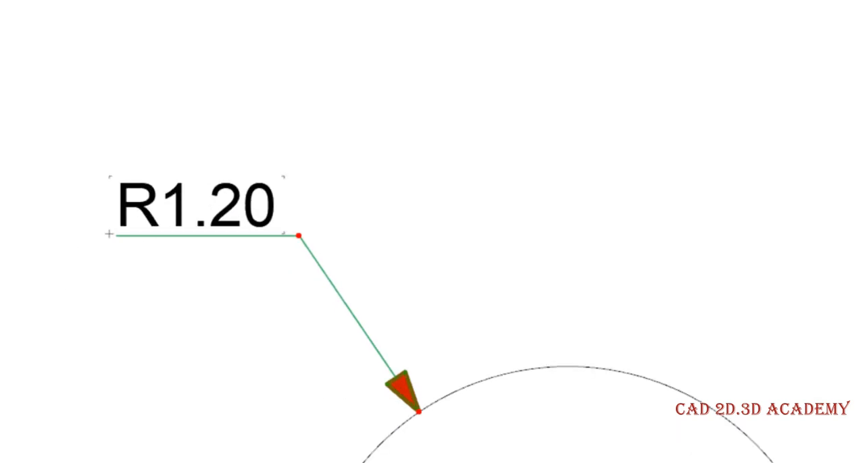
key("ctrl+t")
left_click(662, 119)
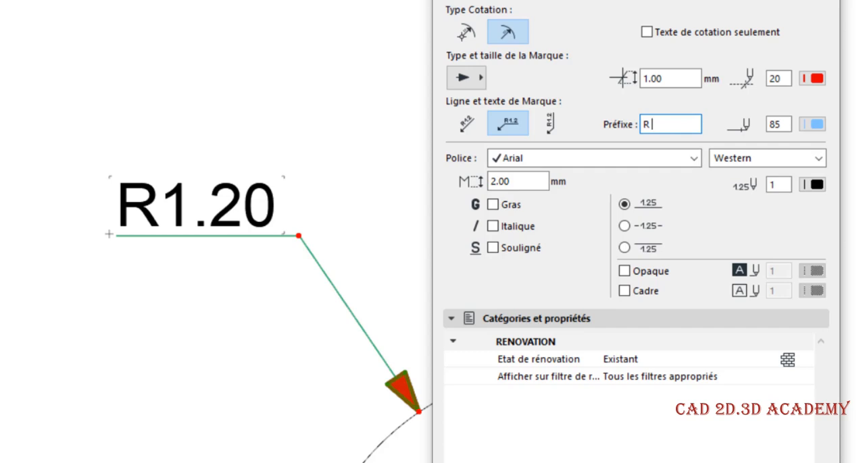
key("Return")
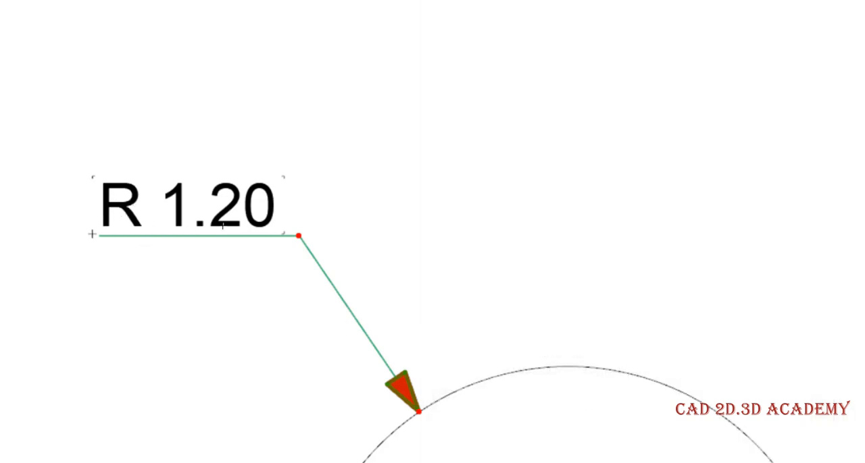
Turn on text only (Texte de cotation seulement) for the selected radius dimension
key("ctrl+t")
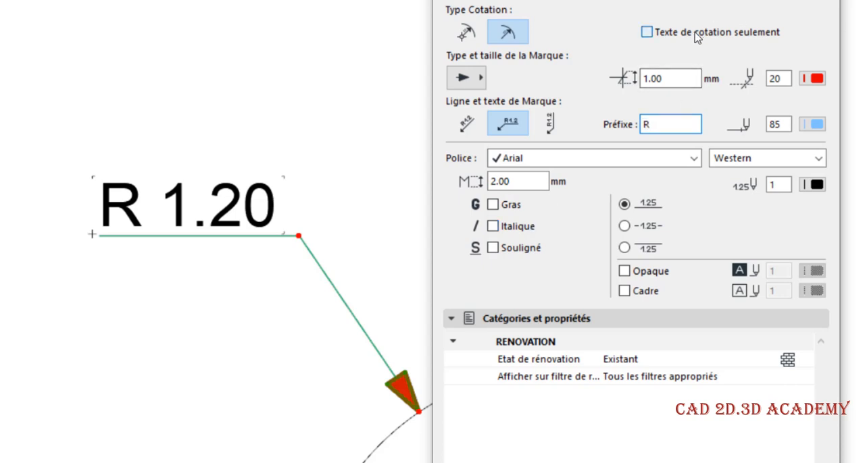
left_click(647, 32)
left_click(796, 462)
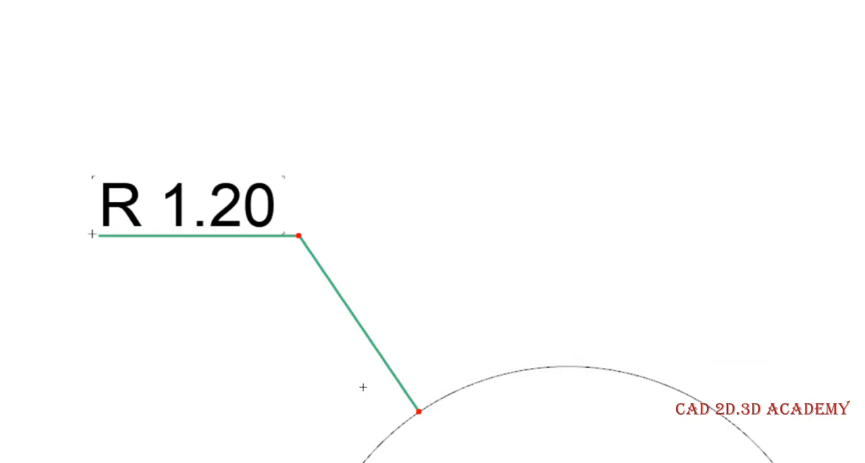
Hide the dimension reference lines (Lignes de référence de cotation) through the on-screen view options
scroll(179, 245, "down", 2)
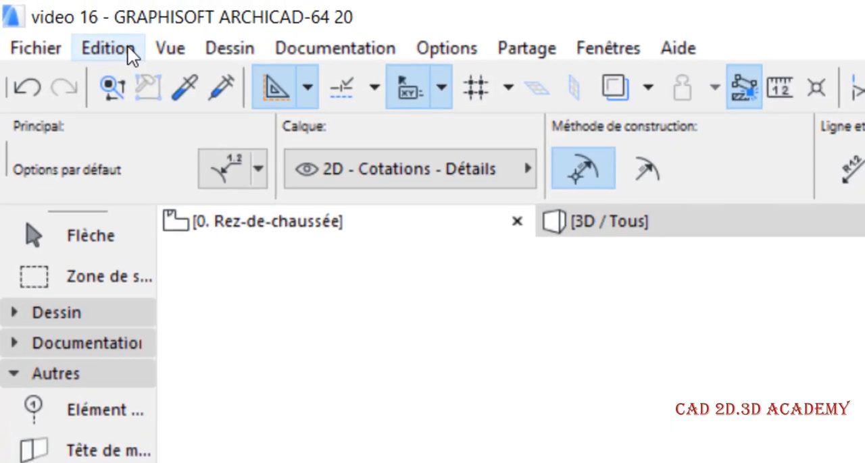
left_click(128, 47)
mouse_move(163, 46)
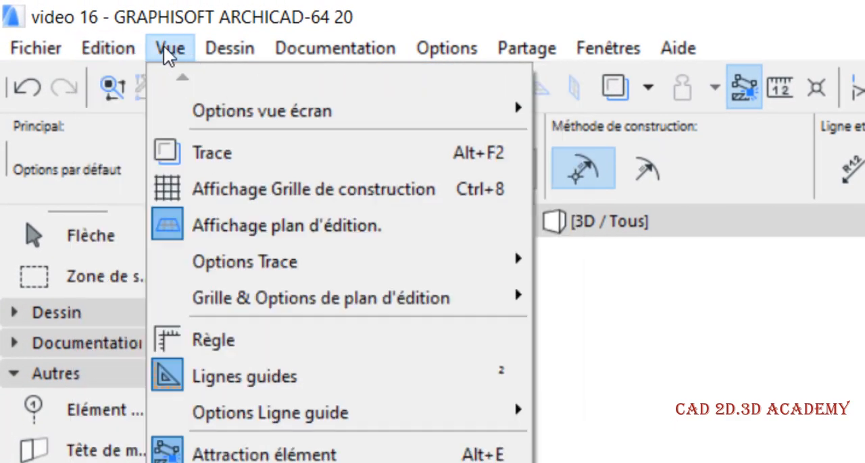
mouse_move(214, 109)
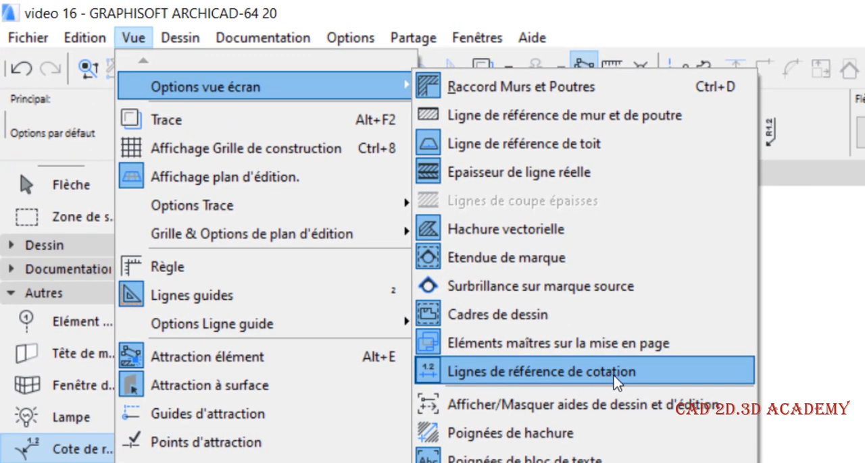
left_click(616, 382)
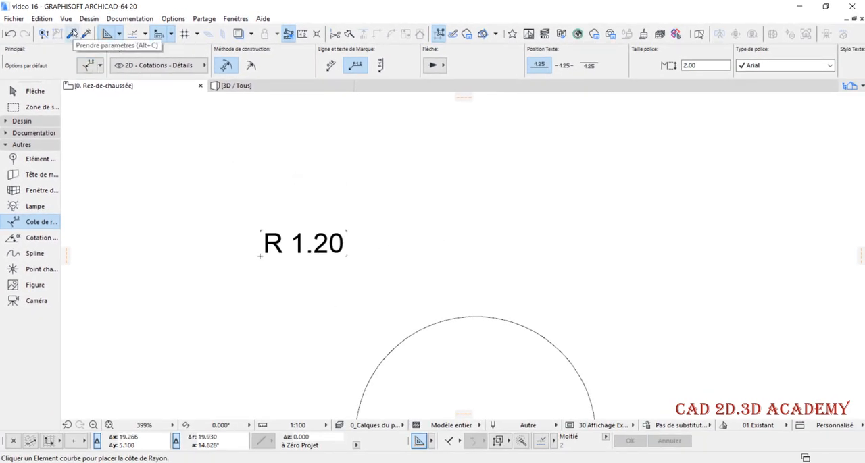
Show the dimension reference lines (Lignes de référence de cotation) again
left_click(66, 19)
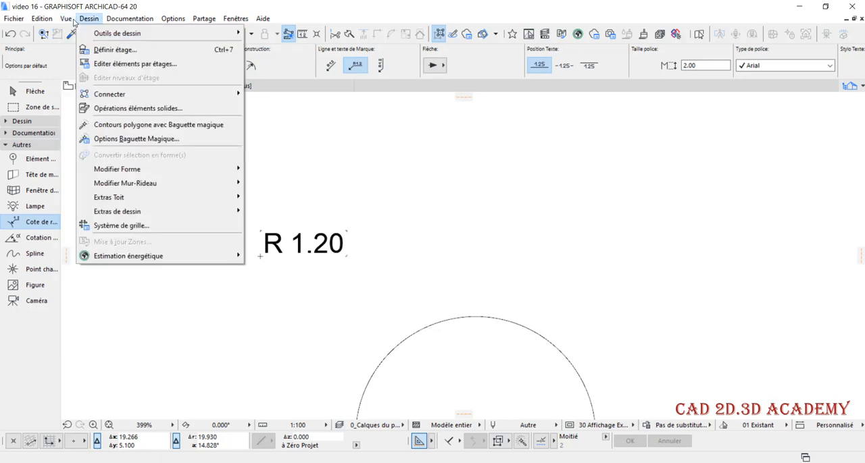
mouse_move(101, 42)
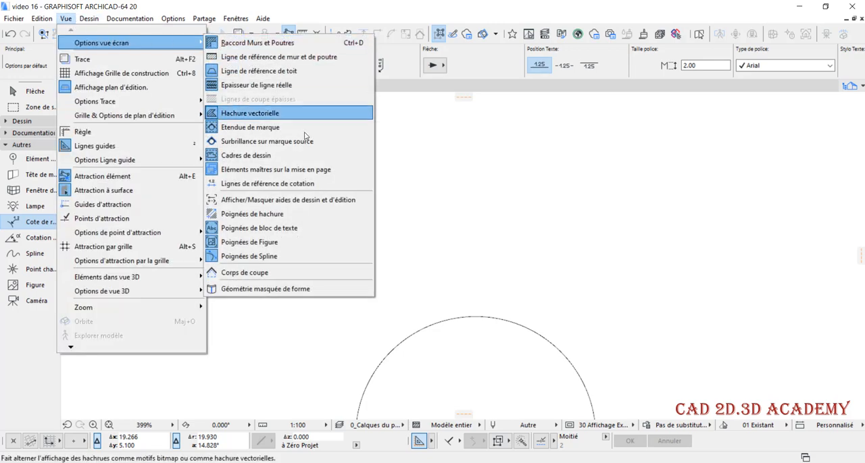
left_click(310, 187)
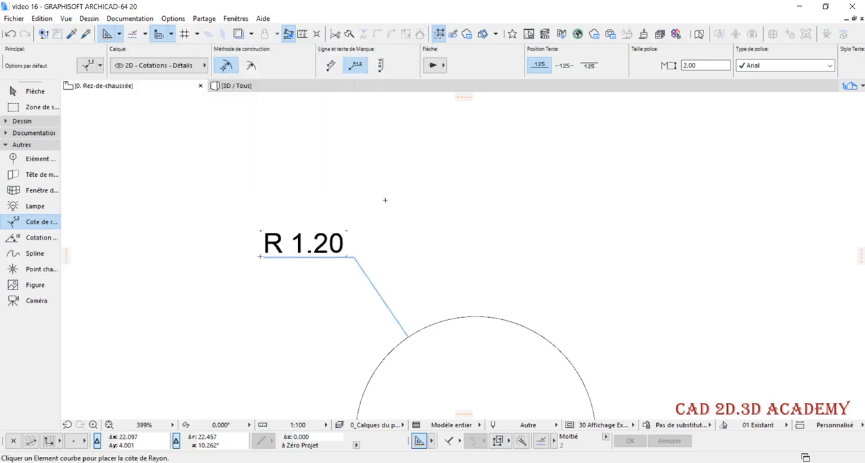
Select the radius dimension, turn off text only (Texte de cotation seulement), and deselect it
key("ctrl+t")
left_click(649, 448)
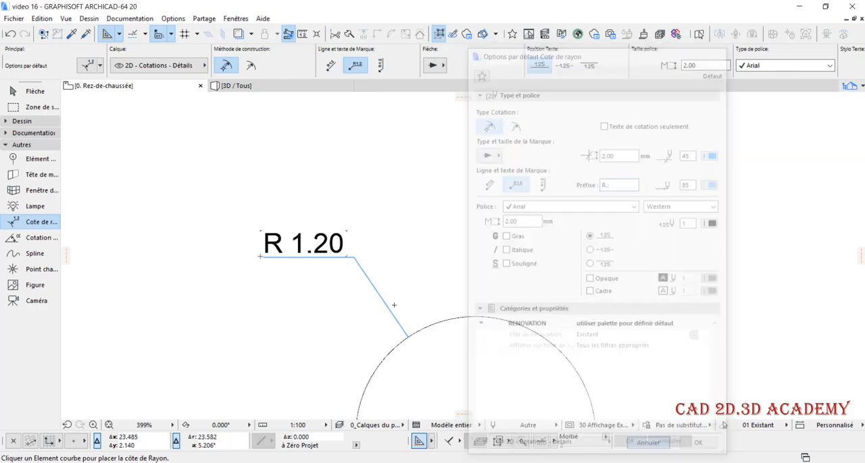
left_click(356, 260)
key("ctrl+t")
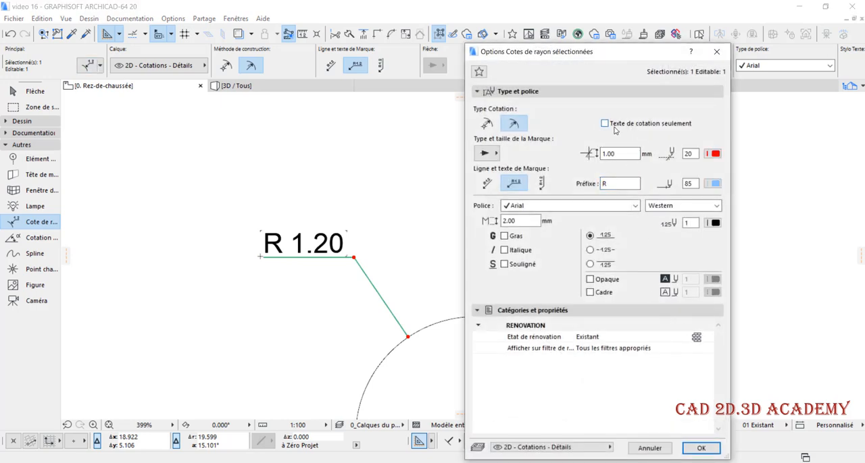
left_click(701, 447)
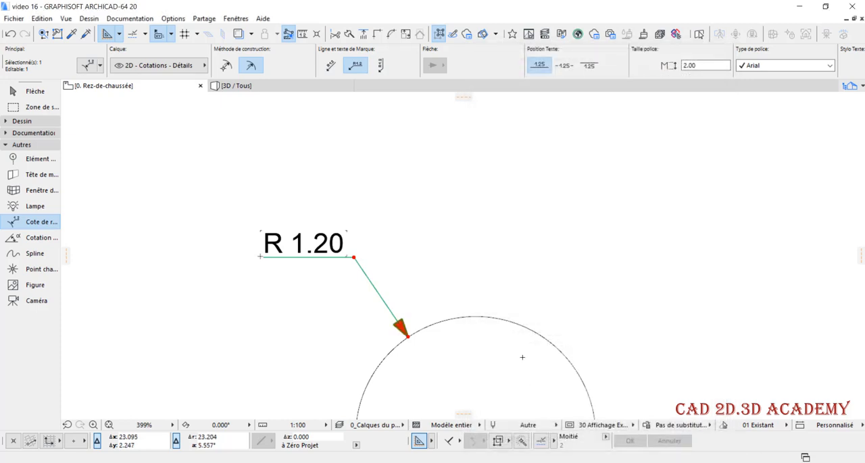
scroll(484, 263, "down", 3)
key("Escape")
scroll(400, 270, "up", 4)
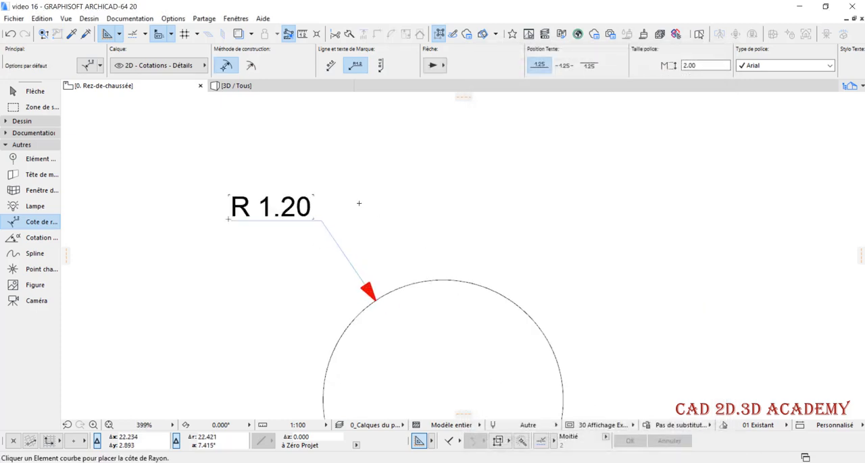
scroll(357, 203, "down", 4)
scroll(381, 244, "up", 3)
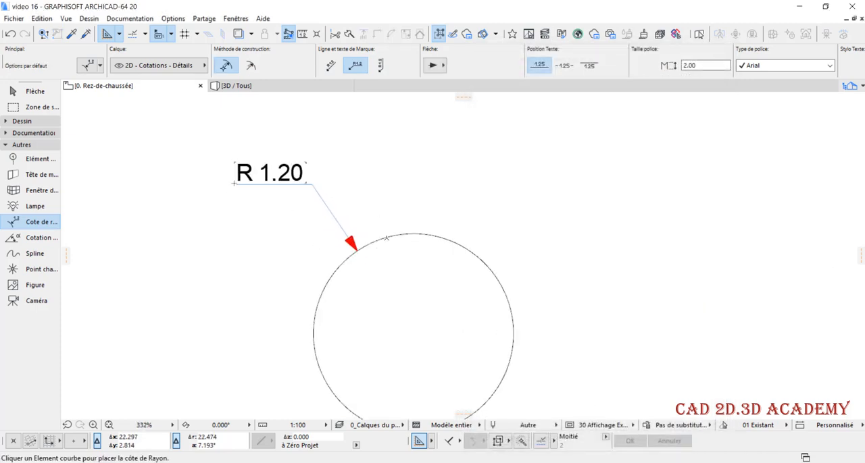
Place a second radius dimension with its text inside the circle and transfer the first radius dimension's settings to it
left_click(387, 239)
left_click(414, 322)
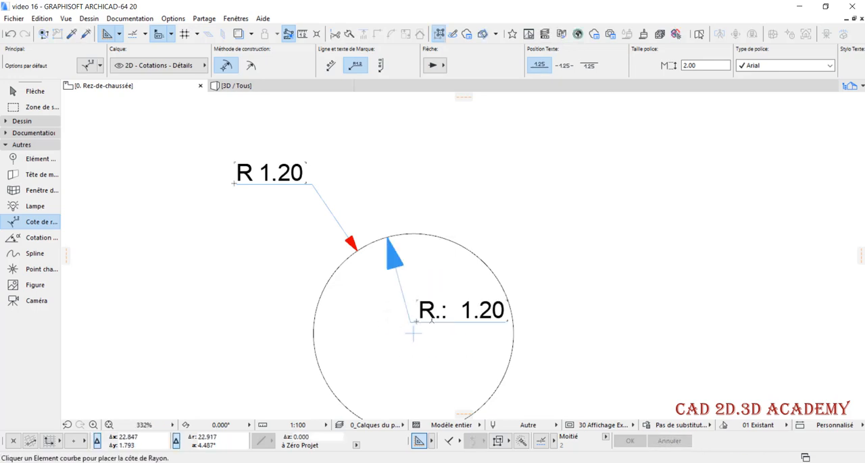
left_click(326, 204, "alt")
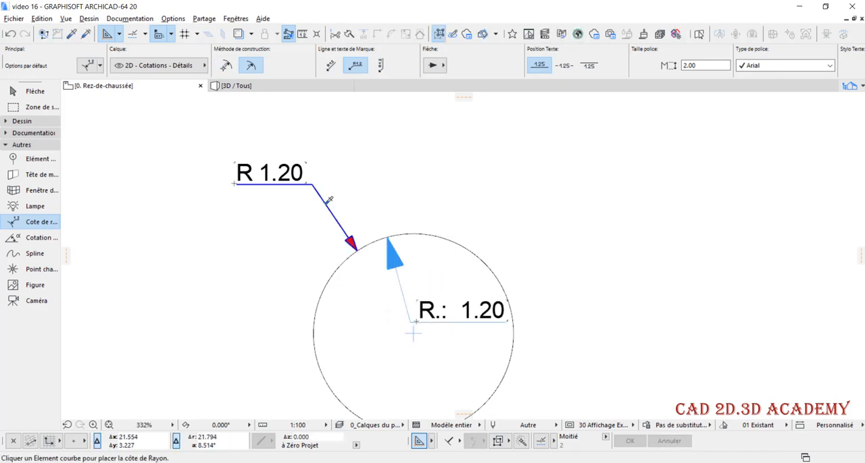
left_click(402, 287, "ctrl+alt")
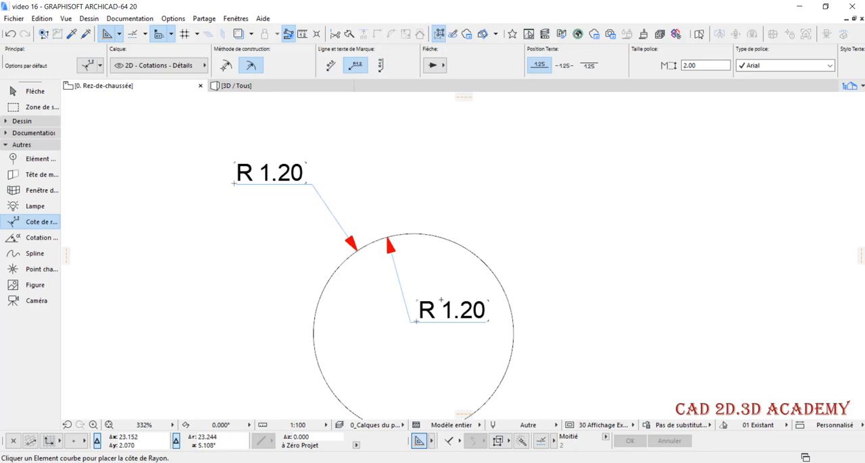
Delete the second radius dimension inside the circle
left_click(404, 294, "shift")
key("Delete")
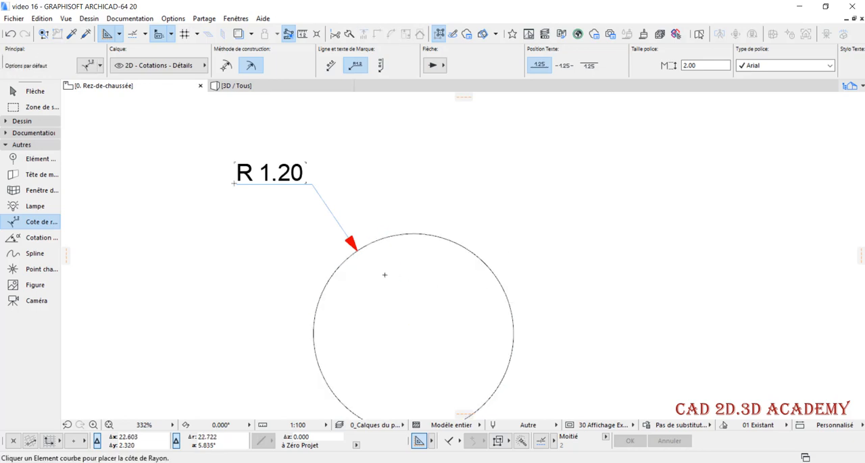
Select the remaining radius dimension and adjust its leader length by moving the text end along the leader direction
left_click(333, 216, "shift")
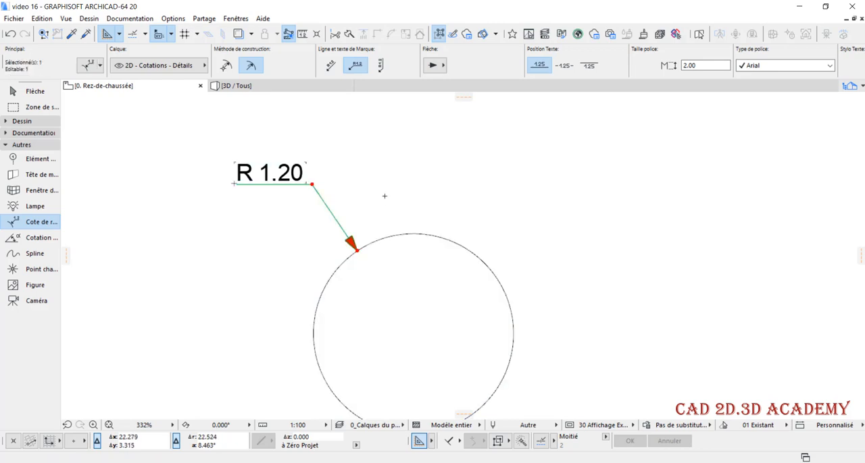
scroll(418, 274, "down", 2)
scroll(341, 199, "up", 1)
left_click(341, 218)
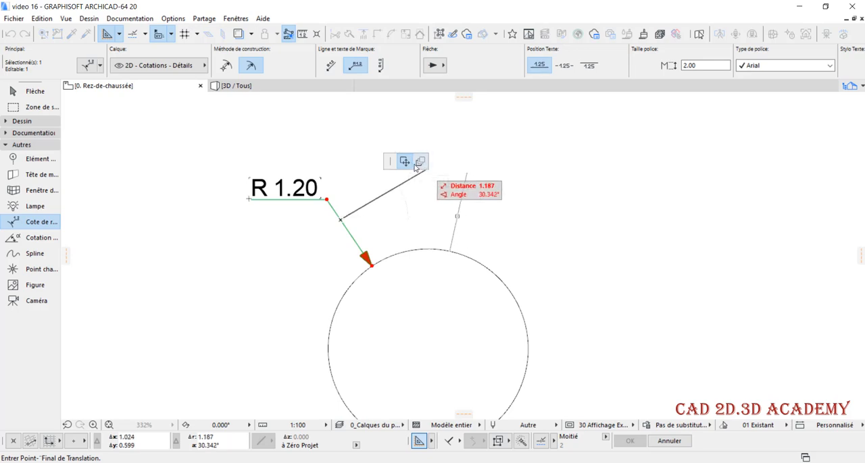
key("Escape")
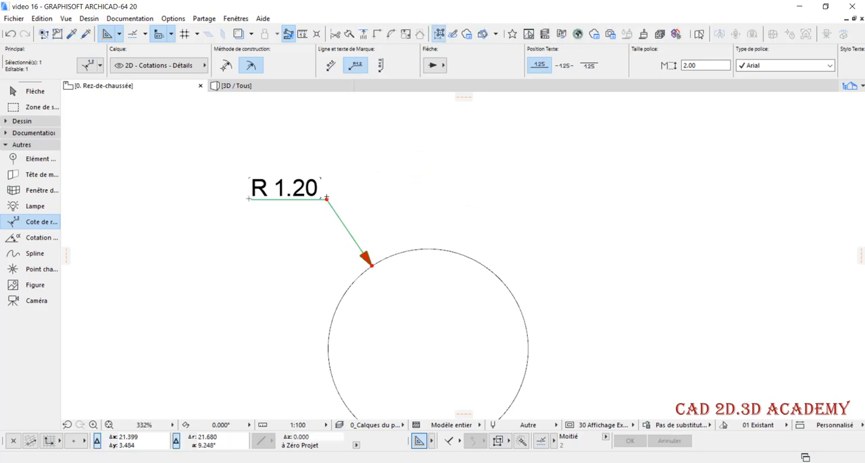
left_click(369, 262)
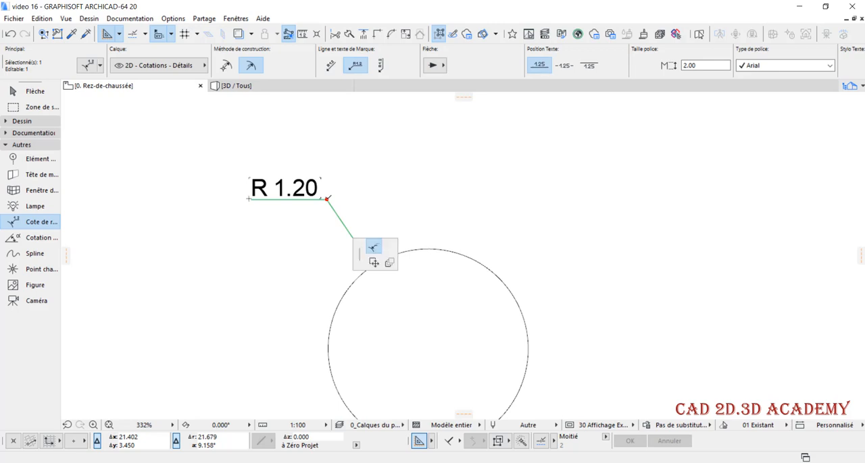
left_click(348, 230)
left_click(371, 264)
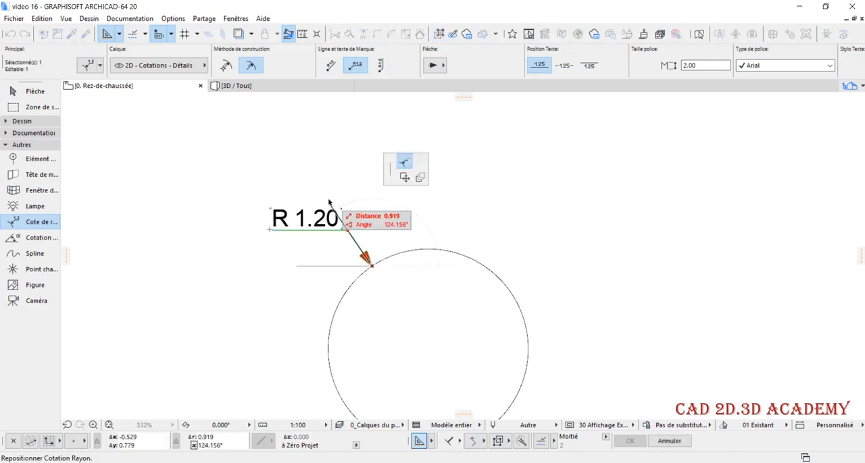
left_click(276, 259)
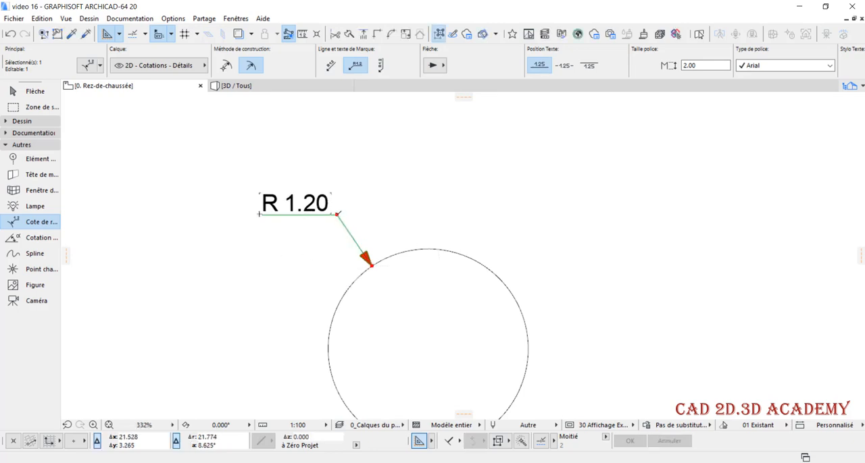
left_click(339, 214)
left_click(340, 195)
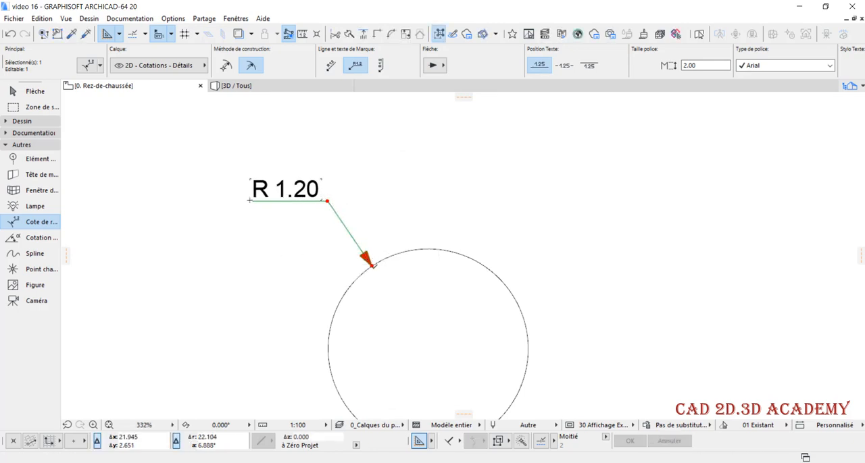
Move the radius dimension's arrow point along the circle to its topmost point so the leader stands vertical
left_click(371, 264)
left_click(435, 248)
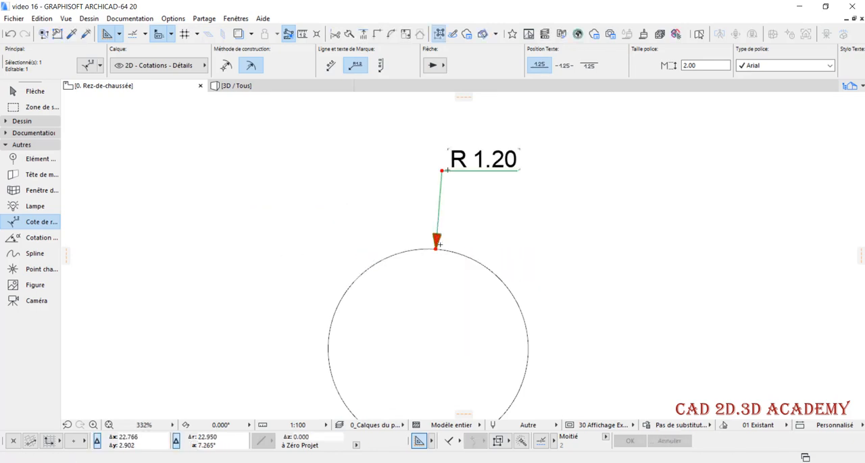
left_click(435, 248)
left_click(412, 245)
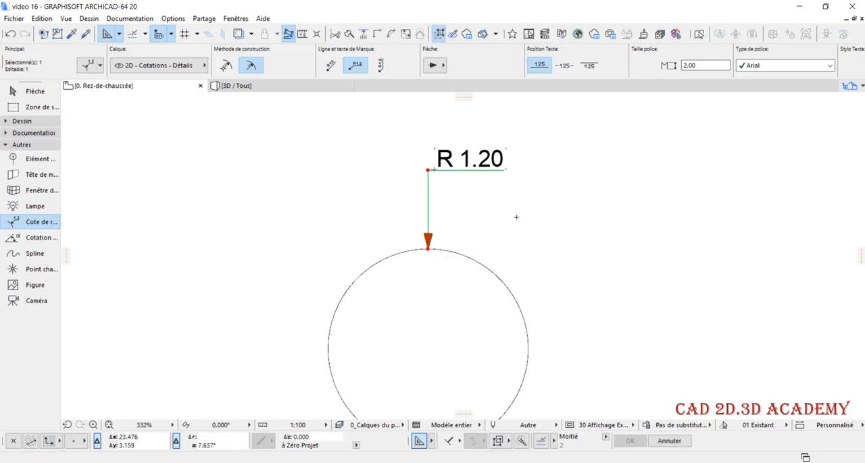
Shorten the vertical leader of the radius dimension and deselect the dimension
left_click(427, 170)
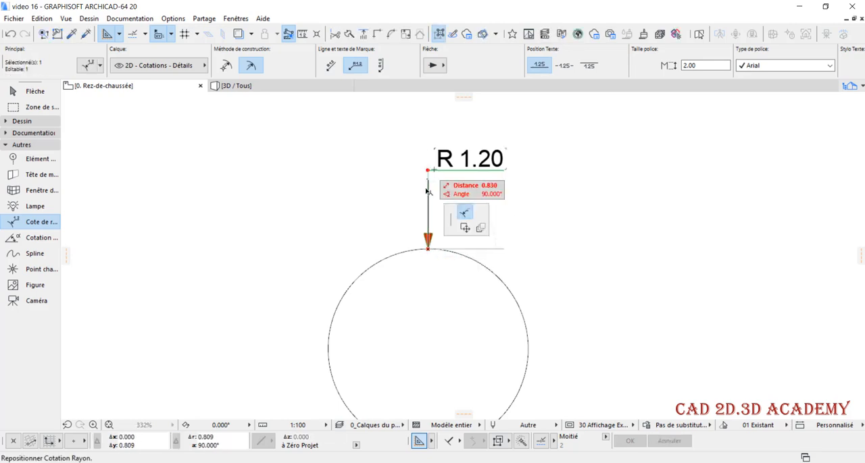
left_click(428, 198)
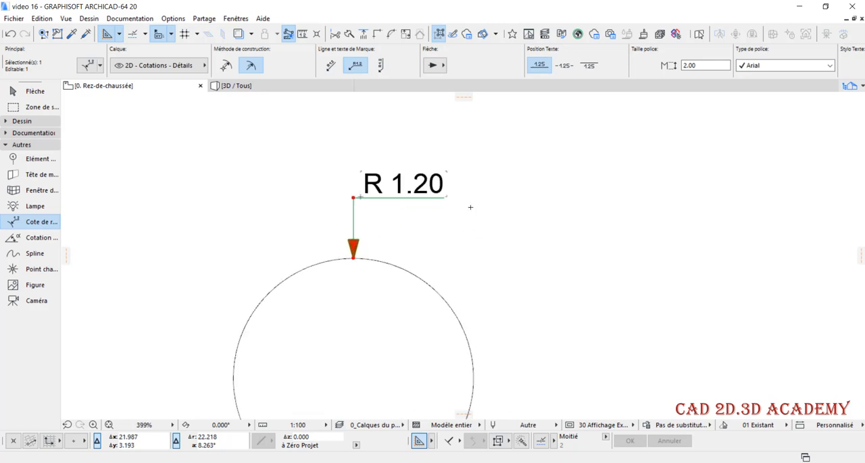
key("Escape")
Pick up the existing horizontal line's settings and draw a horizontal line about 3.76 long to the left of the circle
scroll(469, 207, "down", 3)
middle_click_drag(460, 264, 459, 263)
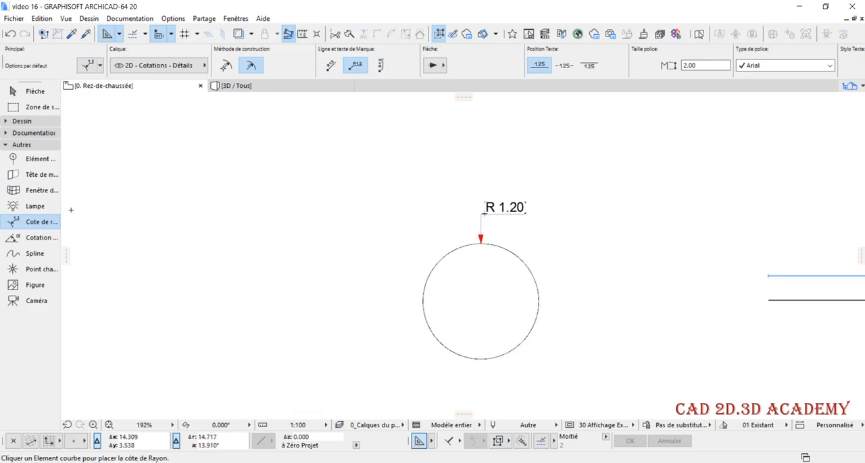
scroll(206, 183, "down", 2)
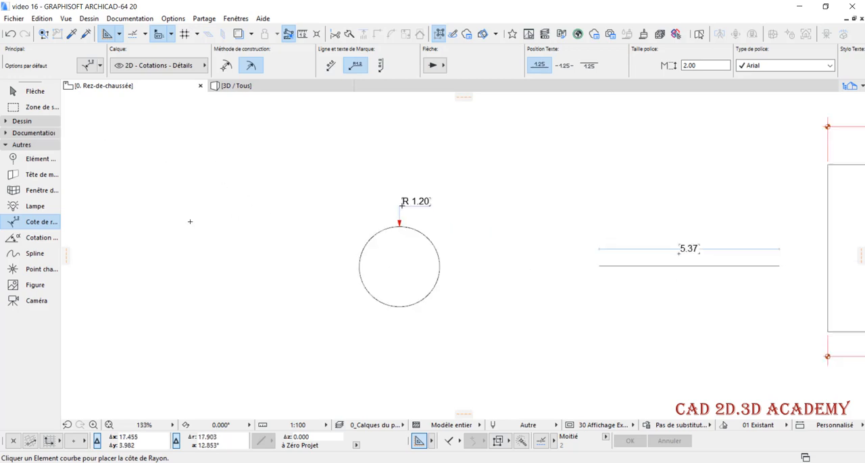
scroll(662, 302, "up", 2)
left_click(586, 250, "alt")
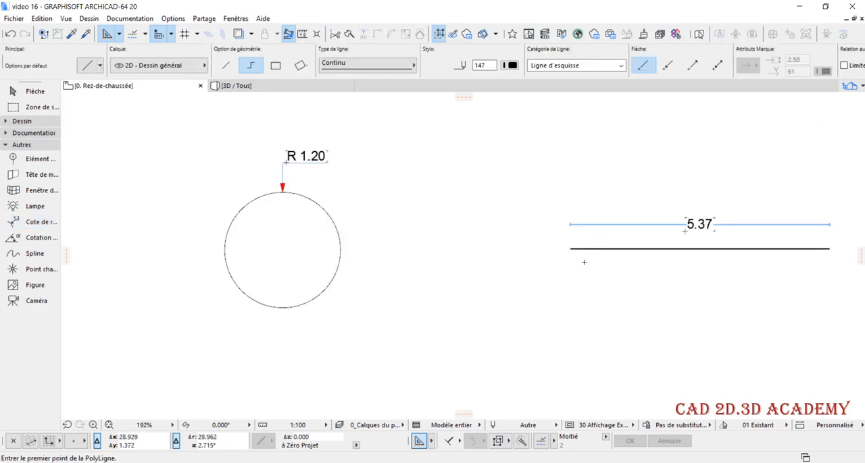
scroll(585, 263, "down", 1)
scroll(595, 271, "down", 3)
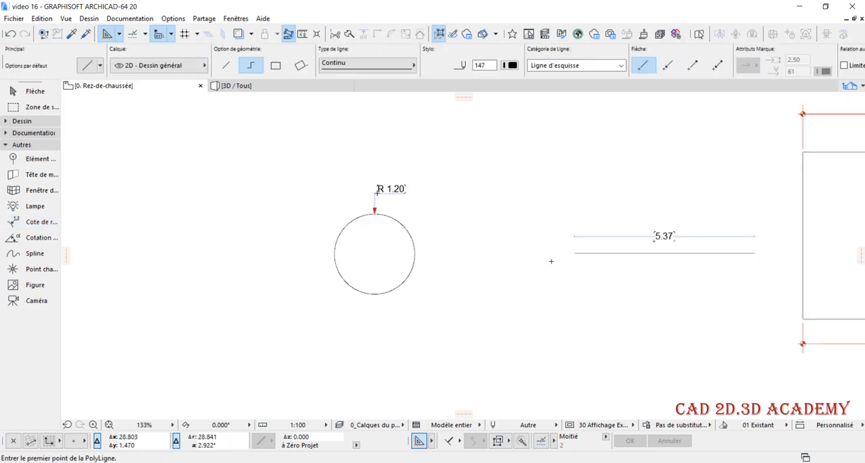
middle_click_drag(437, 264, 488, 269)
scroll(436, 268, "up", 1)
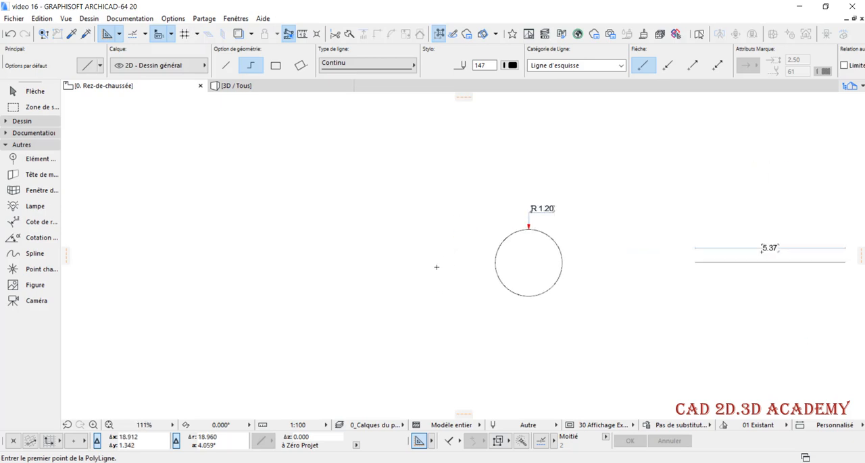
left_click(357, 278)
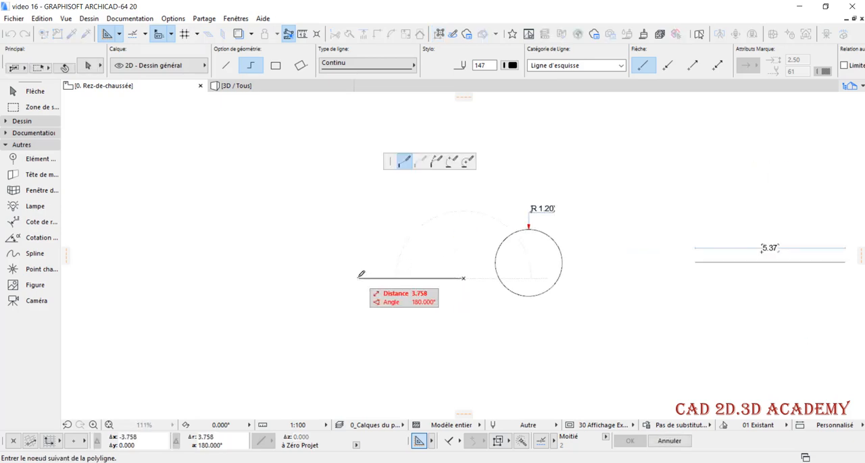
left_click(358, 278)
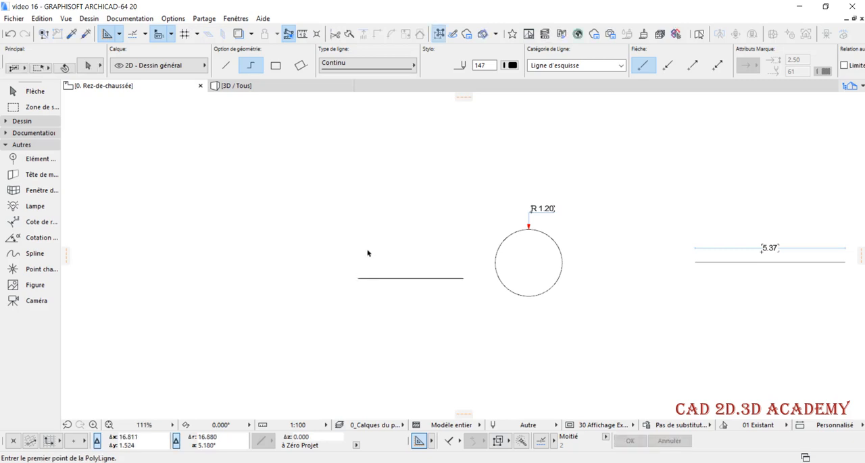
Rotate a copy of the new horizontal line by 45° about its left endpoint
left_click(377, 278, "shift")
key("ctrl+alt+e")
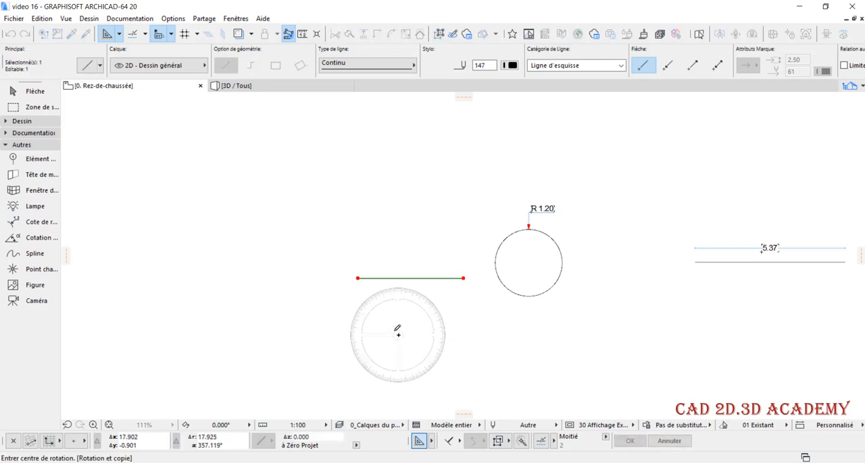
left_click(358, 278)
left_click(440, 278)
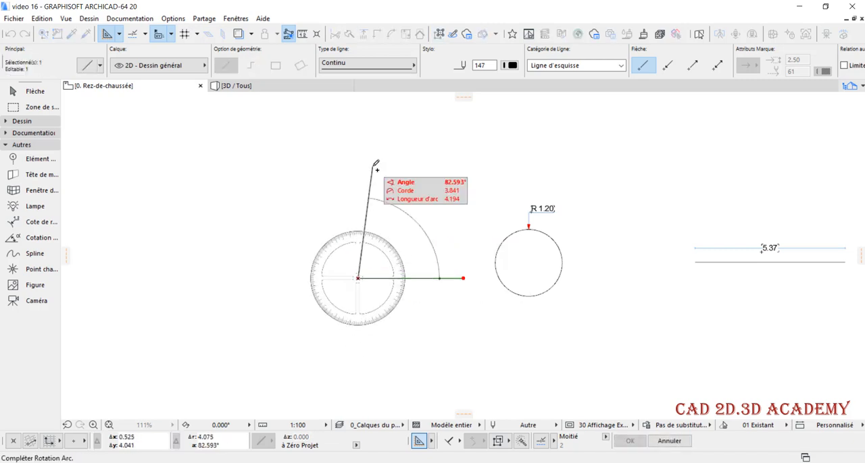
key("Tab")
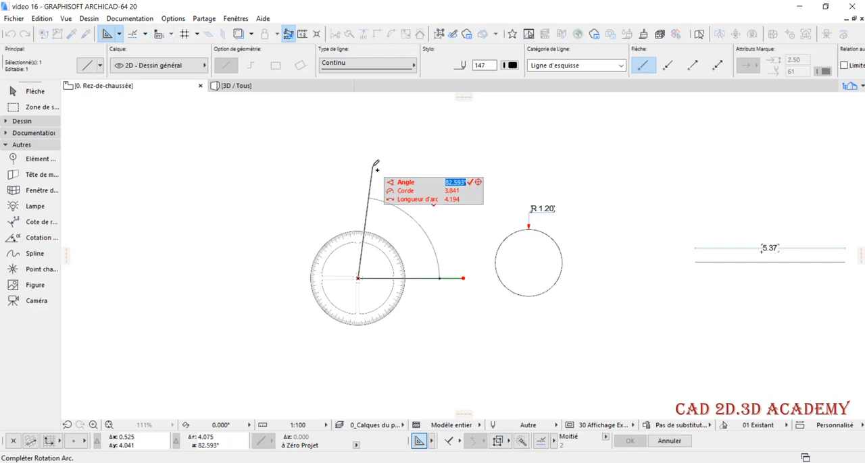
type("a")
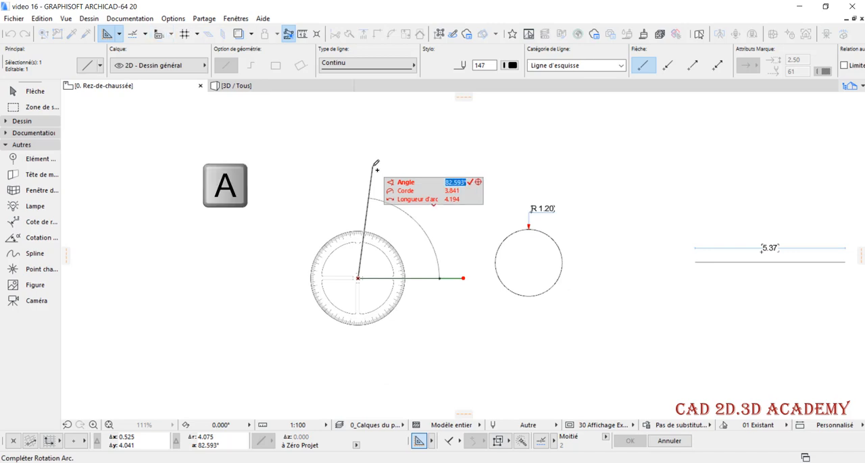
type("45")
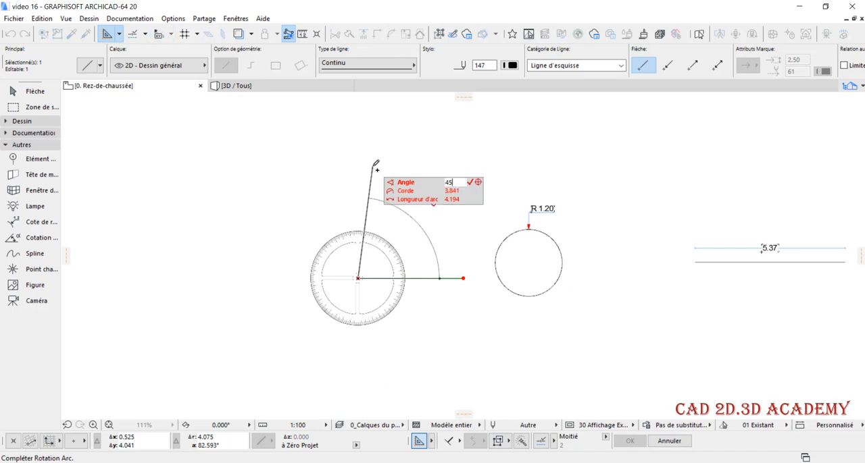
key("Return")
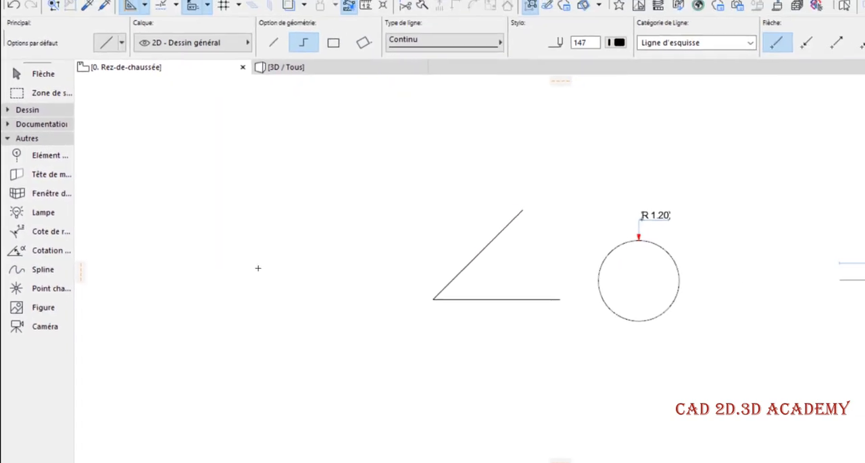
Add an angle dimension between the horizontal and the inclined line, placed inside the angle
left_click(49, 251)
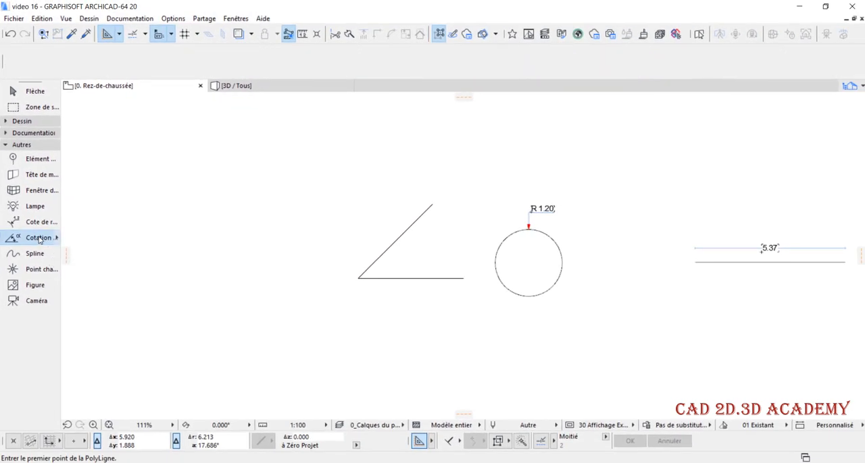
scroll(425, 271, "up", 5)
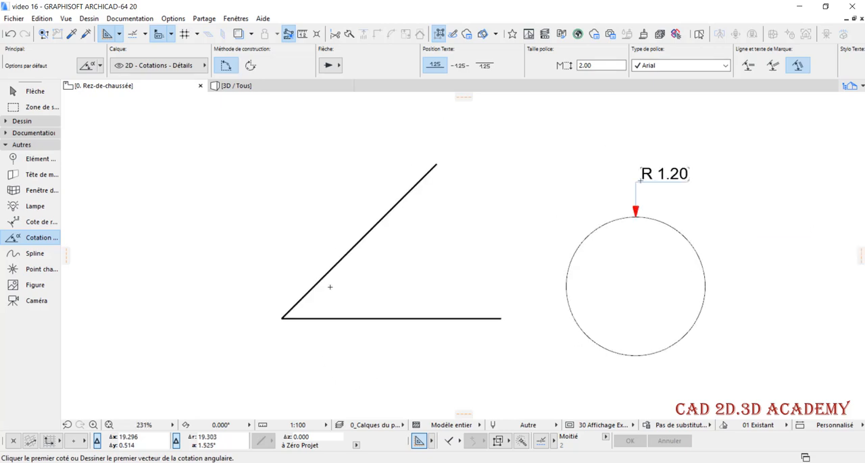
left_click(373, 325)
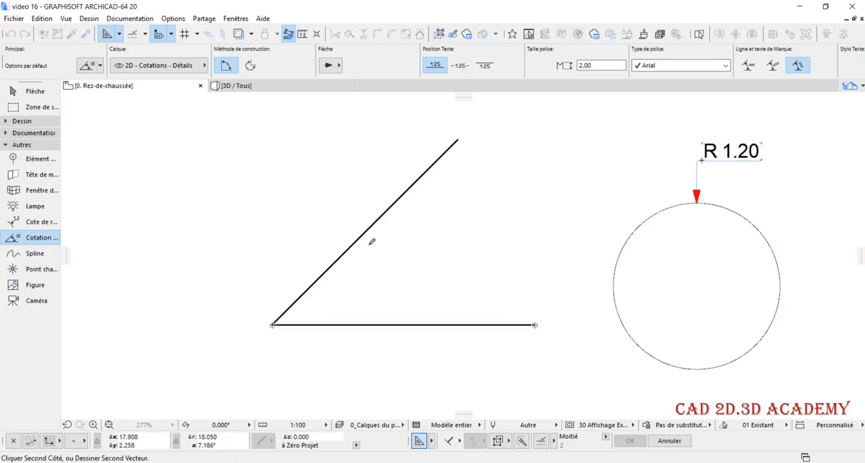
left_click(369, 230)
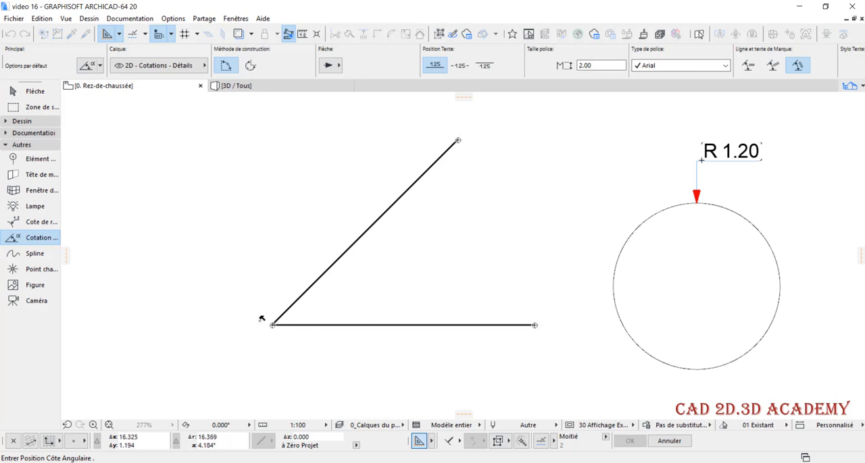
left_click(400, 271)
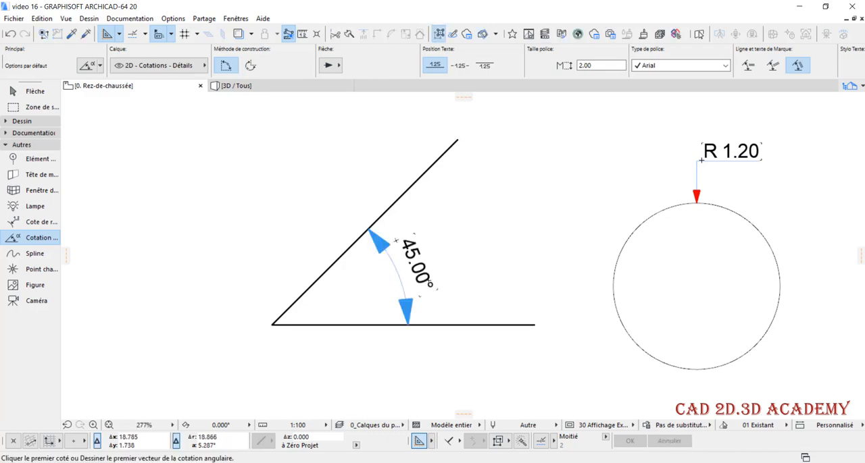
Change the dimension type (Type Cotation) of the selected angle dimension to the outer angle in its options
key("ctrl+b")
left_click_drag(394, 33, 504, 37)
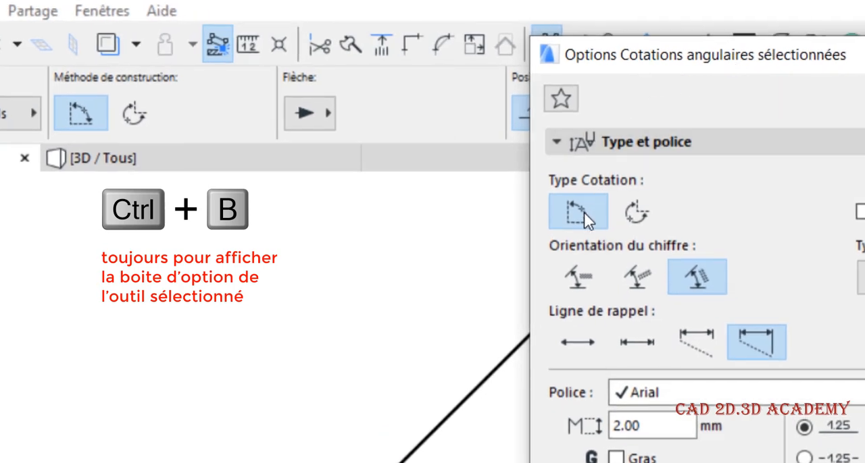
left_click(647, 219)
key("Return")
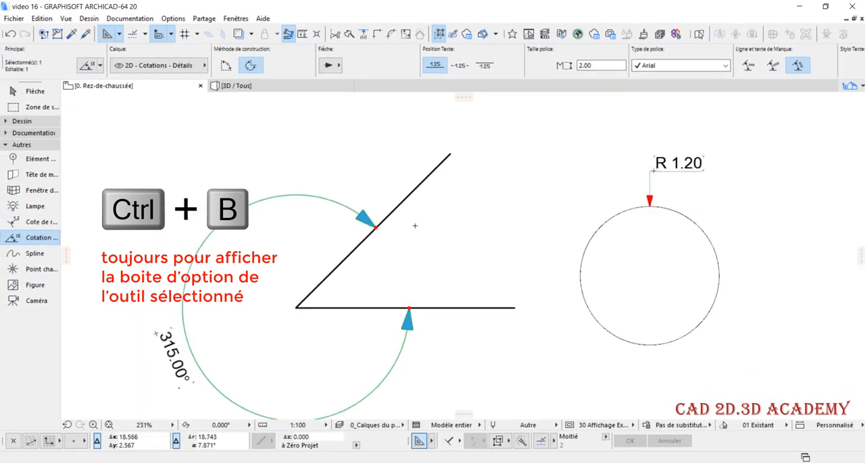
Switch the dimension type (Type Cotation) of the selected angle dimension back to the inner angle
scroll(415, 226, "down", 2)
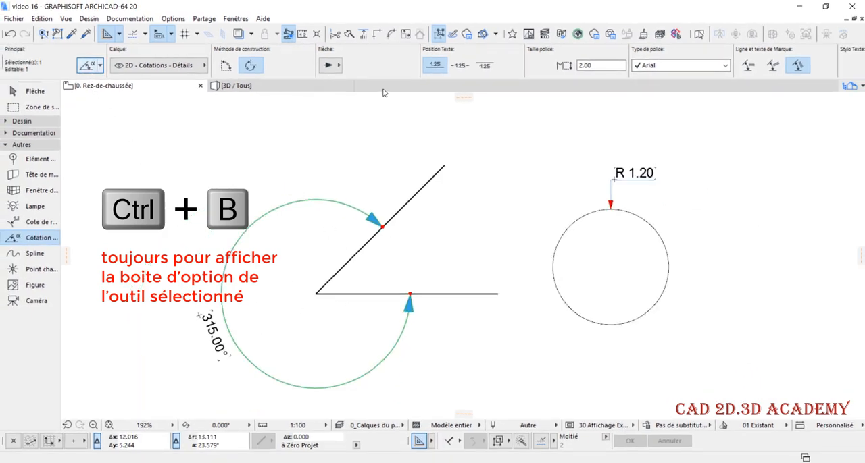
key("ctrl+b")
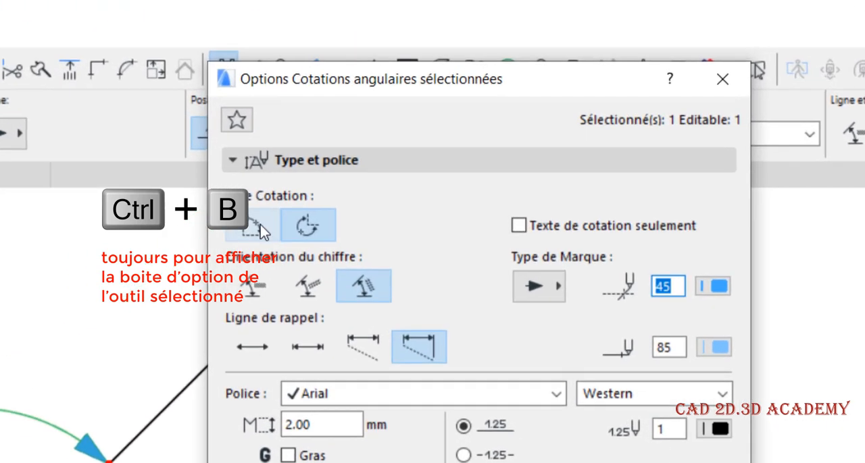
left_click(260, 225)
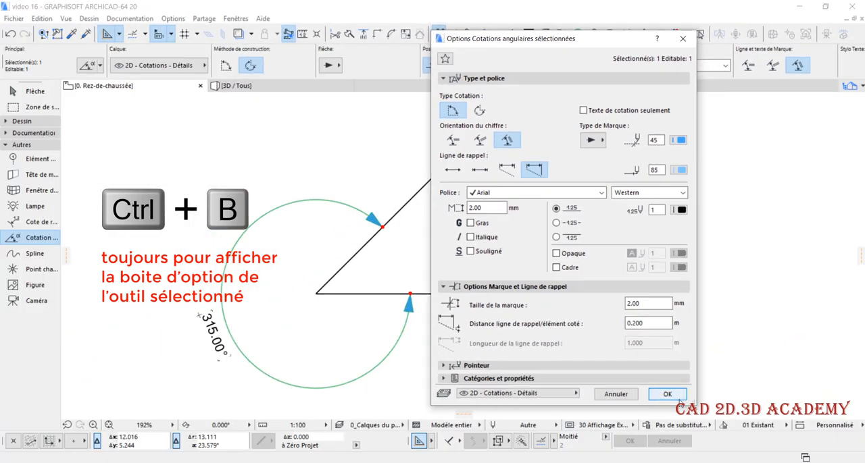
left_click(666, 394)
Set the text orientation (Orientation du chiffre) of the angle dimension to Horizontal
key("ctrl+b")
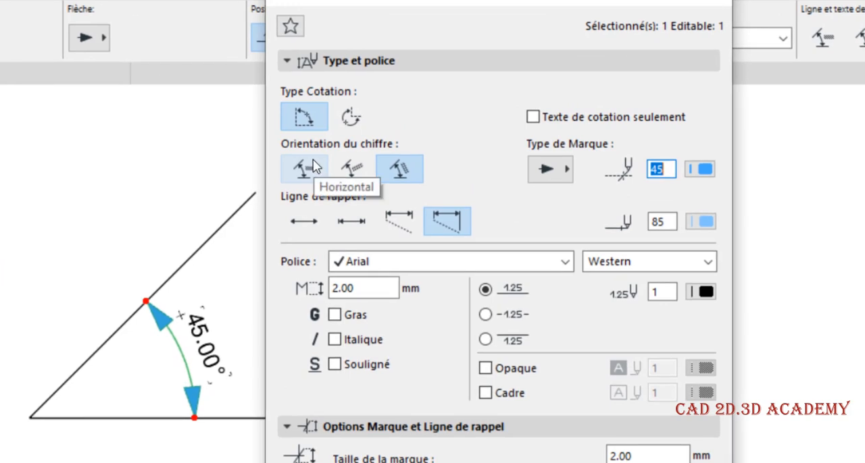
left_click(313, 171)
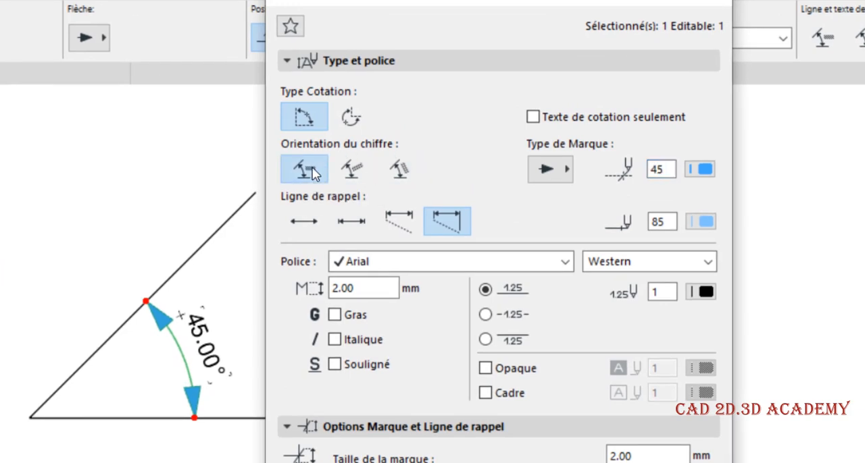
key("Return")
scroll(246, 380, "up", 2)
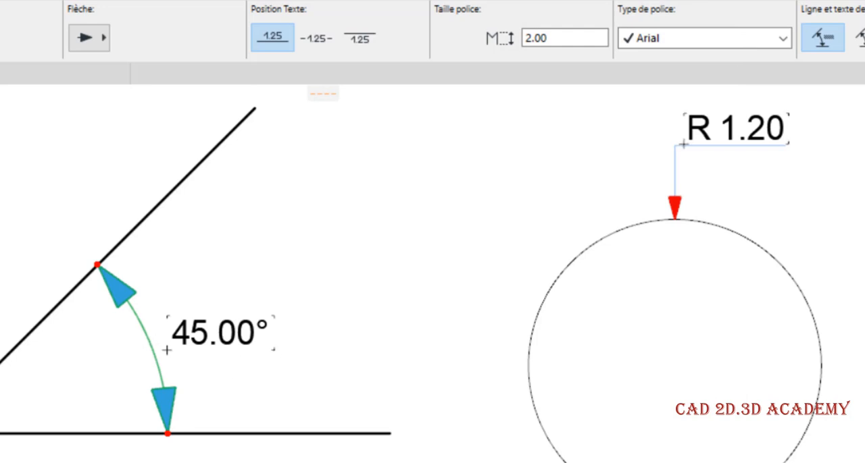
Set the angle dimension's text orientation (Orientation du chiffre) to perpendicular to the dimension arc
key("ctrl+t")
left_click(350, 171)
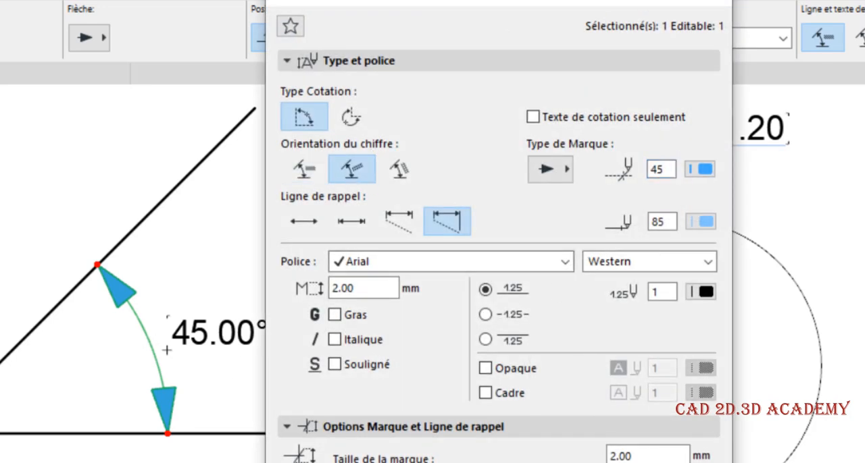
key("Return")
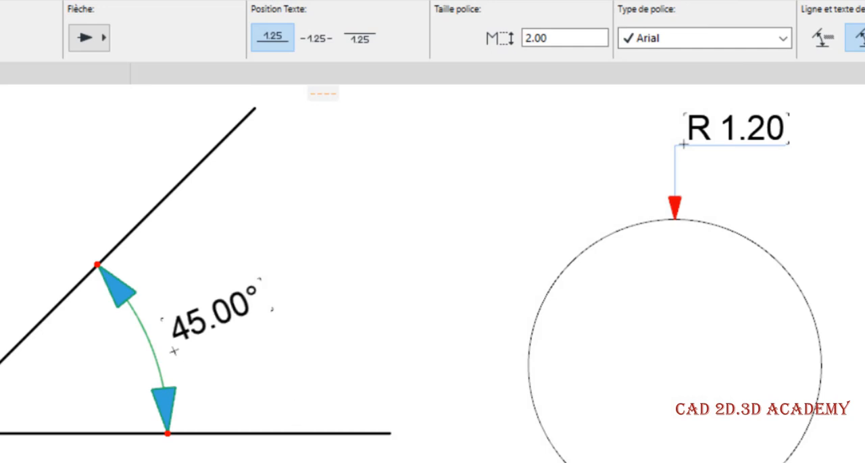
Set the angle dimension's text orientation (Orientation du chiffre) to run along the dimension arc
key("ctrl+t")
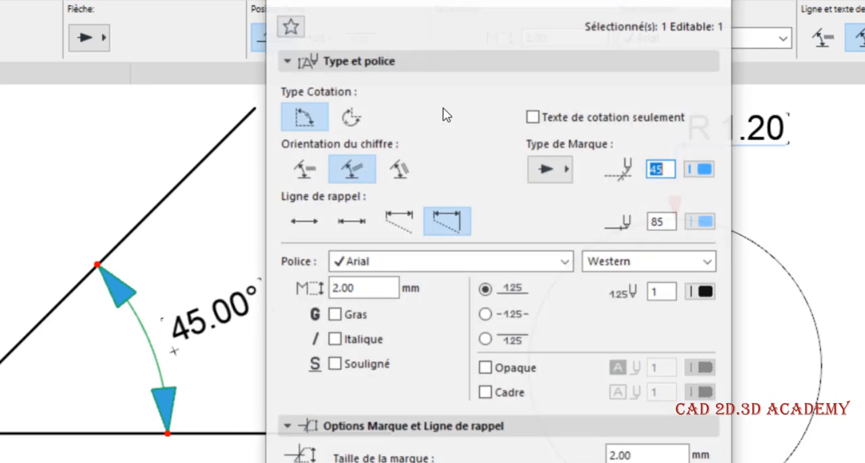
left_click(399, 169)
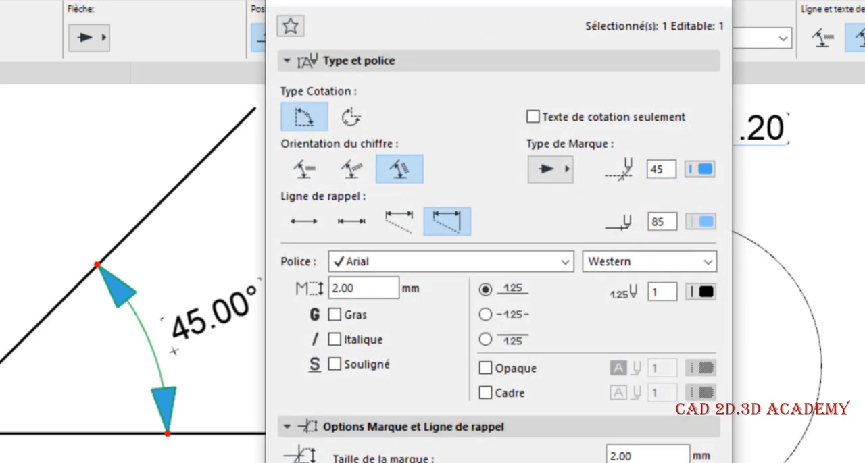
key("Return")
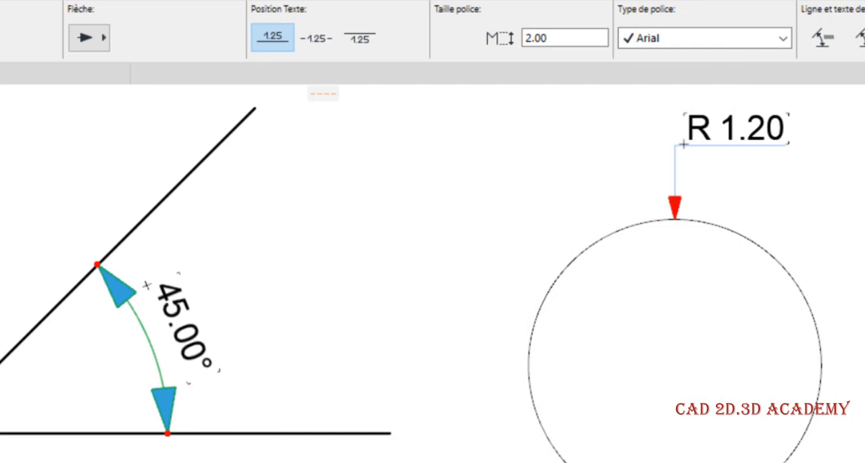
Give the angle dimension's arrows red pen 161 and a mark size (Taille de la marque) of 1 mm, and deselect it
key("ctrl+t")
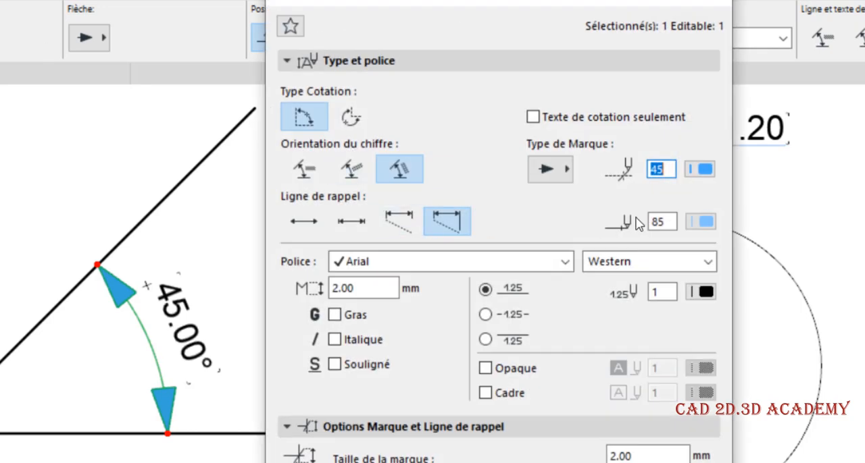
left_click(700, 169)
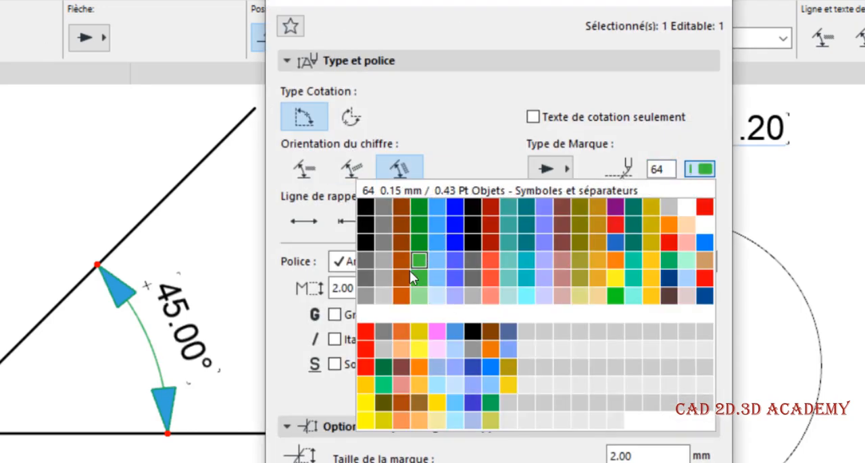
left_click(364, 350)
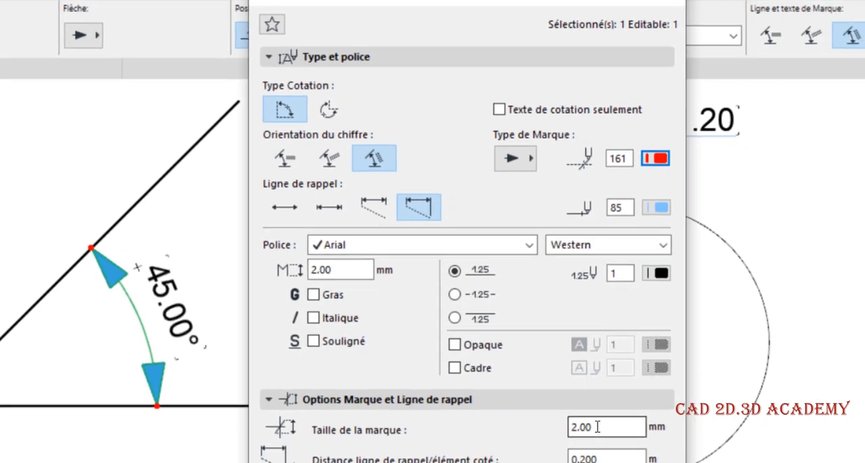
left_click_drag(598, 427, 543, 423)
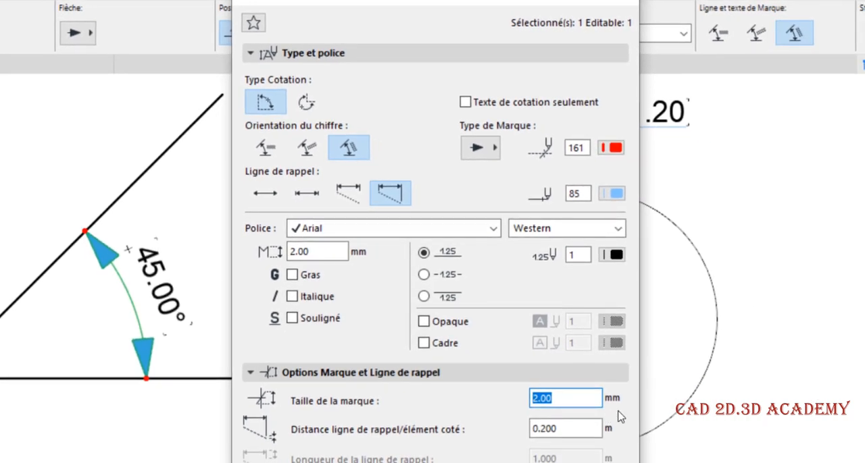
type("1")
key("Return")
key("Escape")
Rotate the inclined line about its lower endpoint to an angle of about 73° from the horizontal line, and deselect it
scroll(189, 277, "down", 2)
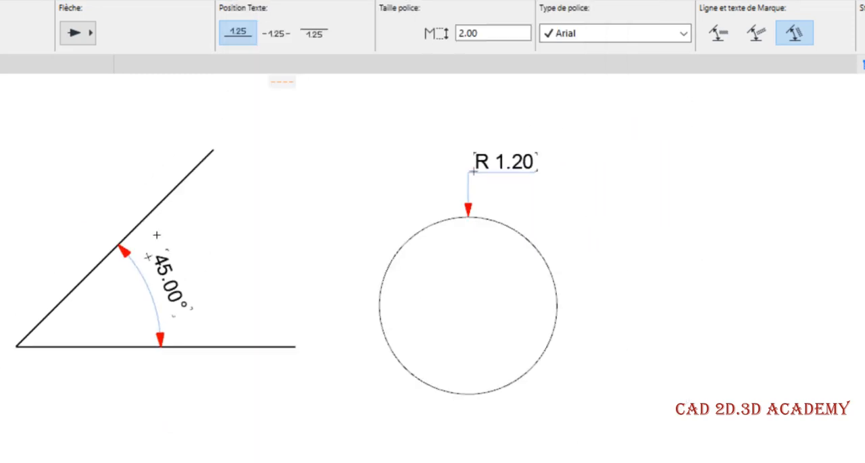
scroll(159, 270, "up", 1)
scroll(159, 311, "down", 1)
scroll(174, 267, "up", 1)
left_click(179, 185)
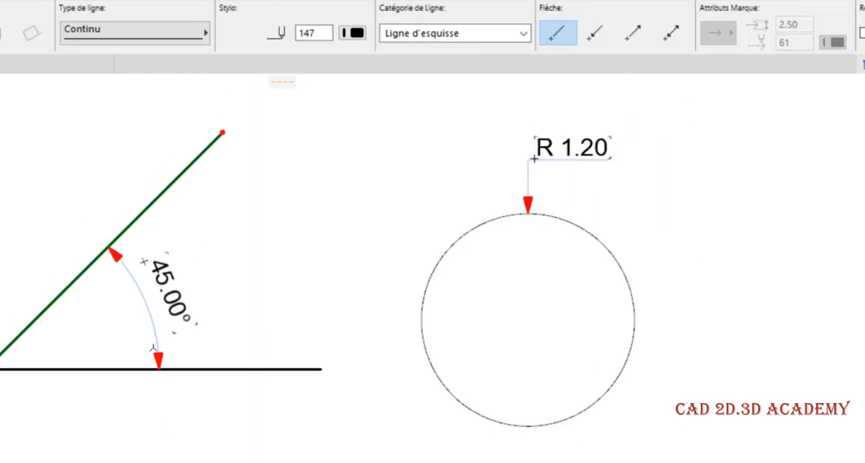
scroll(139, 321, "down", 1)
key("ctrl+e")
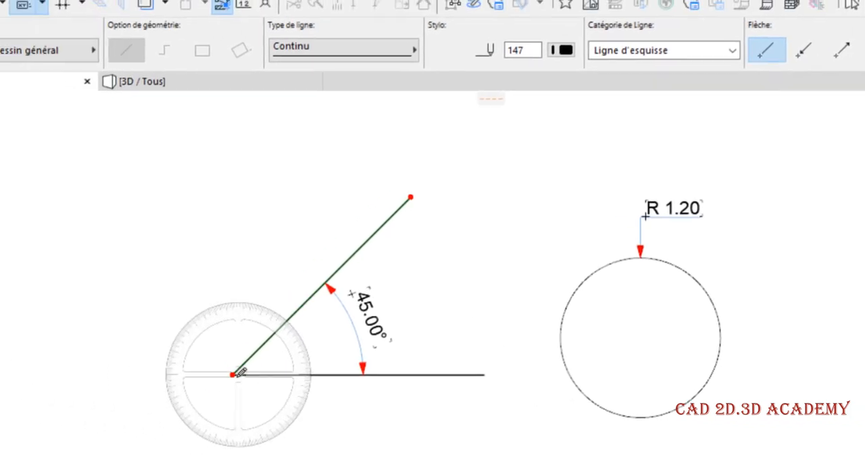
left_click(24, 358)
left_click(524, 201)
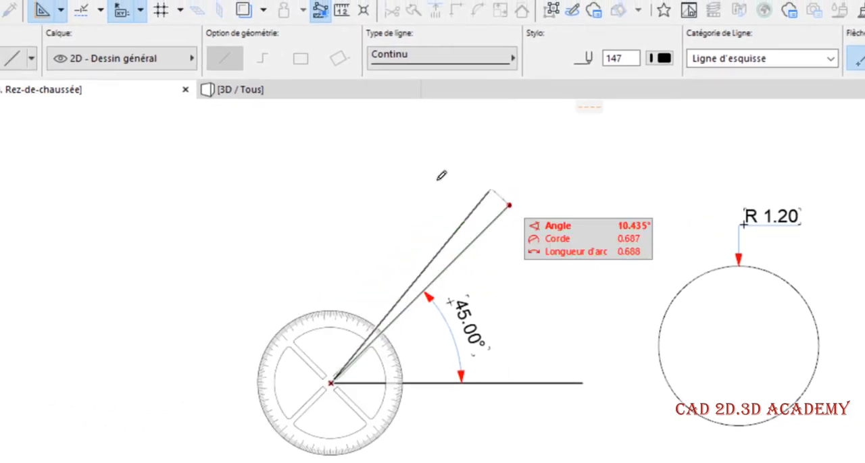
left_click(402, 145)
scroll(460, 244, "up", 3)
scroll(459, 270, "down", 2)
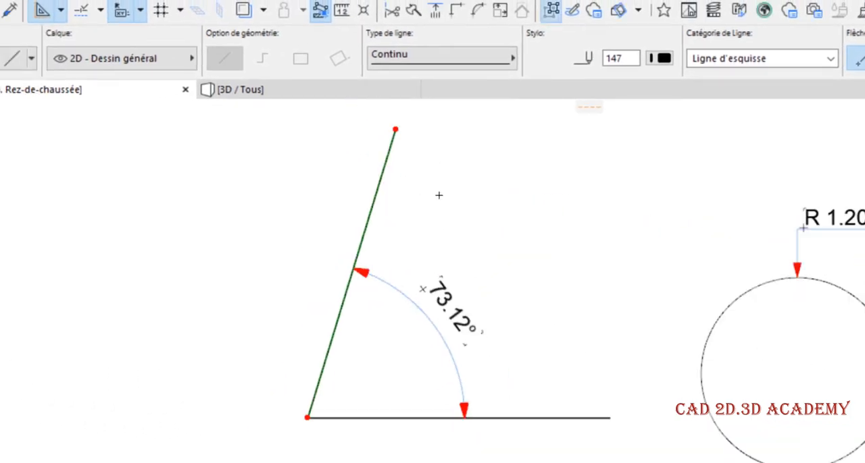
key("Escape")
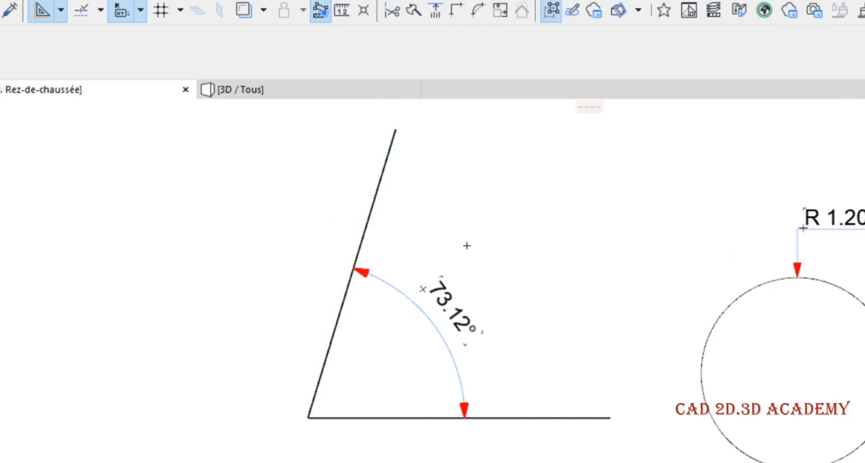
Enlarge the circle to a radius of about 1.38, shrink it to about 0.77, and deselect it
left_click(726, 307)
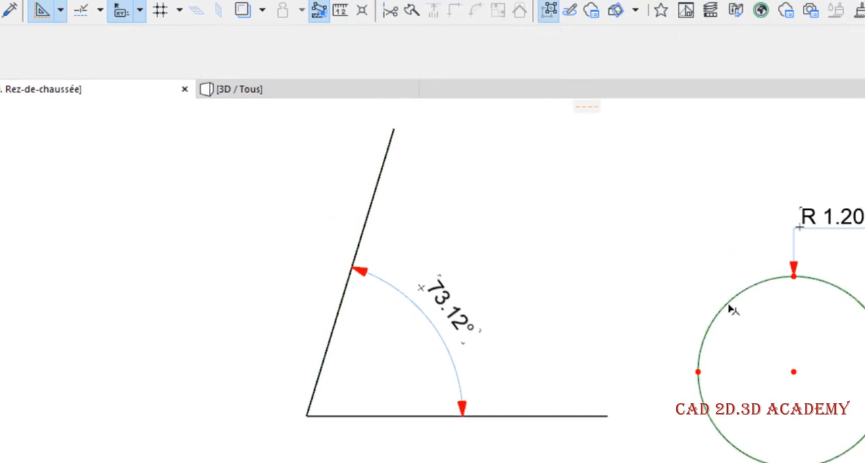
left_click(718, 295)
left_click(717, 299)
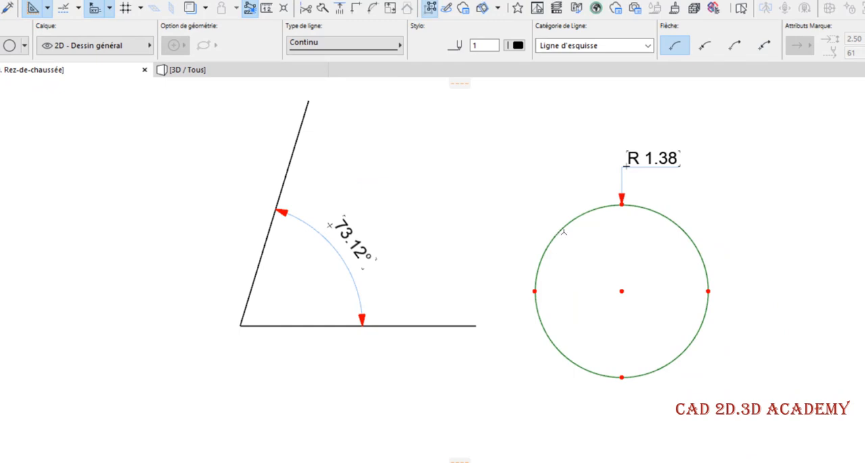
left_click(561, 231)
left_click(587, 258)
key("Escape")
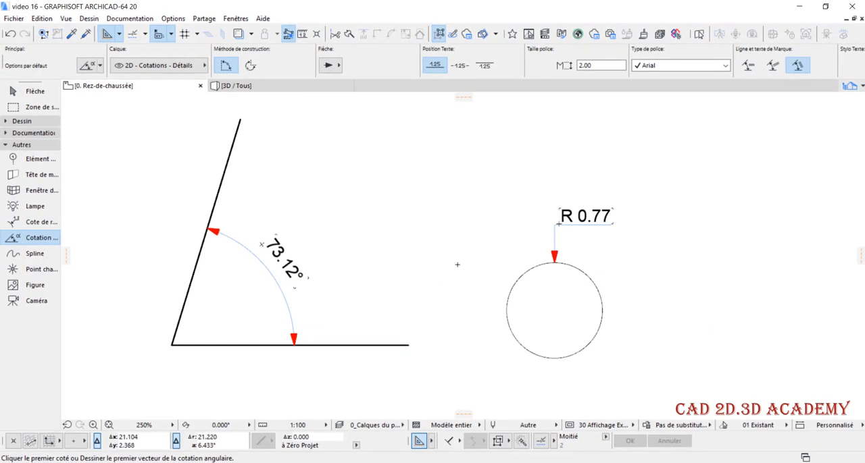
Draw a new horizontal line in the empty area to the left of the dimensioned angle
scroll(444, 266, "down", 1)
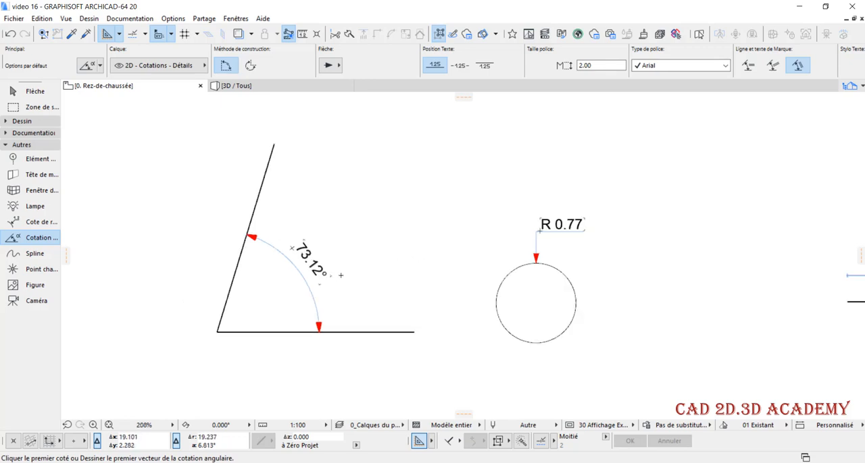
middle_click_drag(341, 275, 671, 273)
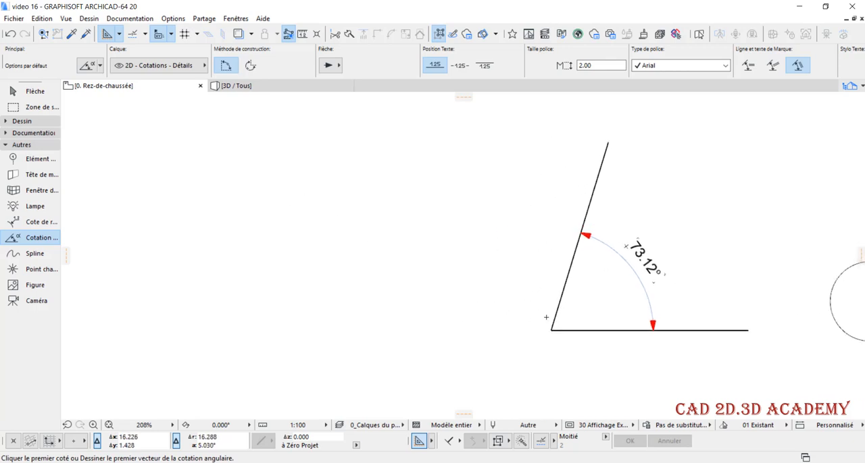
left_click(570, 331, "alt")
left_click(439, 325)
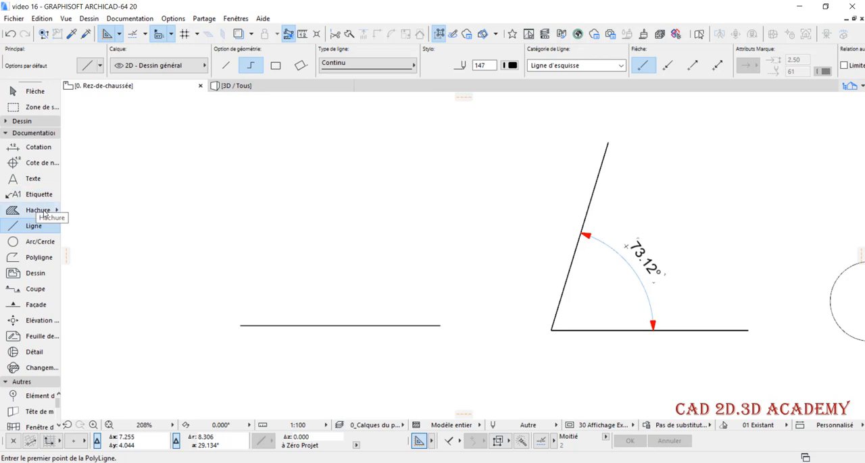
Draw a rectangular hatch above the new horizontal line, with its first corner at the line's right endpoint
left_click(39, 214)
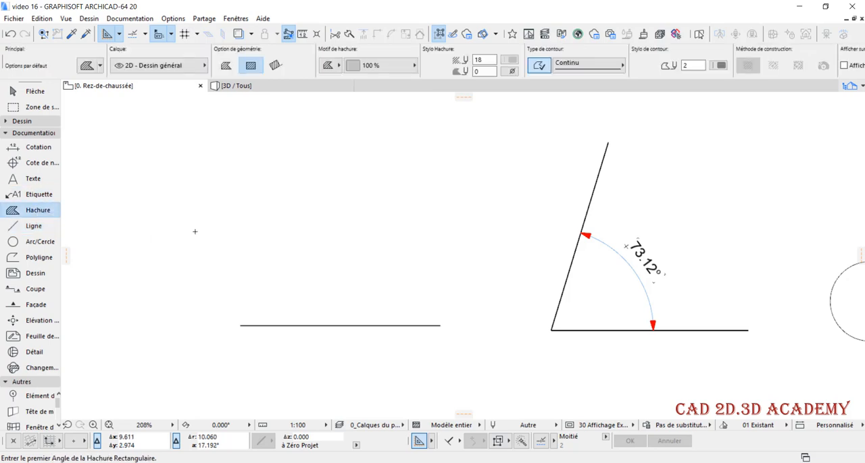
scroll(443, 325, "up", 1)
left_click(443, 325)
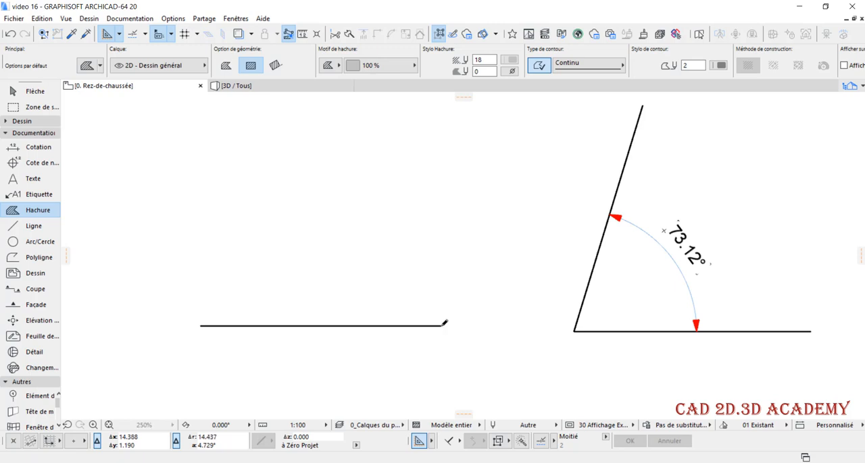
left_click(264, 228)
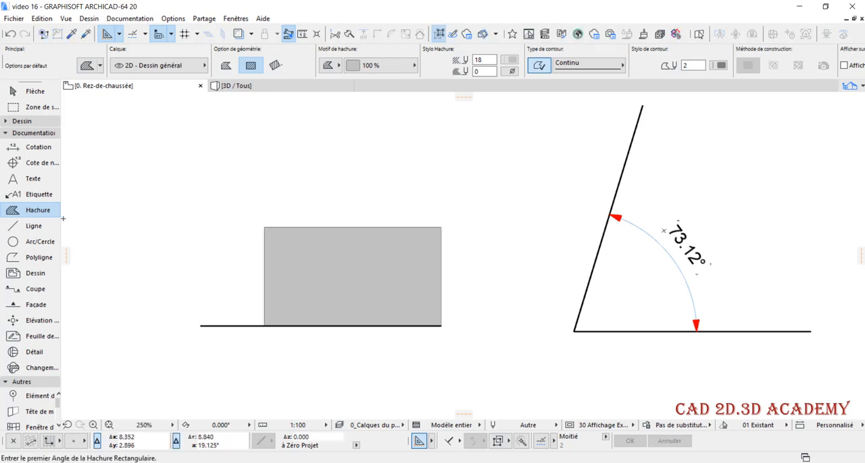
Set the Wall (Mur) tool's defaults to a basic single-material structure with a thickness of 0.200
left_click(22, 123)
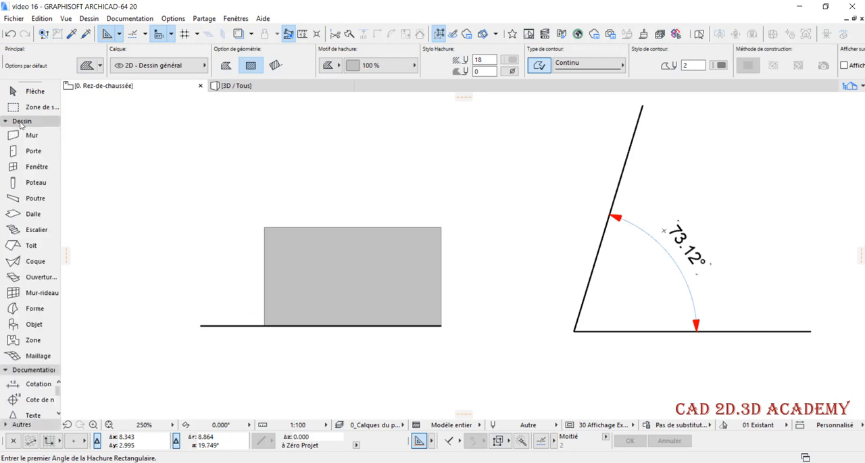
left_click(28, 137)
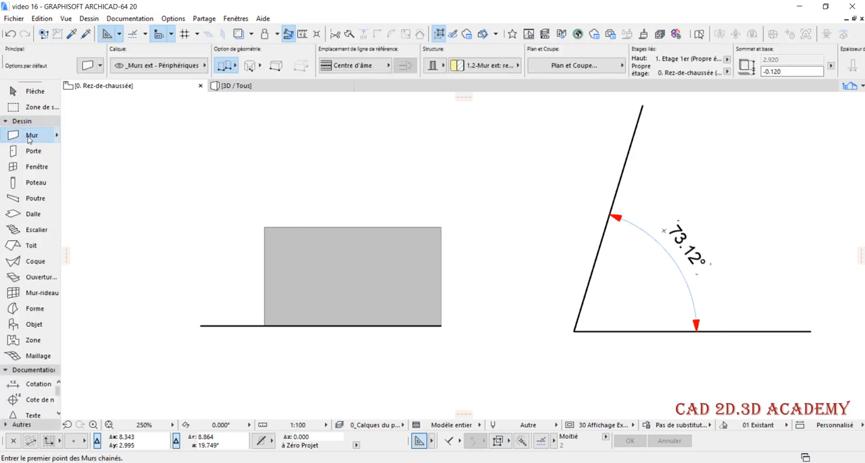
left_click(88, 66)
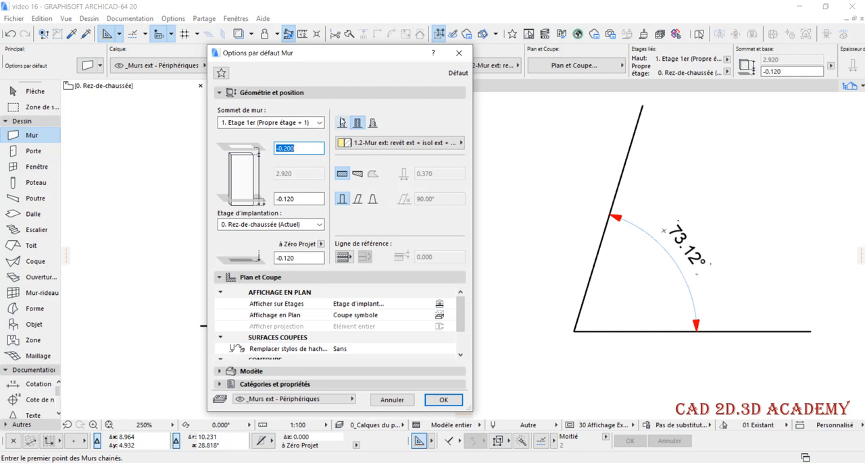
left_click(342, 122)
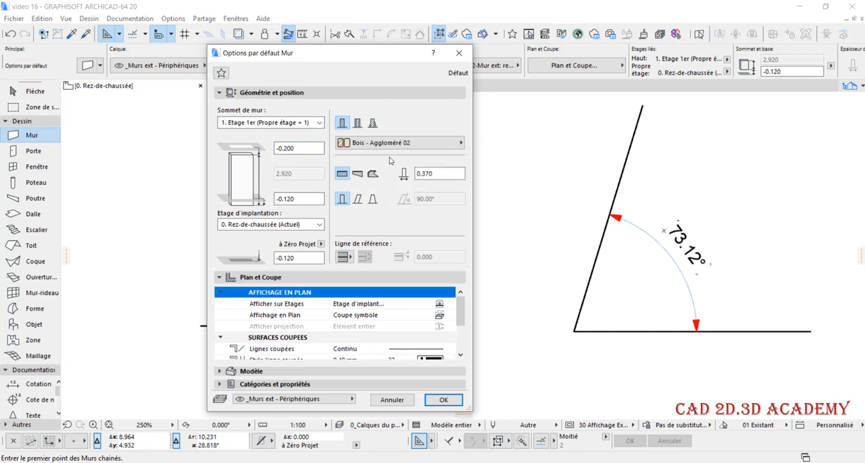
left_click(449, 177)
type("0.200")
left_click(450, 400)
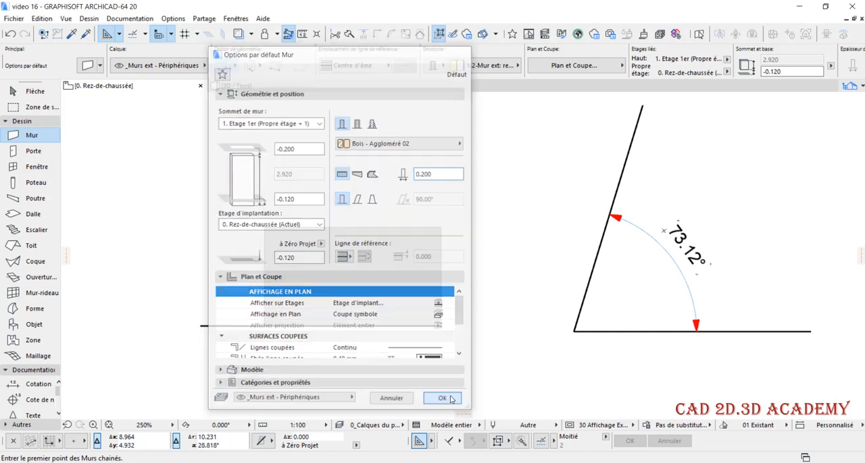
Set the reference line position for new walls to the interior face (Face intérieure), abandoning the wall already started
left_click(457, 327)
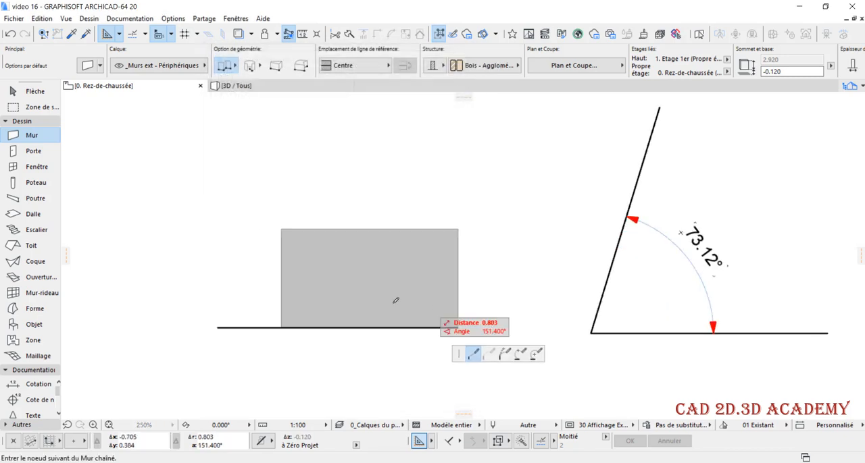
key("Escape")
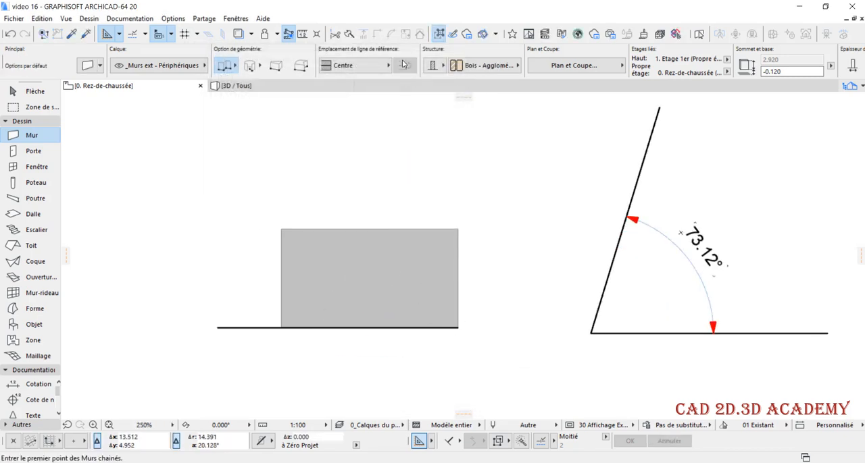
left_click(403, 64)
left_click(421, 92)
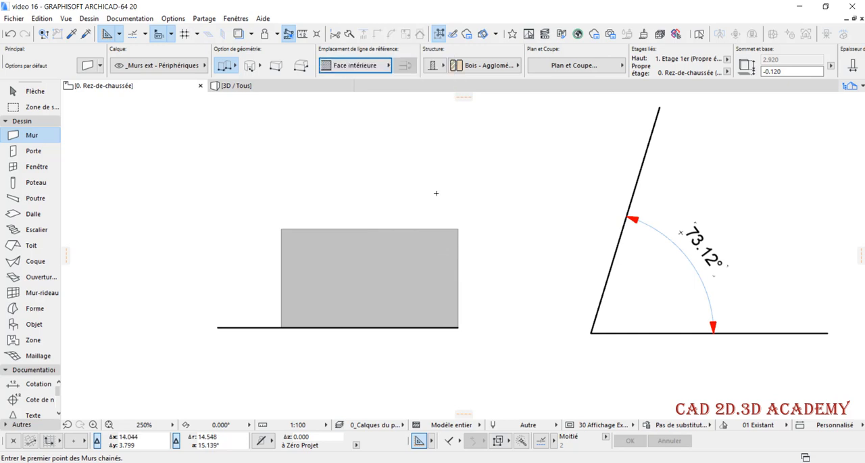
Draw a horizontal wall leftward along the line from its right endpoint, ending slightly beyond the hatch's left edge
left_click(458, 327)
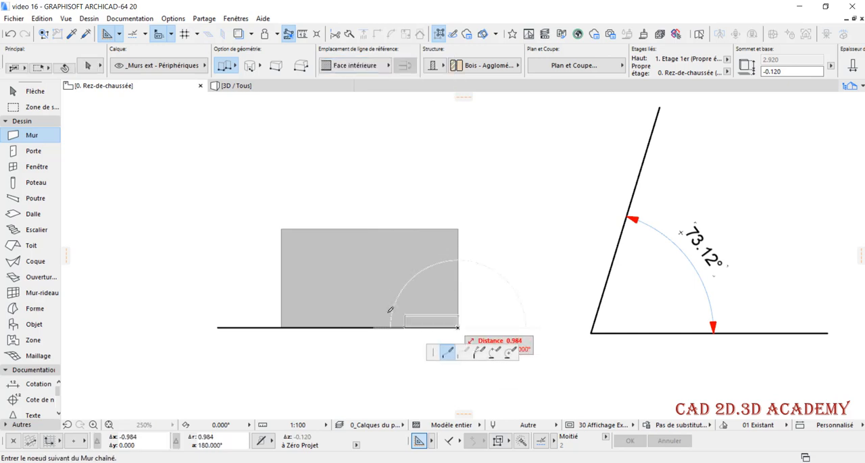
scroll(311, 327, "up", 5)
scroll(217, 324, "down", 5)
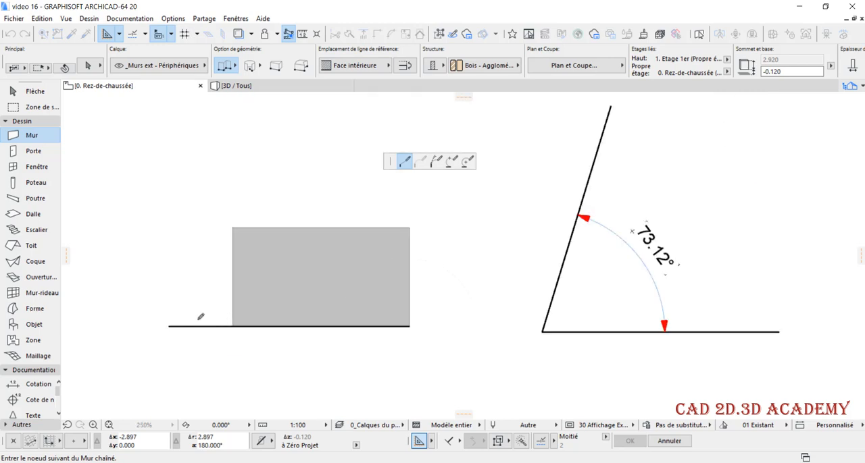
left_click(208, 323)
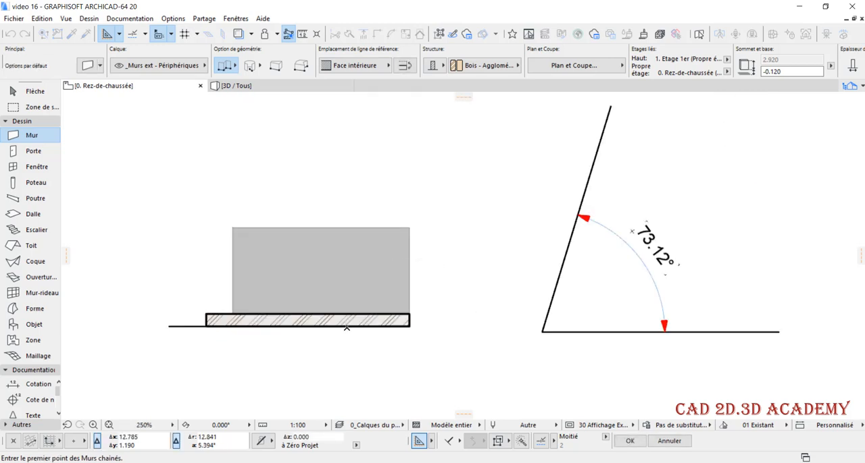
With the Wall (Mur) tool active, select the wall at the edge it shares with the line and hatch, and deselect it
scroll(427, 331, "down", 1)
scroll(382, 346, "up", 3)
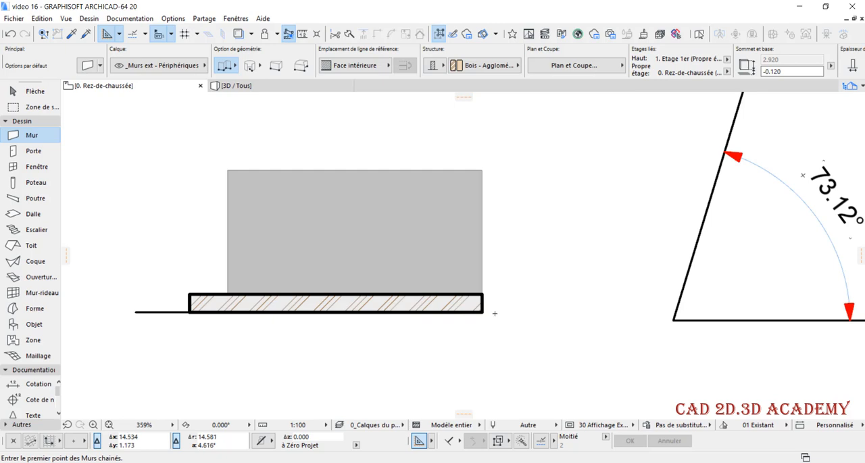
middle_click_drag(410, 281, 451, 280)
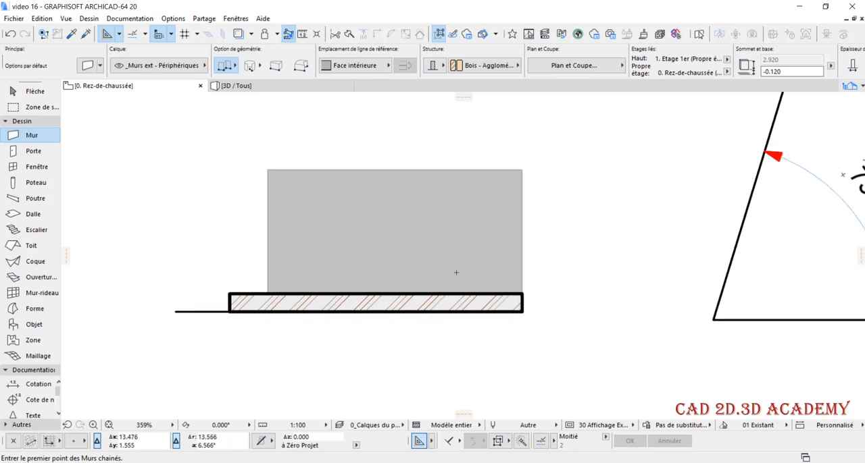
scroll(471, 328, "up", 1)
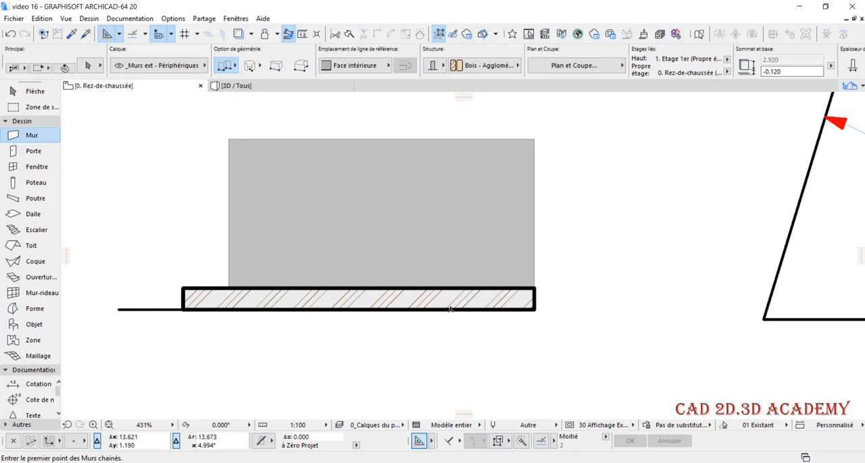
left_click(450, 309, "shift")
key("Escape")
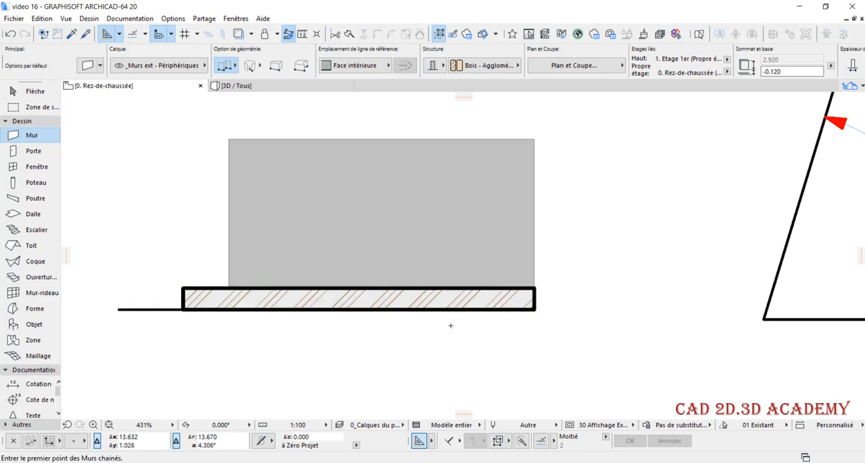
left_click(444, 311, "shift")
key("Escape")
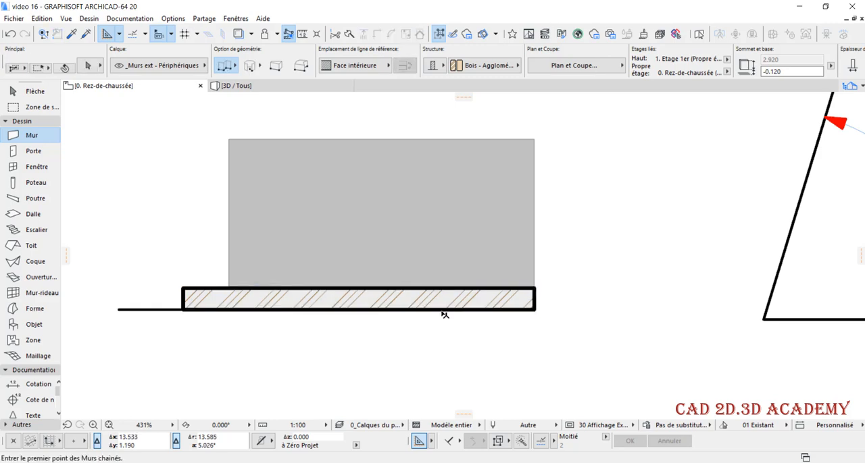
left_click(442, 312, "shift")
key("Escape")
left_click(443, 312, "shift")
key("Escape")
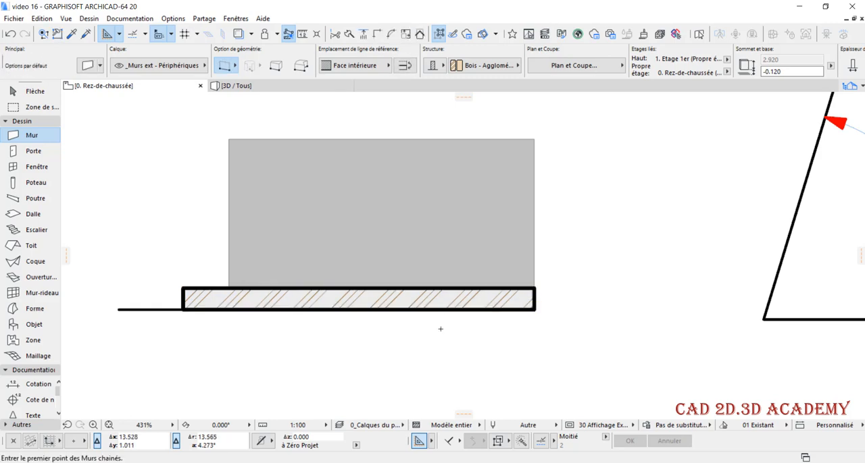
left_click(443, 312, "shift")
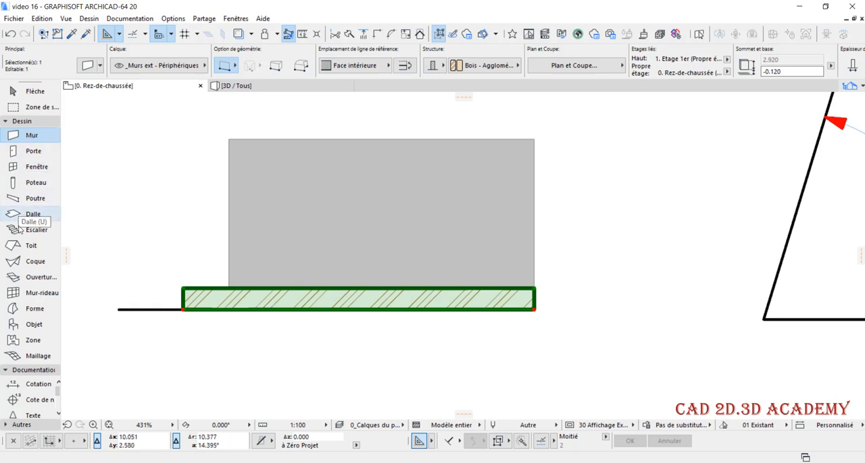
key("Escape")
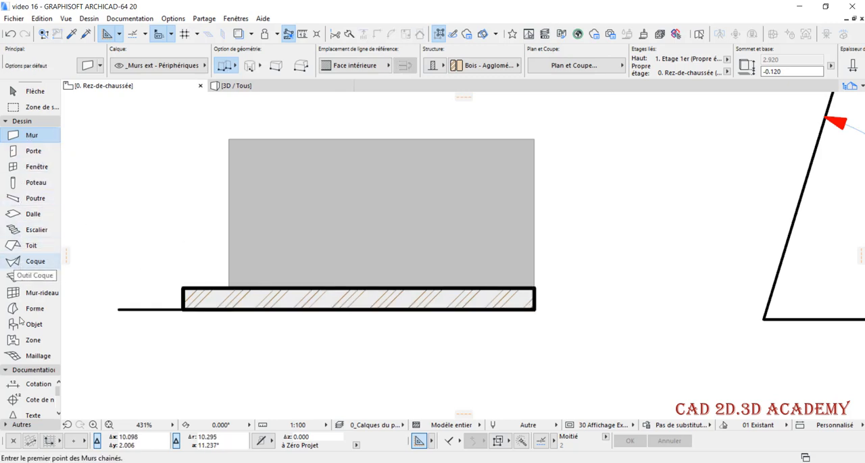
With the Hatch (Hachure) tool active, select the hatch at the edge it shares with the wall and line, and deselect it
left_click(30, 122)
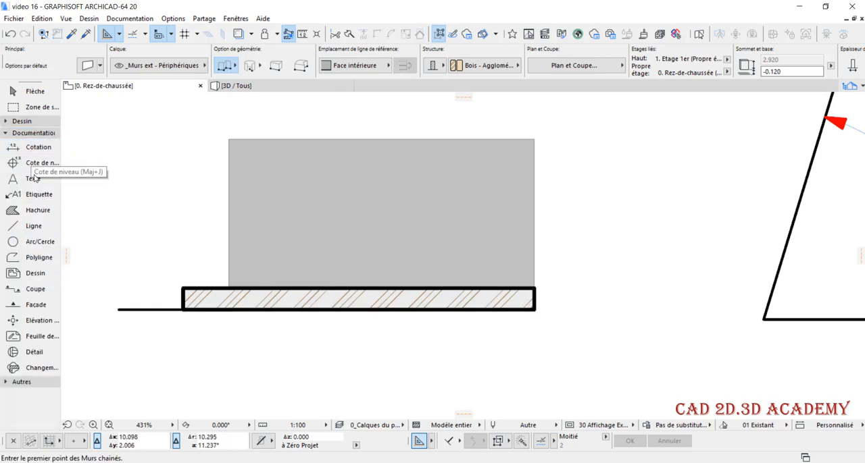
left_click(38, 210)
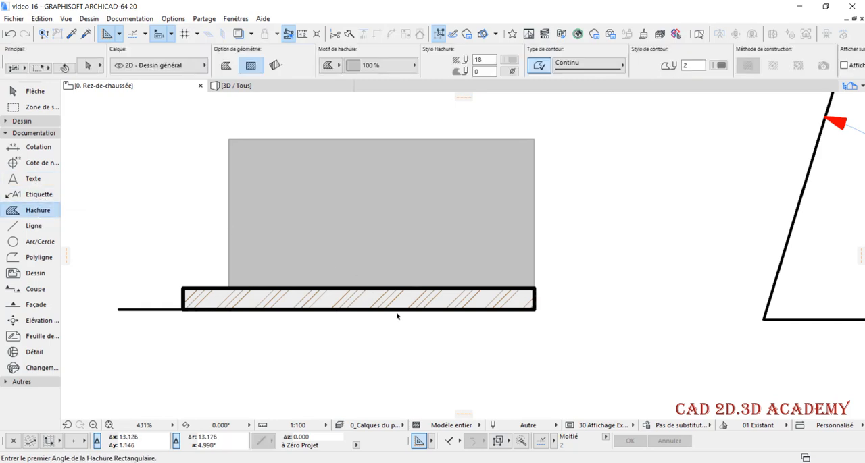
left_click(400, 312)
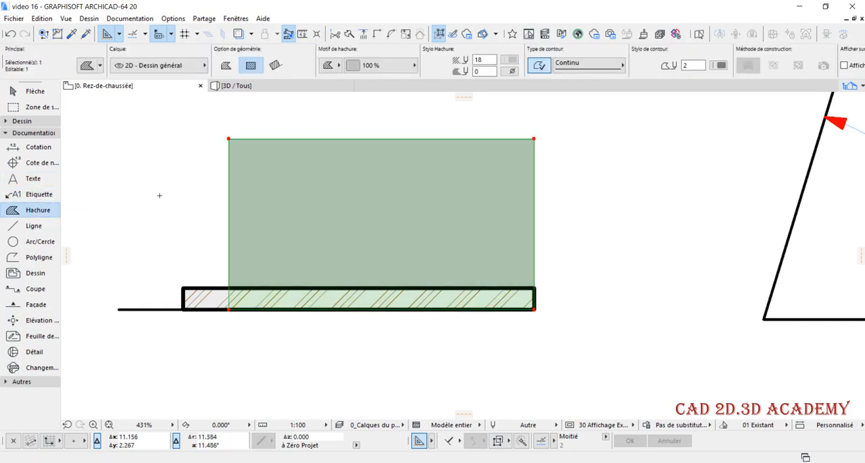
key("Escape")
With the Line (Ligne) tool active, select the line beneath the wall and hatch, and deselect it
left_click(30, 226)
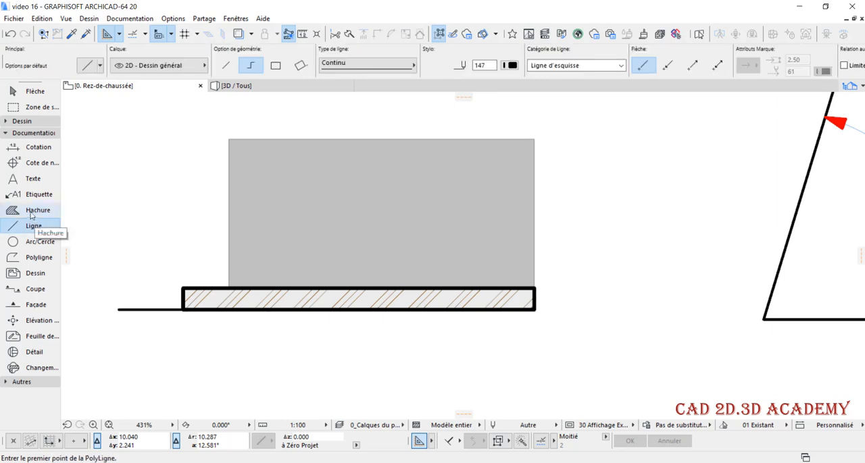
left_click(376, 311, "shift")
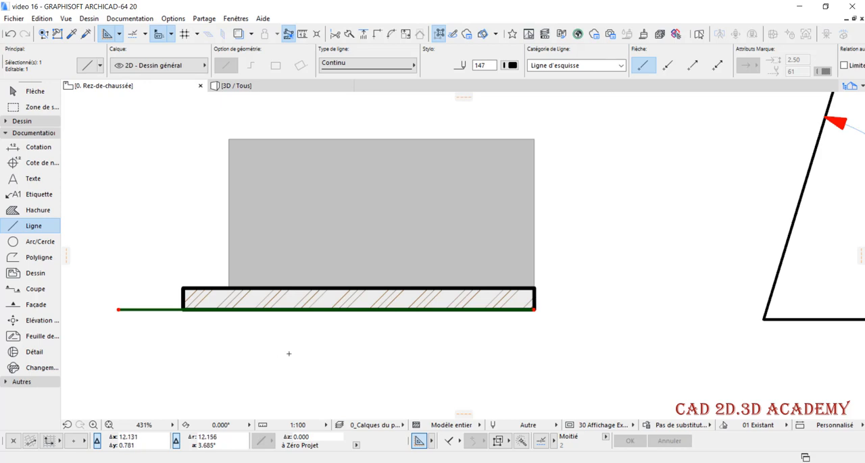
key("Escape")
With the Arrow (Flèche) tool active, select the wall at the edge shared by the three elements, and deselect it
left_click(36, 92)
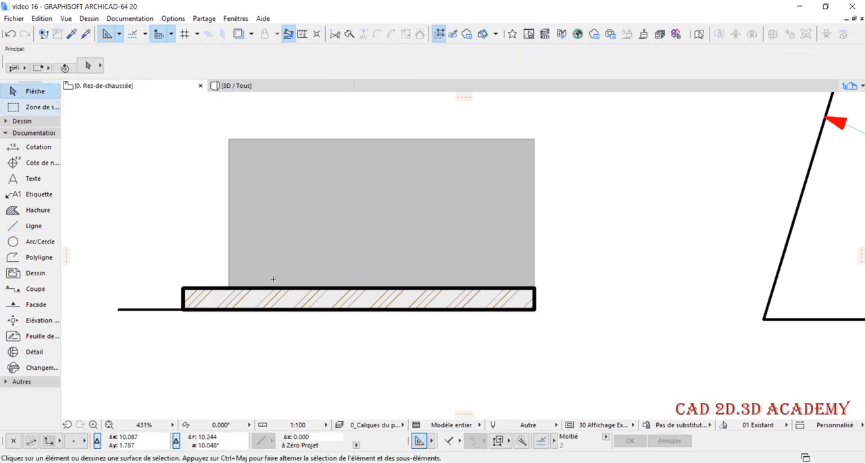
left_click(359, 315)
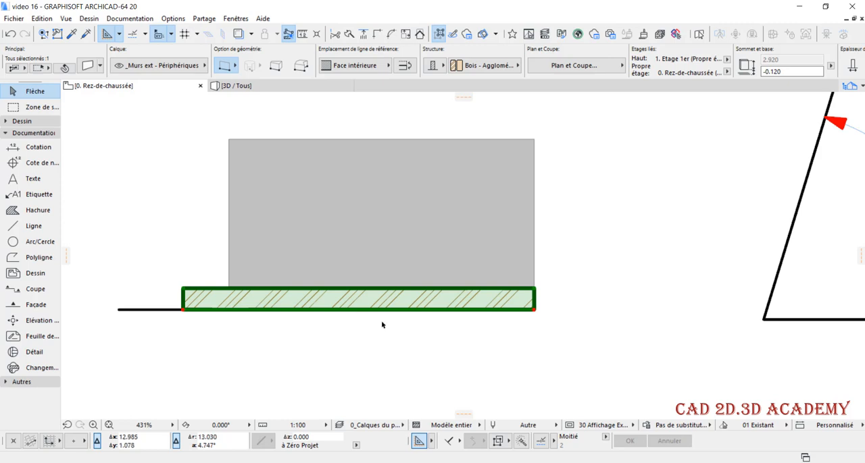
key("Escape")
Cycle the preselection highlight repeatedly through the wall, line and hatch overlapping at their shared edge
key("Tab")
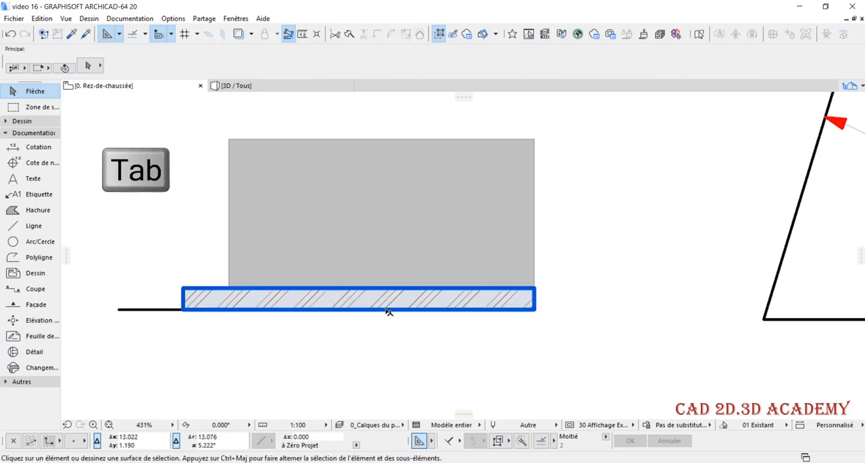
key("Tab")
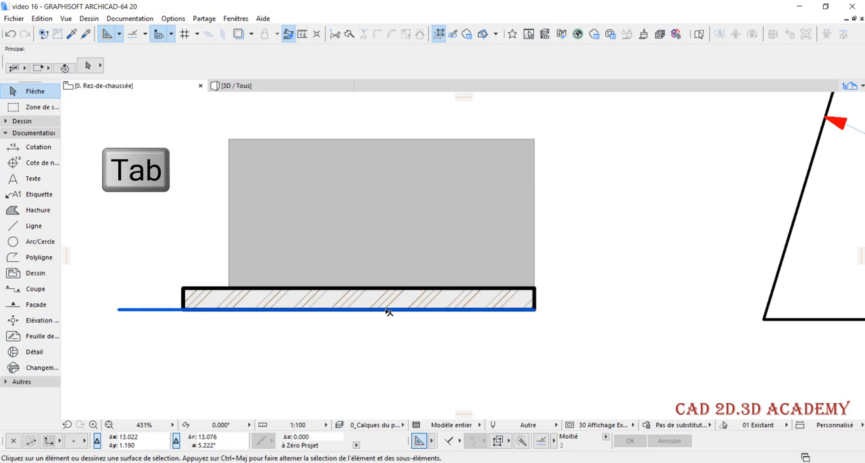
key("Tab")
key("Tab")
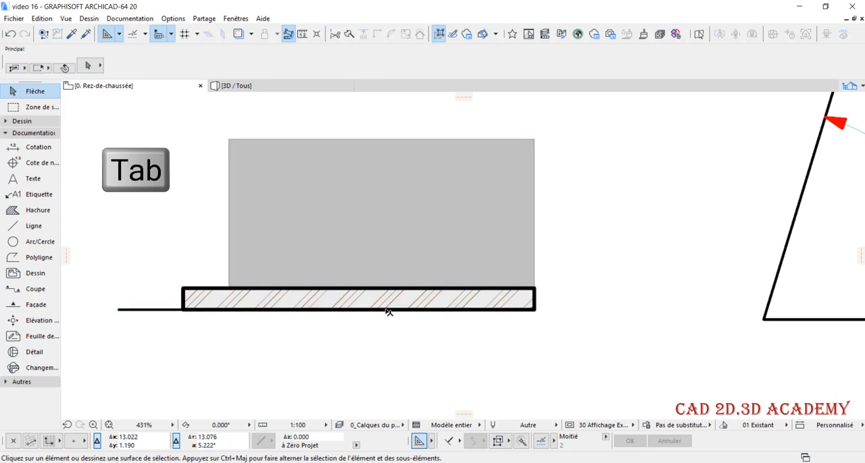
key("Tab")
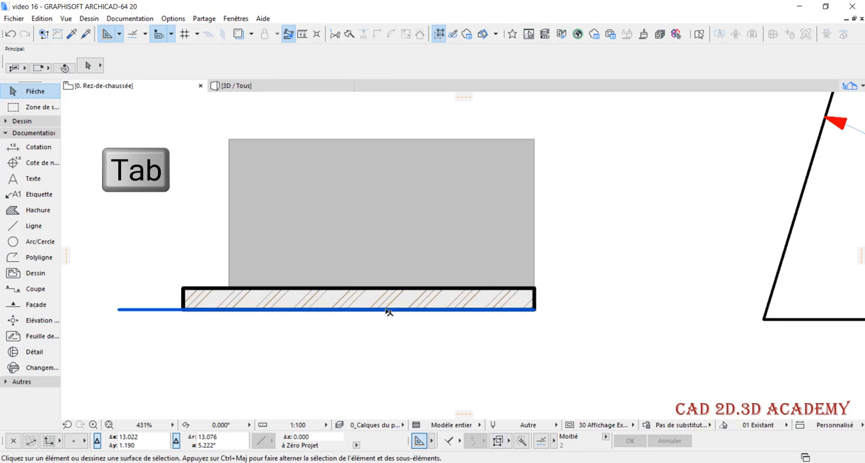
key("Tab")
key("Tab")
key("Tab")
key("Tab")
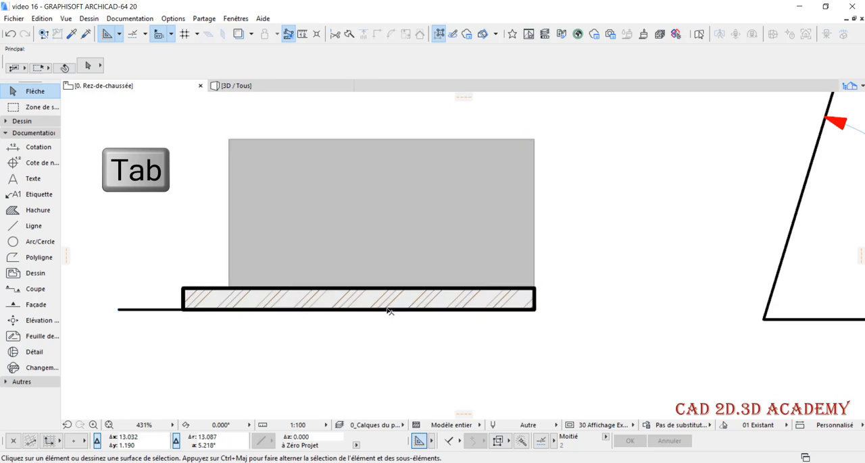
Cycle the preselection to the hatch at the shared edge, select it and deselect it, and repeat this once
key("Tab")
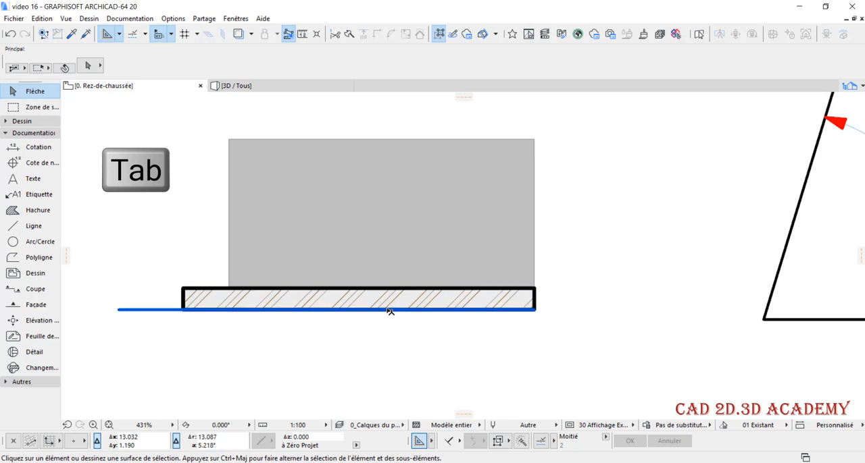
key("Tab")
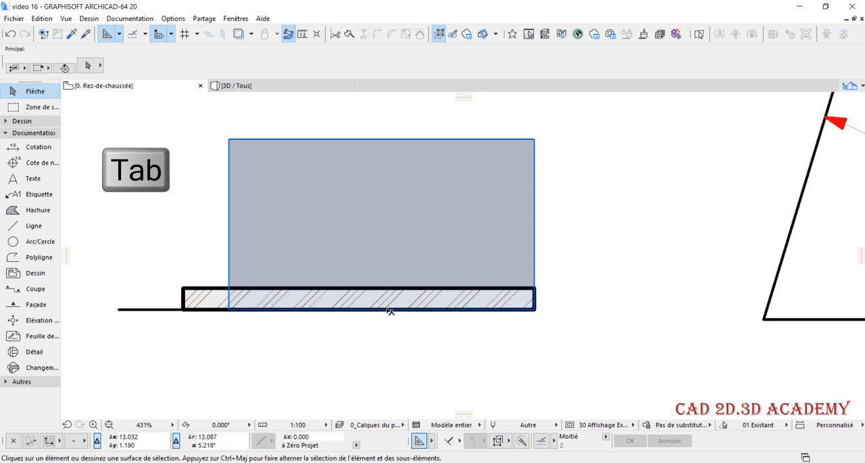
left_click(388, 311)
left_click(402, 340)
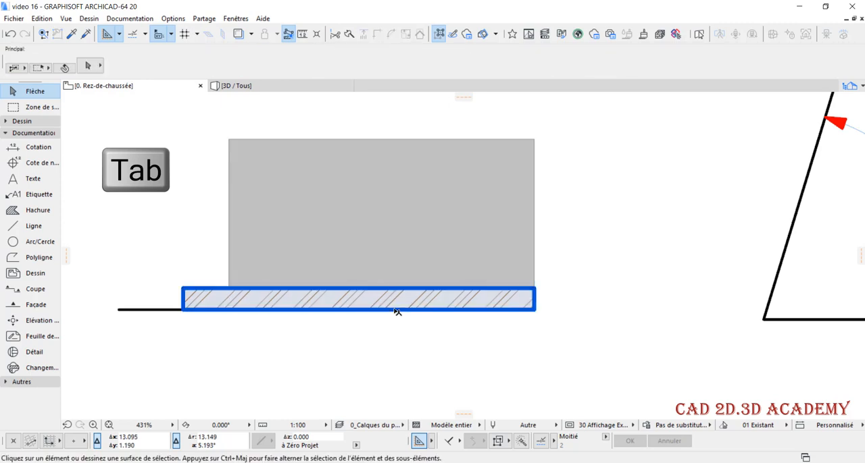
key("Tab")
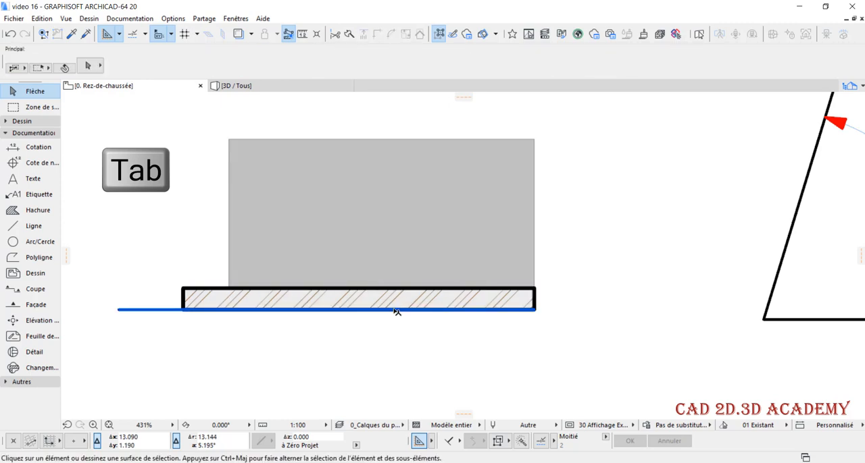
key("Tab")
left_click(396, 310)
left_click(398, 324)
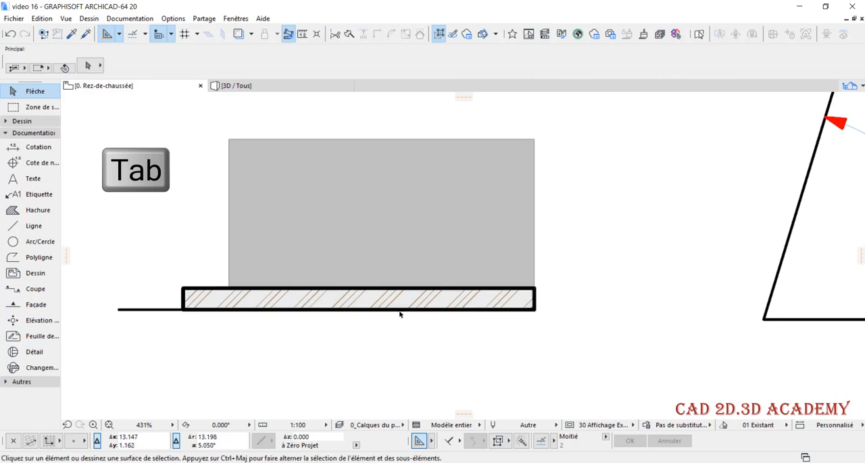
Cycle the preselection from the wall to the line at the shared edge, select the line and deselect it
key("Tab")
left_click(402, 313)
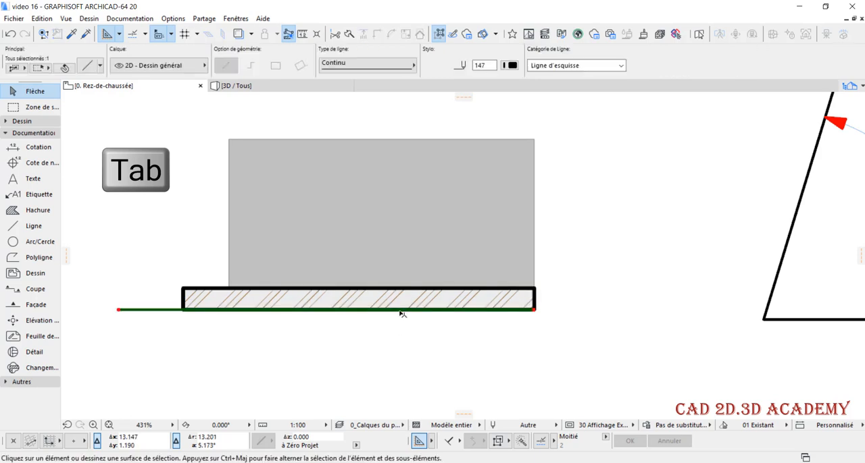
left_click(428, 349)
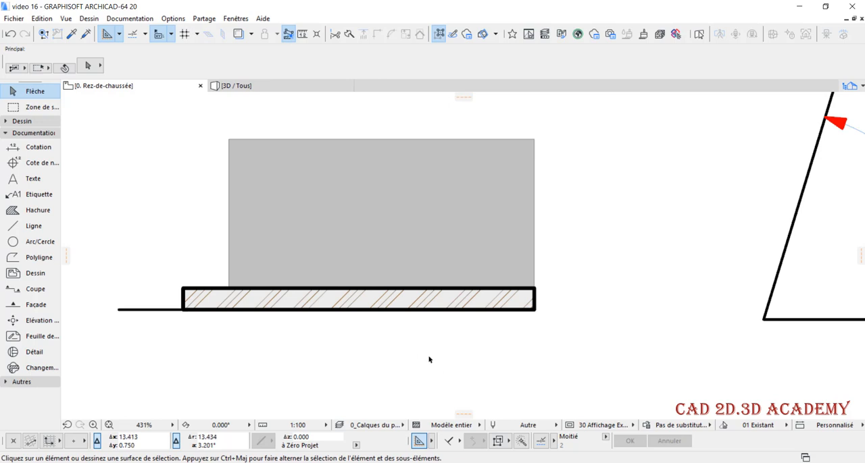
Activate the Dimension (Cotation) tool, review its default settings and accept them
left_click(28, 146)
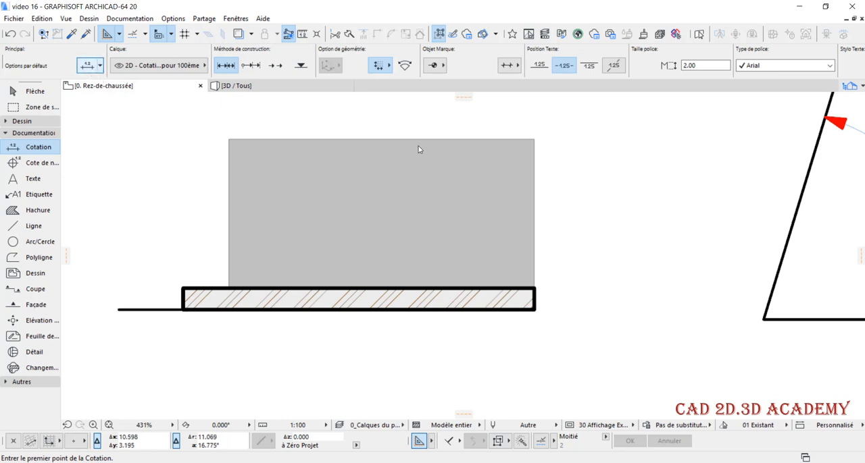
key("ctrl+t")
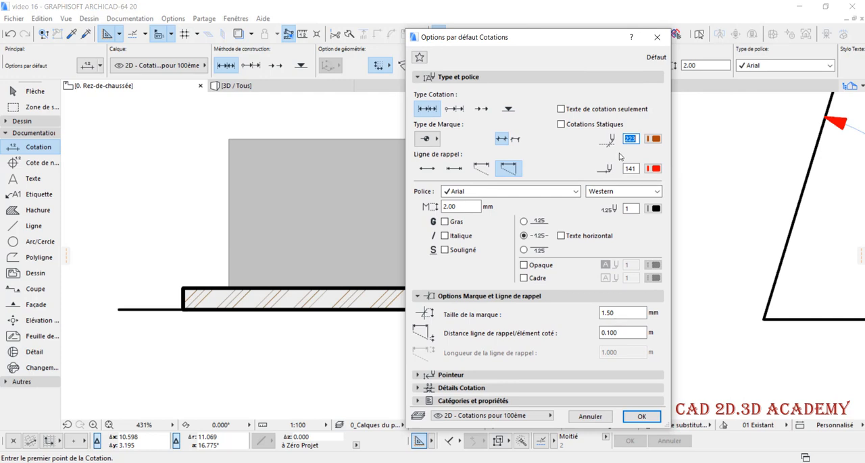
key("Return")
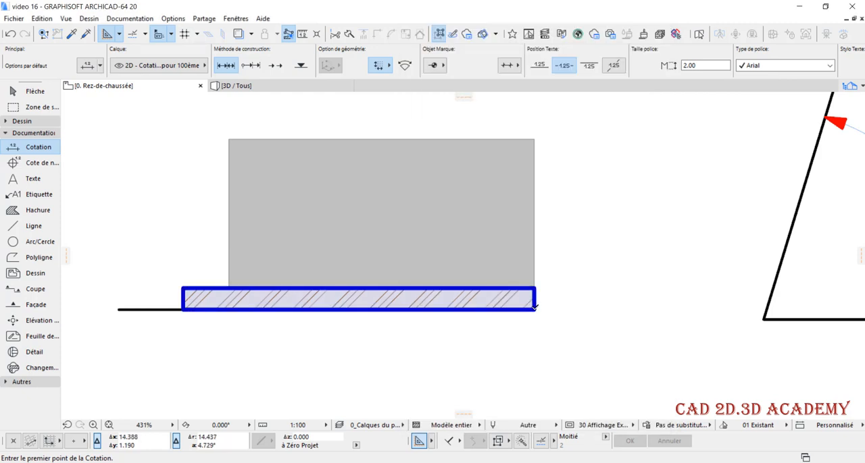
Dimension from the wall's lower-right corner to the line's left end, placing the dimension line just below the wall
left_click(535, 308)
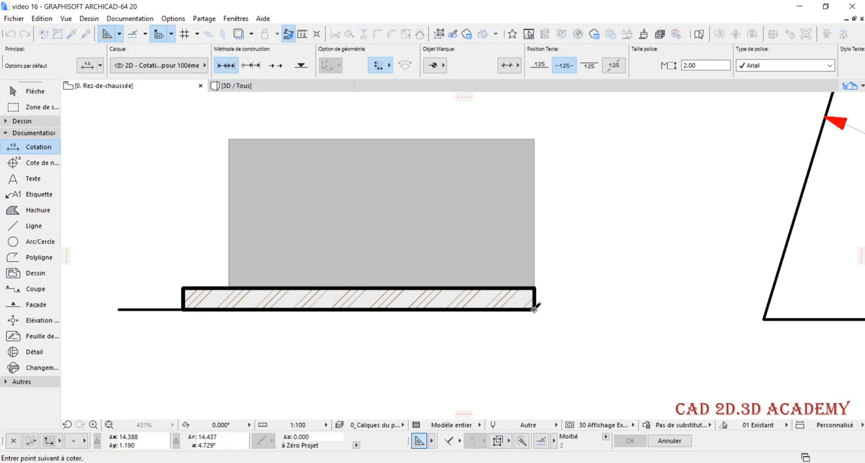
key("Escape")
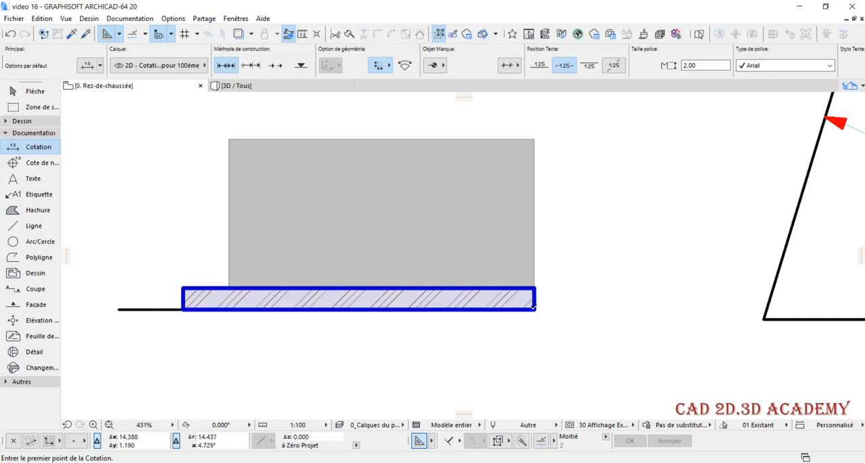
left_click(533, 307)
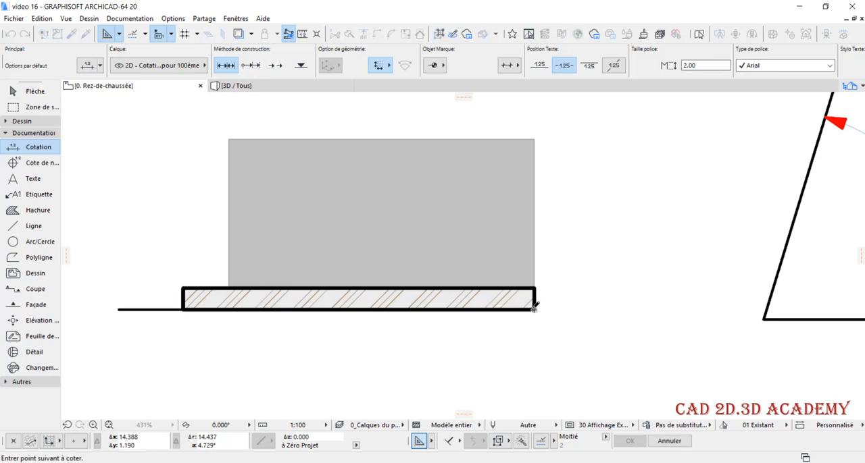
left_click(121, 305)
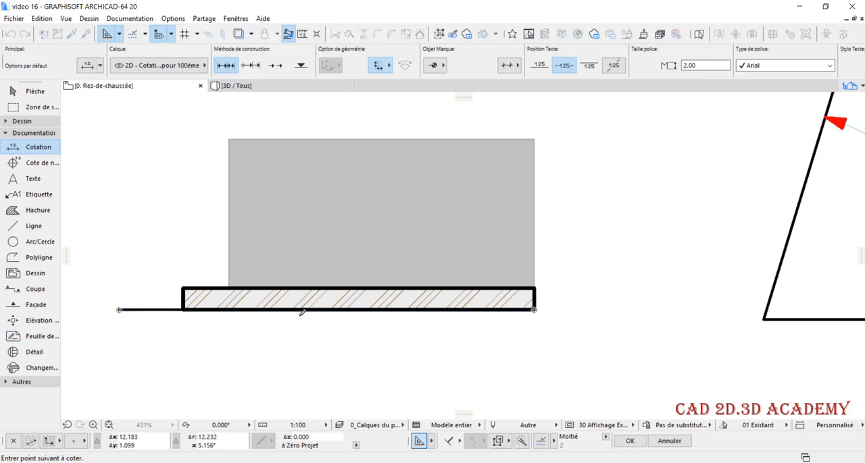
scroll(376, 301, "down", 1)
scroll(324, 321, "up", 1)
double_click(327, 328)
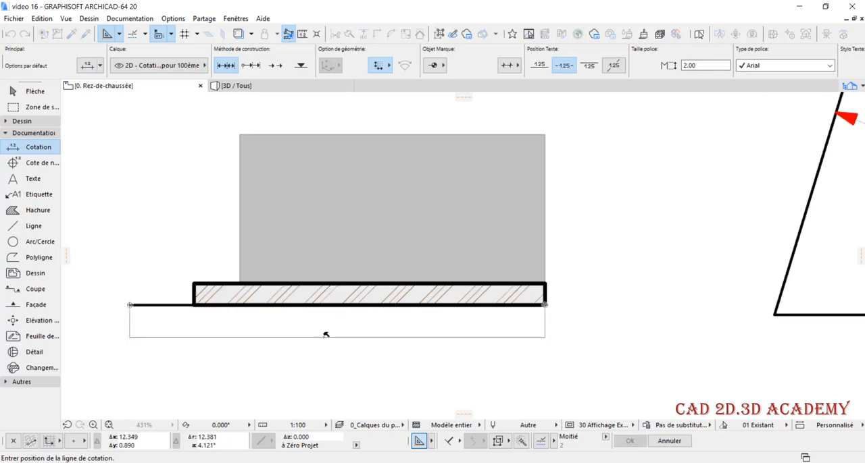
left_click(326, 340)
Select the wall and stretch its right end about 0.9 m to the right, then deselect it
scroll(398, 311, "down", 1)
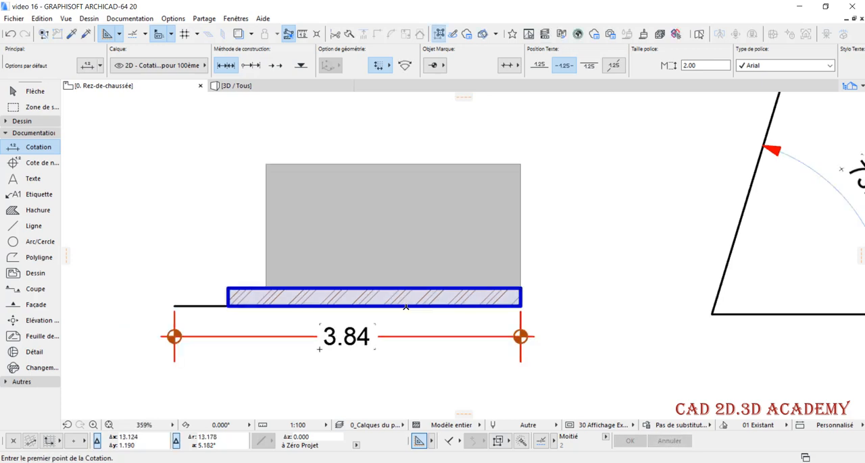
left_click(412, 302)
left_click(406, 303)
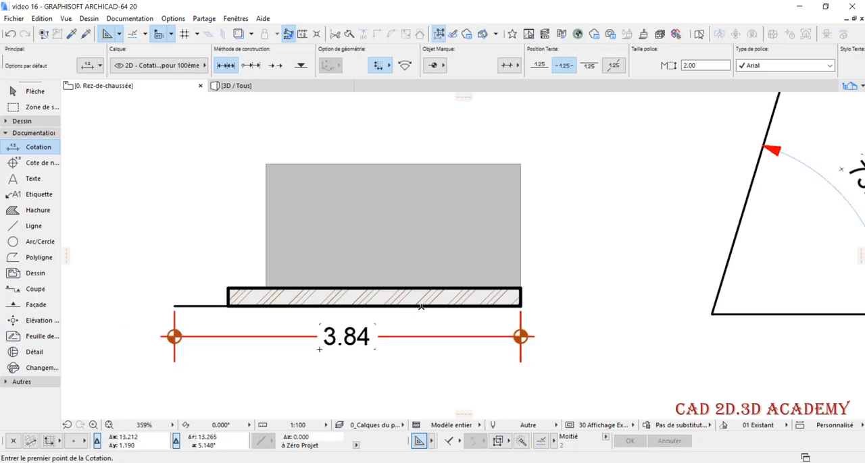
left_click(427, 307, "shift")
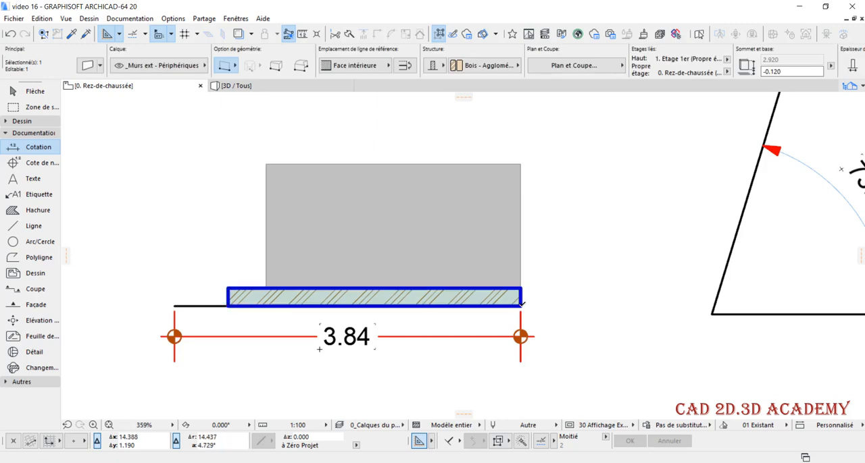
left_click(603, 305)
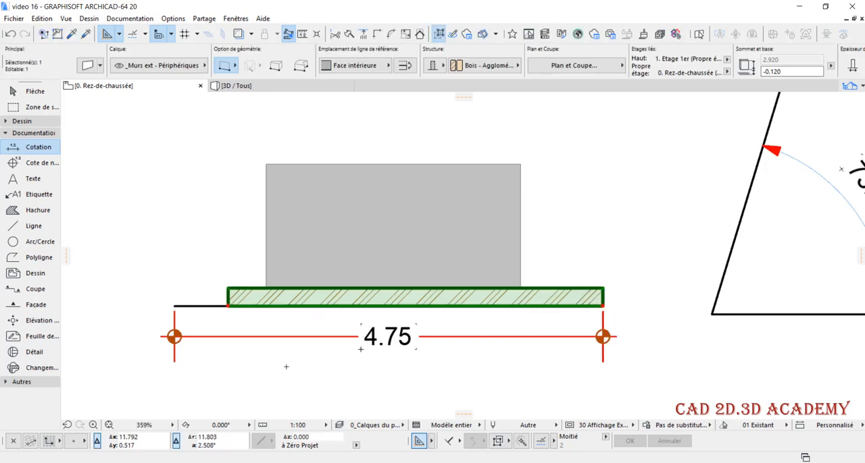
key("Escape")
Select the line and stretch its left end about 0.35 m further to the left
left_click_drag(198, 311, 196, 293, "shift")
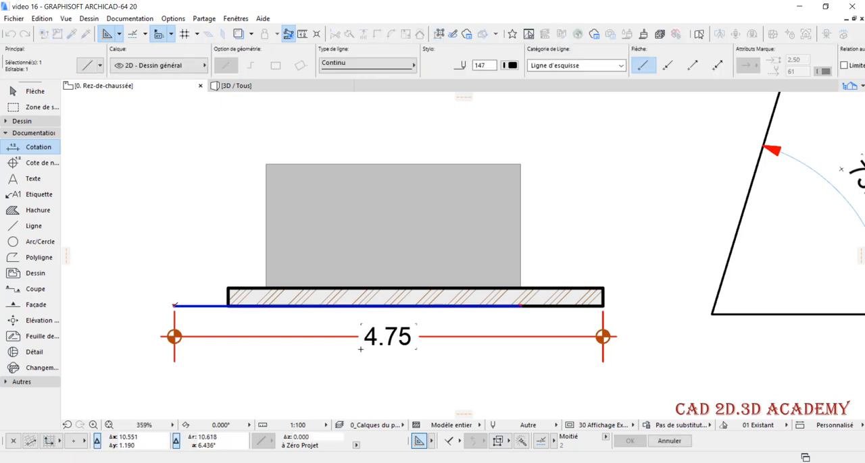
left_click(175, 305)
left_click(142, 306)
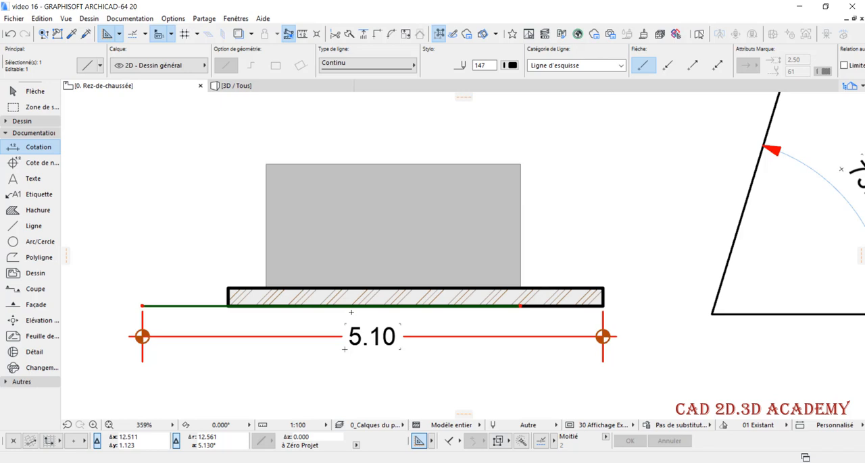
Undo the line stretch, the wall stretch and the dimension, and clear the selection
key("ctrl+z")
key("ctrl+z")
key("ctrl+z")
key("ctrl+z")
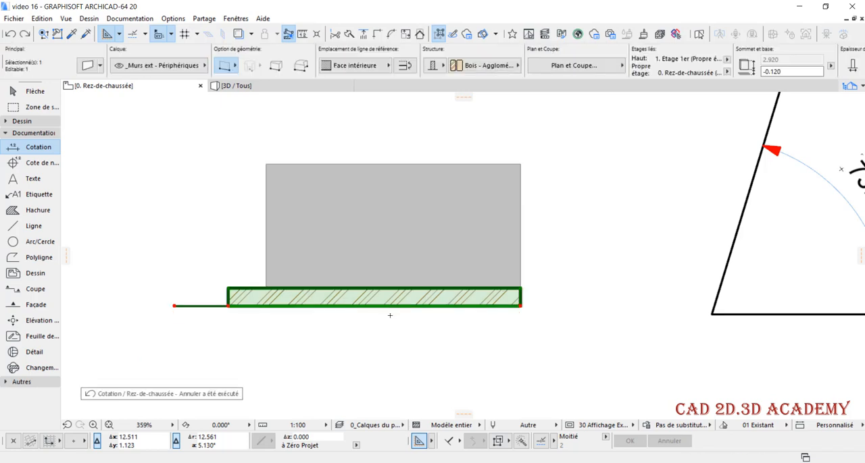
key("Escape")
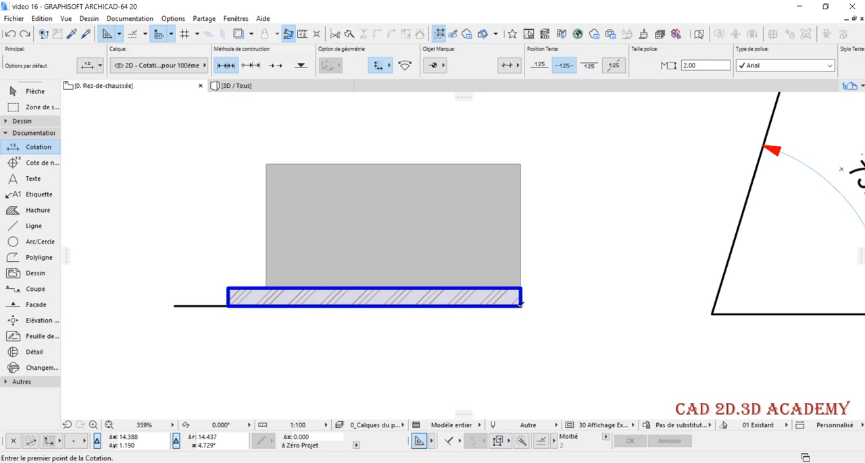
Cycle the preselection at the wall's lower-right corner through the wall, line and hatch, stopping on the line
key("Tab")
key("Tab")
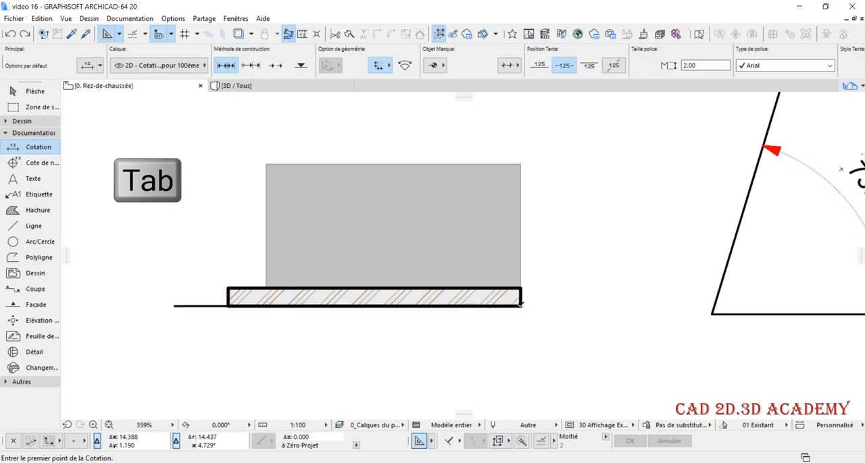
key("Tab")
key("Tab")
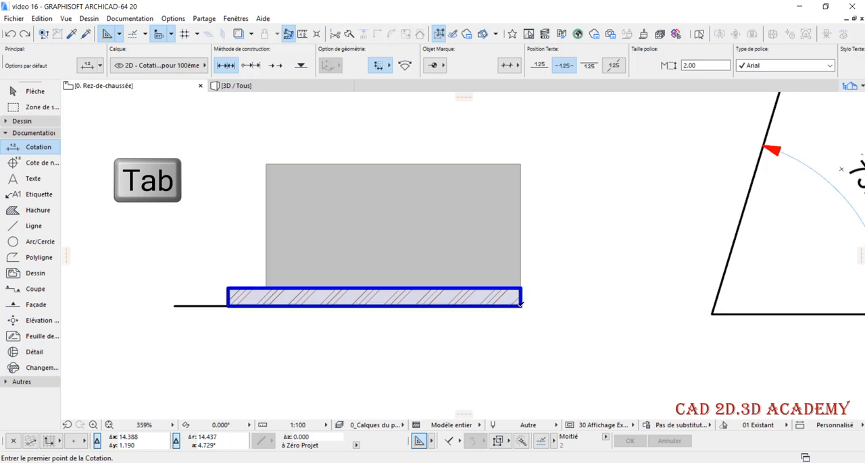
key("Tab")
key("Tab")
key("Tab")
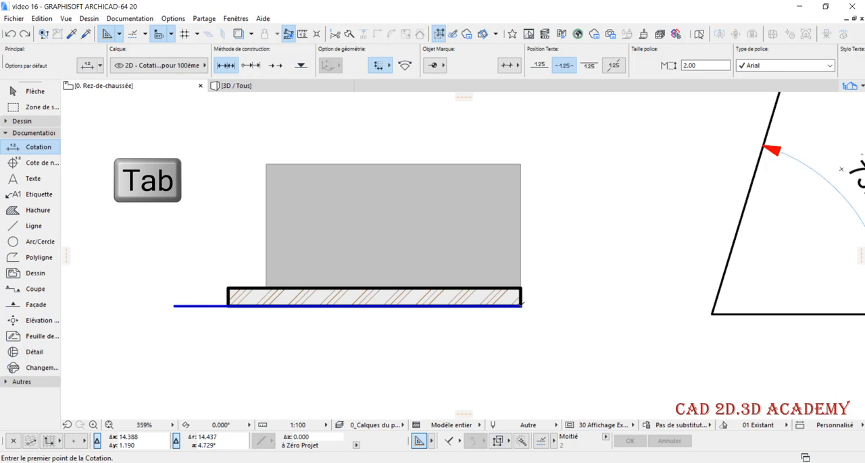
key("Tab")
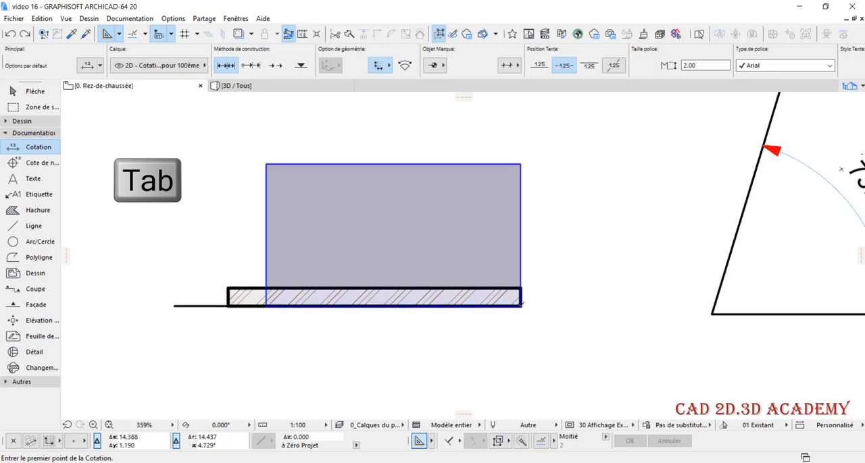
key("Tab")
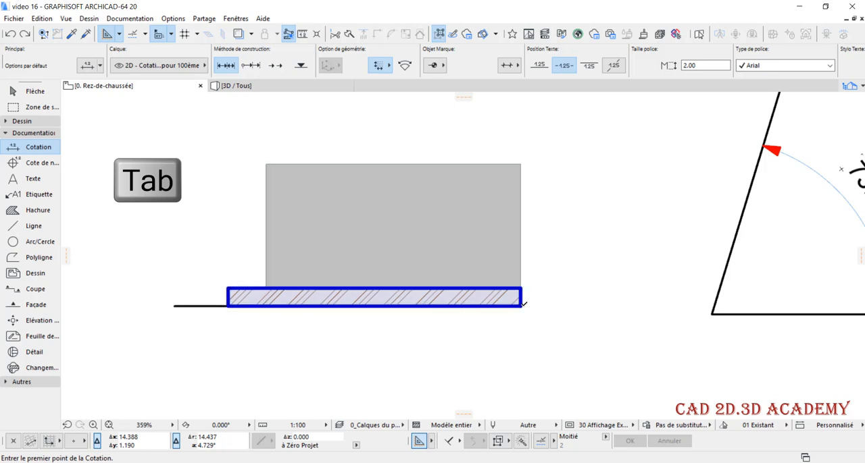
key("Tab")
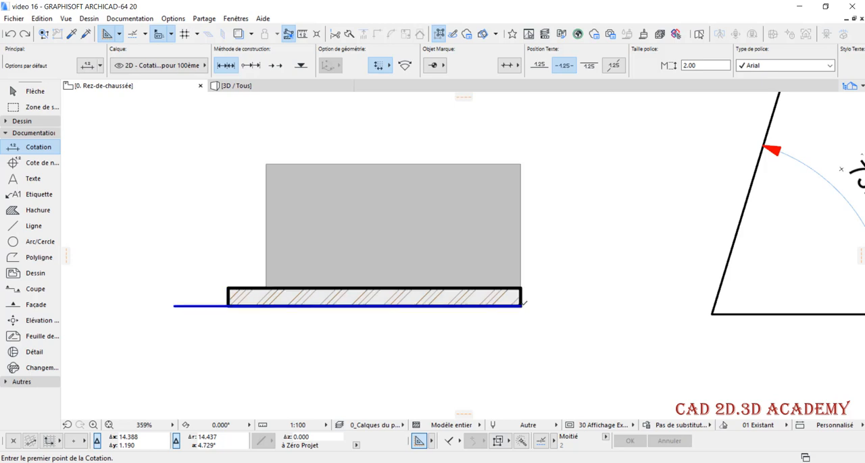
Dimension the preselected line from its right end to its left end, placing the dimension line below the wall
left_click(521, 306)
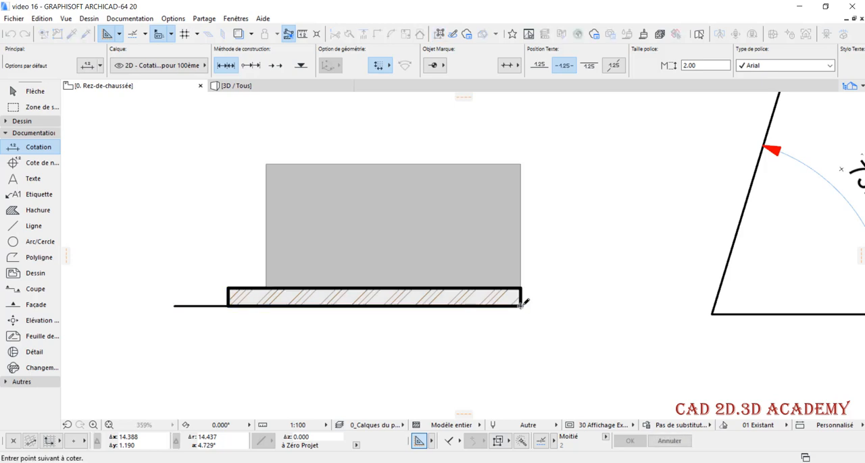
left_click(175, 305)
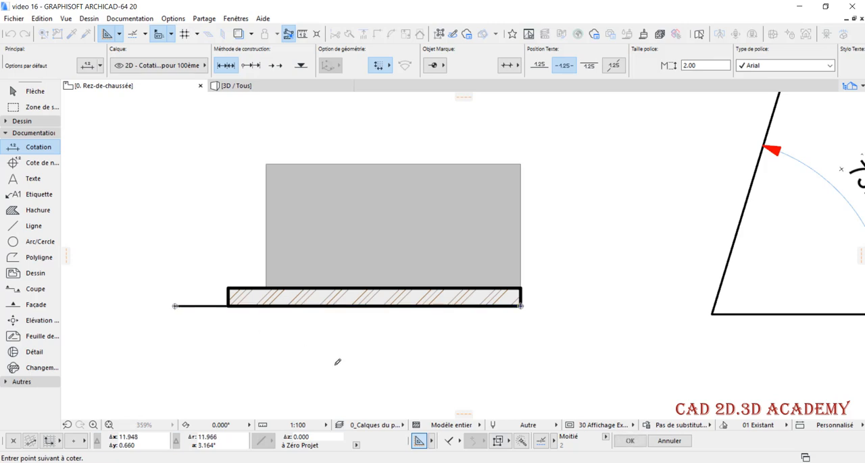
double_click(341, 352)
left_click(322, 337)
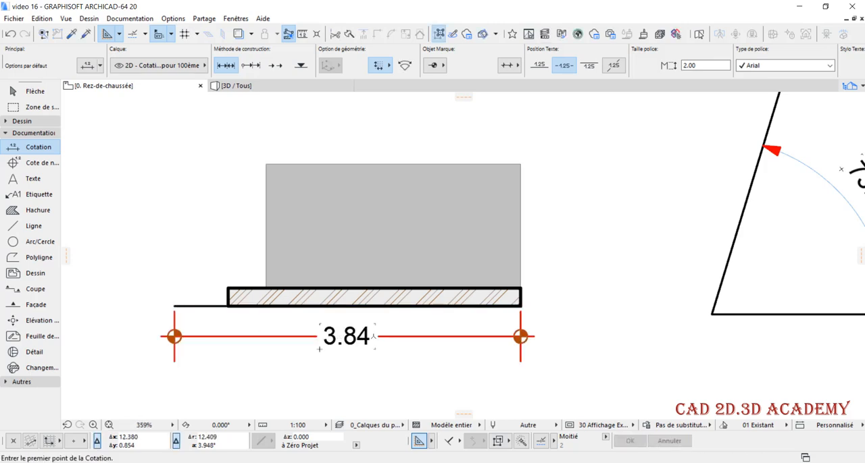
Select the dimensioned line and move it straight down, clear of the wall
left_click(207, 306, "shift")
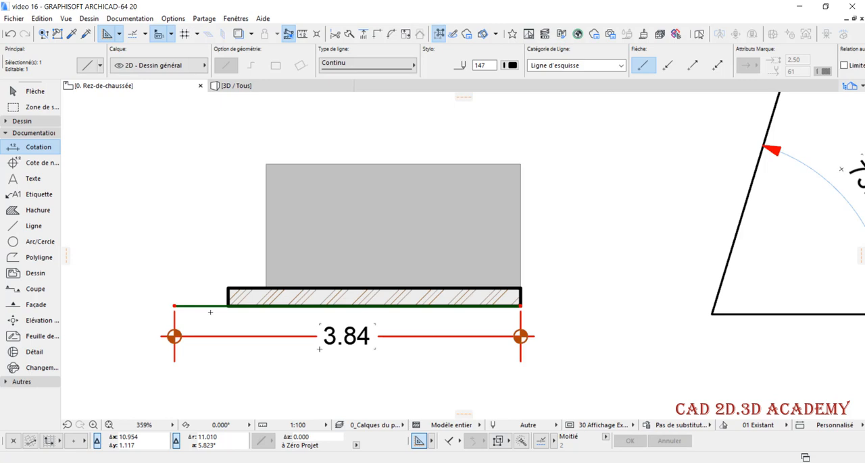
key("ctrl+d")
left_click(214, 306)
left_click(226, 361)
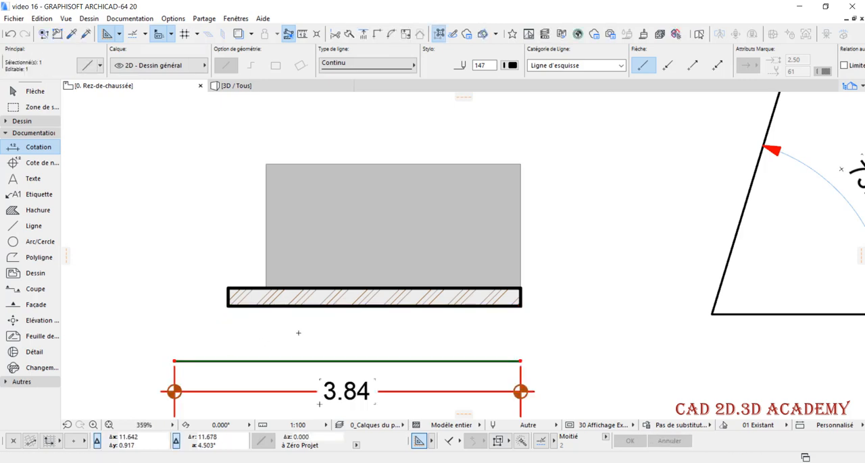
Undo the line's move and deselect it
scroll(500, 332, "down", 1)
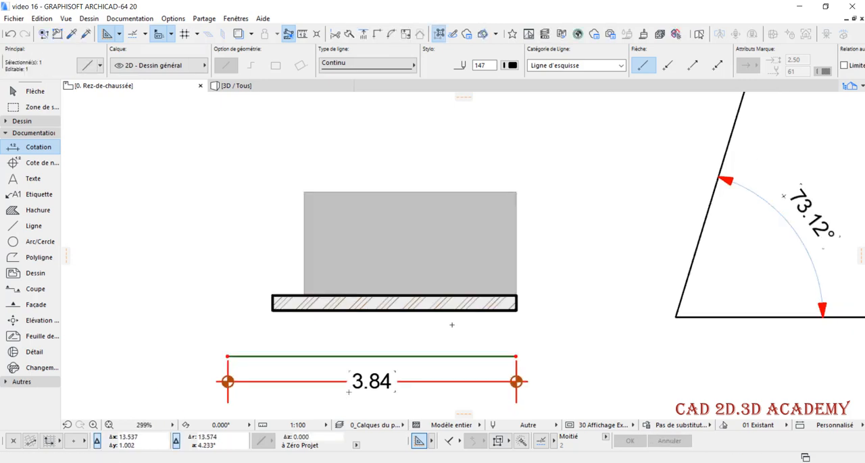
key("ctrl+z")
key("Escape")
Delete the grey hatch above the wall and the line along the wall's lower edge
scroll(419, 310, "up", 2)
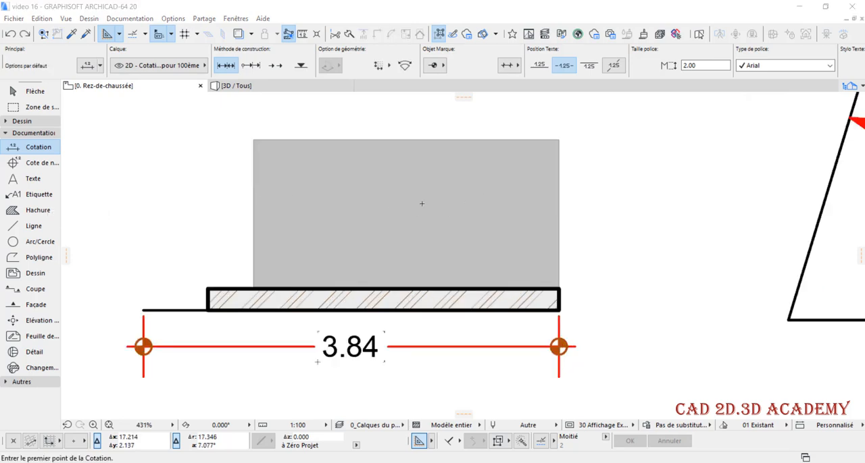
left_click(559, 162, "shift")
key("Delete")
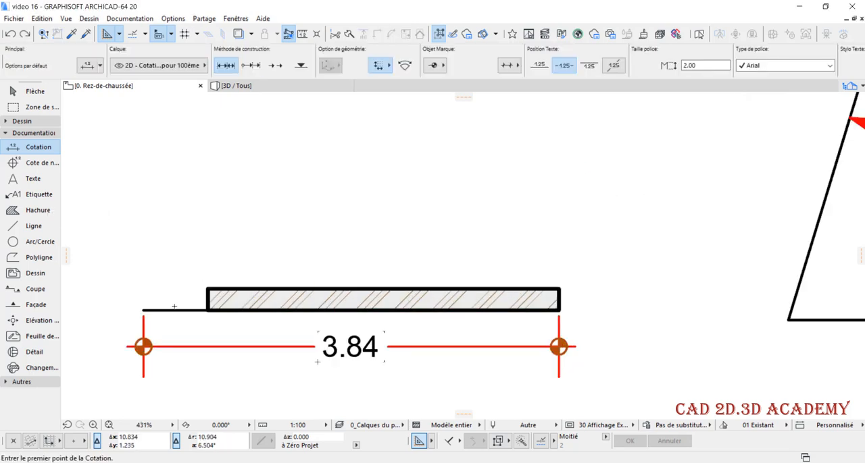
left_click(176, 310, "shift")
key("Delete")
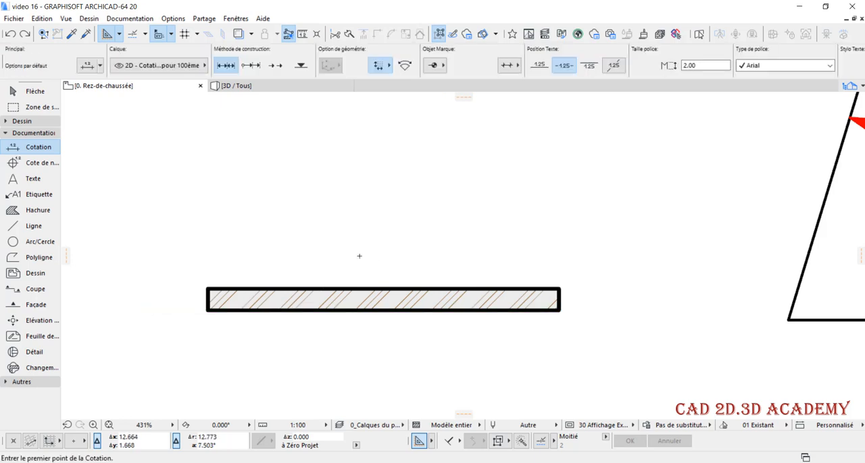
Dimension the wall's length between its upper corners, placing the dimension line above the wall
scroll(490, 267, "down", 2)
scroll(345, 276, "up", 2)
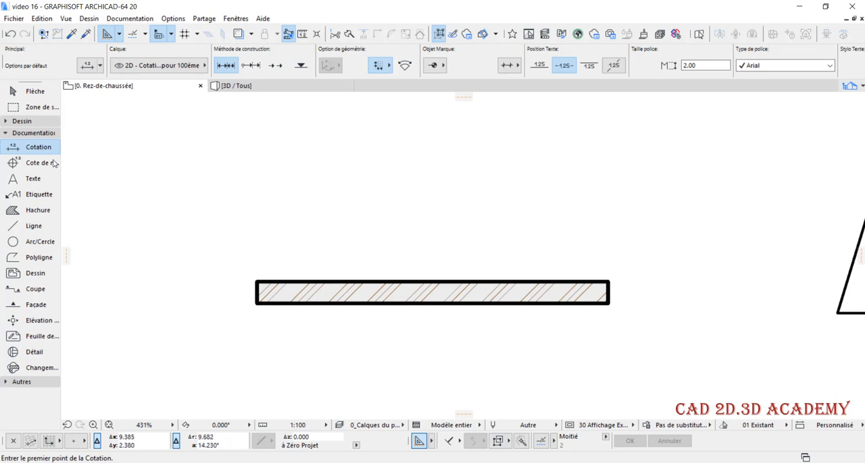
left_click(257, 279)
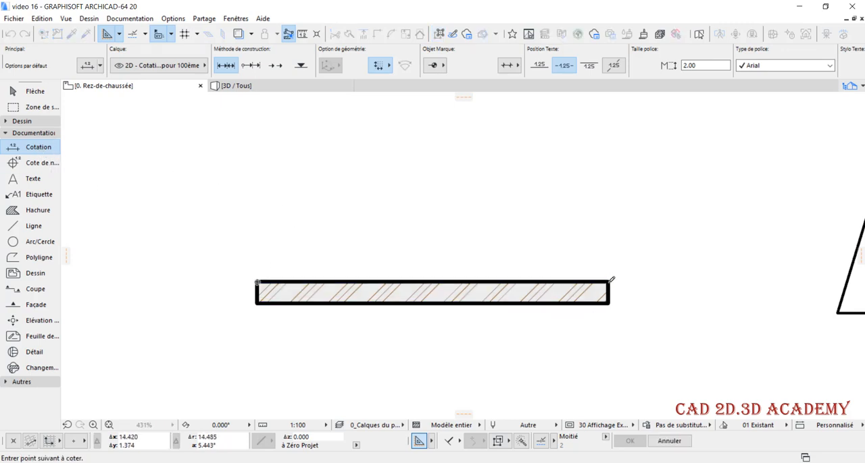
scroll(605, 273, "up", 2)
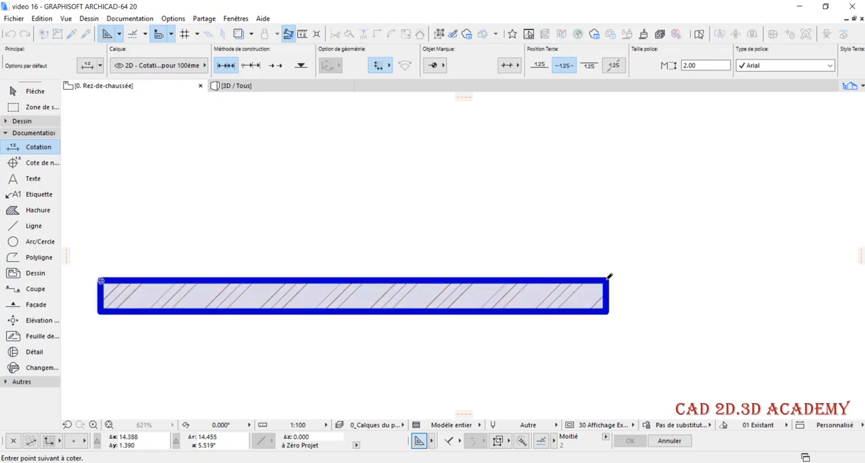
scroll(608, 275, "down", 3)
double_click(533, 250)
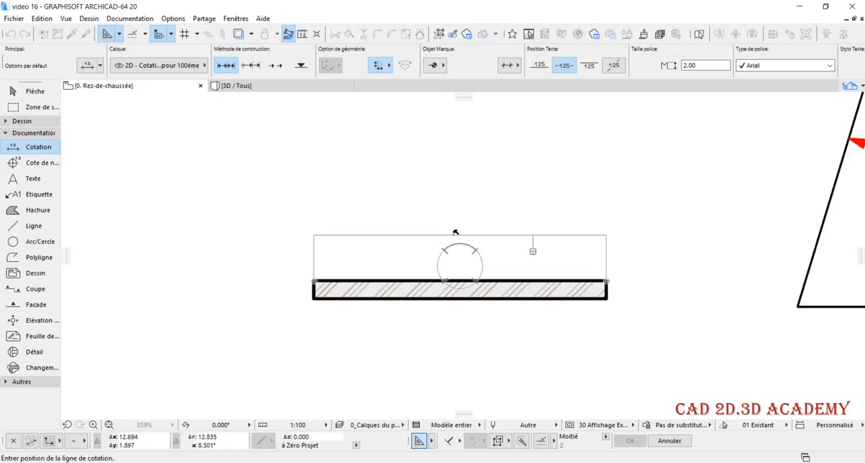
left_click(455, 233)
scroll(491, 250, "up", 2)
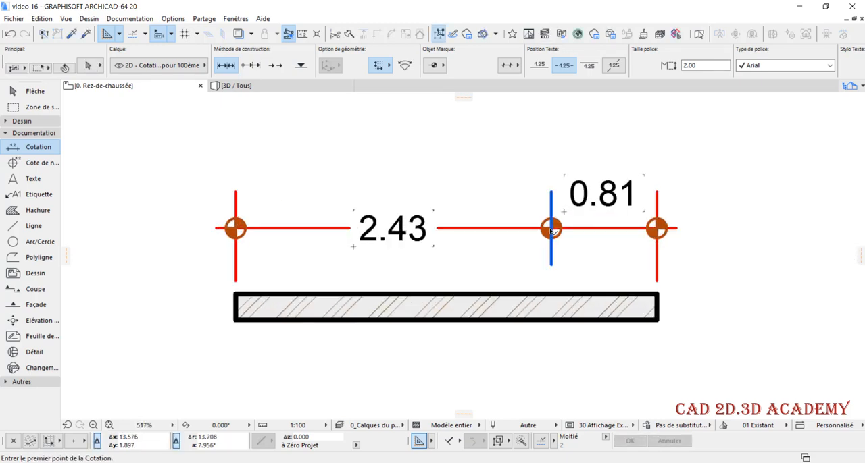
Delete the stray intermediate point from the dimension above the wall so one dimension spans the full length
left_click(552, 253, "shift")
key("Delete")
scroll(484, 246, "down", 1)
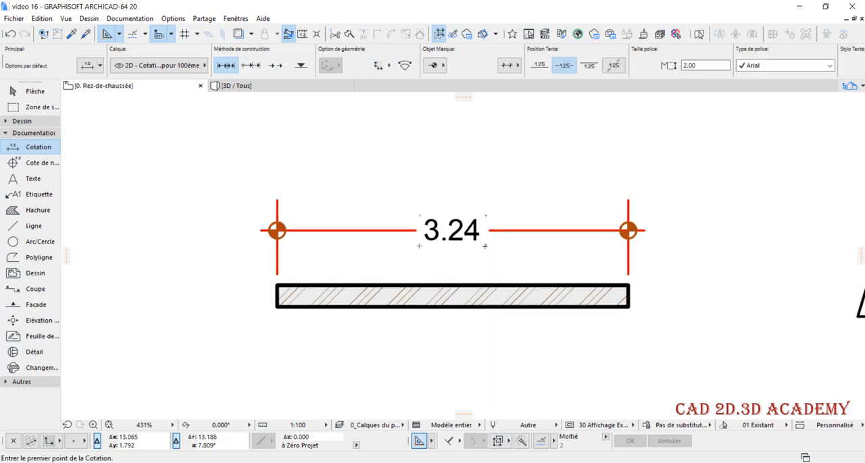
scroll(538, 279, "down", 1)
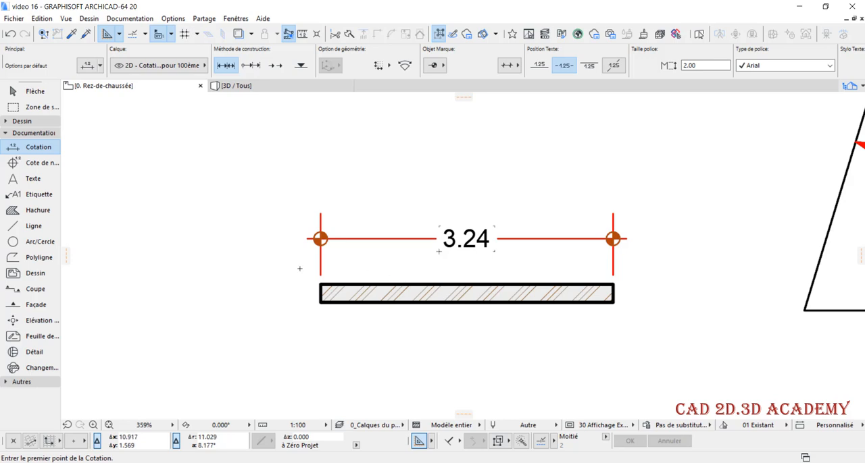
Try to dimension the wall's thickness between its left corners, with the dimension line beside the left end, and undo it
scroll(318, 283, "up", 2)
left_click(322, 285)
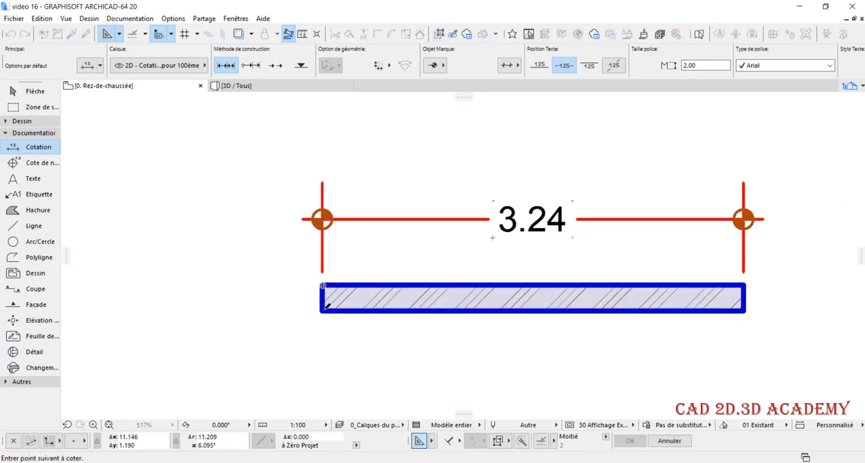
left_click(324, 311)
double_click(302, 308)
left_click(286, 300)
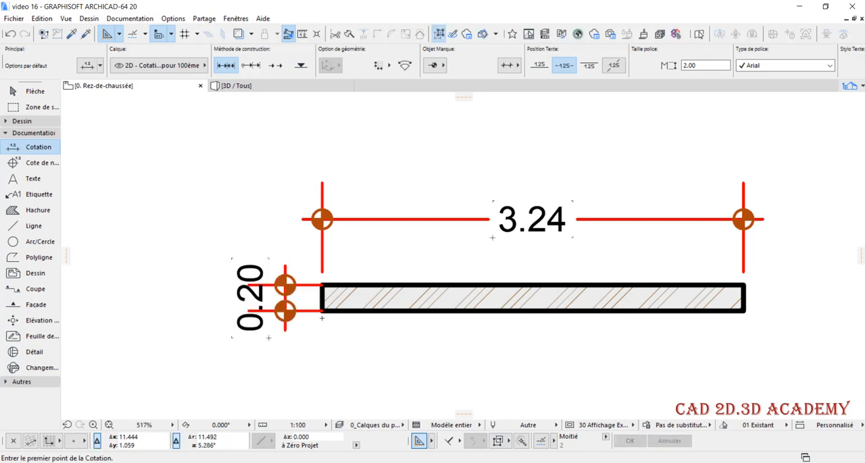
key("ctrl+z")
scroll(222, 286, "down", 1)
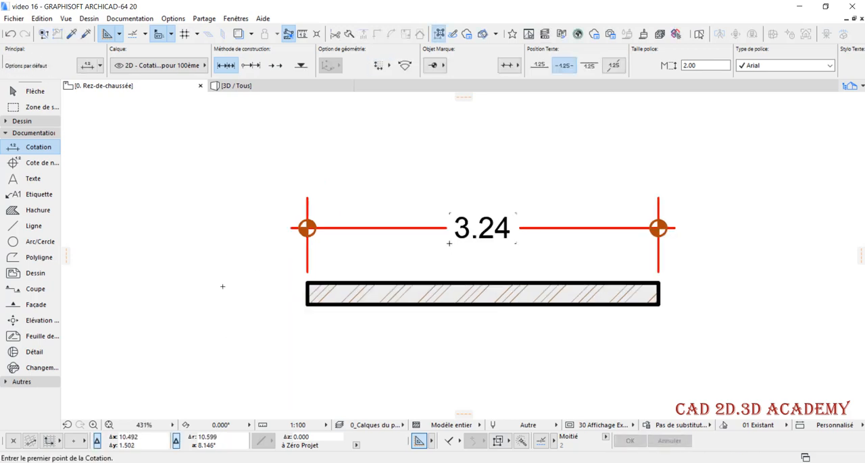
Dimension the wall's thickness directly from its edge, placing the dimension line across the wall right of its centre
scroll(222, 286, "down", 2)
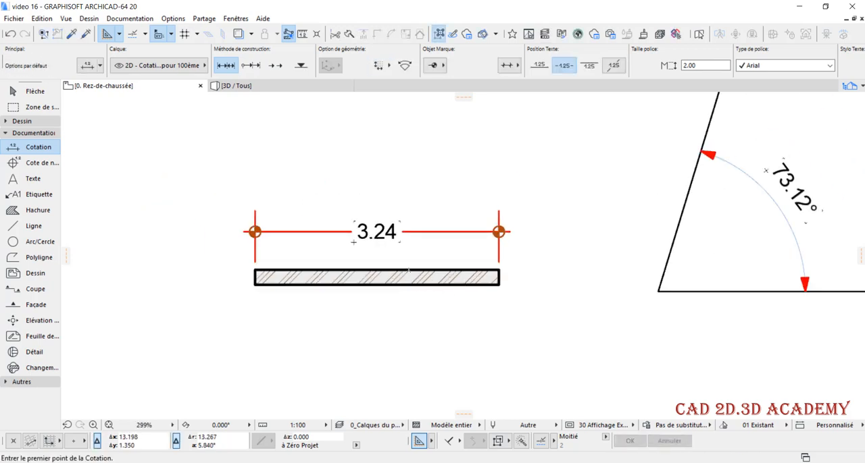
left_click(408, 270)
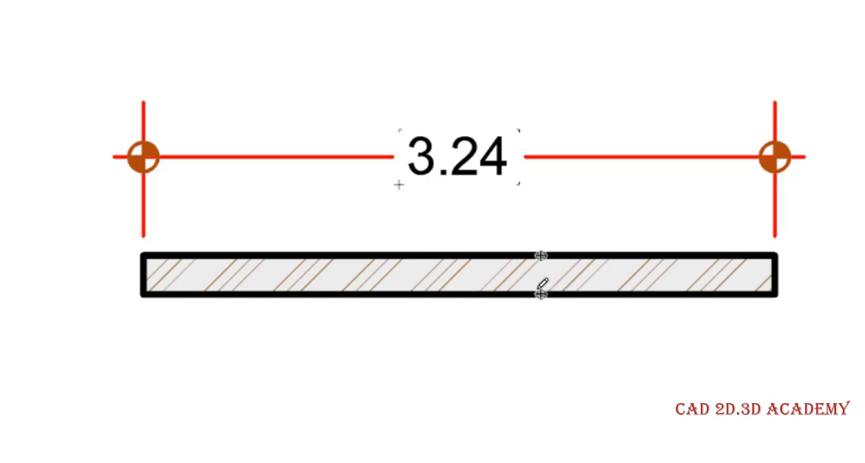
double_click(598, 348)
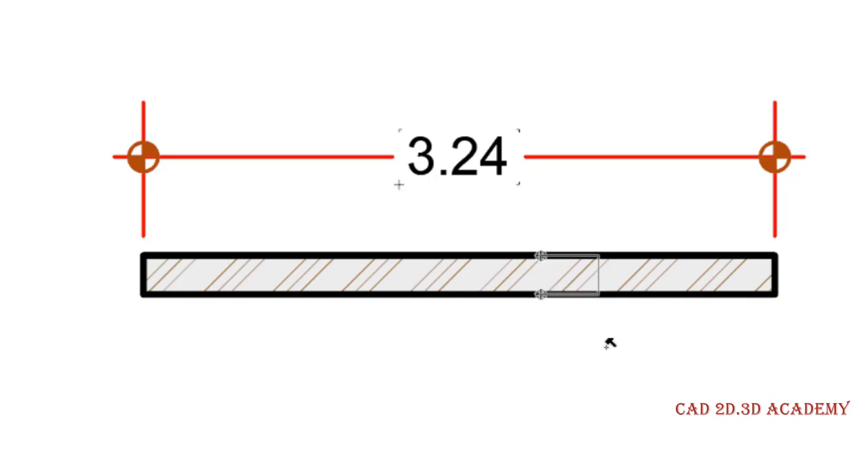
left_click(587, 367)
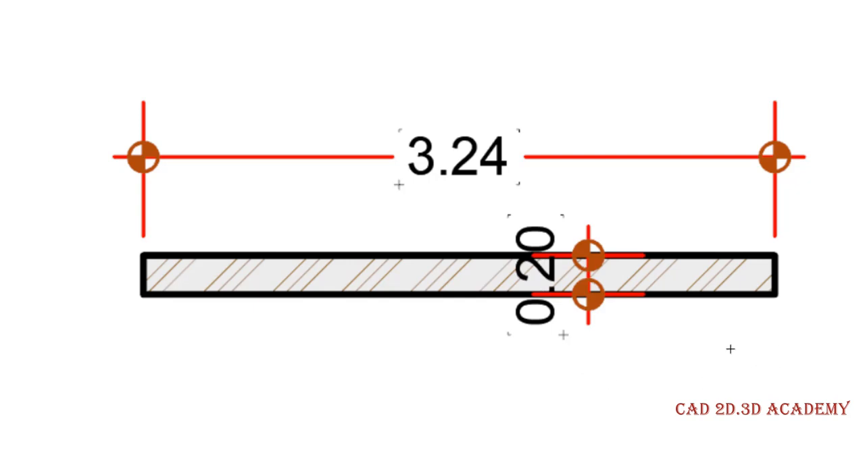
Select the wall's thickness dimension and set its marker size to 0.50 mm
scroll(554, 358, "up", 5)
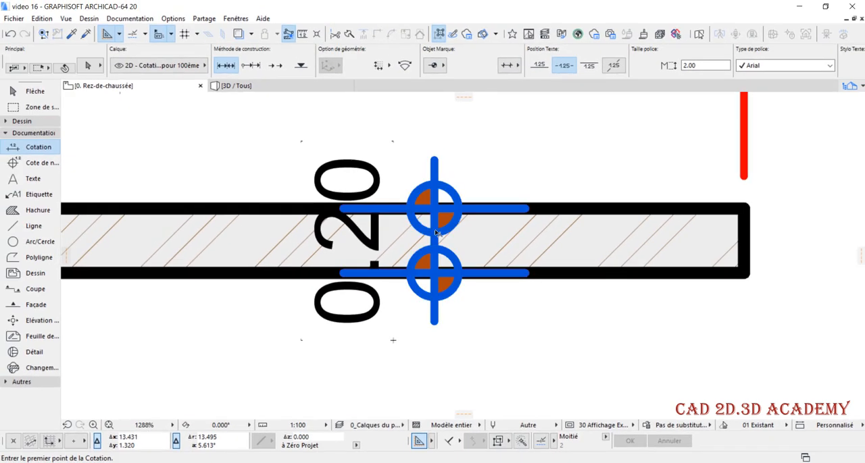
left_click(436, 228)
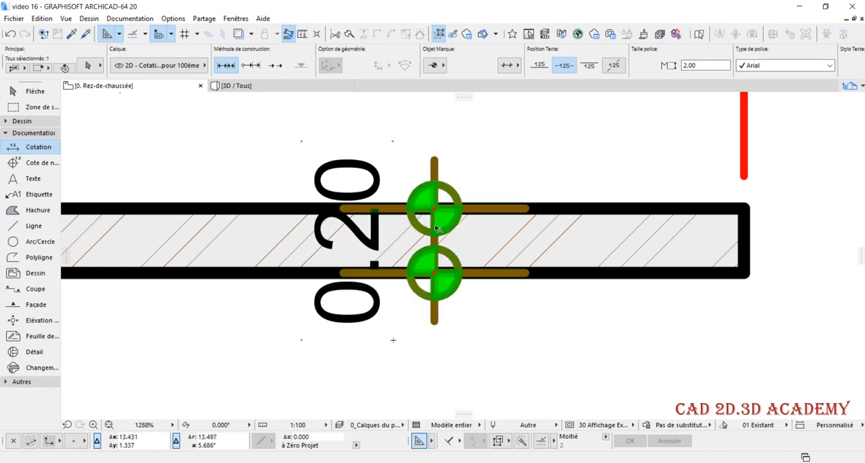
scroll(373, 270, "down", 4)
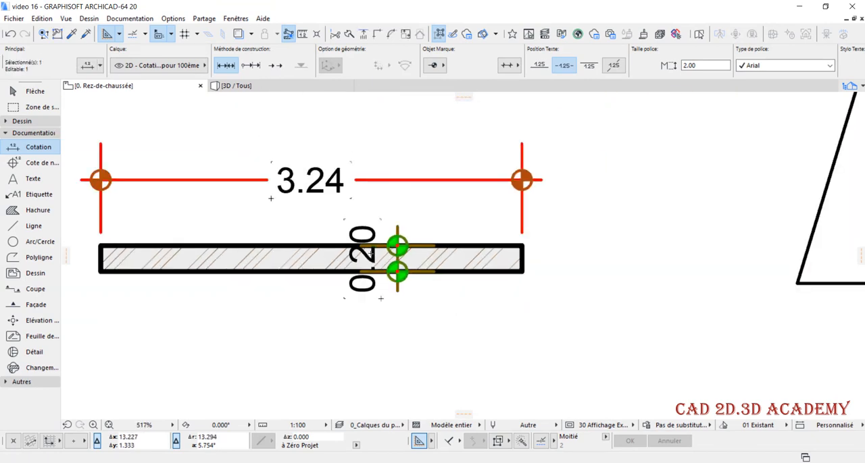
middle_click_drag(371, 253, 412, 249)
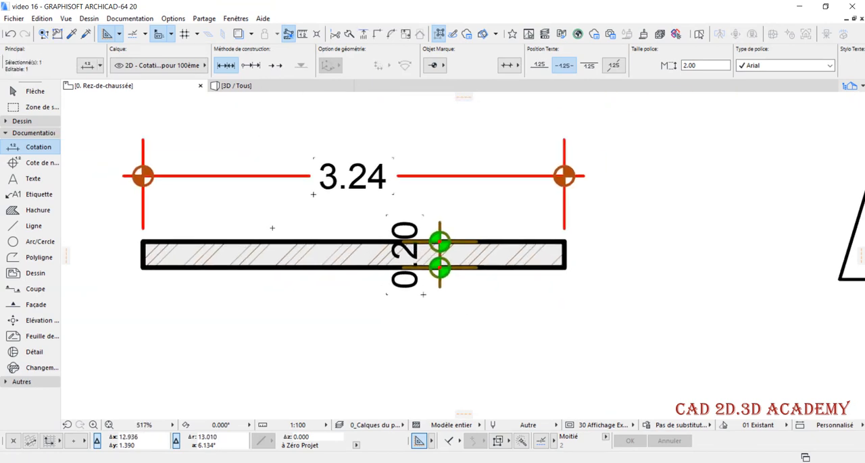
double_click(479, 244)
double_click(612, 313)
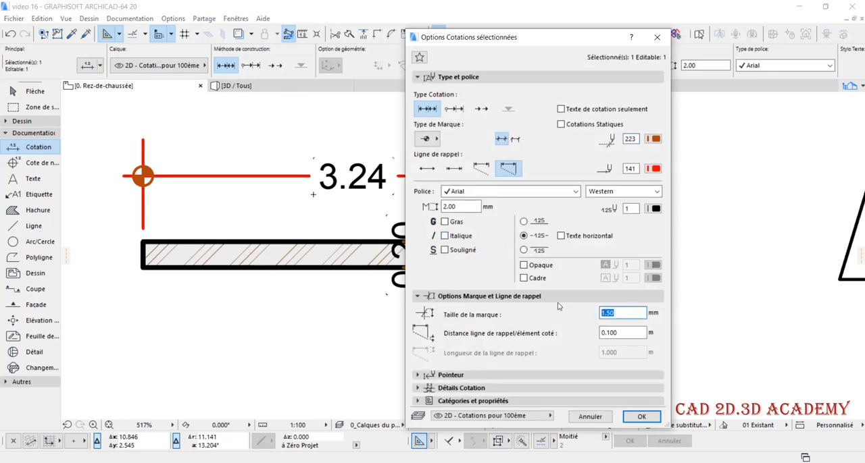
type("0.50")
left_click(642, 417)
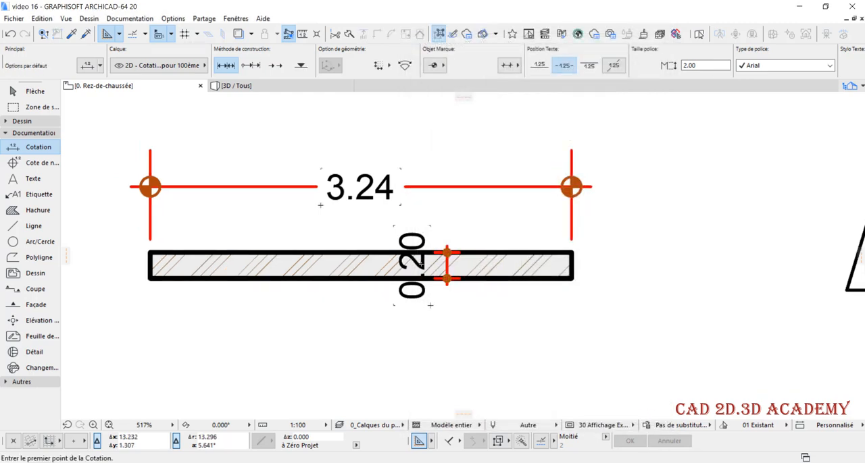
Open the project's dimension preferences, examine the linear dimension settings and close them without changes
scroll(422, 265, "up", 1)
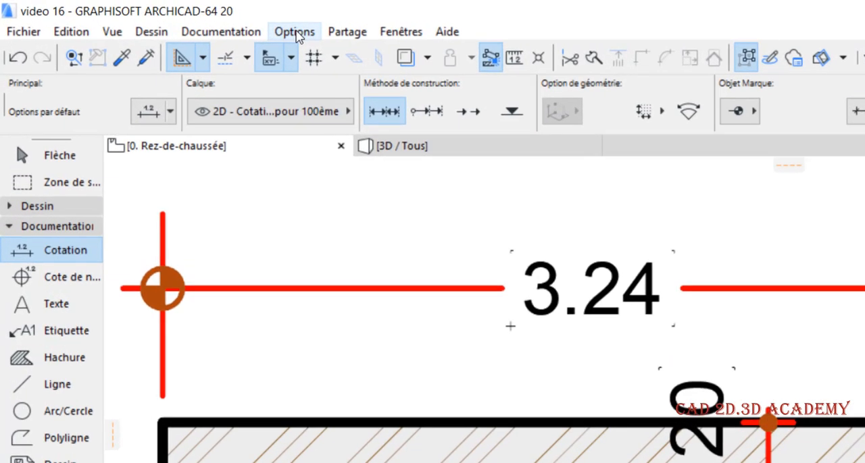
left_click(174, 20)
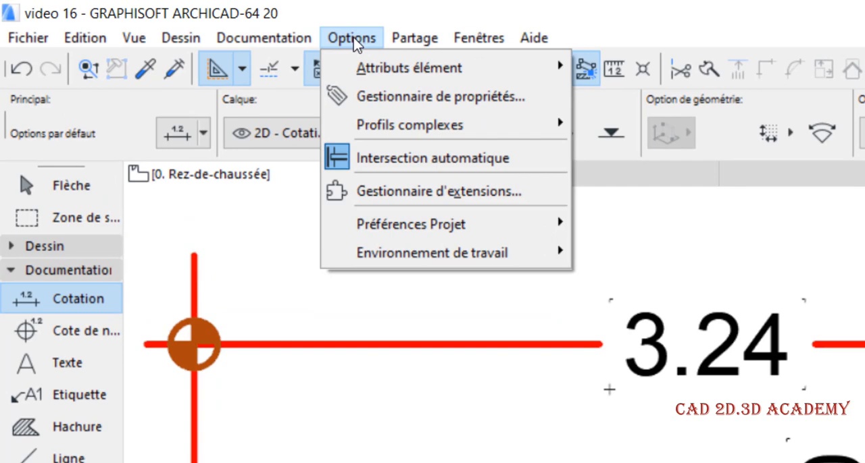
mouse_move(440, 225)
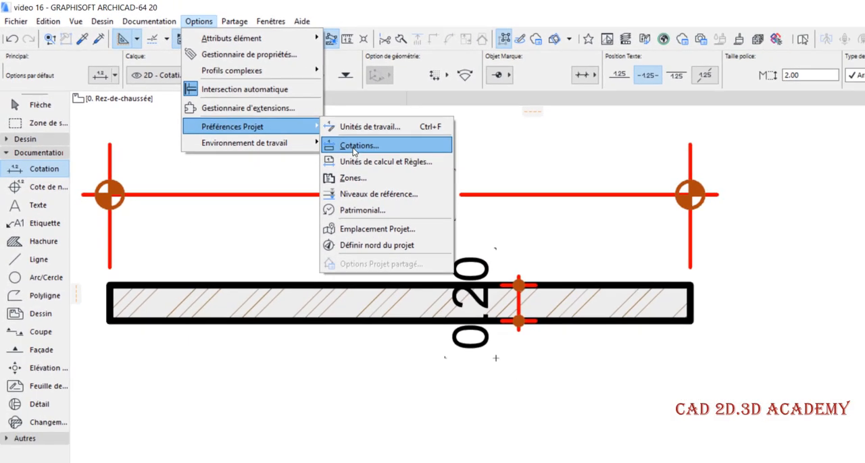
left_click(448, 192)
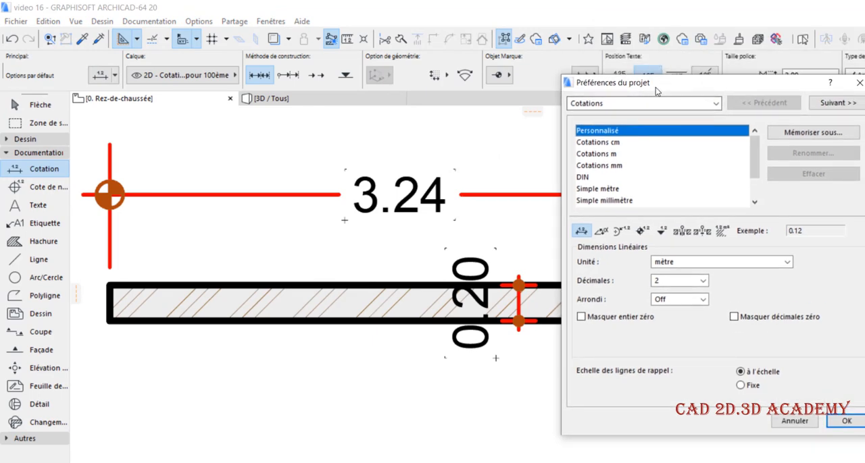
left_click_drag(679, 92, 721, 125)
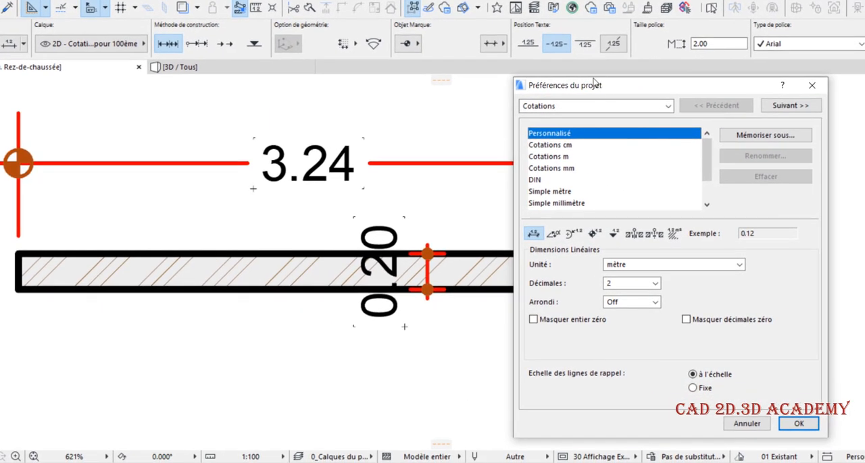
left_click(811, 86)
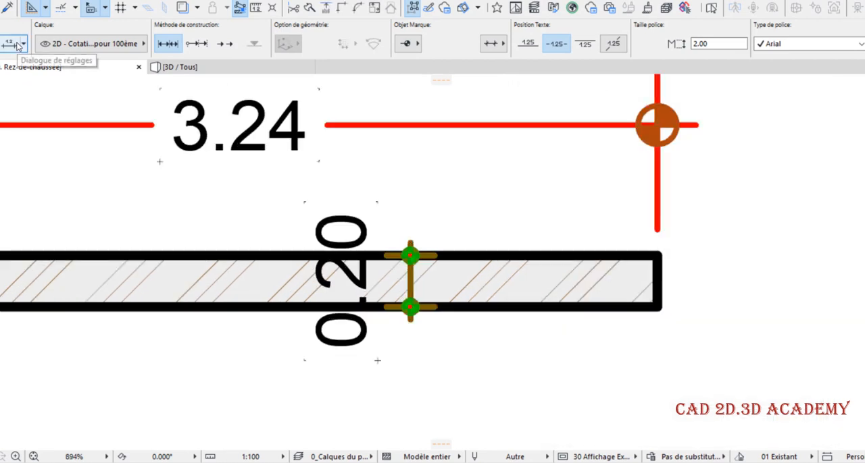
Examine the settings of the wall's thickness dimension, close them without changes and deselect the dimension
left_click(13, 43)
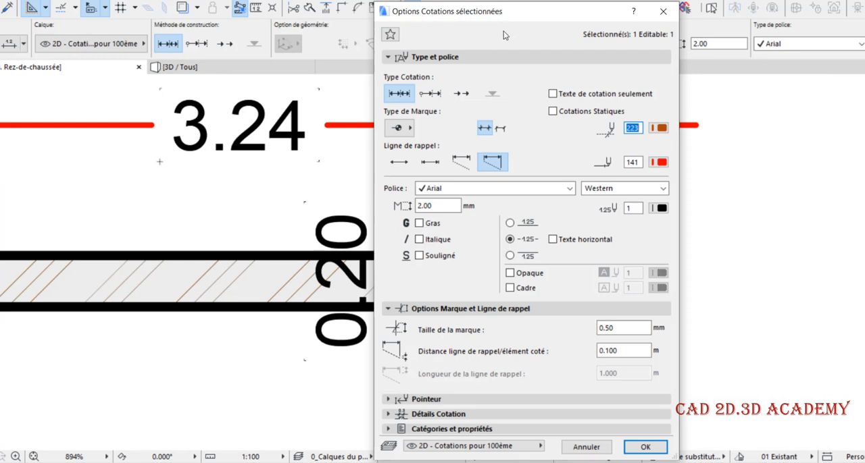
left_click(663, 11)
scroll(487, 229, "down", 2)
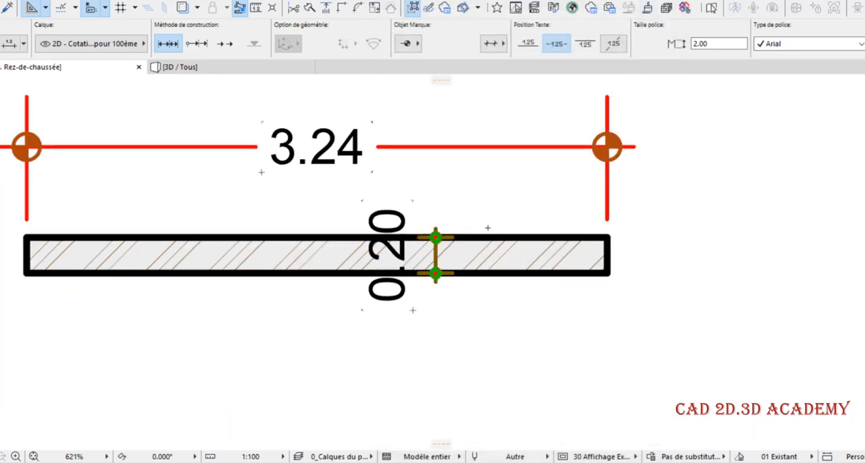
key("Escape")
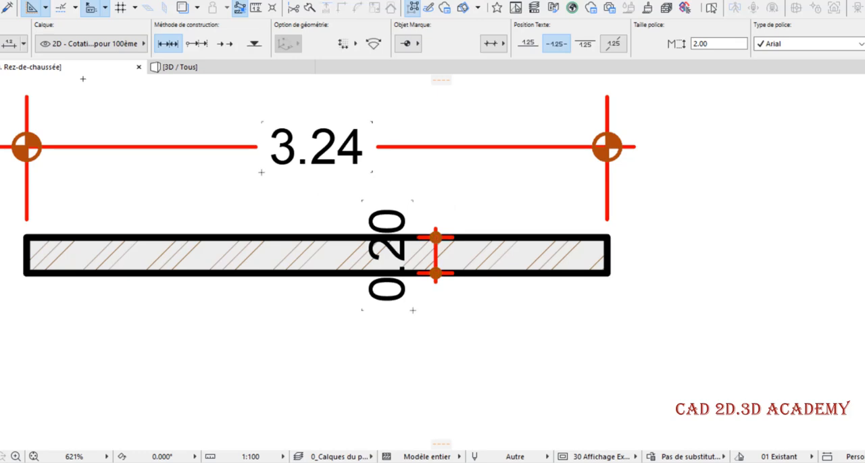
Enable hiding of zero decimals for linear dimensions in the project's dimension preferences
left_click(112, 1)
mouse_move(127, 9)
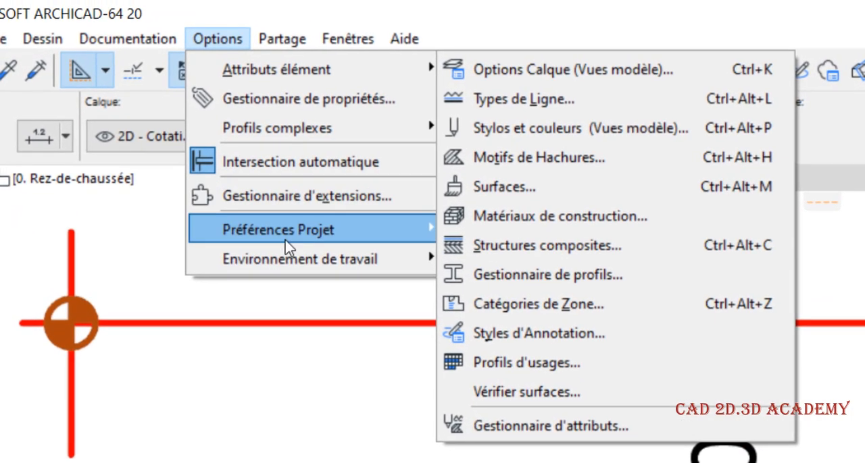
mouse_move(147, 100)
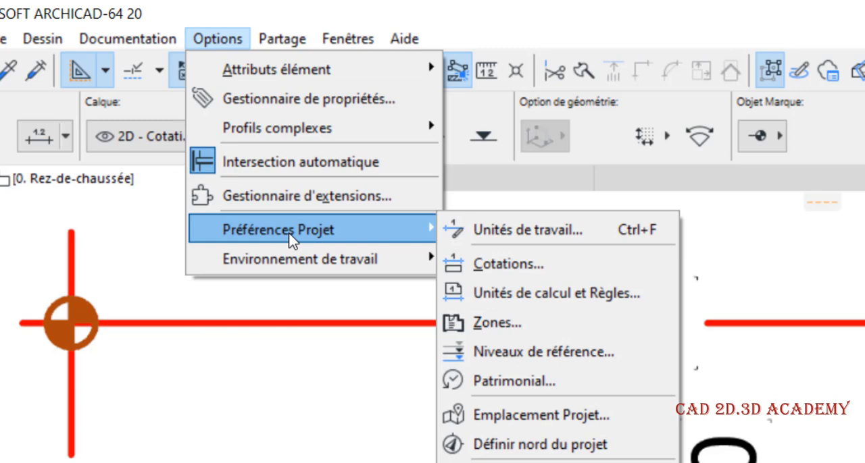
left_click(625, 263)
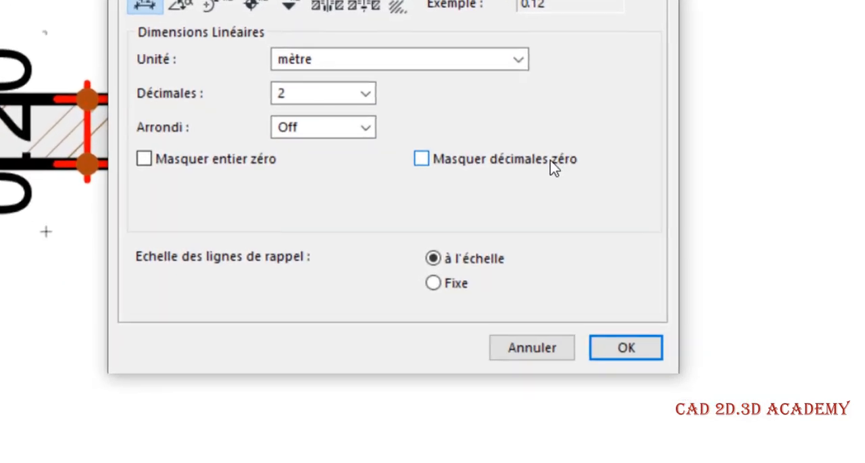
left_click(422, 162)
left_click(647, 352)
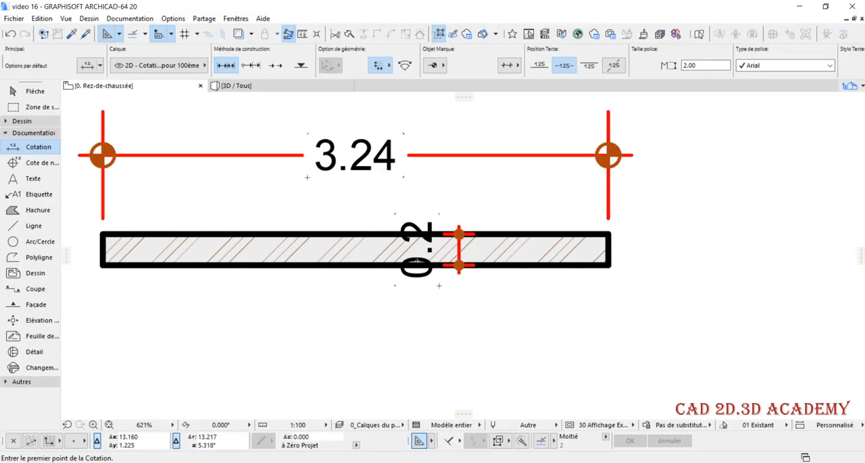
In the project's linear dimension preferences, disable hiding of zero decimals and enable hiding of the whole-number zero
scroll(416, 260, "down", 10)
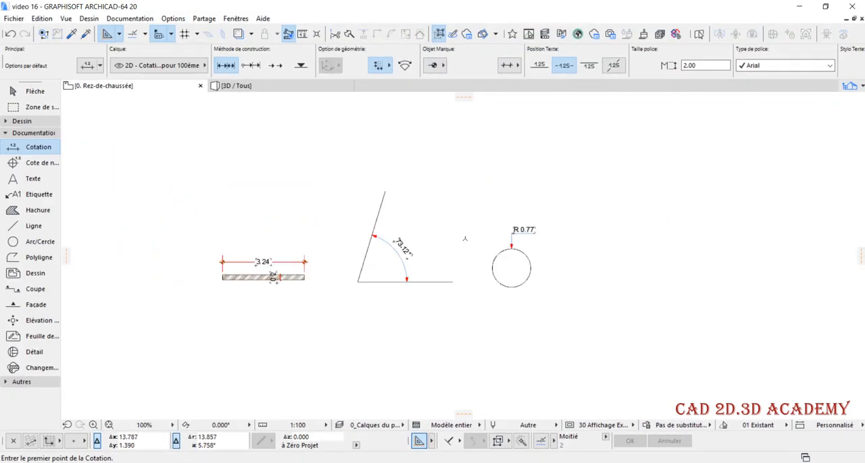
middle_click_drag(310, 242, 136, 248)
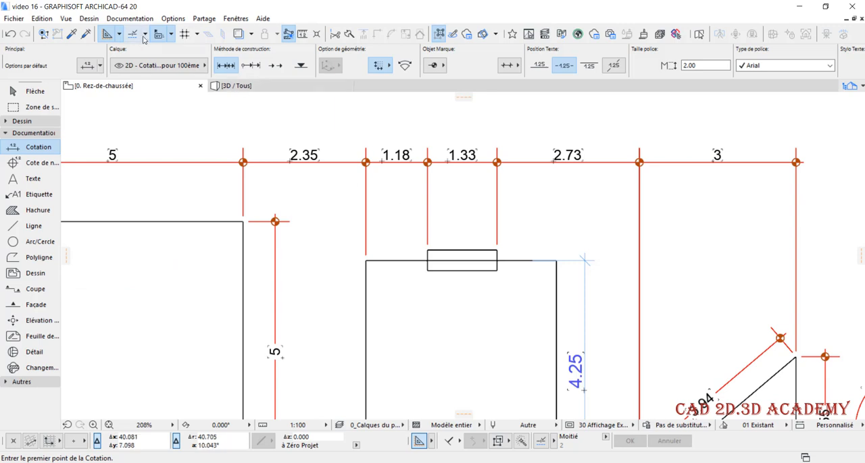
left_click(173, 19)
mouse_move(216, 62)
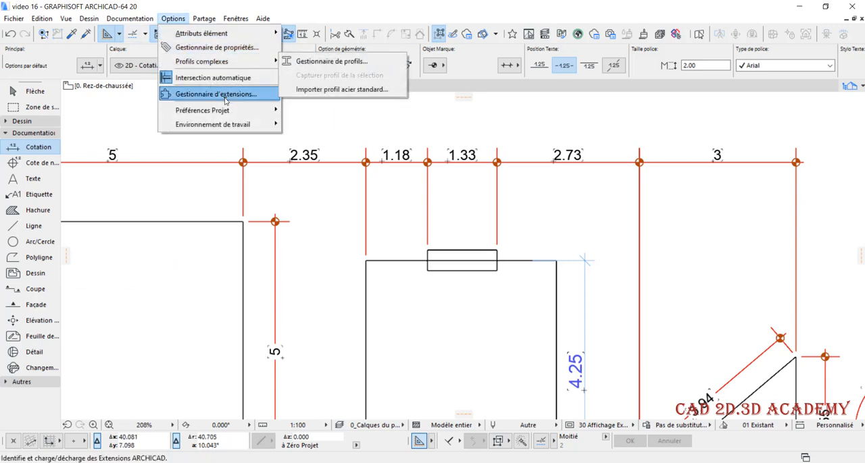
mouse_move(216, 110)
left_click(356, 128)
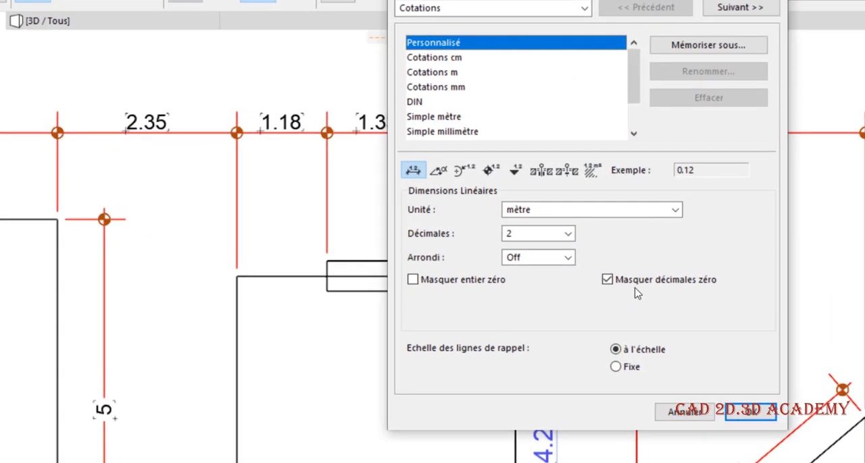
left_click(635, 281)
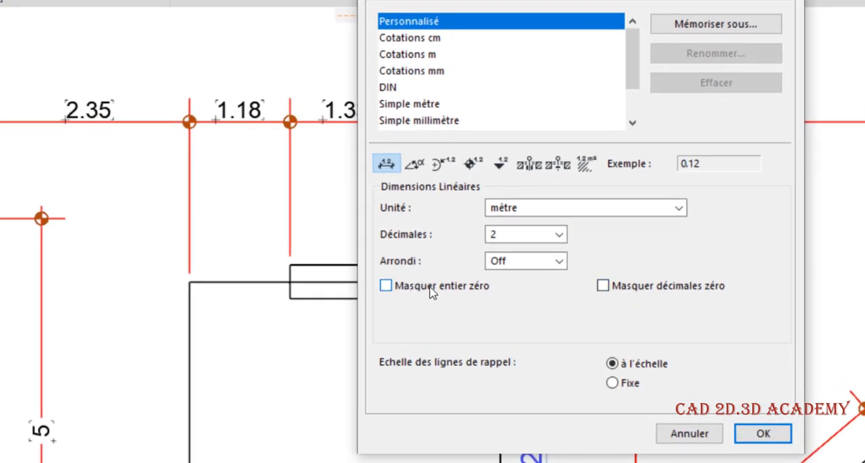
left_click(430, 291)
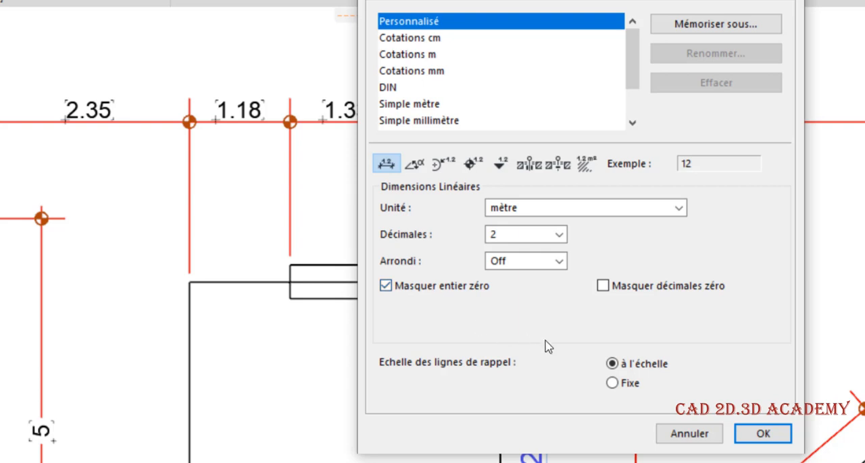
left_click(763, 434)
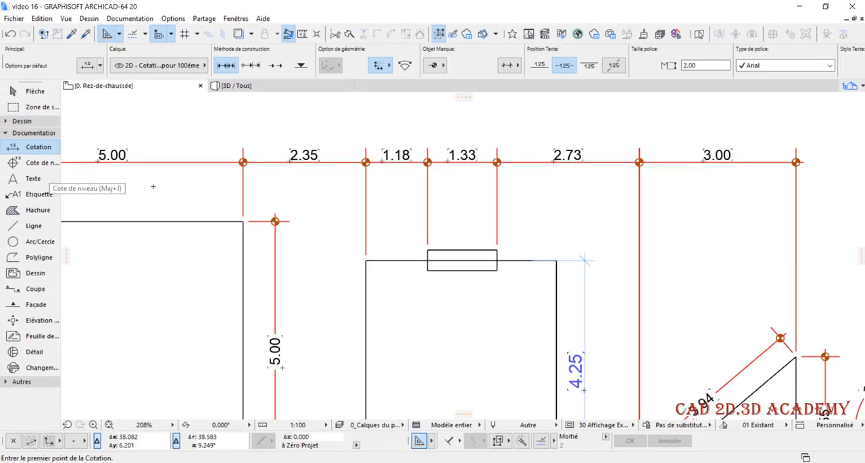
Draw a vertical wall about 6 m long in the empty area to the left of the dimensioned horizontal wall
scroll(538, 270, "down", 5)
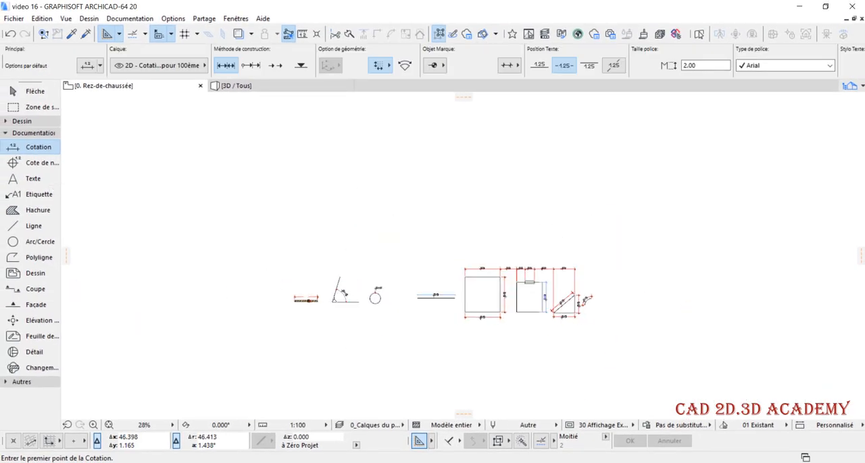
scroll(106, 292, "up", 7)
scroll(342, 331, "up", 3)
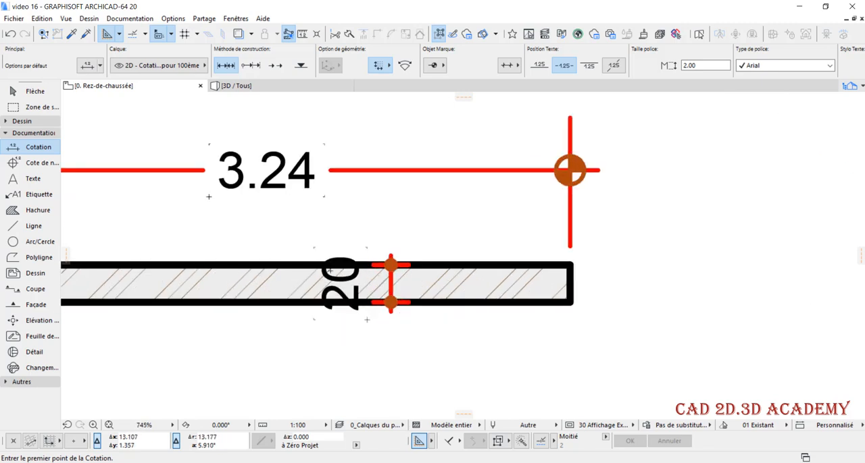
scroll(329, 271, "down", 3)
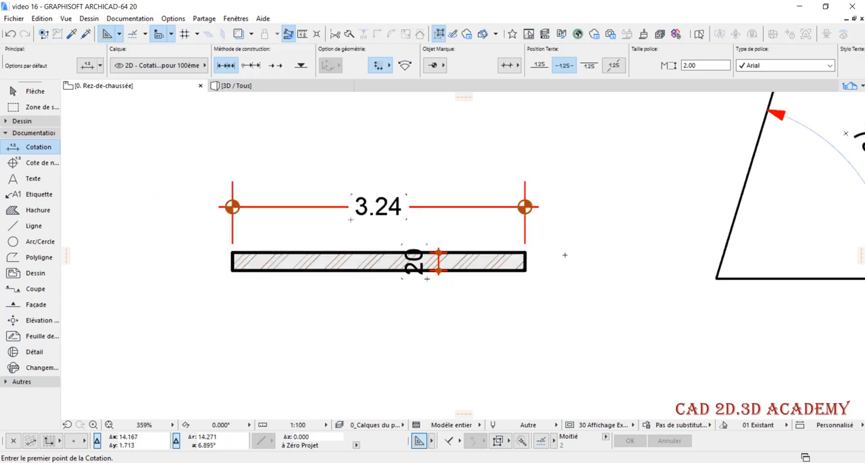
scroll(564, 255, "down", 2)
middle_click_drag(340, 187, 462, 230)
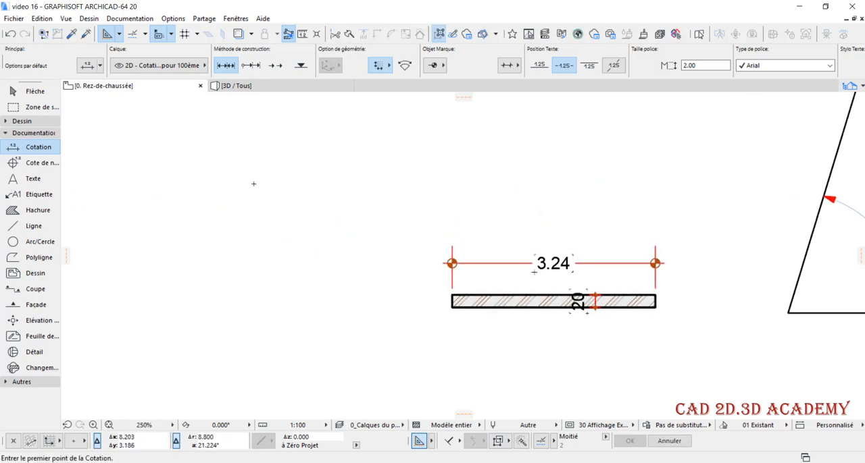
left_click(19, 123)
left_click(20, 133)
scroll(411, 284, "down", 2)
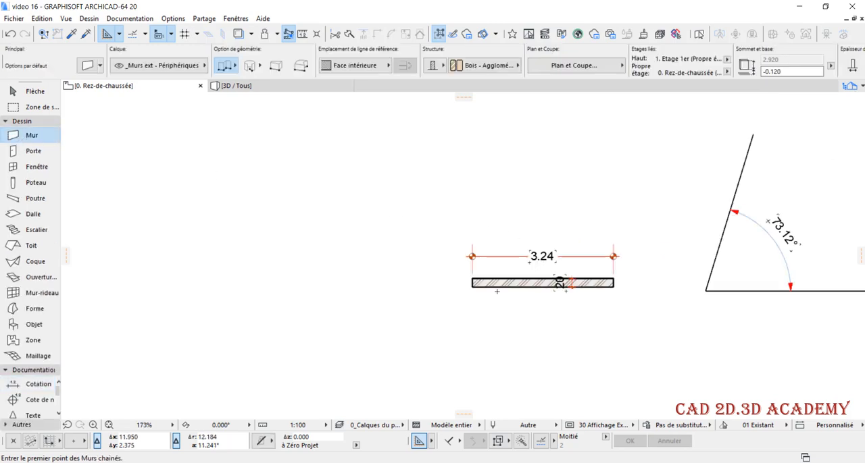
left_click(390, 296)
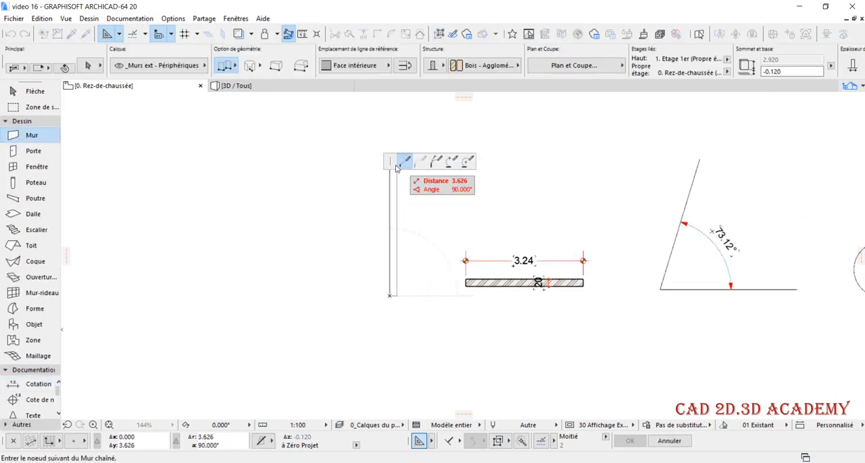
scroll(390, 284, "down", 2)
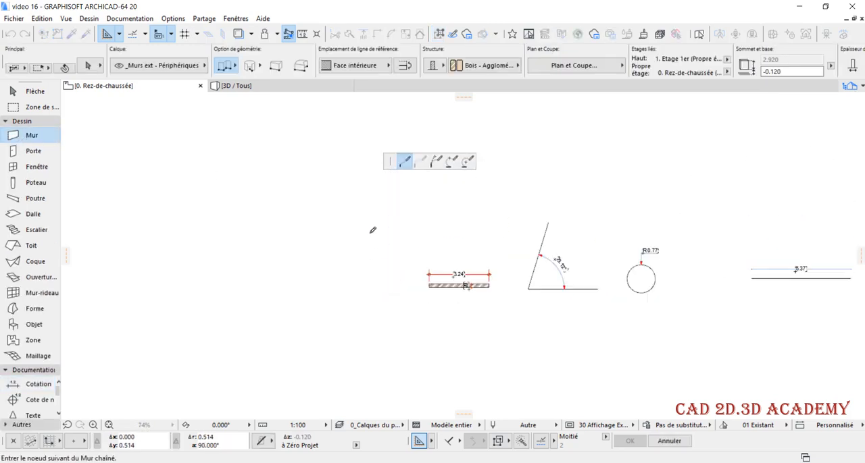
left_click(394, 173)
left_click(394, 173)
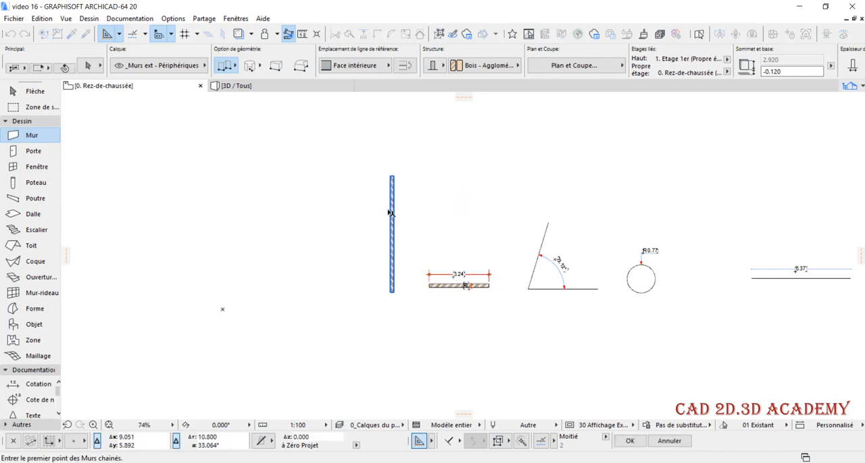
Make four copies of the vertical wall in a row to its left, spaced freehand about 2 m apart
scroll(389, 211, "up", 2)
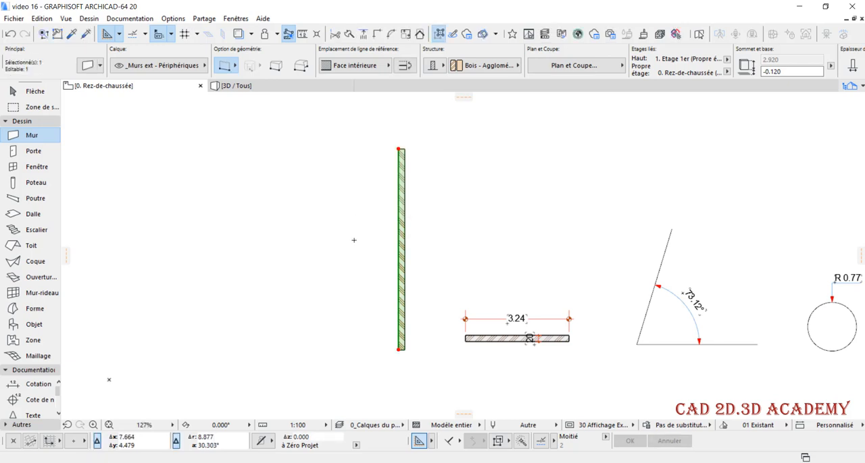
key("ctrl+d")
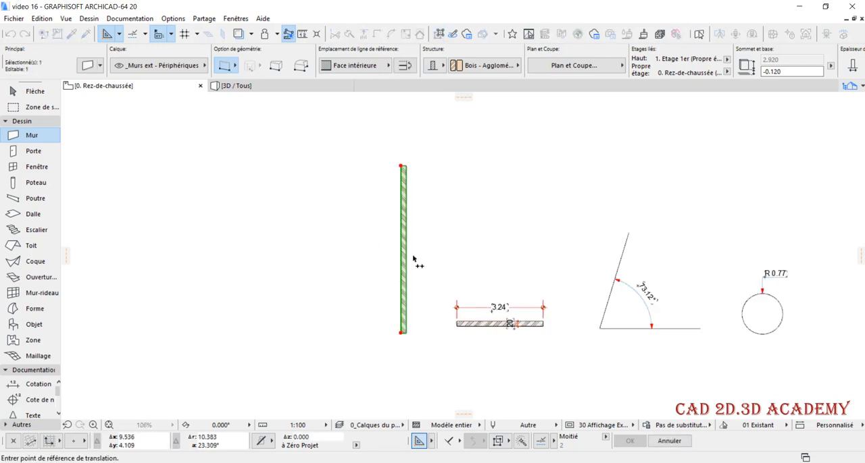
scroll(385, 236, "up", 1)
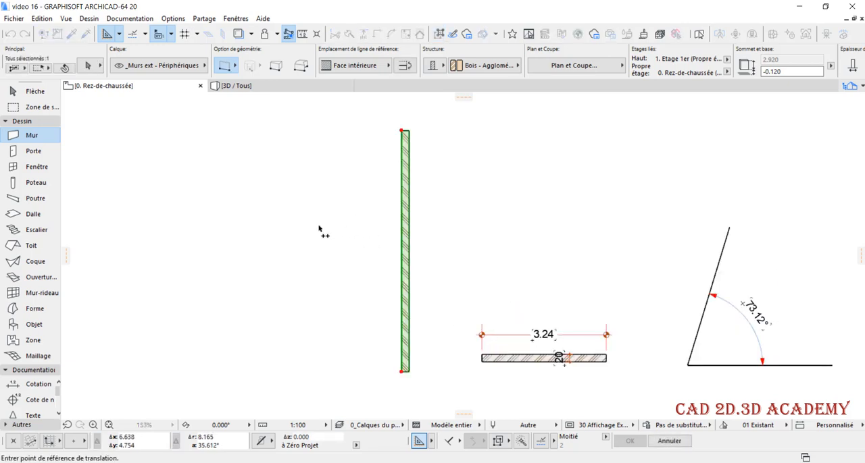
left_click(401, 244)
key("ctrl+alt")
left_click(336, 243)
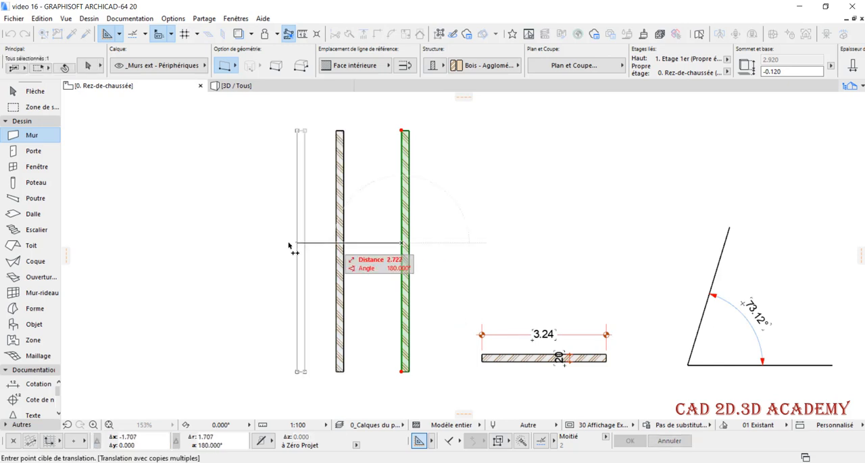
left_click(261, 243)
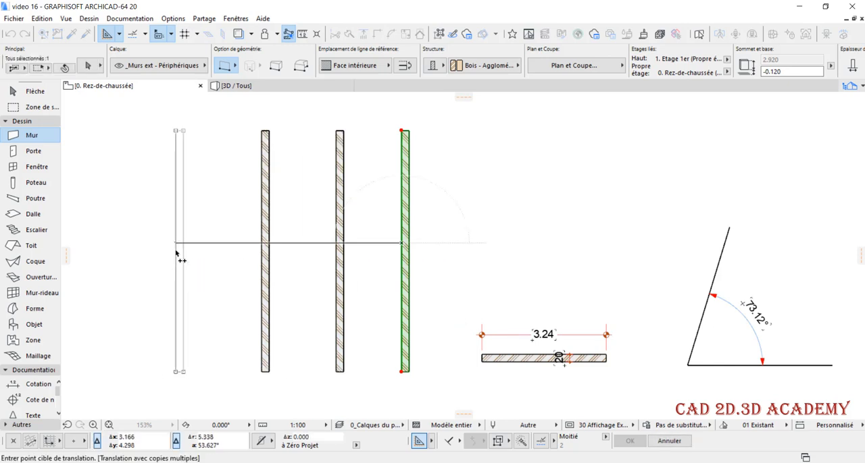
left_click(179, 248)
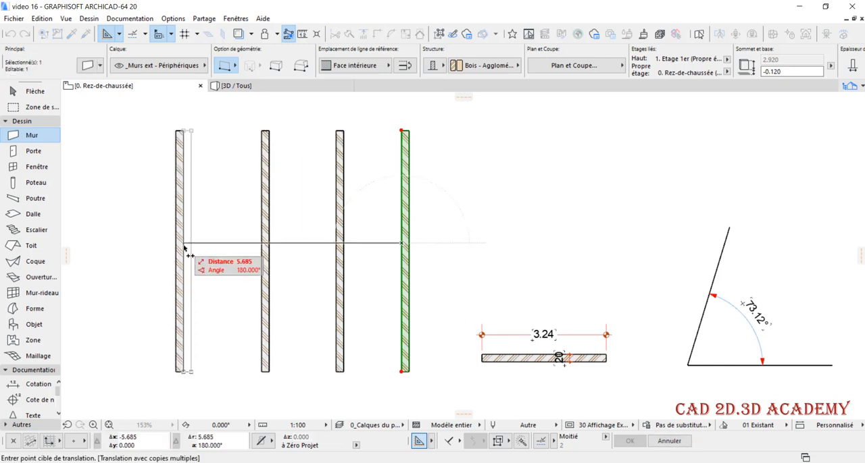
left_click(115, 249)
Set the building material of the five selected vertical walls to Divers - Vide and deselect them
scroll(339, 300, "down", 3)
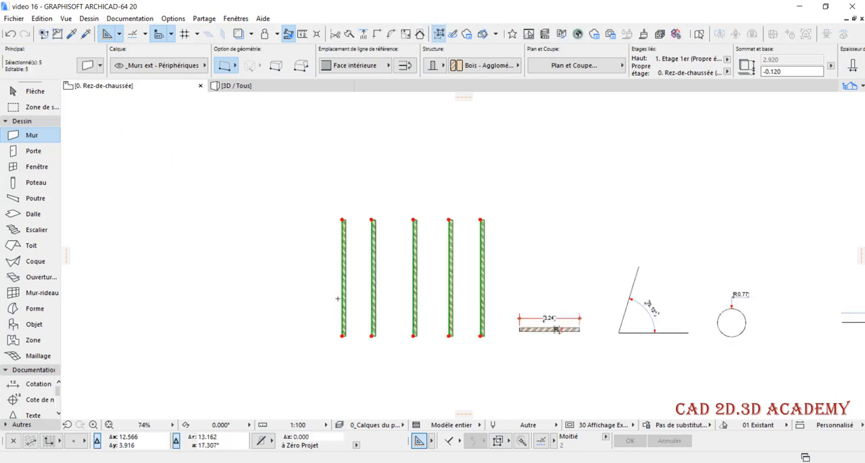
scroll(284, 232, "up", 4)
scroll(495, 293, "up", 3)
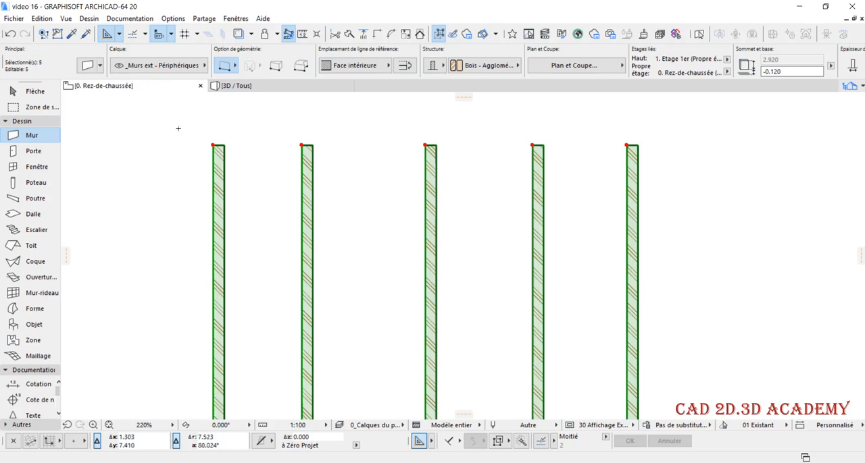
key("ctrl+t")
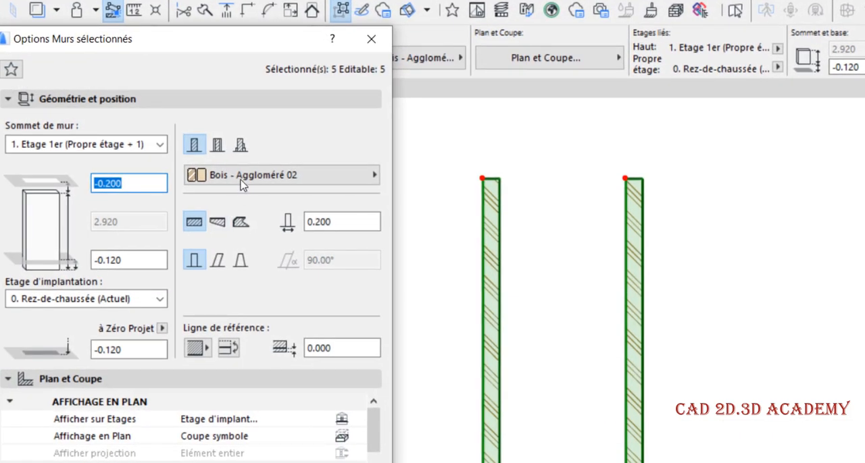
left_click(241, 179)
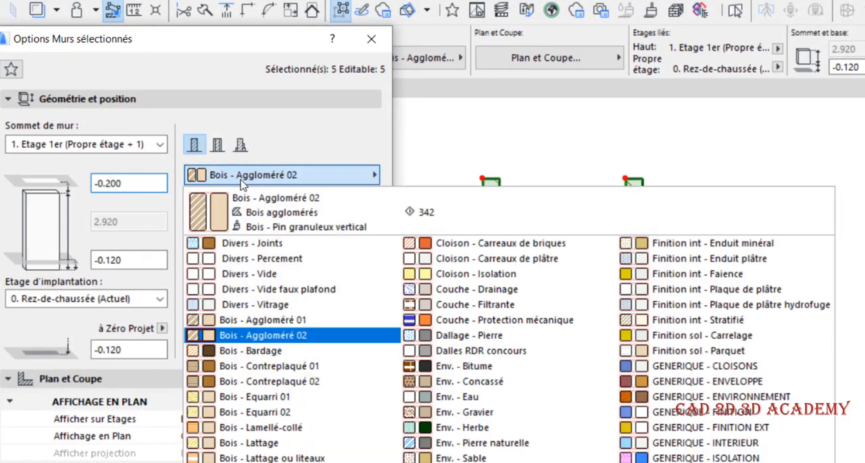
left_click(227, 275)
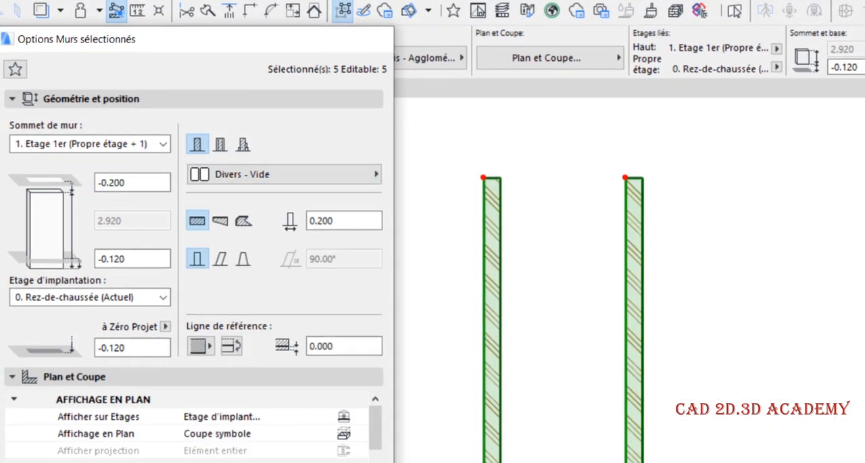
key("Return")
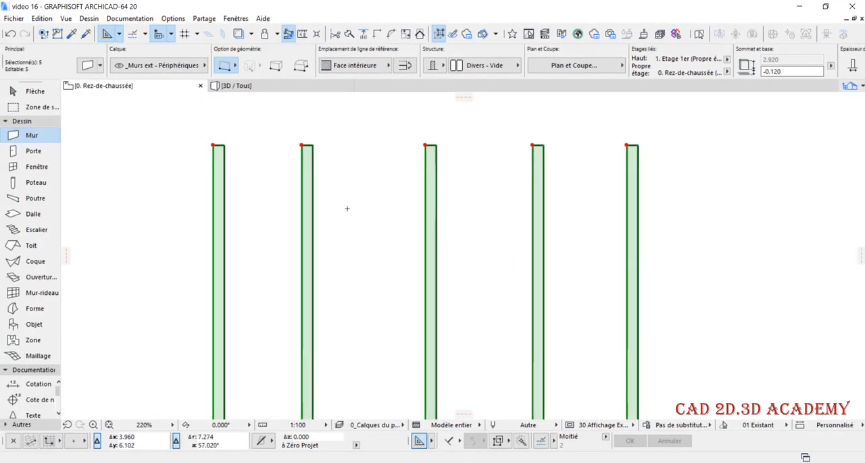
key("Escape")
scroll(264, 210, "down", 2)
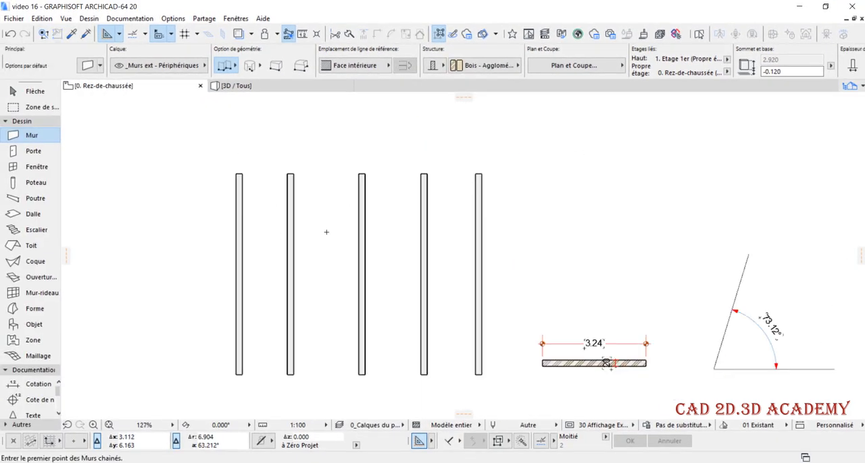
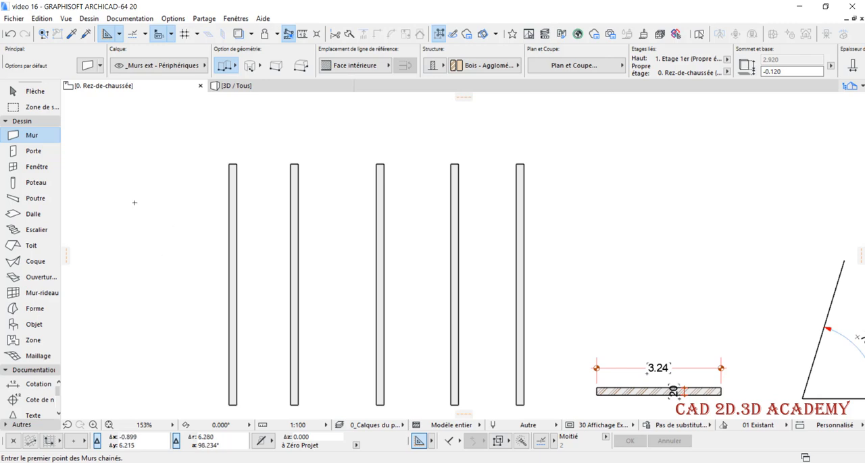
Place a chained linear dimension across the upper part of the five vertical walls, including each wall's thickness
left_click(30, 121)
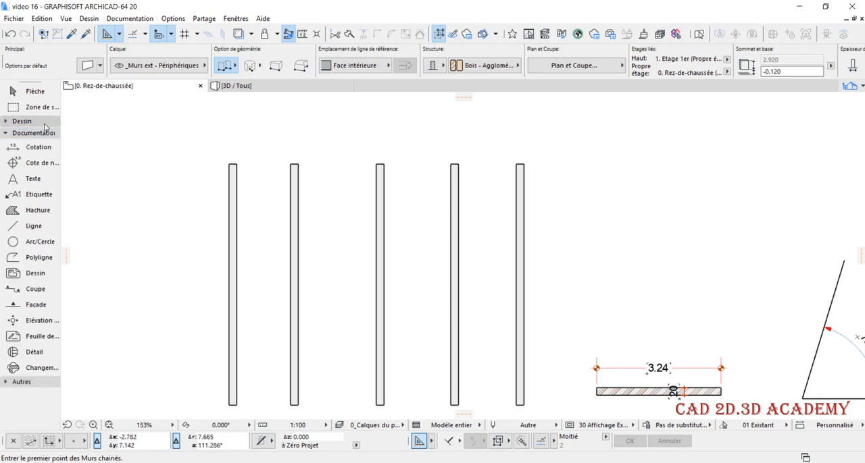
left_click(39, 146)
scroll(236, 204, "up", 1)
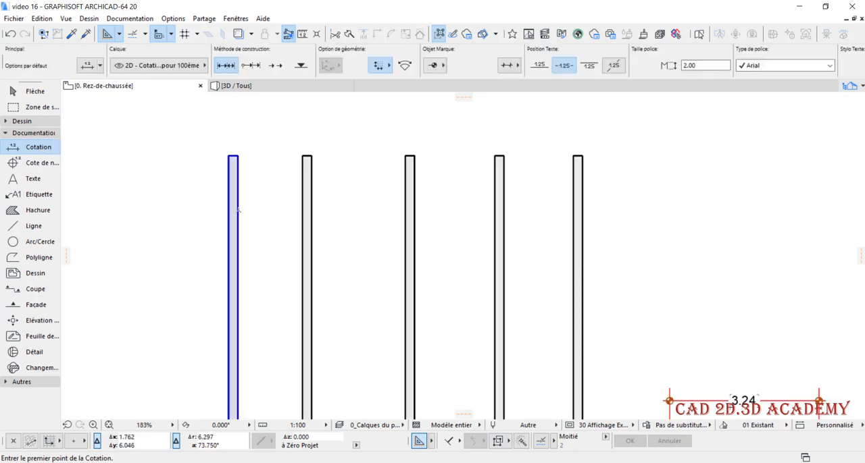
left_click(237, 210)
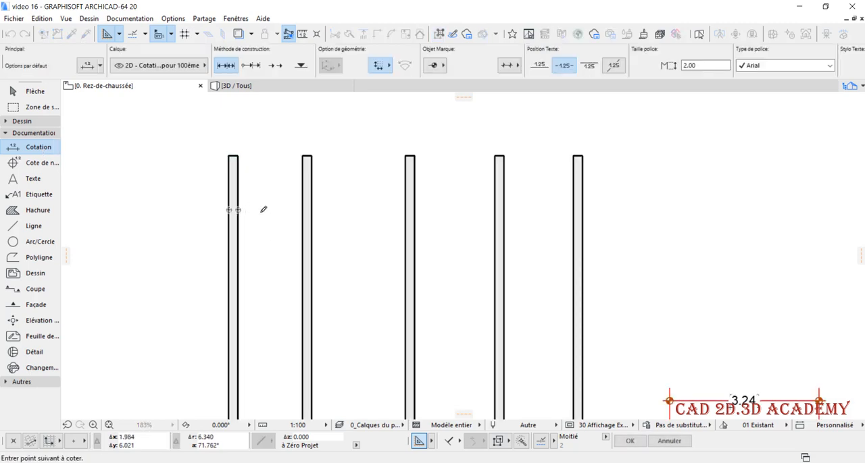
left_click(312, 210)
left_click(406, 206)
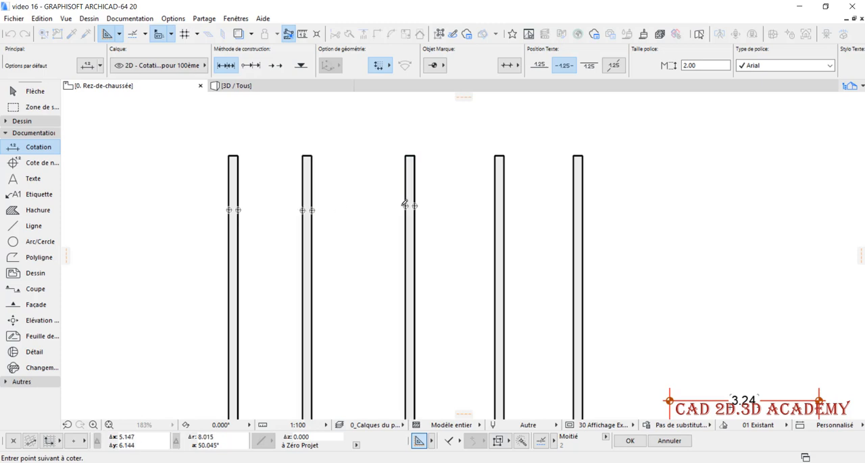
left_click(504, 194)
left_click(578, 200)
double_click(457, 210)
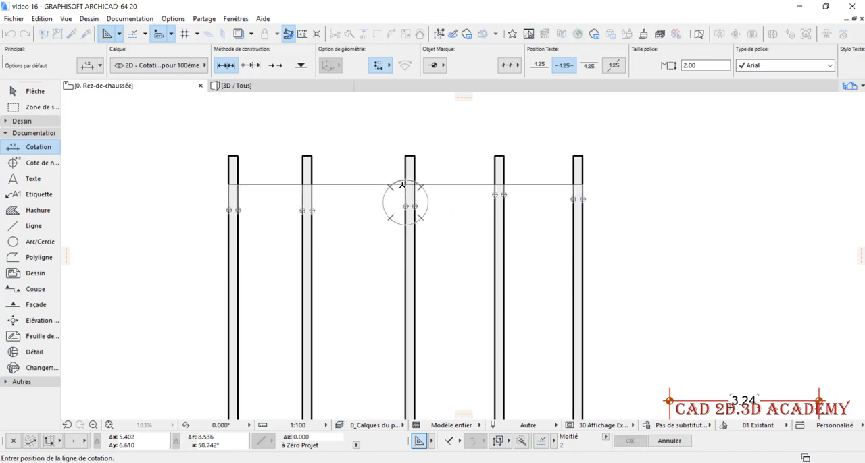
left_click(385, 254)
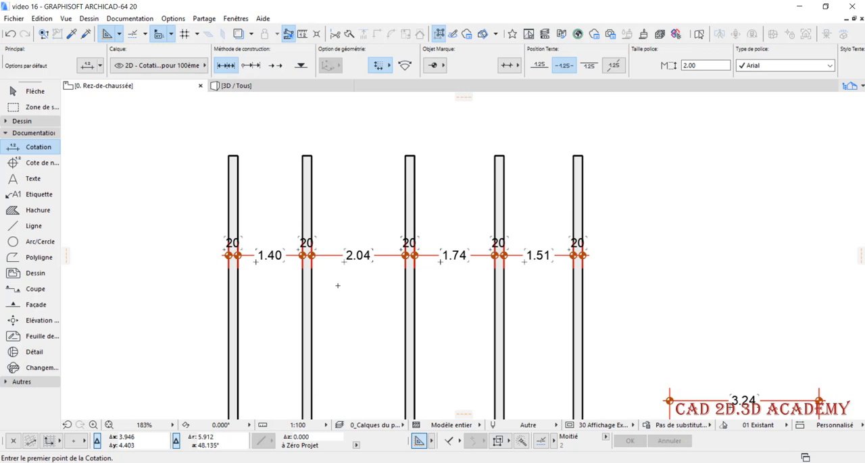
Examine the dimension chain's markers and values across the vertical walls and compare them with the horizontal wall's dimensions
scroll(338, 286, "down", 2)
scroll(510, 290, "up", 8)
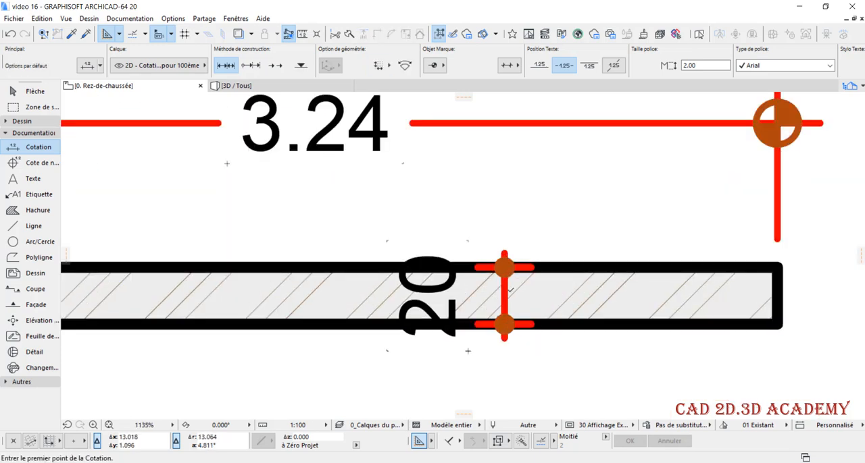
scroll(511, 289, "down", 9)
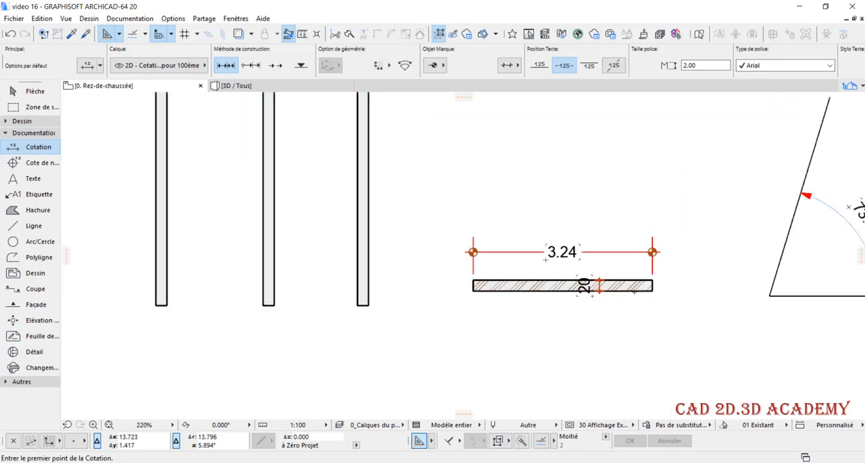
scroll(321, 161, "up", 6)
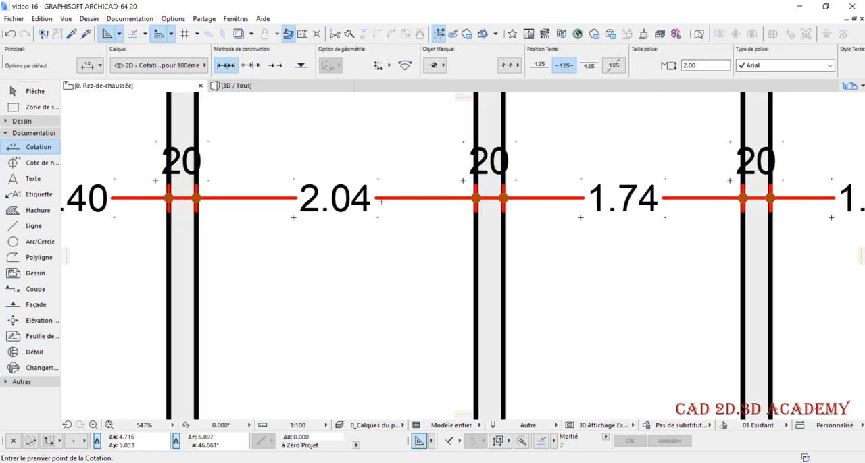
scroll(396, 224, "down", 2)
scroll(324, 281, "down", 1)
scroll(257, 268, "down", 2)
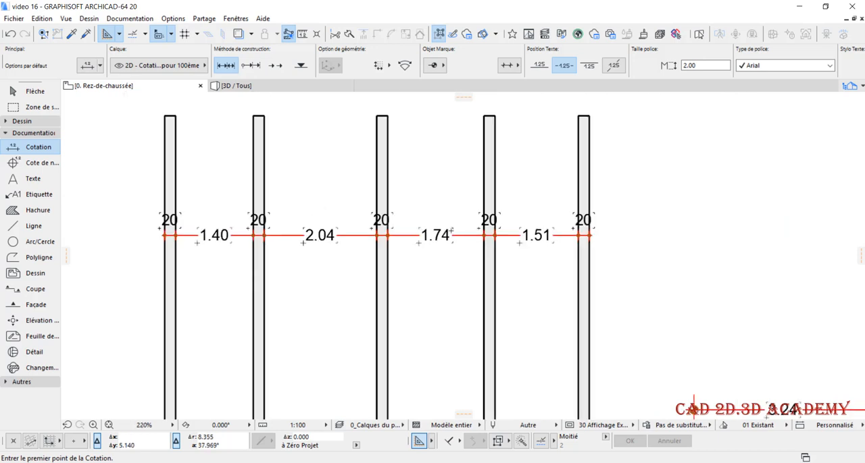
scroll(500, 237, "down", 1)
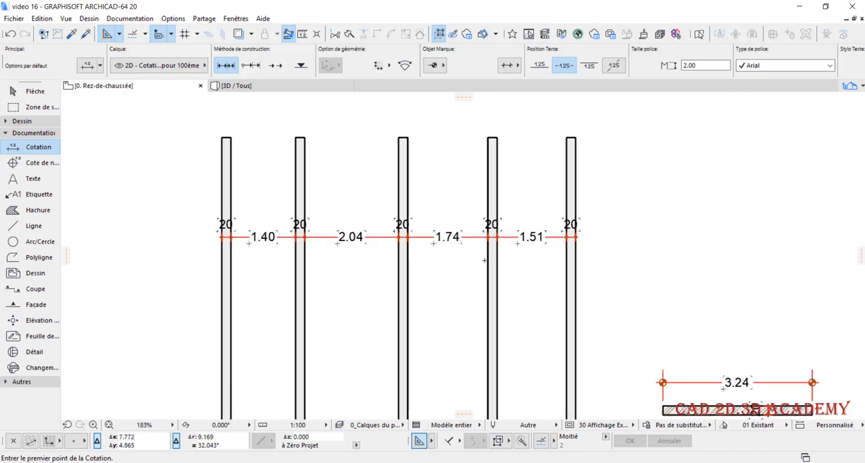
scroll(411, 261, "down", 1)
mouse_move(356, 265)
middle_mouse_down()
mouse_move(365, 271)
mouse_move(358, 269)
middle_mouse_up()
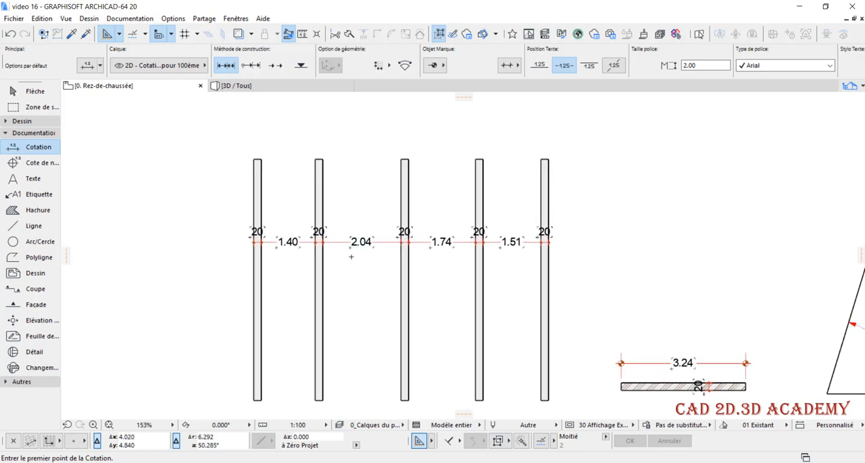
scroll(352, 256, "up", 1)
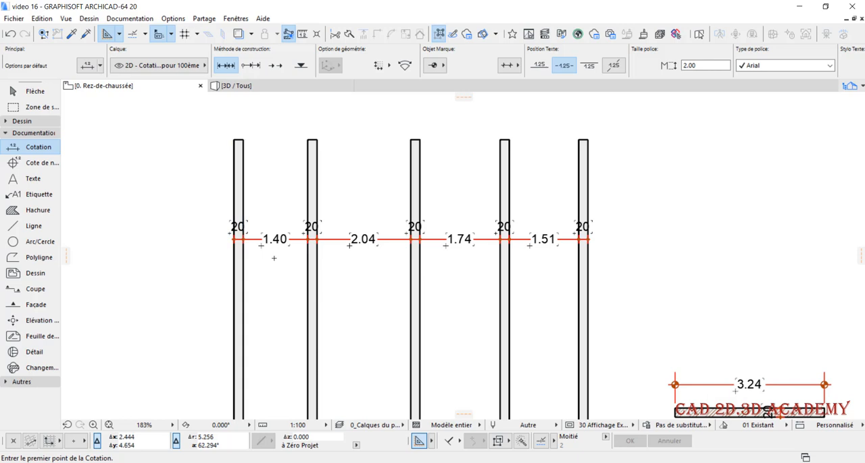
Move the leftmost vertical wall 0.1 m to the left and deselect it
scroll(283, 263, "down", 2)
left_click(255, 277, "shift")
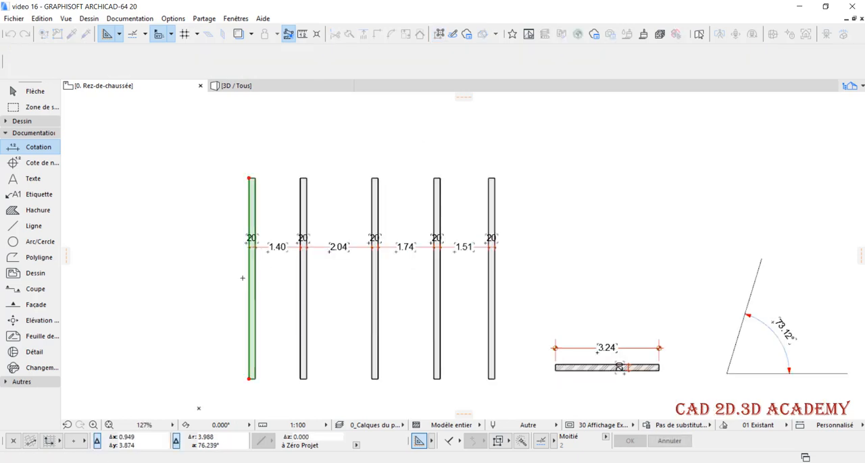
left_click(249, 269)
type("0.1")
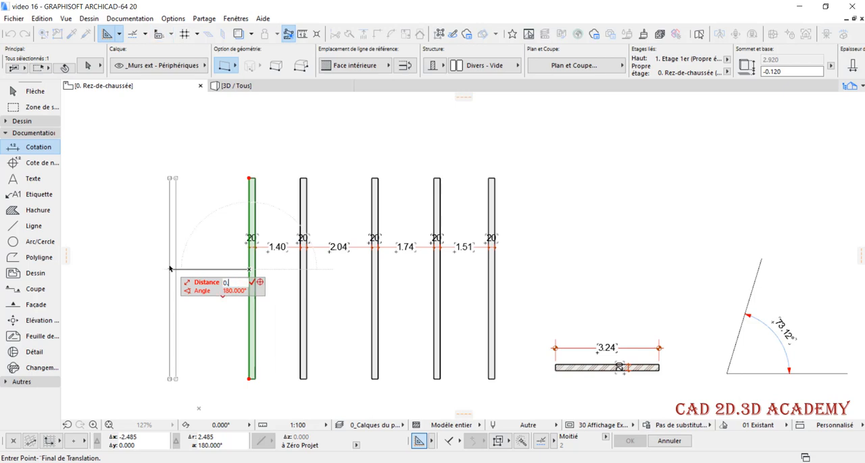
key("Return")
scroll(318, 213, "up", 3)
key("Escape")
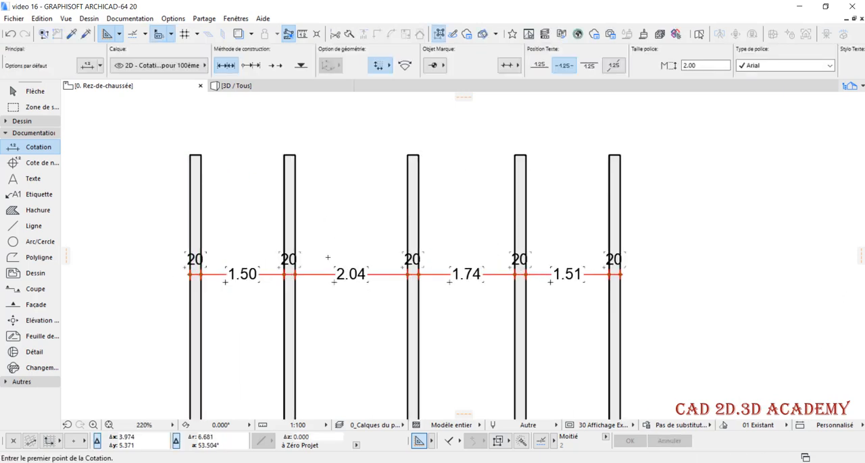
Try to move the two leftmost vertical walls 0.04 m to the left and undo the move
scroll(328, 258, "down", 1)
left_click_drag(323, 152, 204, 199, "shift")
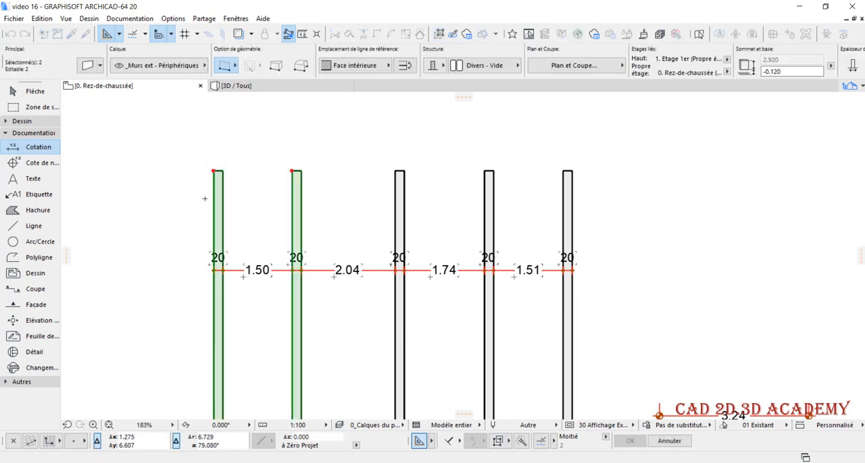
key("ctrl+d")
left_click(277, 224)
type("0.")
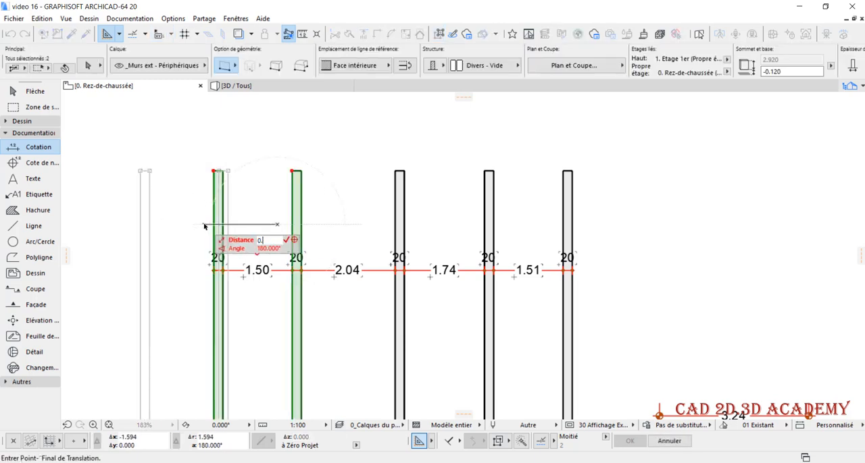
type("04")
key("Return")
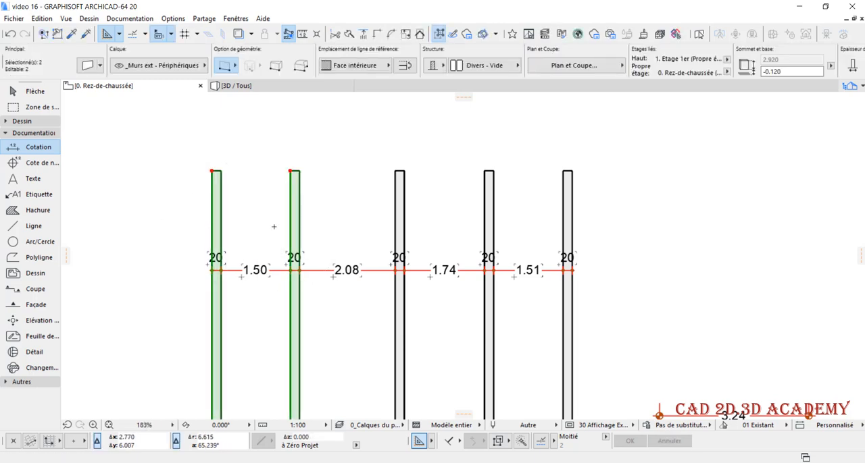
key("ctrl+z")
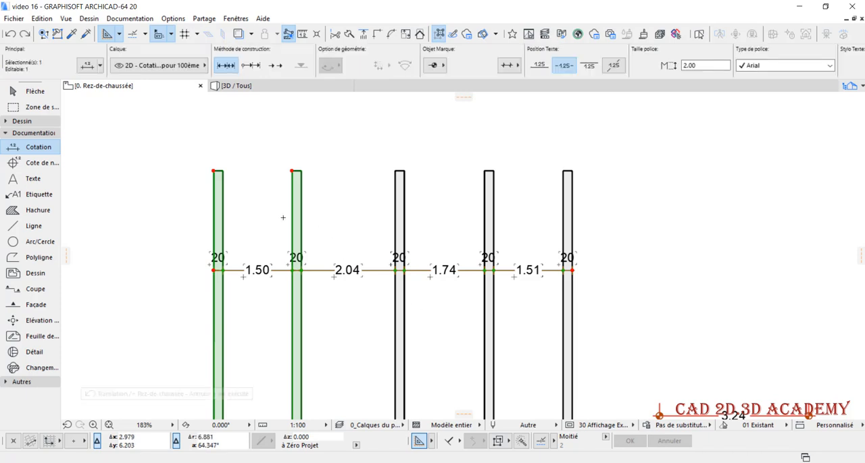
Move the two leftmost vertical walls 0.04 m to the right and deselect them
key("ctrl+d")
left_click(276, 220)
type("0.04")
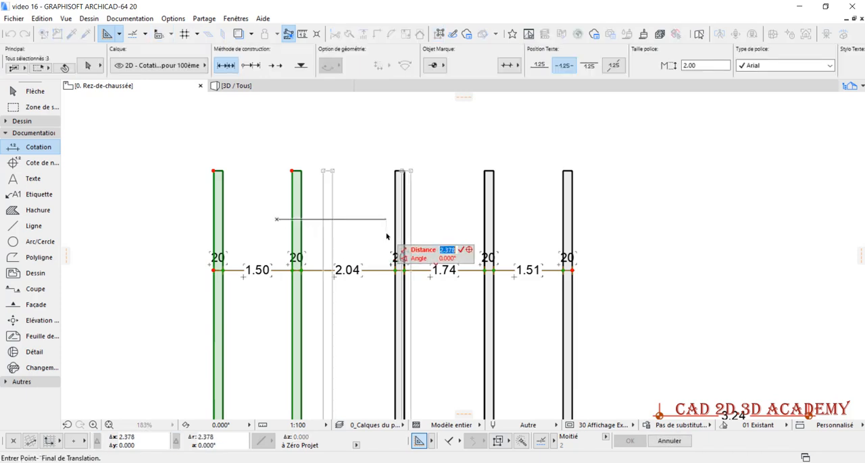
key("Return")
key("Escape")
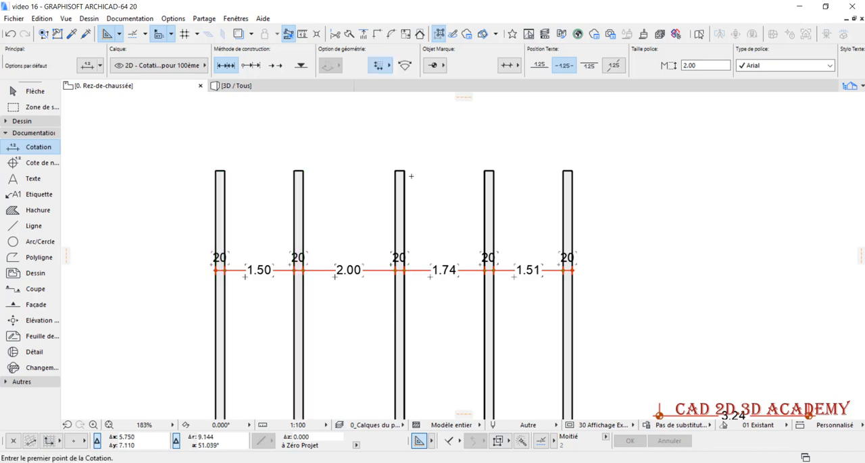
Move the three leftmost vertical walls together 0.06 m to the left and deselect them
scroll(407, 196, "down", 2)
scroll(419, 230, "up", 4)
scroll(430, 257, "down", 3)
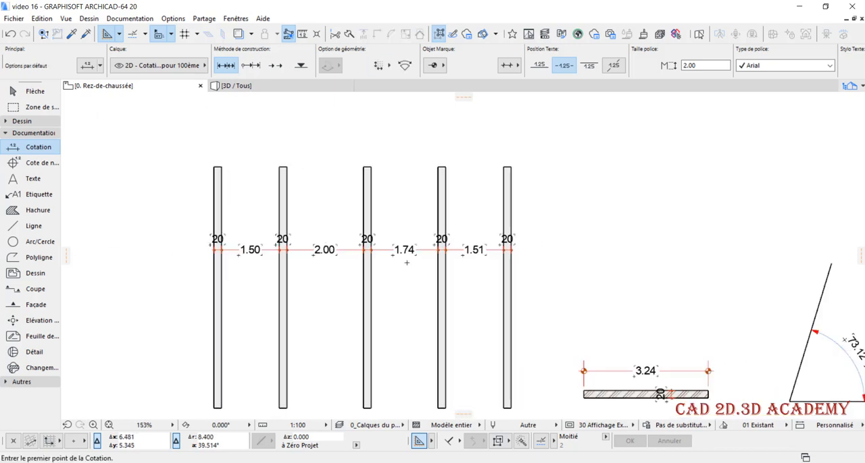
scroll(395, 221, "up", 1)
left_click_drag(394, 132, 154, 195, "shift")
left_click(371, 249)
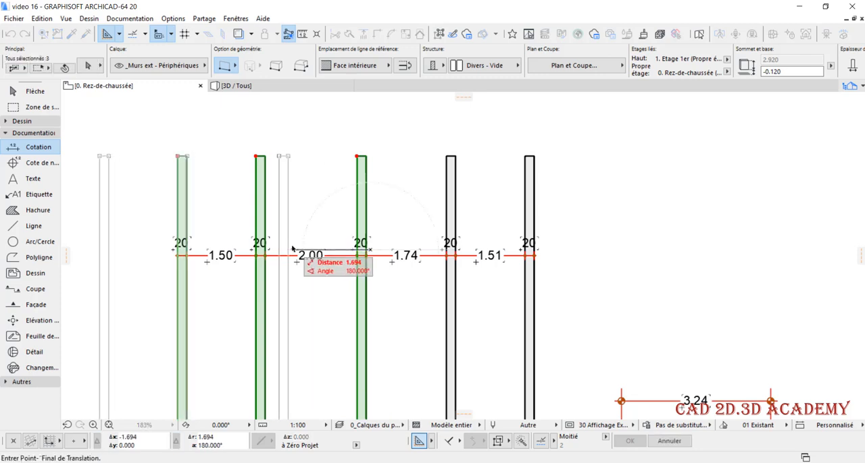
key("Tab")
type("0.06")
key("Return")
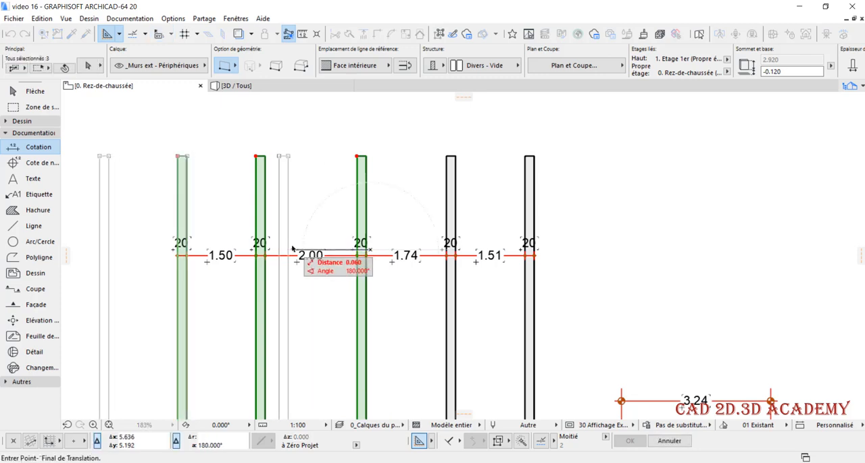
key("Escape")
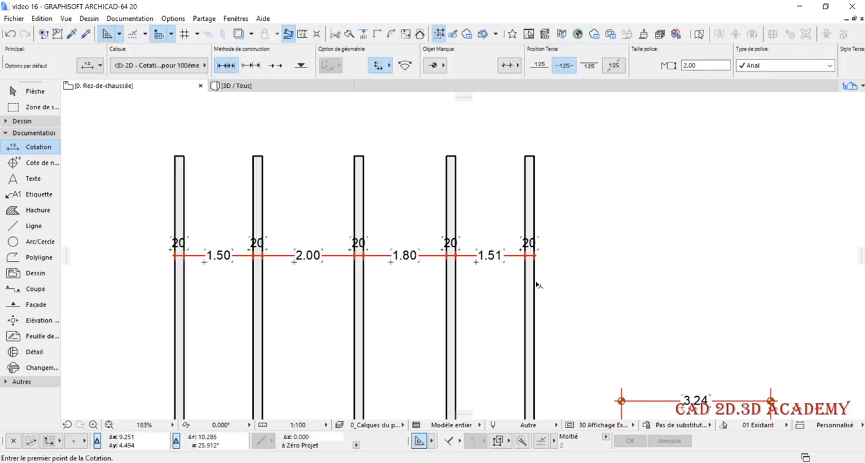
Move the rightmost vertical wall 0.01 m to the left
scroll(547, 287, "up", 4)
scroll(463, 245, "down", 1)
scroll(463, 244, "up", 2)
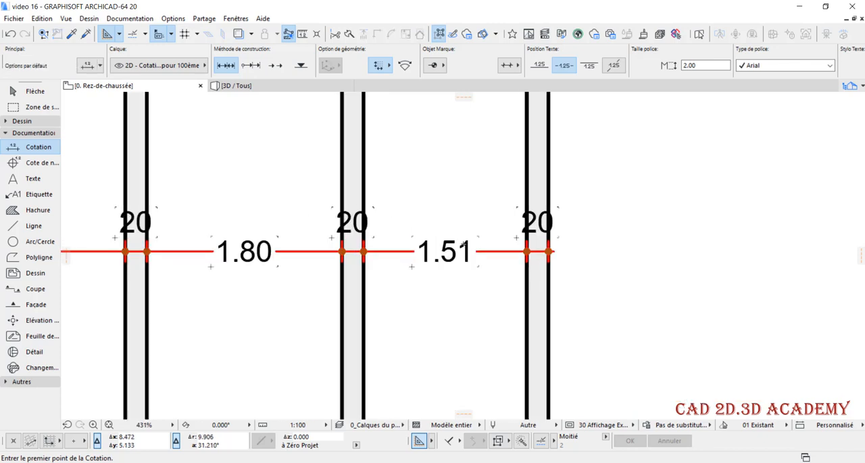
scroll(449, 250, "down", 1)
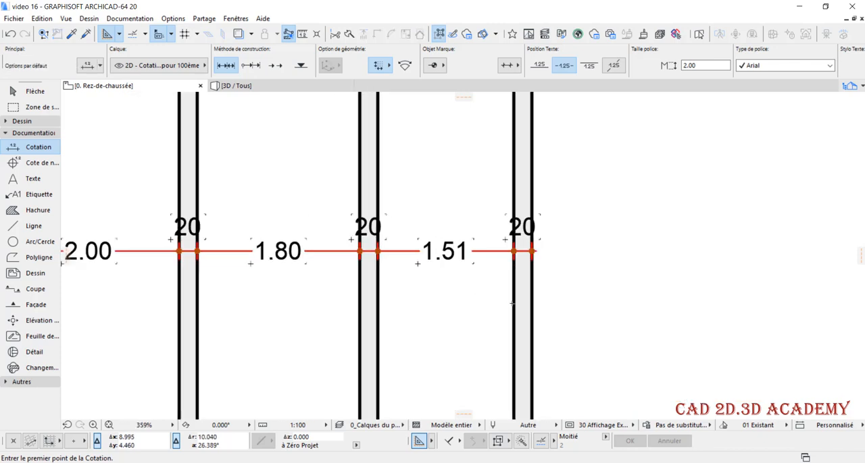
left_click(520, 301)
key("Escape")
scroll(458, 295, "down", 5)
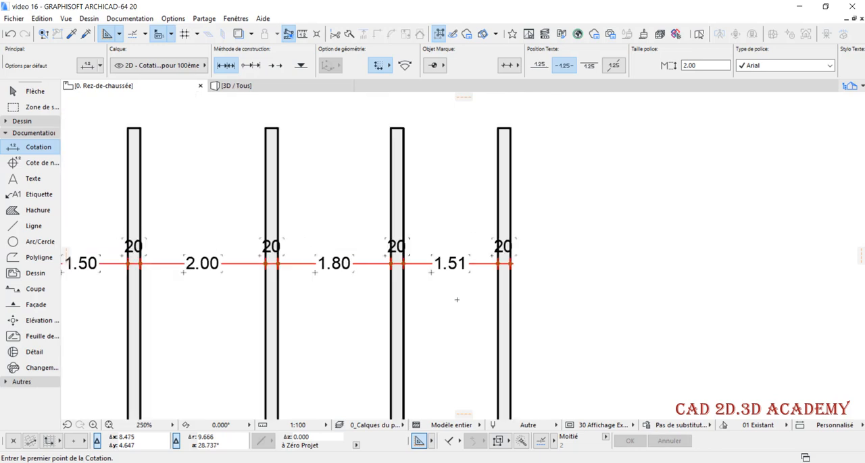
left_click(487, 304, "shift")
key("ctrl+d")
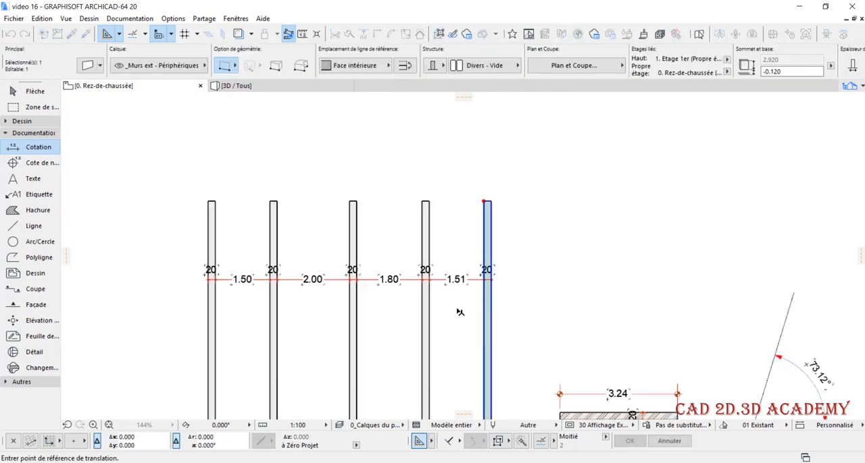
left_click(483, 310)
type("0.01")
key("Return")
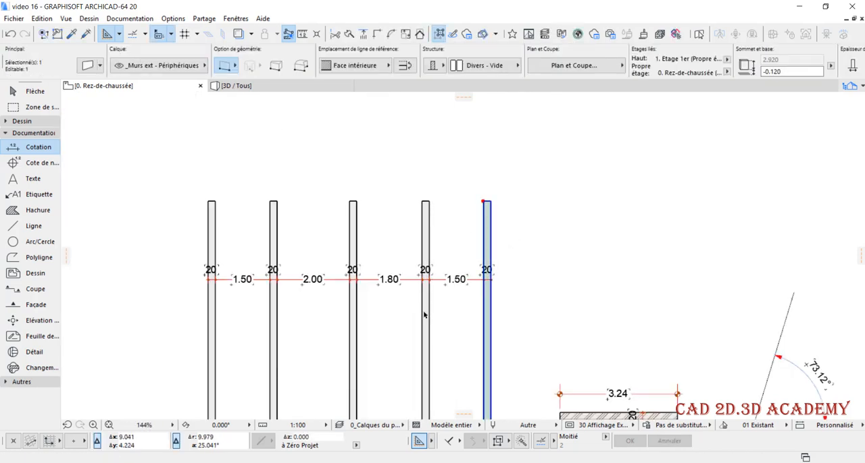
scroll(475, 269, "up", 2)
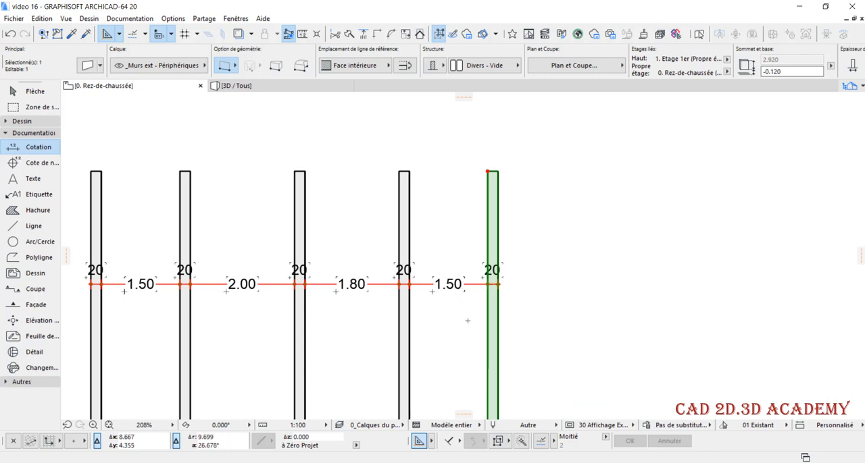
scroll(467, 321, "down", 1)
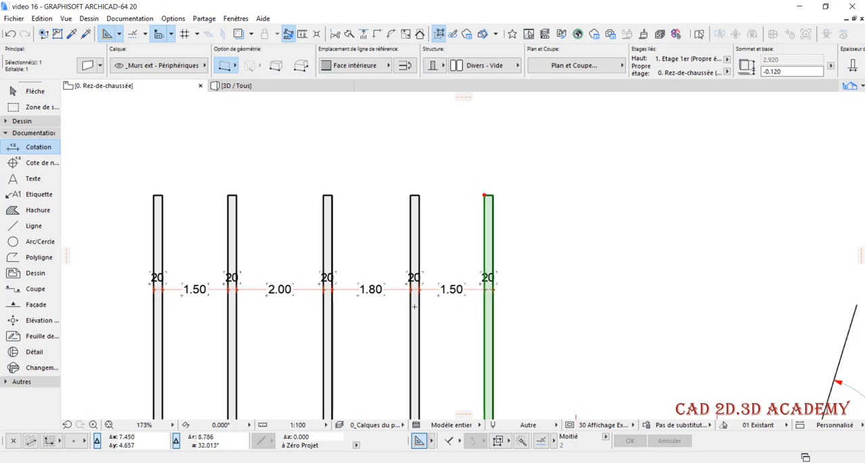
scroll(446, 300, "down", 1)
scroll(436, 275, "down", 1)
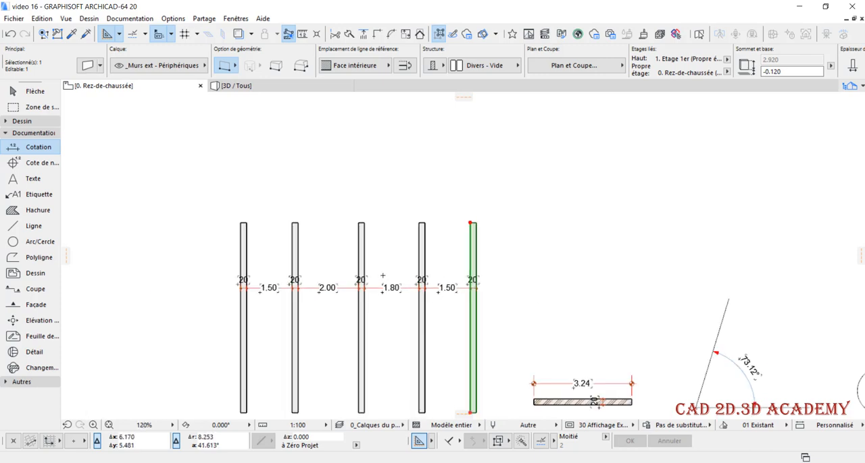
Deselect the rightmost wall and delete the middle vertical wall from the dimensioned row
scroll(382, 276, "up", 1)
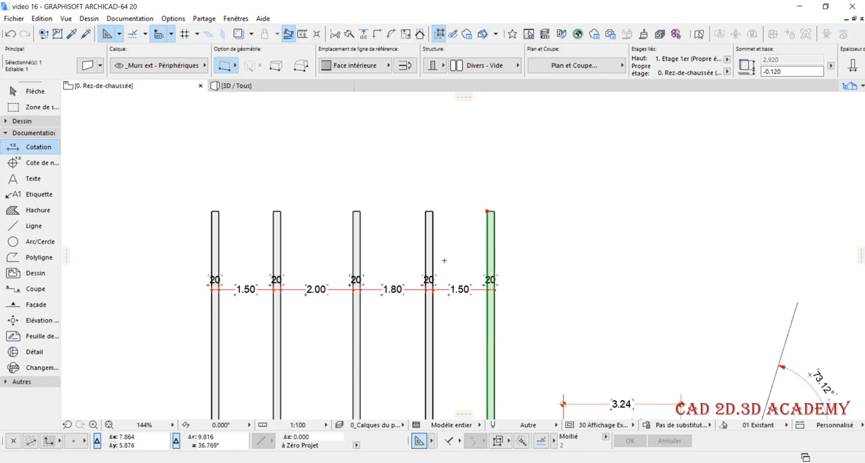
key("Escape")
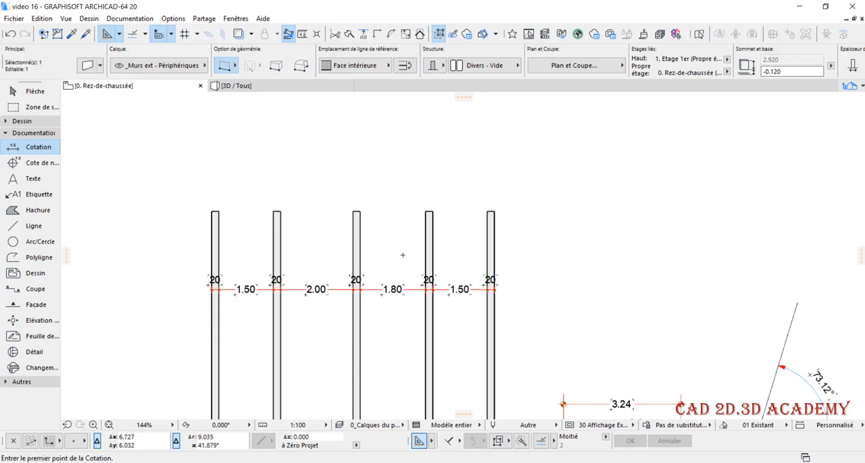
scroll(399, 282, "down", 2)
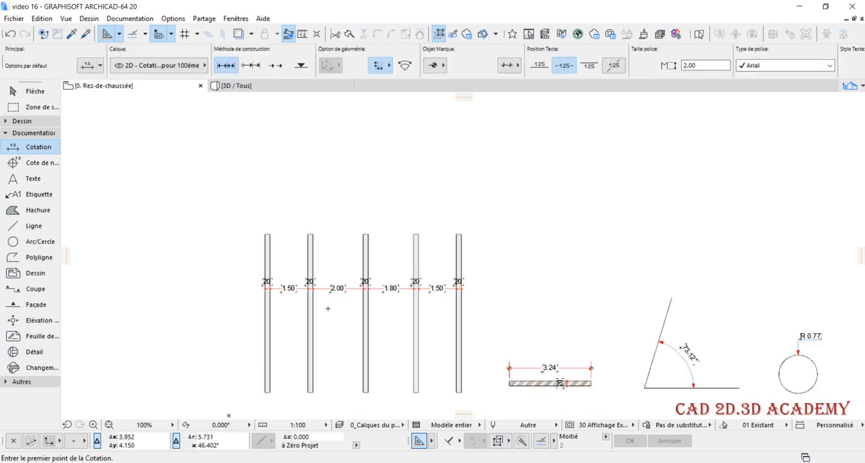
scroll(327, 308, "up", 3)
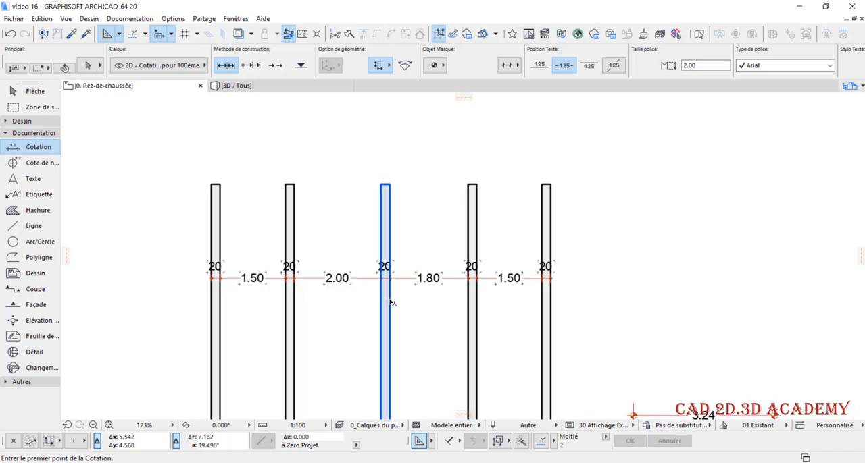
left_click(390, 303, "shift")
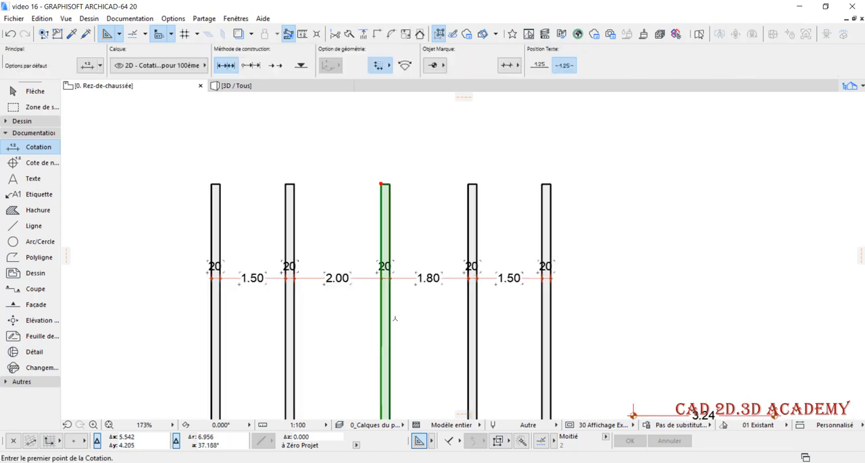
key("Delete")
Copy the second vertical wall from the right horizontally into the 4.00 m gap, about 1.37 m clear of the original, and deselect it
scroll(389, 286, "up", 1)
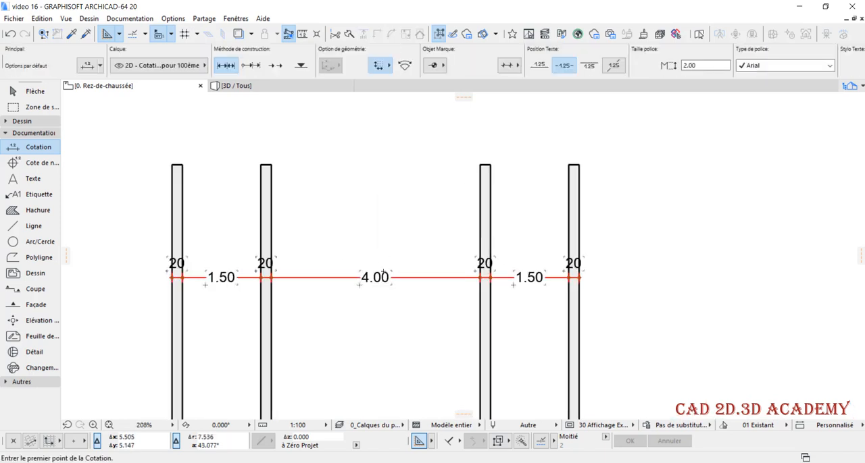
left_click(486, 203, "shift")
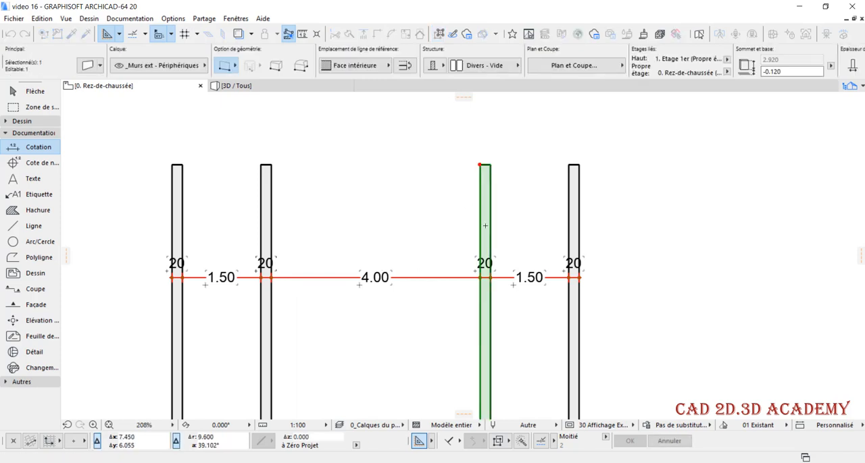
key("ctrl+shift+d")
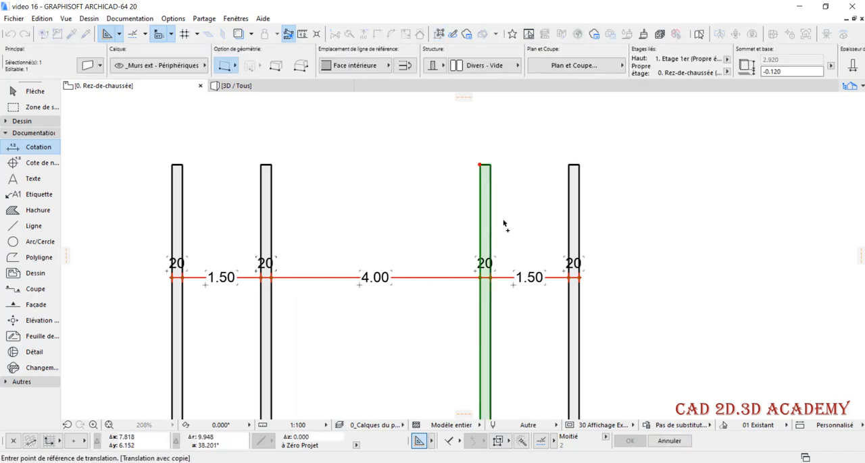
left_click(490, 217)
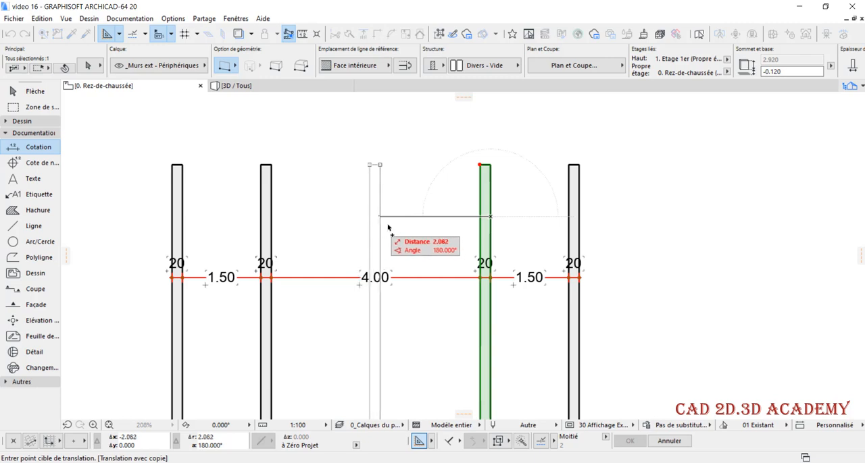
left_click(409, 223)
key("Escape")
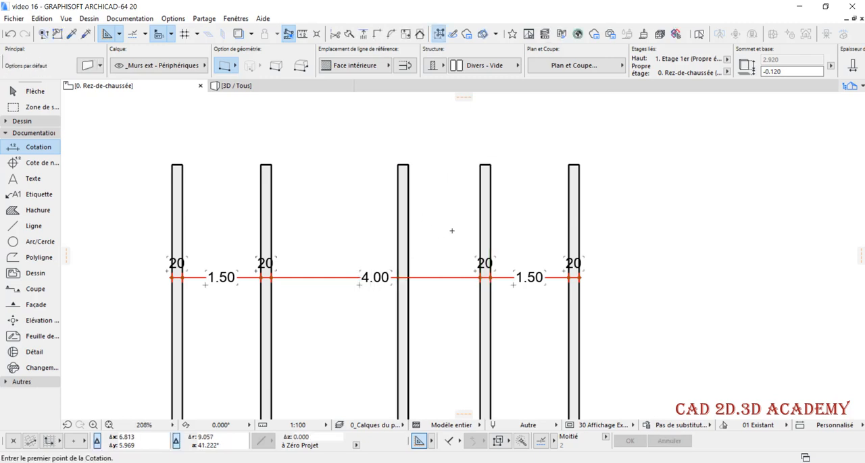
Add the newly copied wall to the existing horizontal dimension chain and deselect the chain
left_click(446, 278, "shift")
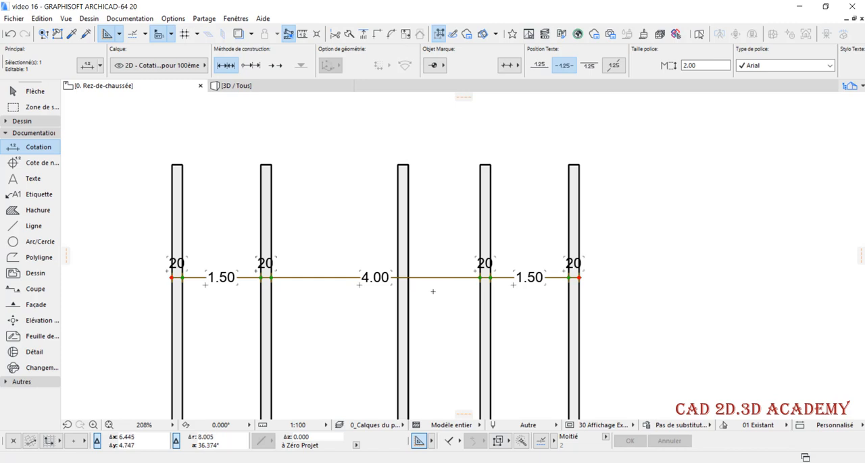
left_click(408, 225)
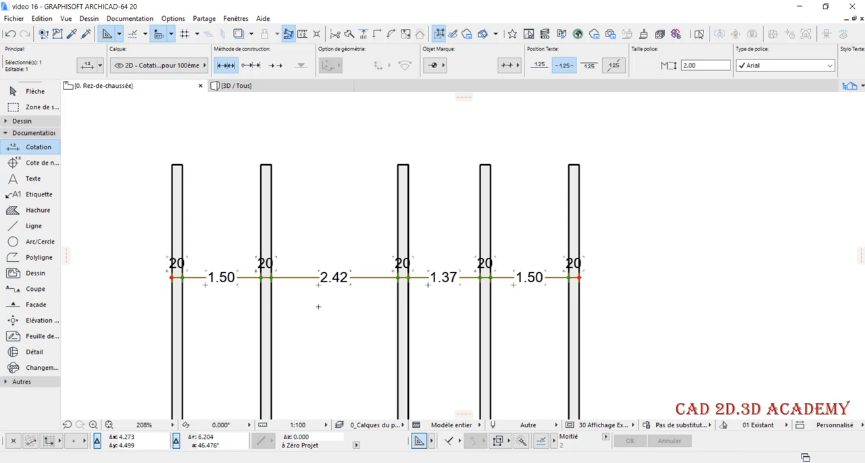
middle_click_drag(299, 301, 471, 278)
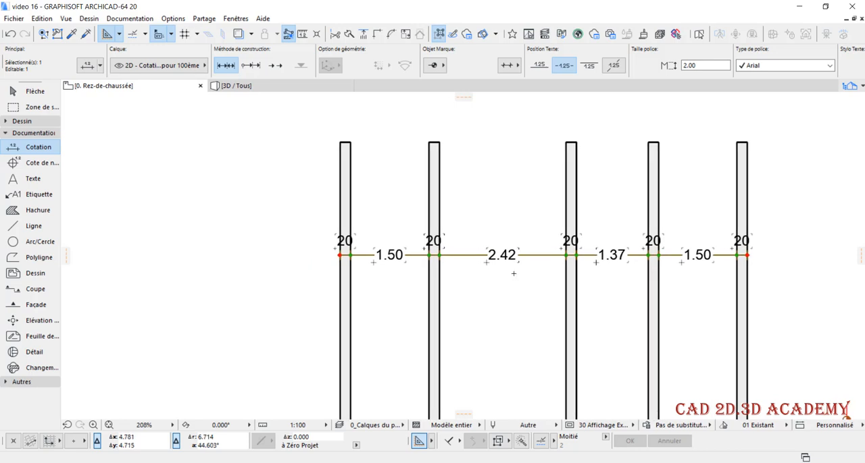
scroll(525, 277, "down", 2)
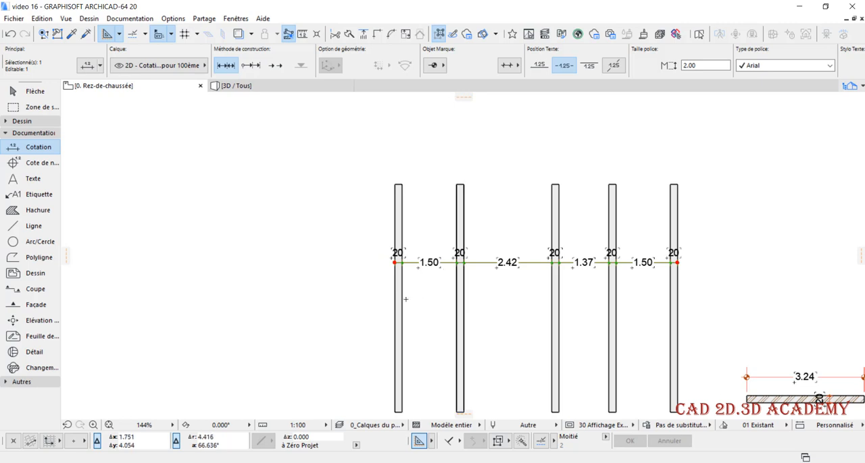
key("Escape")
Copy the leftmost vertical wall horizontally to the left, leaving a gap of about 2.5 m
left_click(396, 318, "shift")
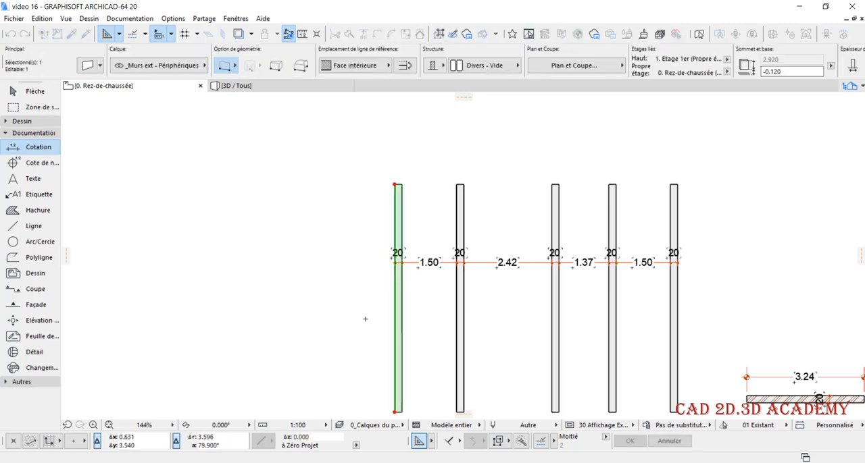
key("ctrl+d")
left_click(387, 322)
left_click(289, 322)
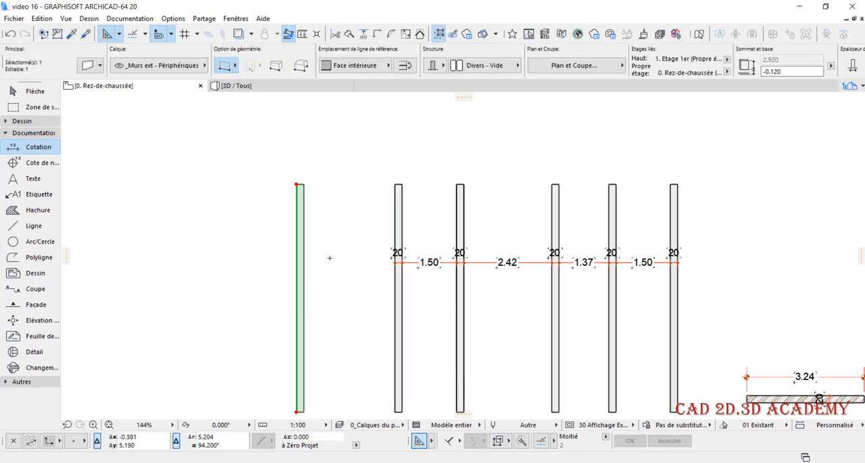
Rotate the copied wall about 2° counterclockwise around its lower-left corner and deselect it
key("ctrl+e")
scroll(308, 362, "down", 2)
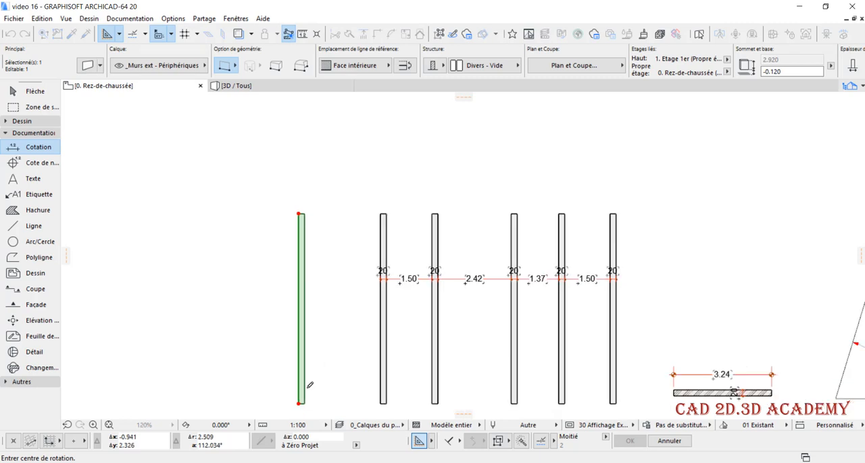
left_click(300, 402)
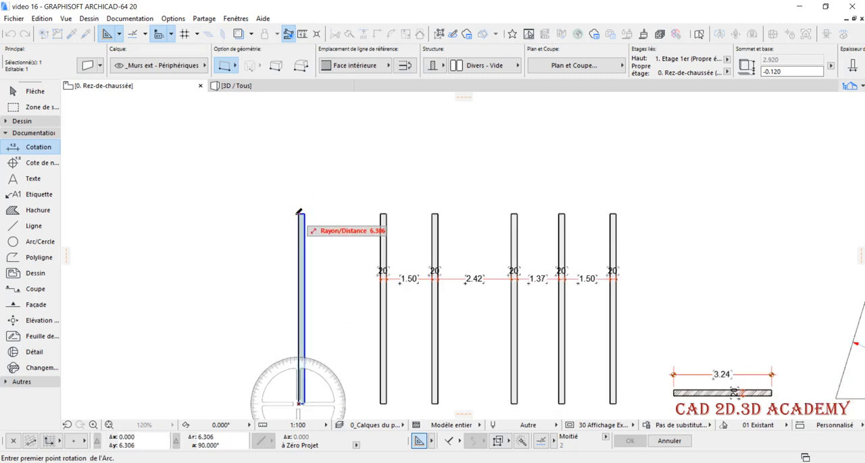
left_click(300, 211)
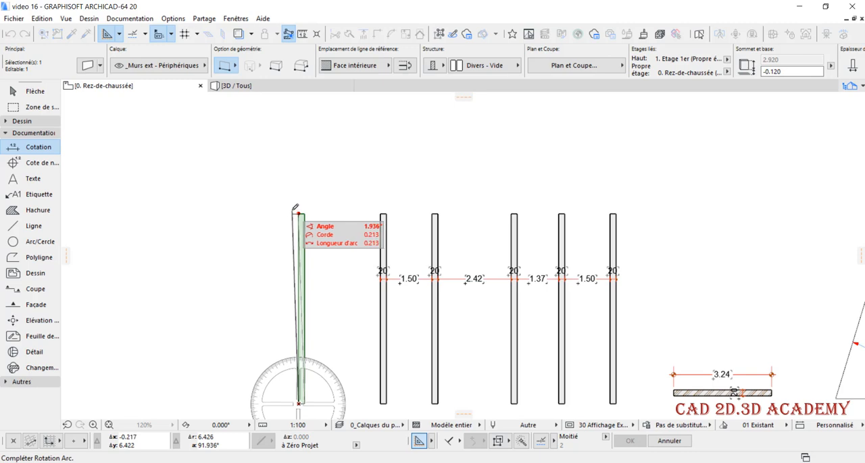
left_click(294, 213)
key("Escape")
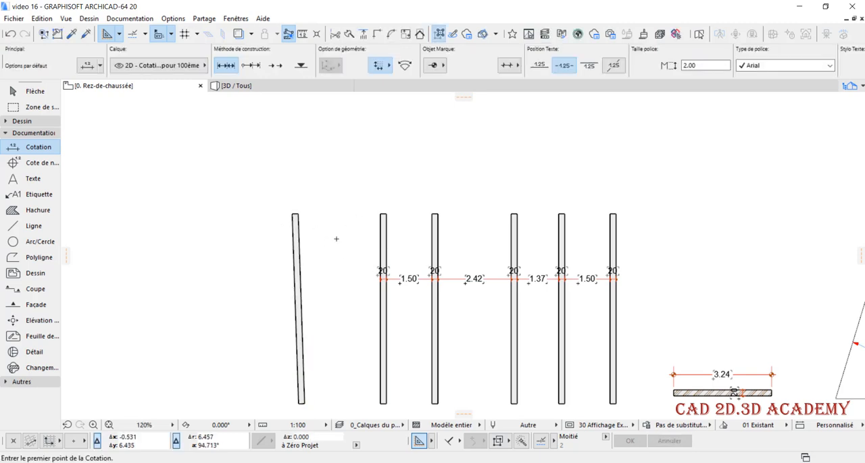
Try to dimension between the leftmost vertical wall and the tilted wall, and undo the inserted dimension
scroll(354, 240, "up", 2)
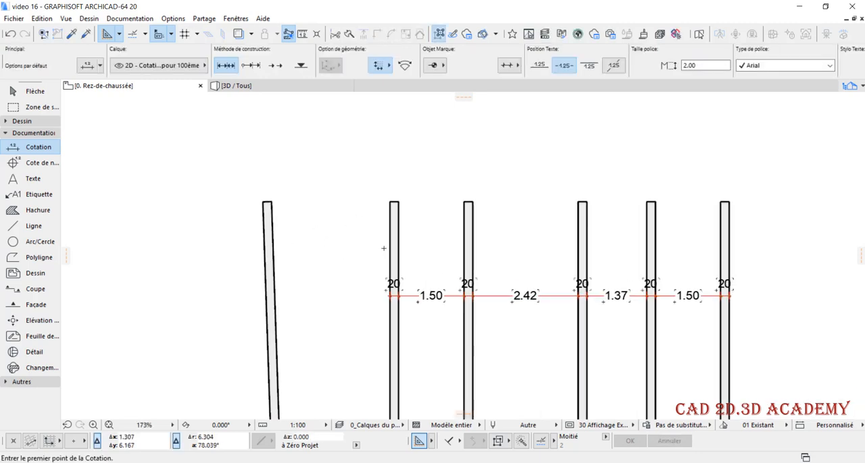
left_click(394, 228)
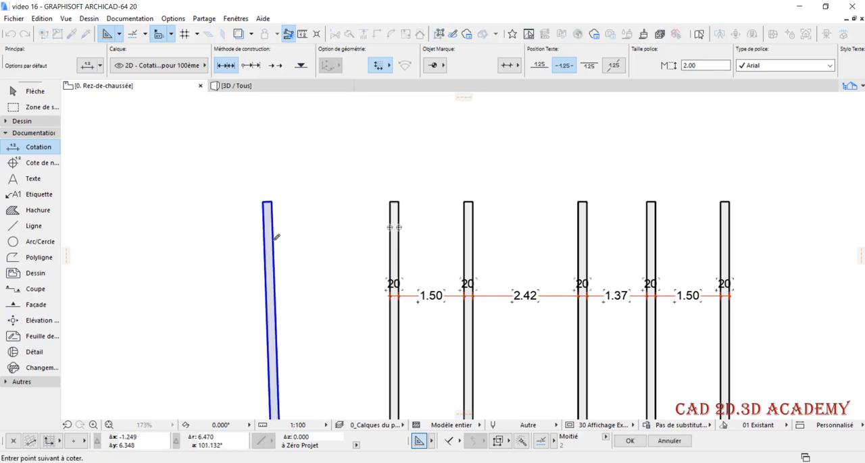
left_click(273, 239)
double_click(312, 235)
left_click(336, 279)
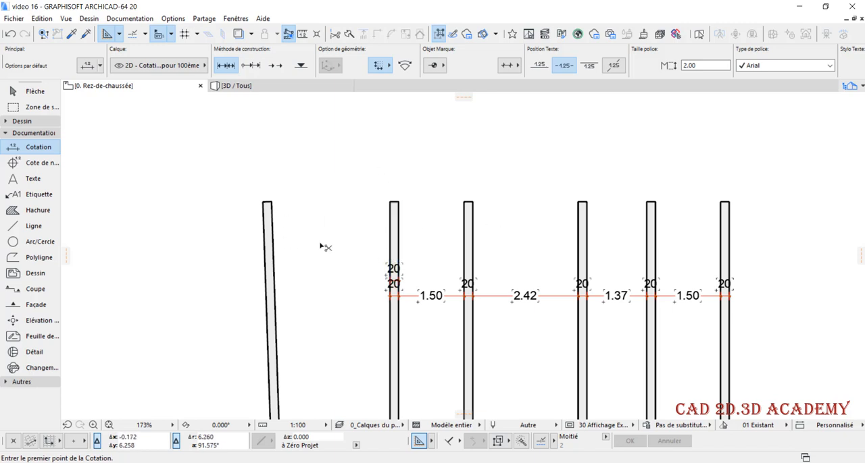
key("ctrl+z")
key("ctrl+z")
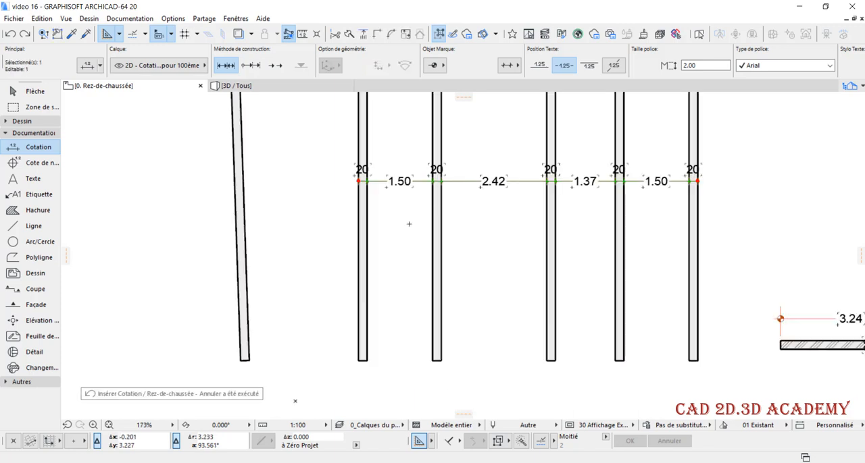
Extend the horizontal dimension chain to the tilted wall's lower-right and upper-right corners, and deselect the chain
scroll(351, 240, "down", 2)
scroll(325, 217, "up", 1)
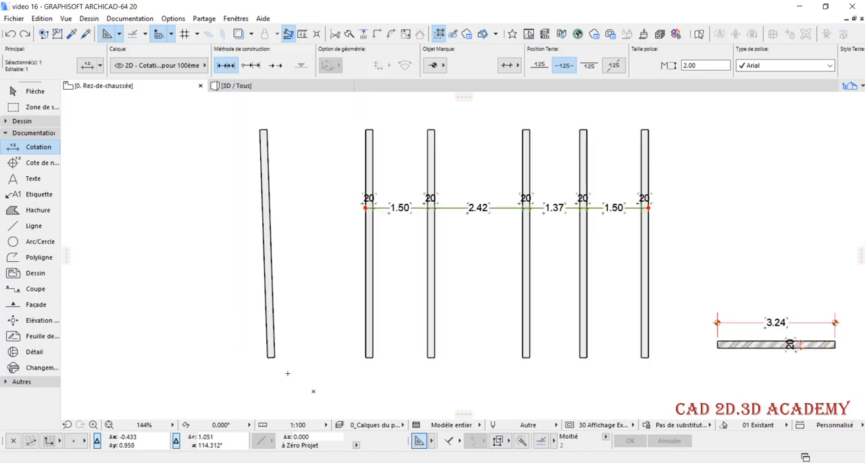
left_click(274, 355)
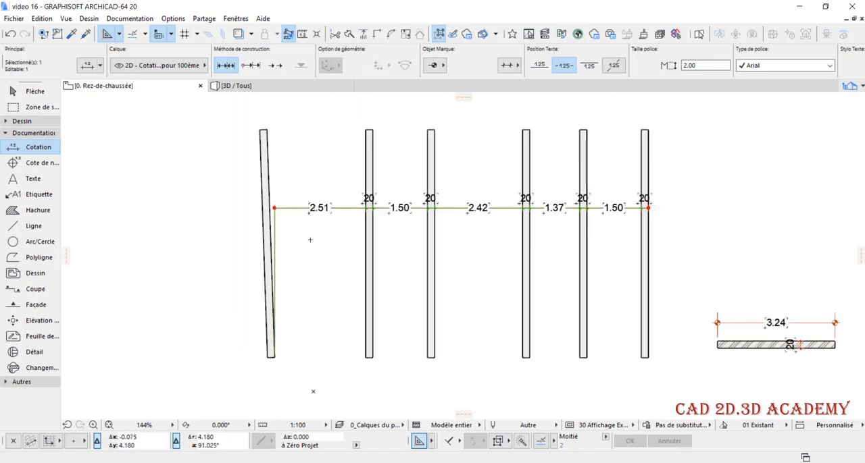
scroll(282, 174, "up", 1)
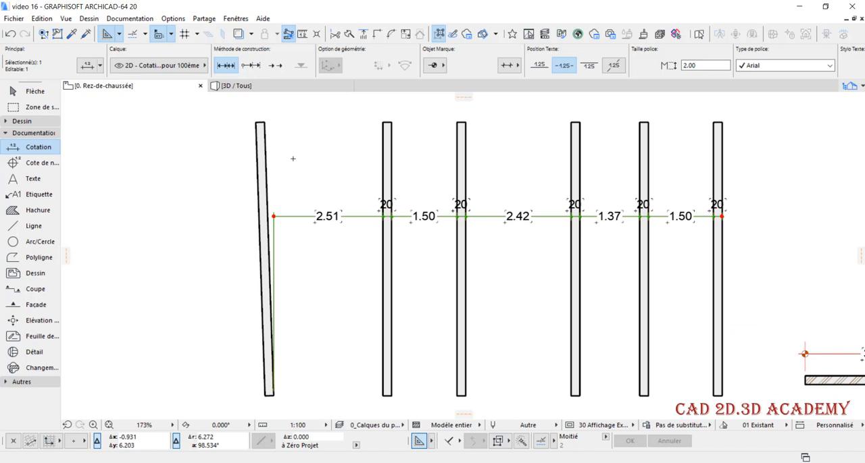
left_click(265, 122)
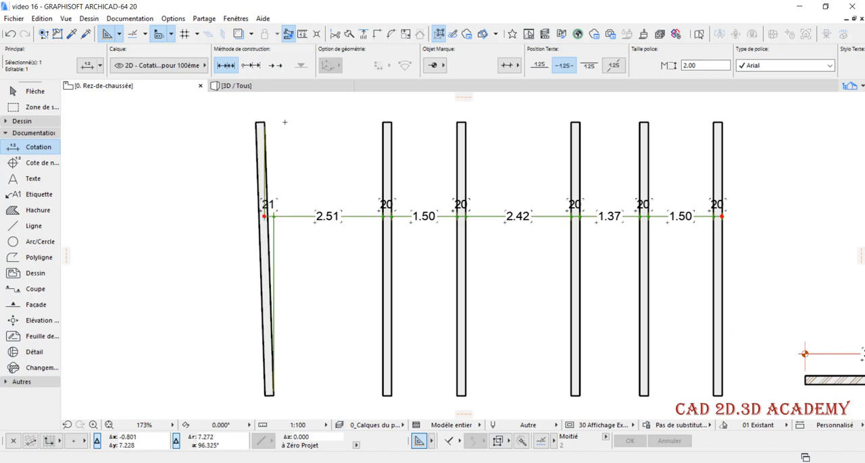
key("Escape")
Delete the two dimension points at the tilted wall's corners from the horizontal dimension chain
scroll(483, 270, "down", 4)
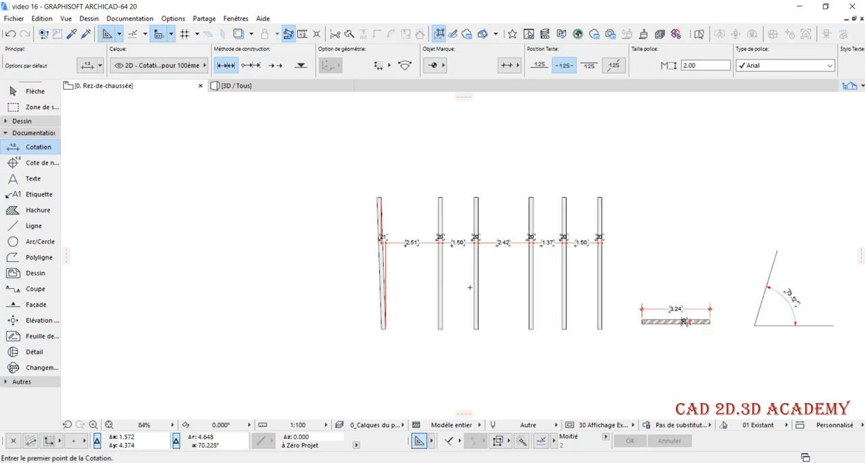
scroll(439, 283, "up", 3)
scroll(446, 277, "down", 1)
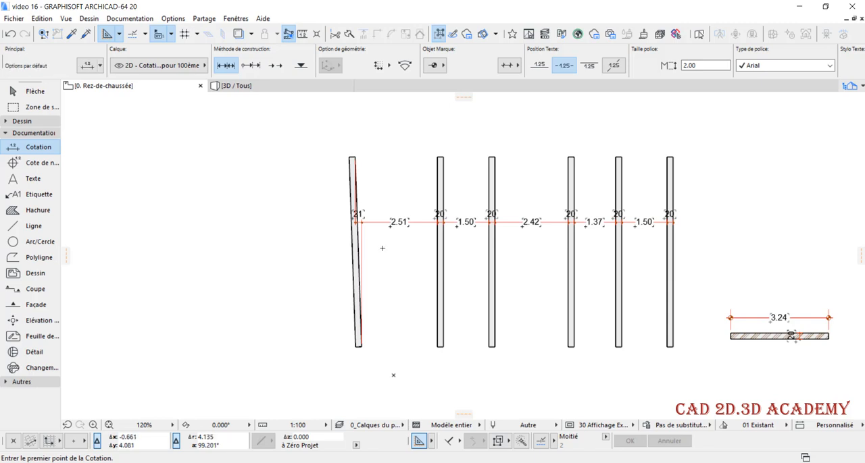
scroll(381, 231, "up", 1)
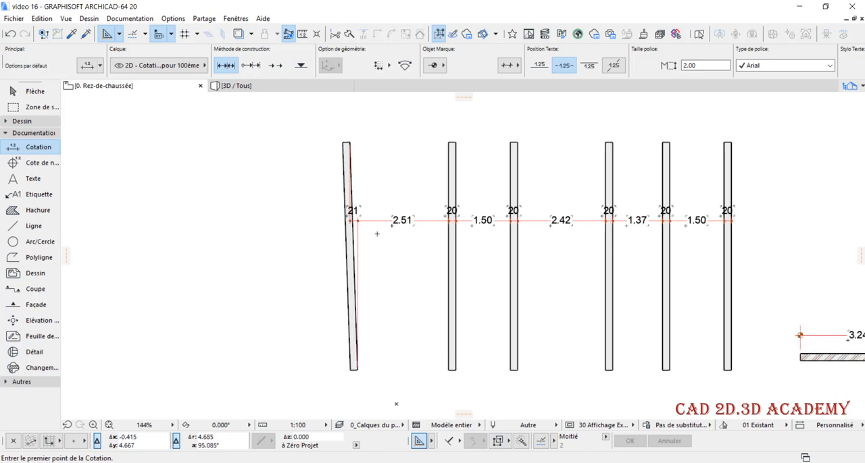
scroll(377, 233, "up", 2)
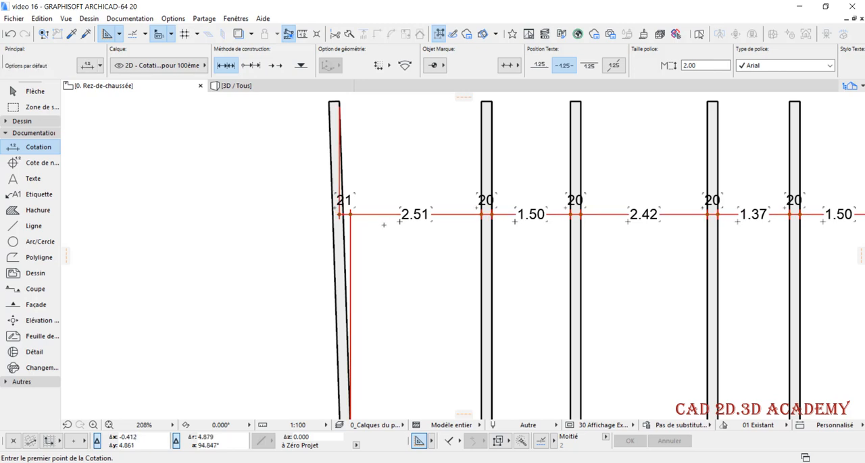
scroll(355, 232, "up", 2)
left_click(332, 207, "shift")
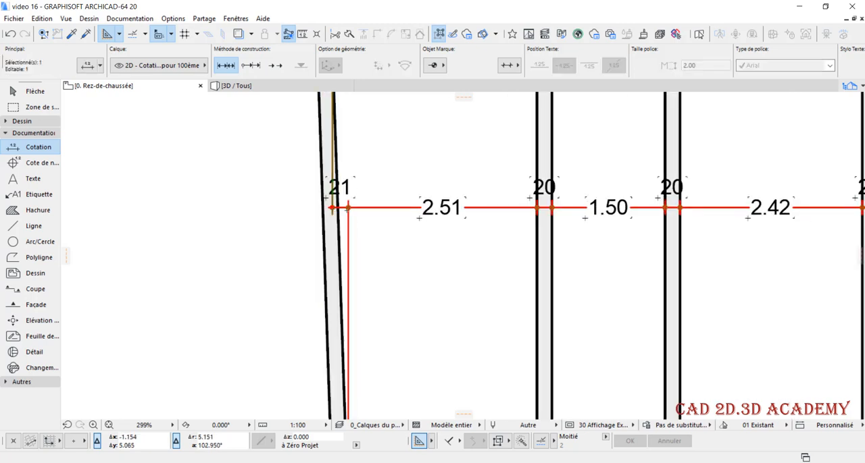
key("Delete")
left_click(348, 208, "shift")
key("Delete")
scroll(361, 227, "down", 4)
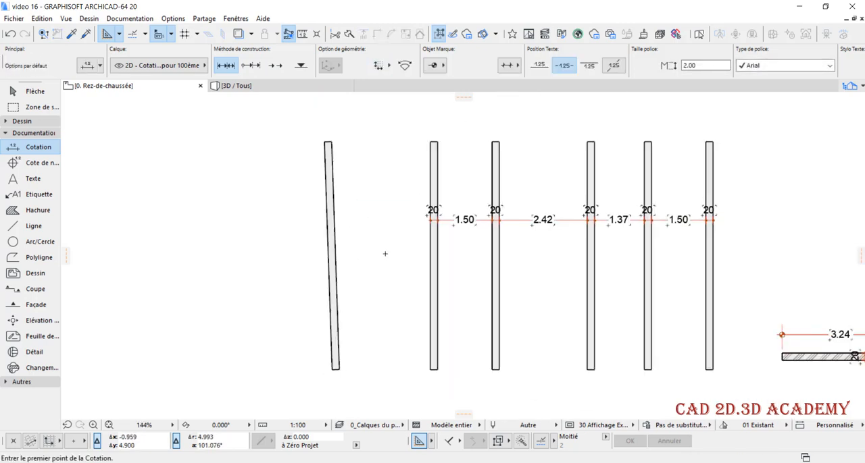
scroll(358, 234, "up", 1)
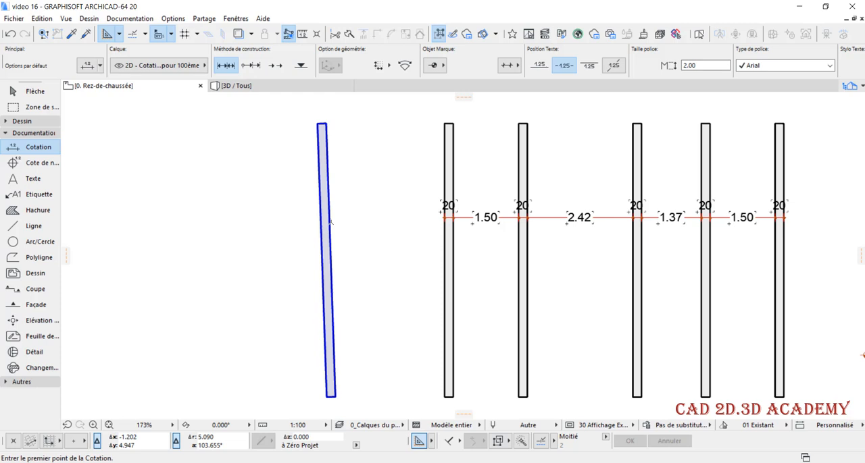
Place a hotspot in the empty area just right of the tilted wall
left_click(27, 383)
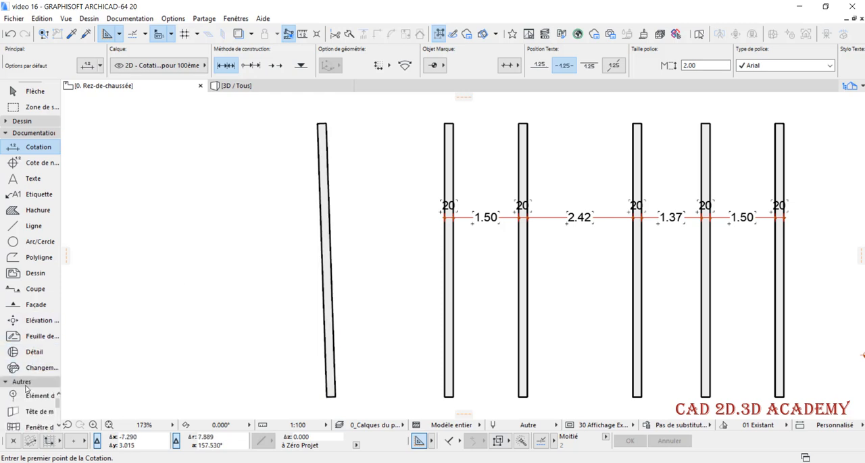
left_click(32, 133)
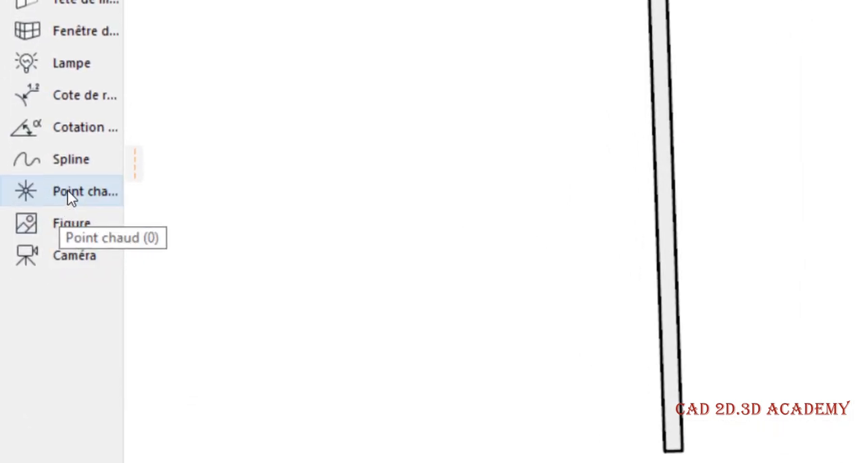
left_click(68, 190)
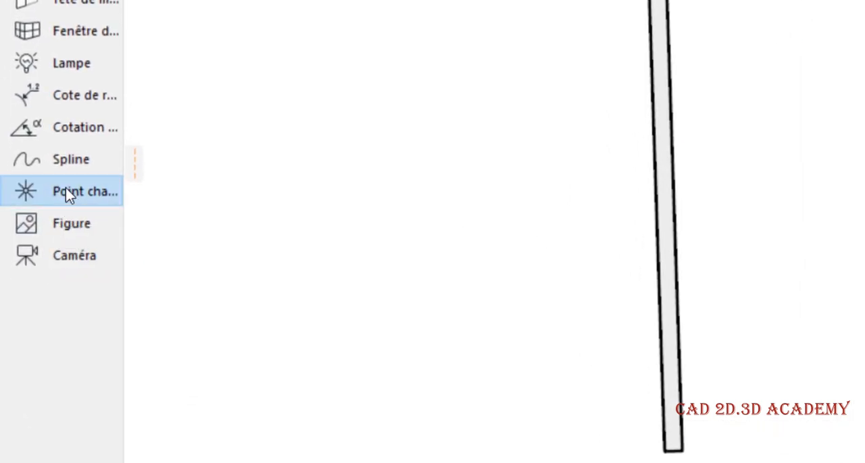
scroll(701, 119, "up", 2)
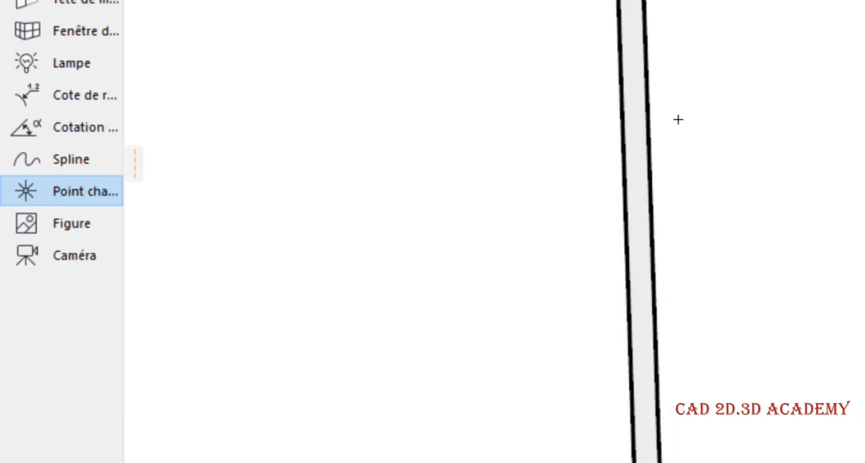
left_click(674, 96)
Move the hotspot vertically level with the dimension chain, and horizontally onto the tilted wall's right face
scroll(678, 114, "up", 1)
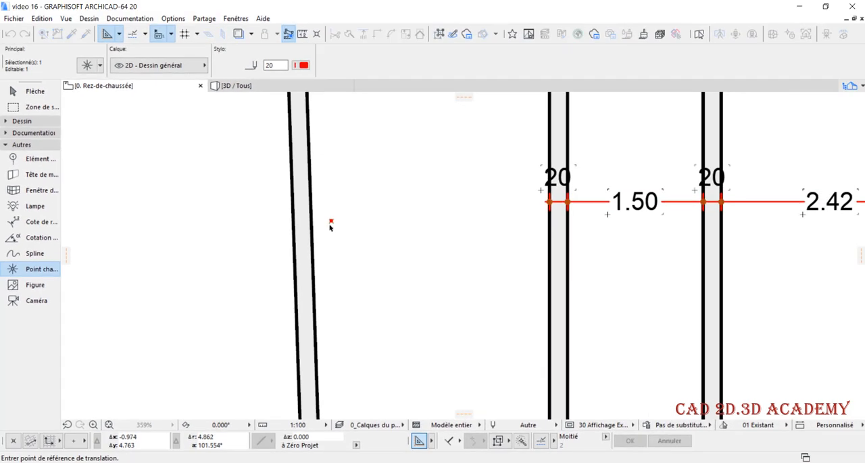
left_click(331, 222)
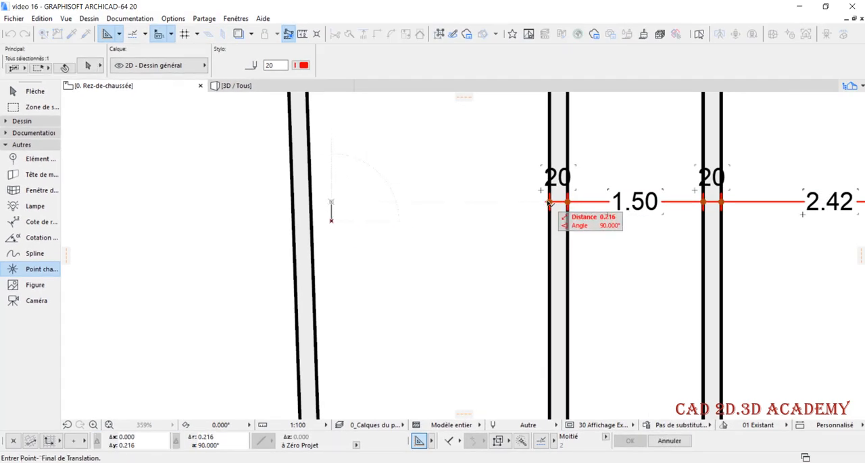
left_click(549, 203)
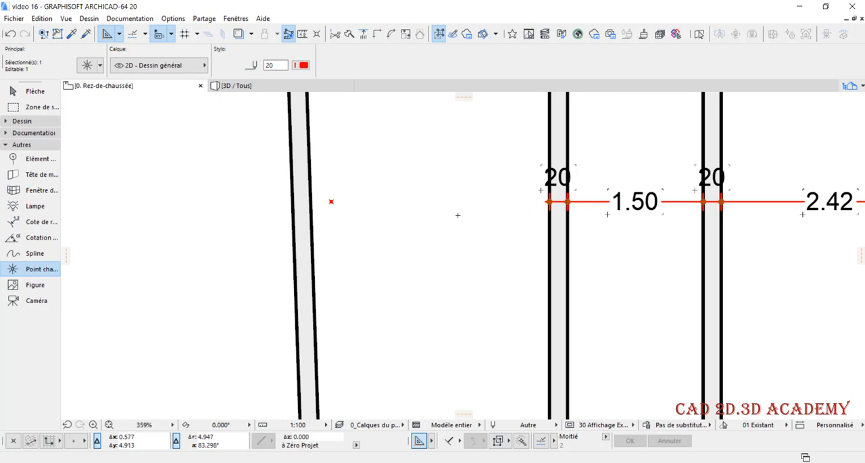
key("ctrl+d")
left_click(331, 202)
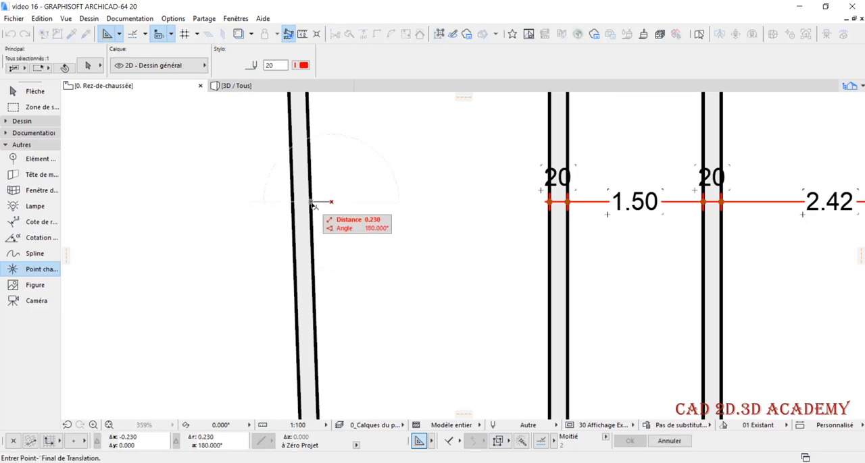
left_click(310, 202)
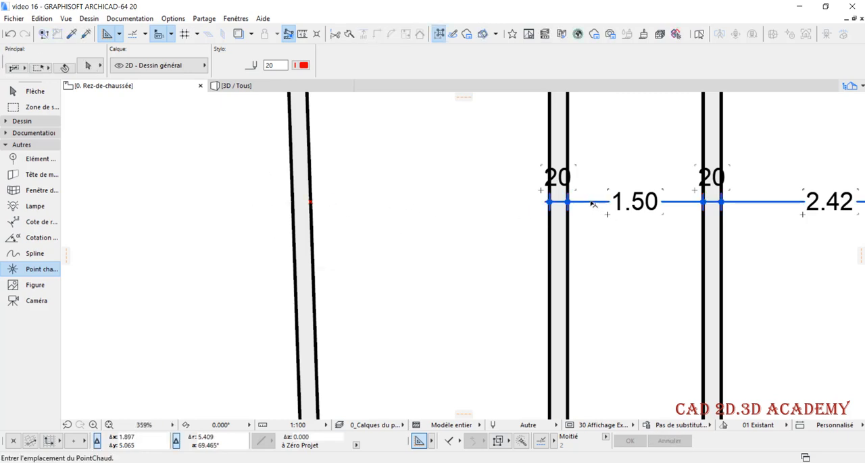
Extend the horizontal dimension chain to the hotspot on the tilted wall's right face, and deselect the chain
left_click(310, 202)
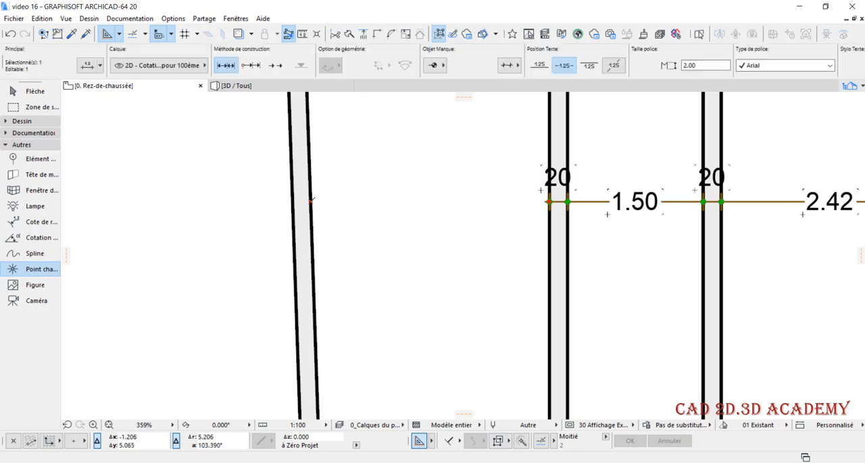
left_click(310, 201)
scroll(378, 268, "down", 2)
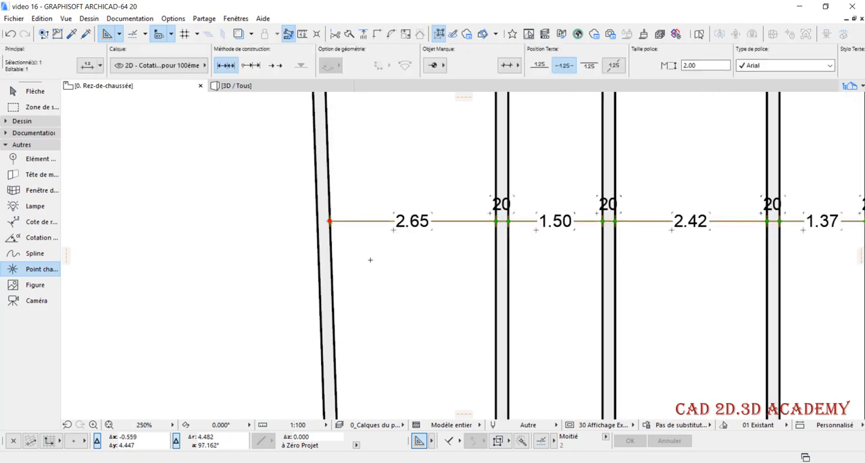
scroll(376, 257, "down", 2)
key("Escape")
Try to move the tilted wall horizontally to the left, and undo the move
left_click(338, 277, "shift")
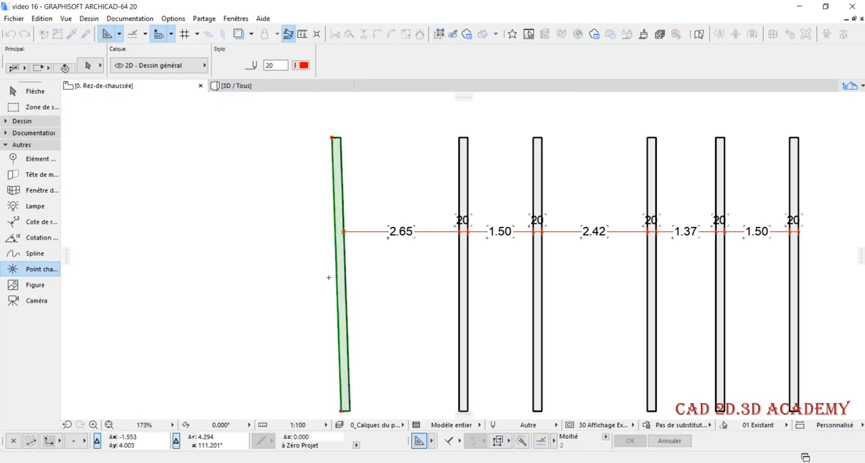
key("ctrl+d")
left_click(331, 277)
left_click(300, 277)
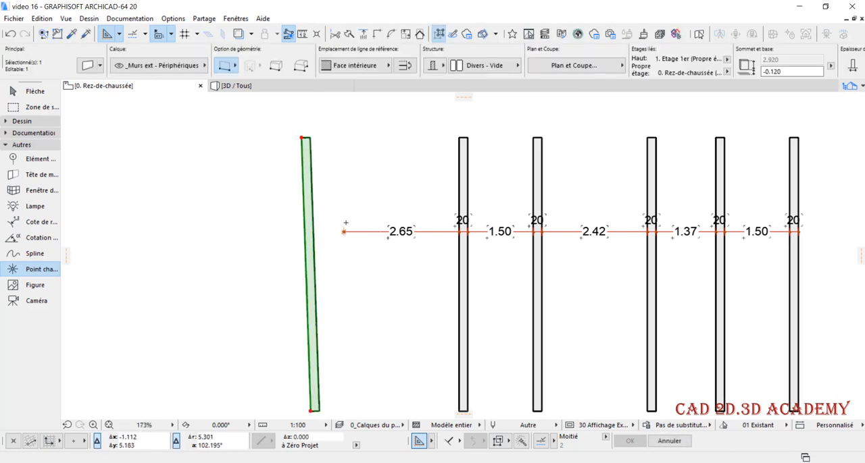
key("ctrl+z")
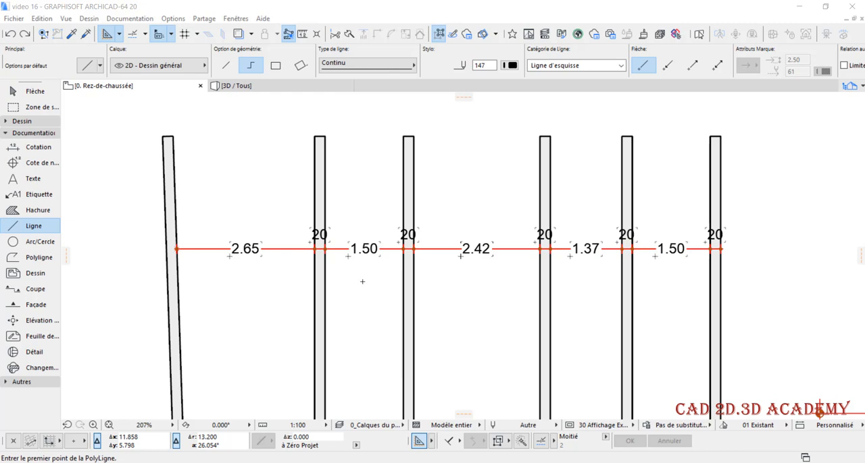
Move the thickness dimension text of the first vertical wall beside the tilted wall to the left, clear of the wall, and deselect it
scroll(304, 249, "up", 3)
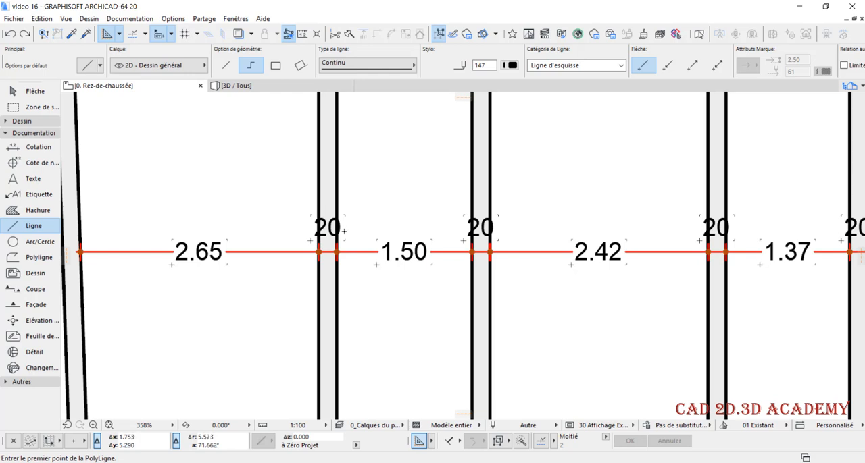
left_click(312, 218, "shift")
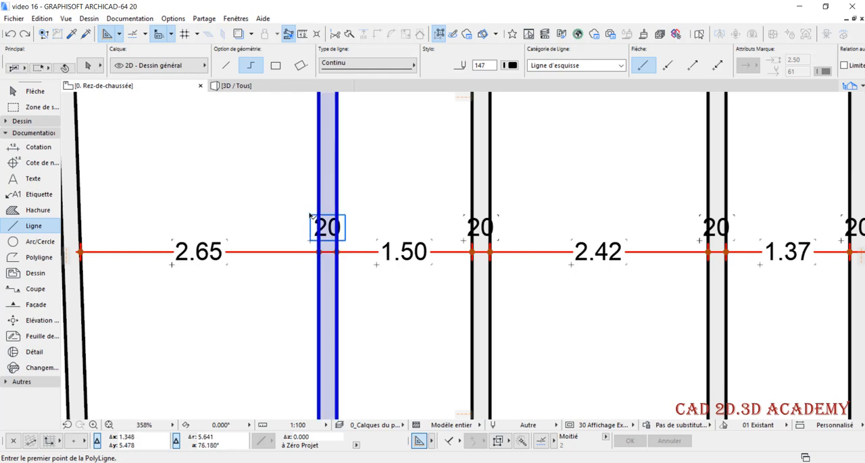
left_click(310, 218)
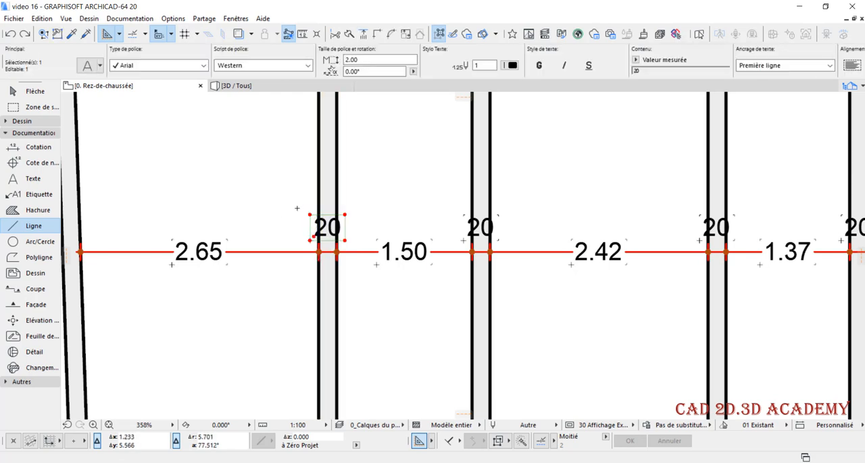
left_click(320, 242)
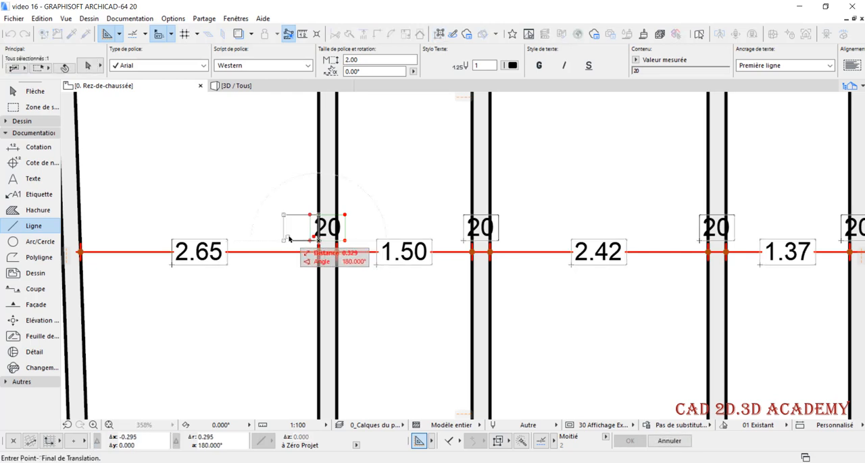
left_click(288, 241)
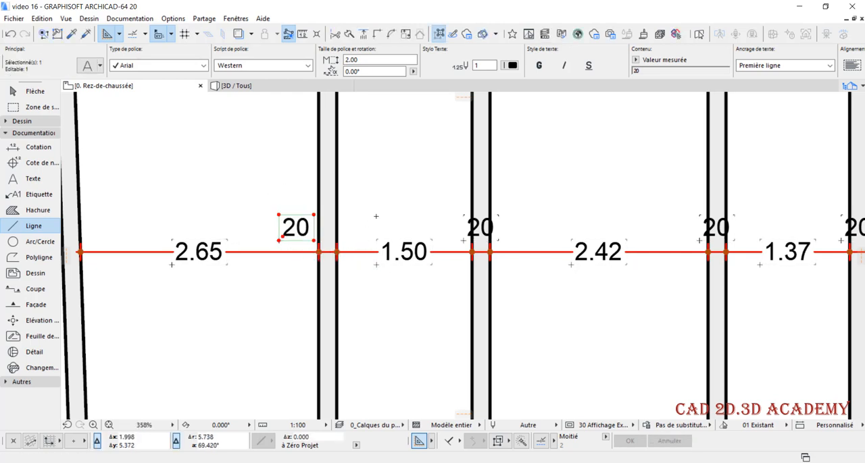
key("Escape")
Move the second vertical wall's thickness dimension text to the left, clear of the wall, and deselect it
scroll(517, 233, "up", 1)
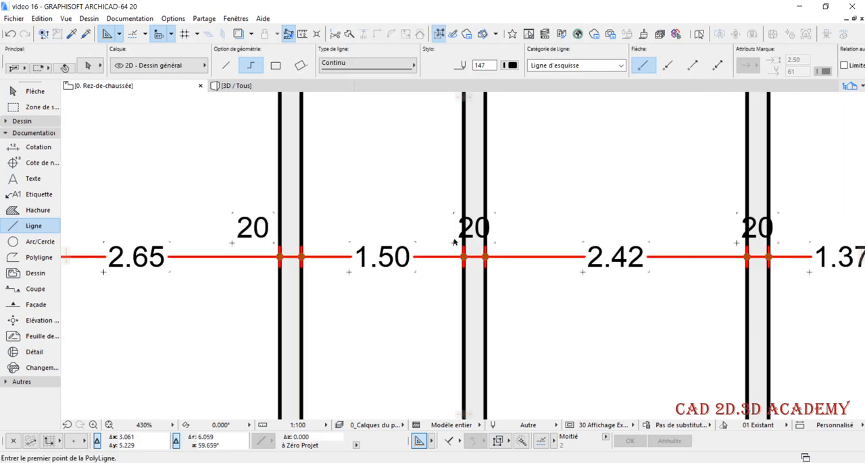
left_click(456, 243)
left_click(456, 245)
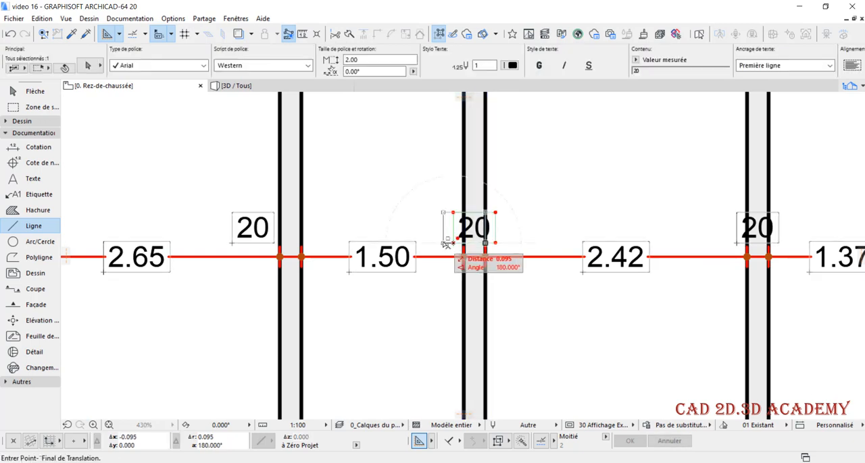
left_click(423, 243)
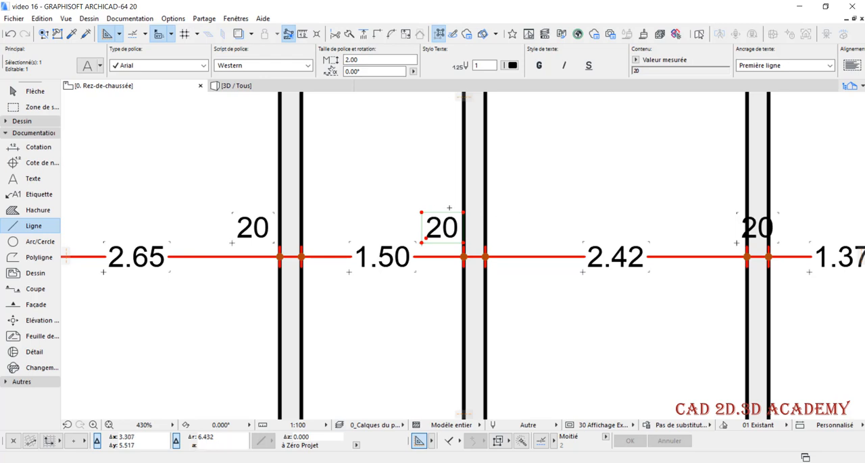
key("Escape")
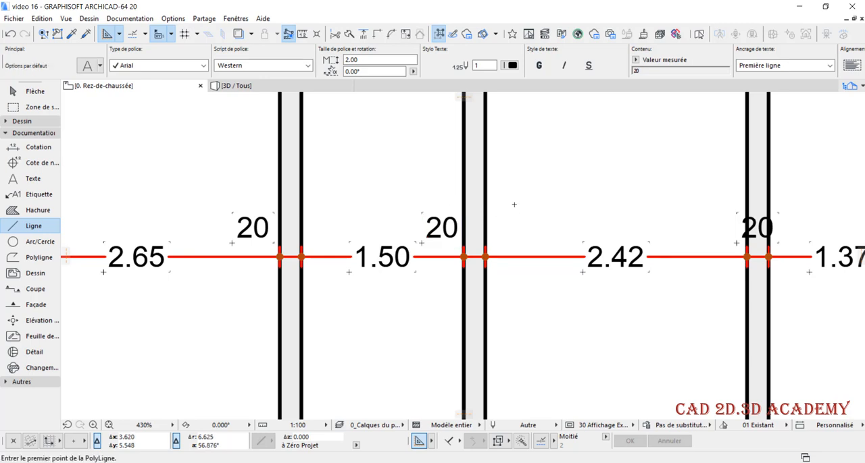
Try to move the 1.50 dimension text between the first two vertical walls up and left above the line, and undo it
left_click(351, 274)
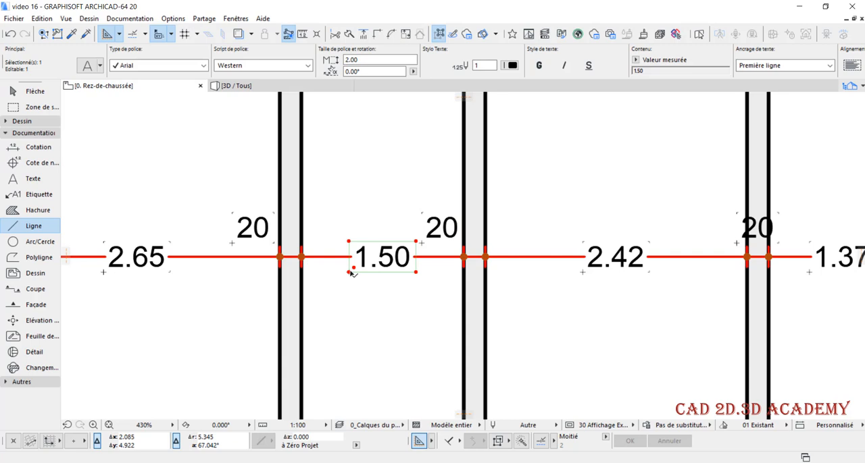
key("ctrl+d")
left_click(351, 273)
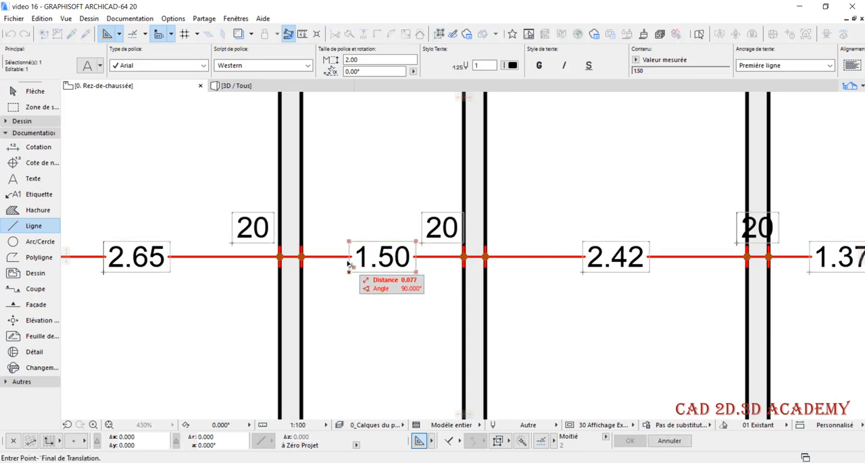
scroll(335, 263, "down", 1)
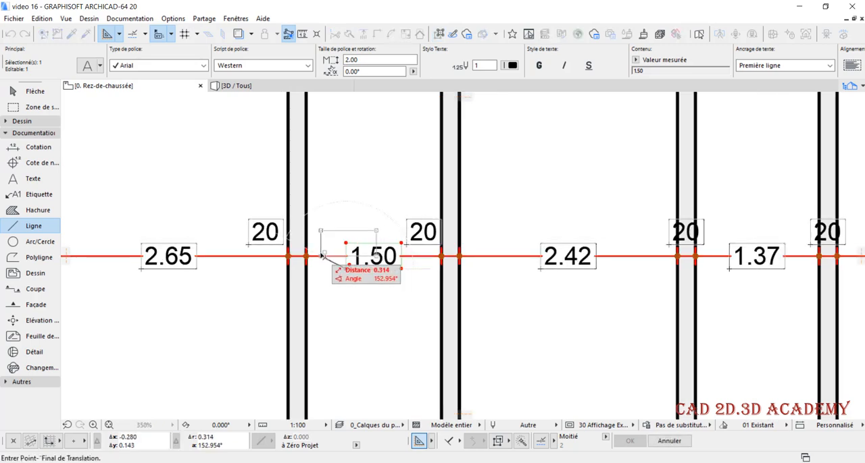
left_click(322, 256)
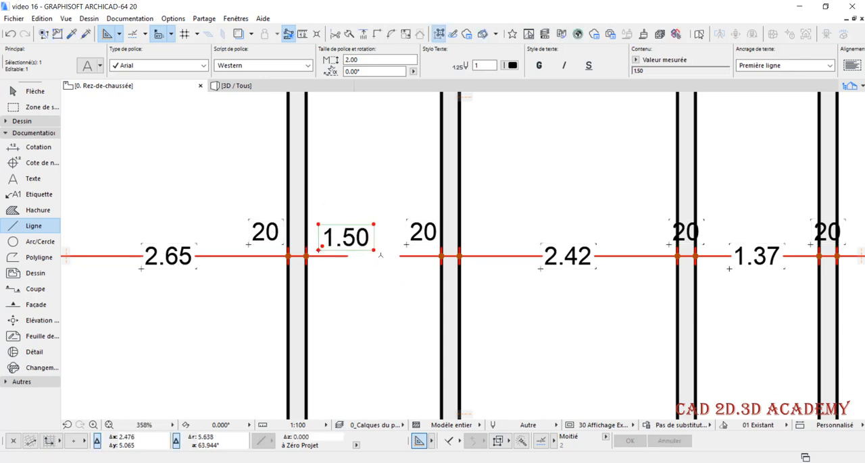
scroll(379, 255, "up", 1)
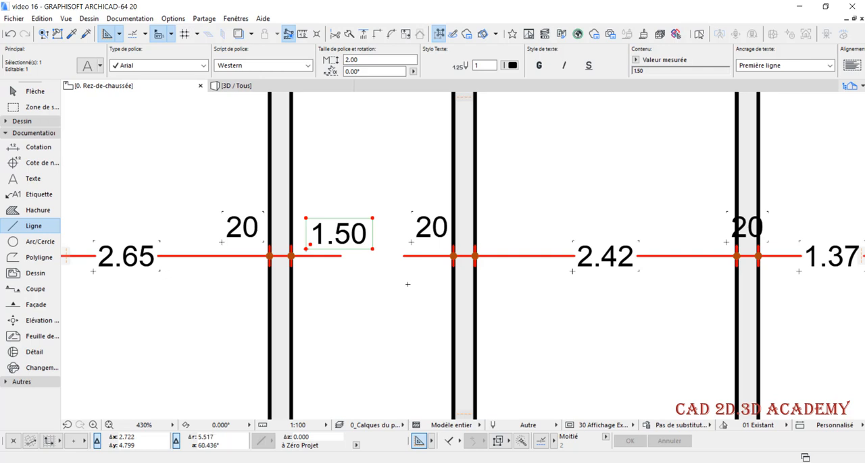
key("ctrl+z")
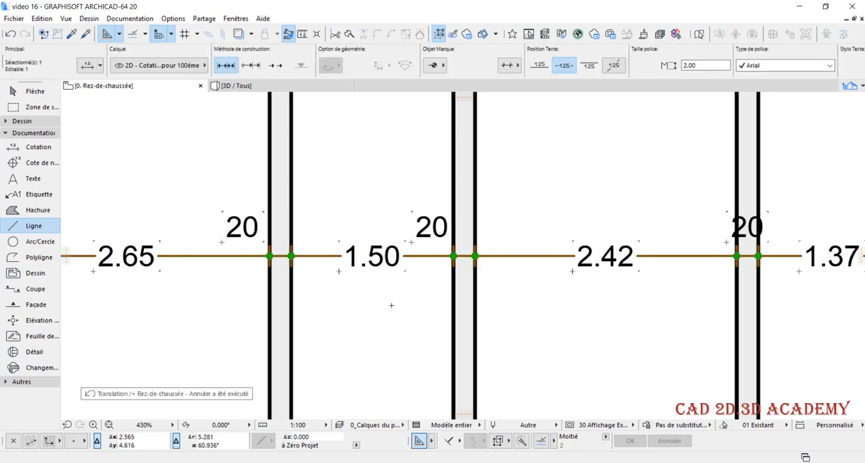
Set the horizontal dimension chain's text position to above the dimension line, and deselect the chain
scroll(398, 299, "down", 4)
scroll(373, 305, "up", 3)
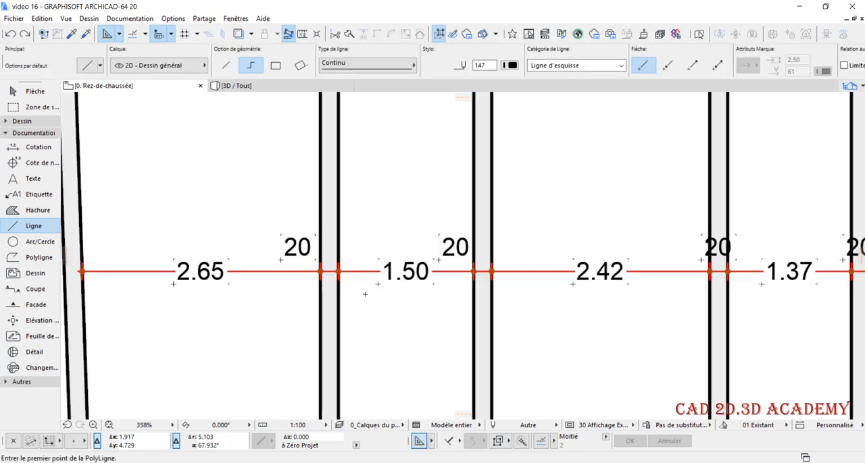
left_click(276, 272, "shift")
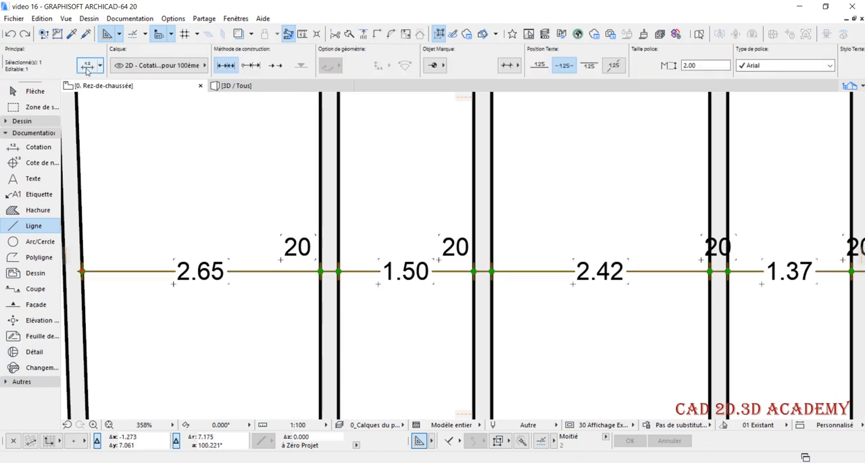
left_click(86, 68)
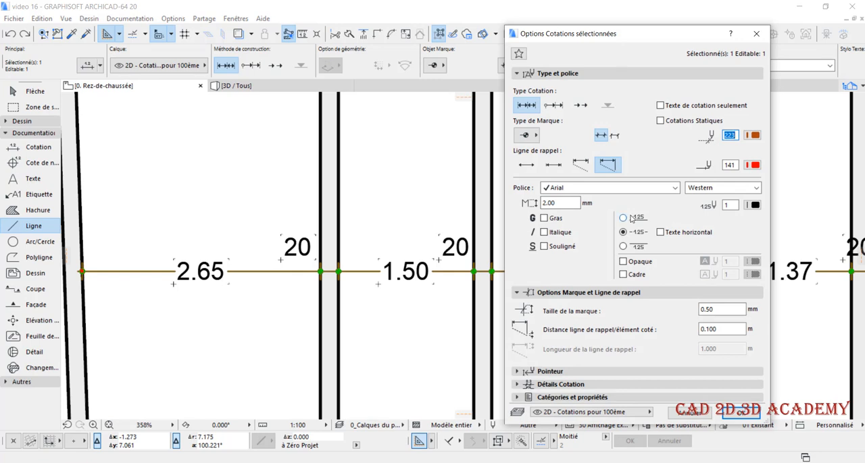
left_click(623, 218)
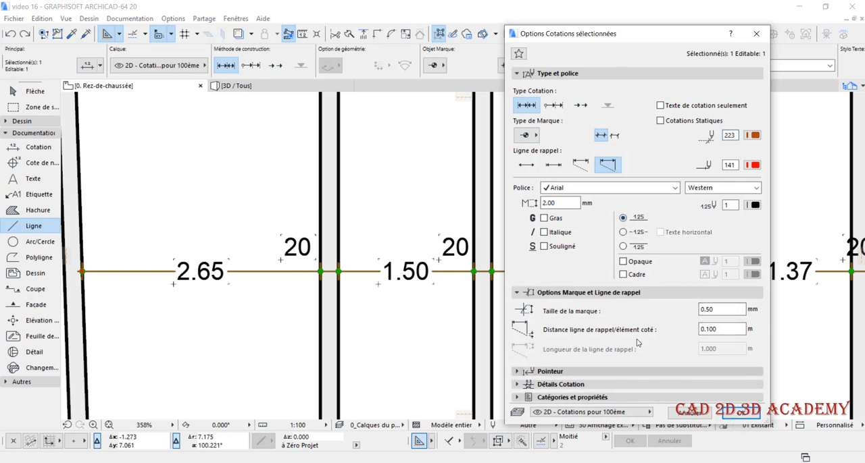
left_click(740, 413)
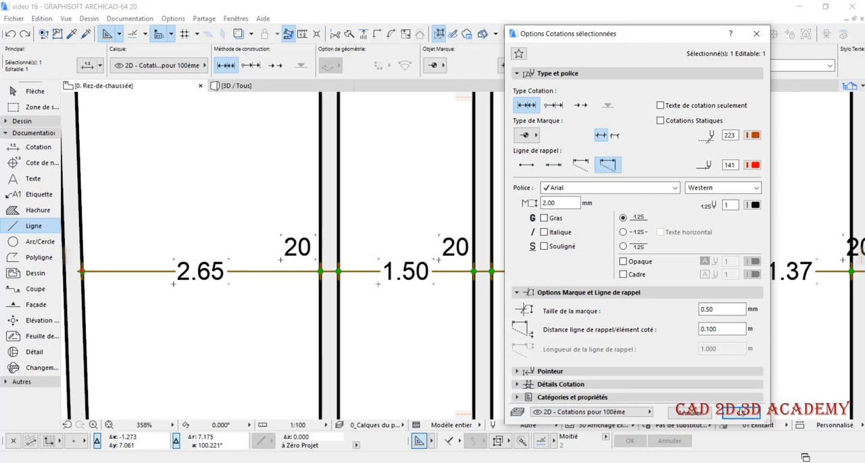
key("Escape")
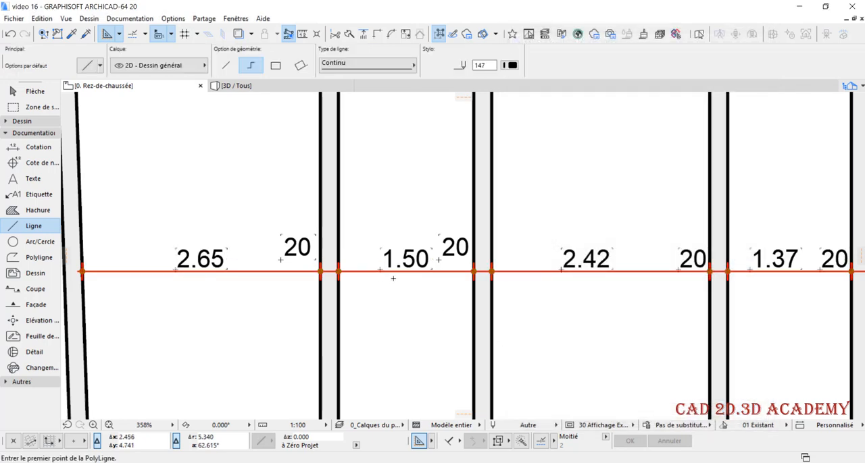
scroll(389, 273, "up", 2)
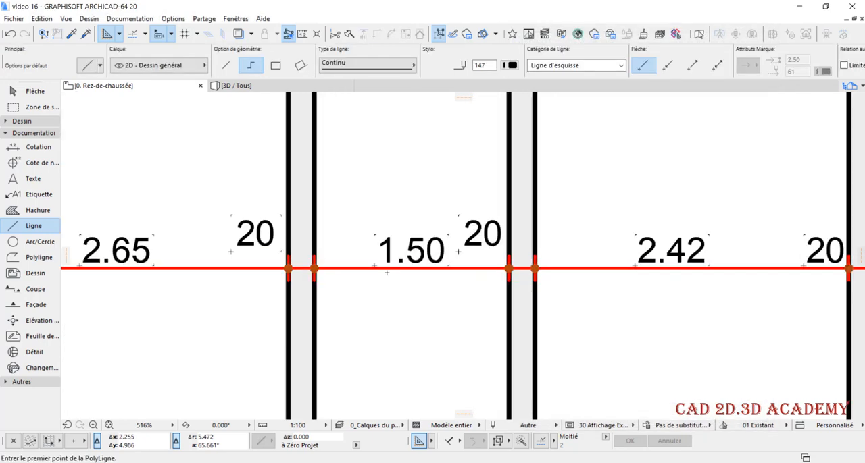
left_click(377, 237, "shift")
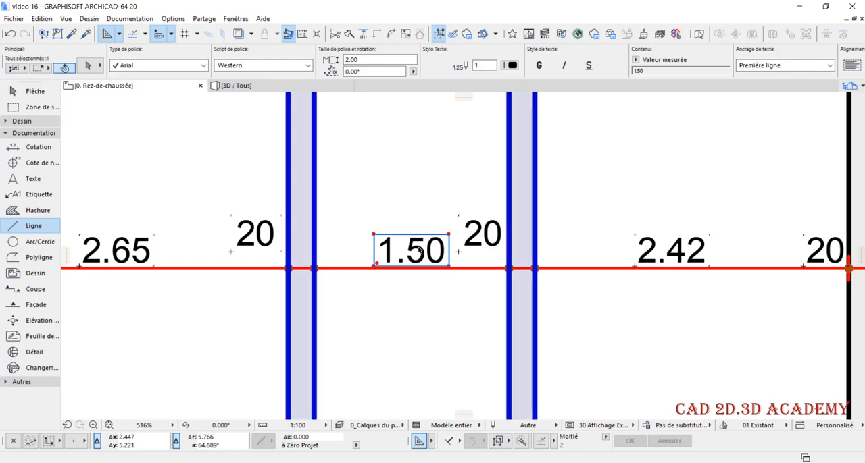
key("Escape")
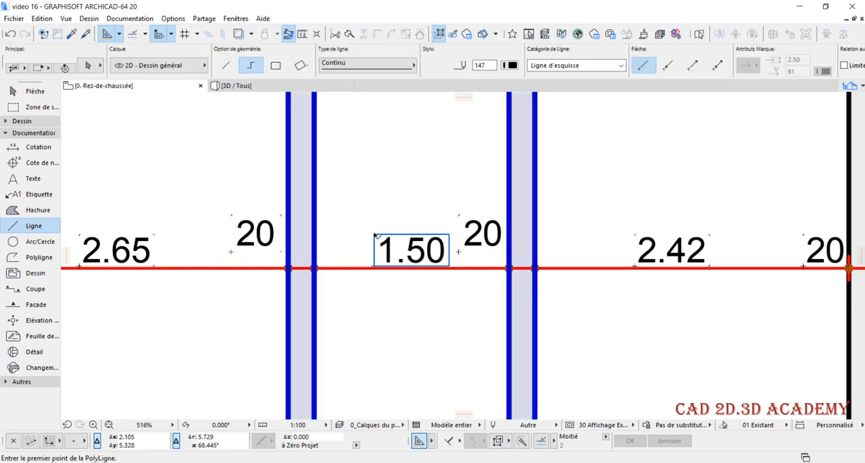
left_click(367, 235, "shift")
scroll(405, 253, "down", 1)
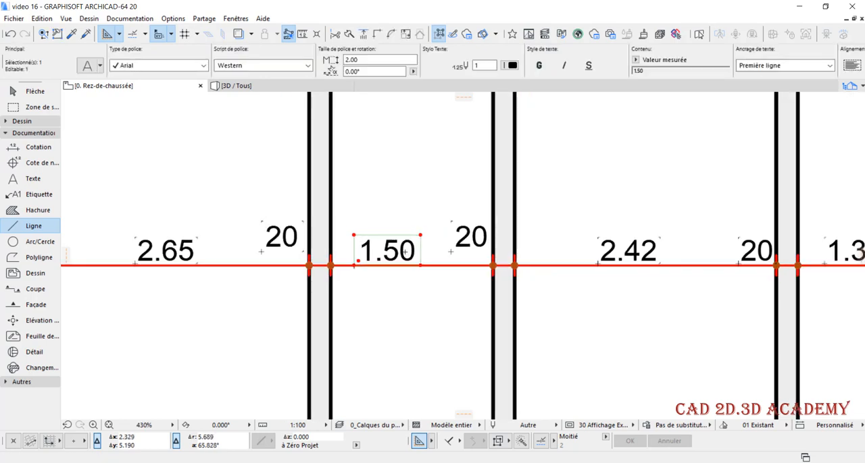
key("Escape")
scroll(477, 291, "down", 2)
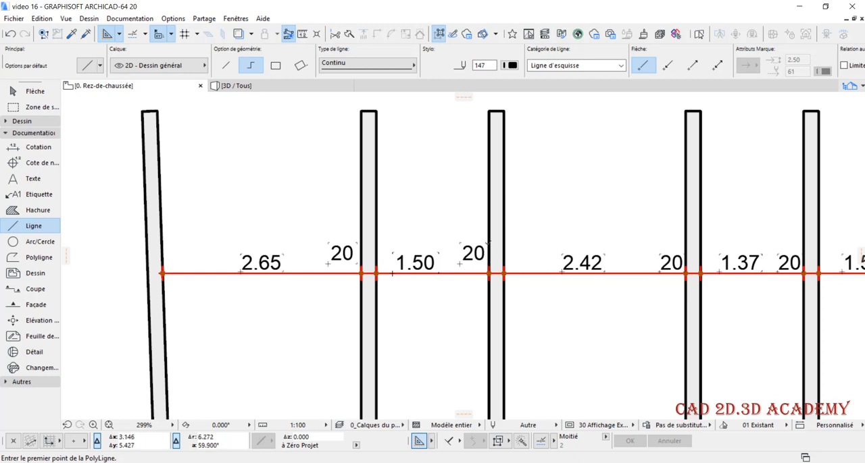
Try to move the 1.50 dimension text up and left past the first vertical wall, and undo the move
left_click(392, 253, "shift")
left_click_drag(392, 252, 292, 196)
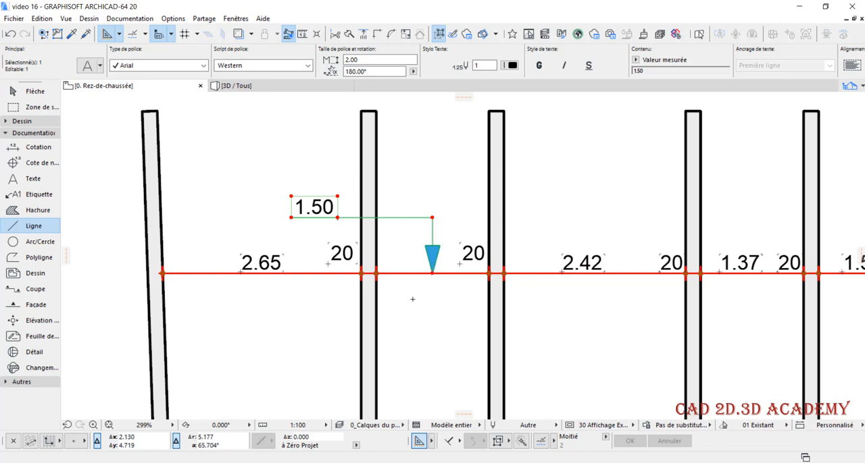
key("ctrl+z")
key("Escape")
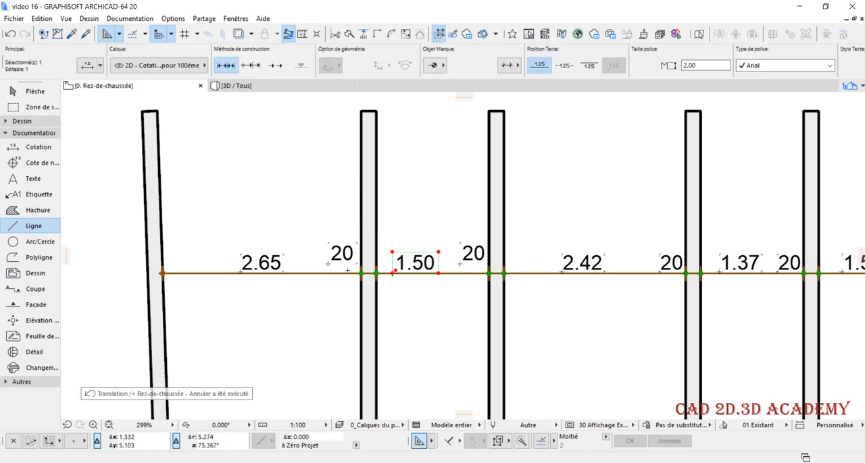
Move the first vertical wall's thickness dimension text up and left, well above the dimension line
left_click(328, 264)
key("Escape")
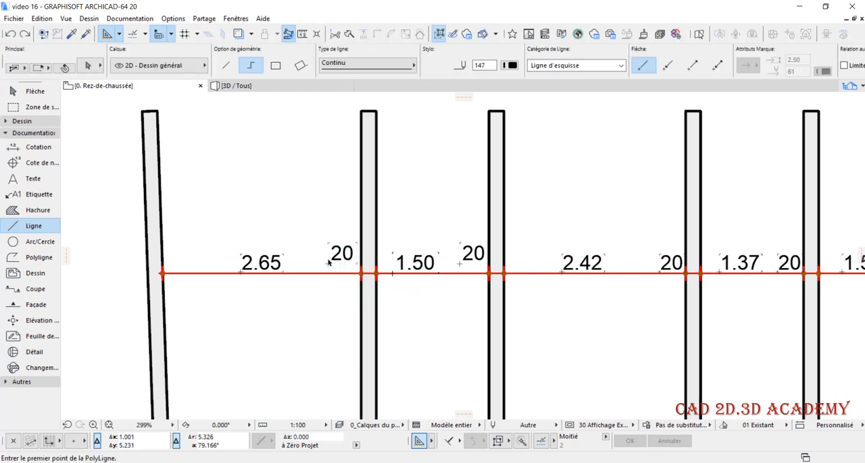
left_click(328, 263, "shift")
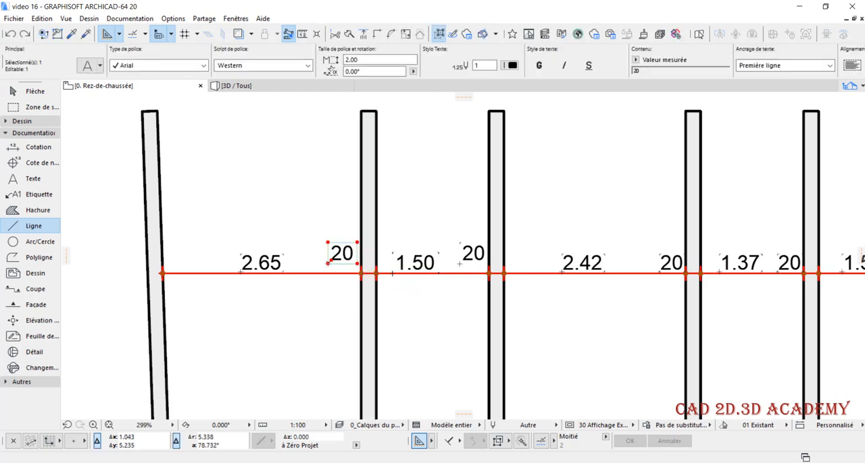
left_click(328, 263)
left_click(284, 211)
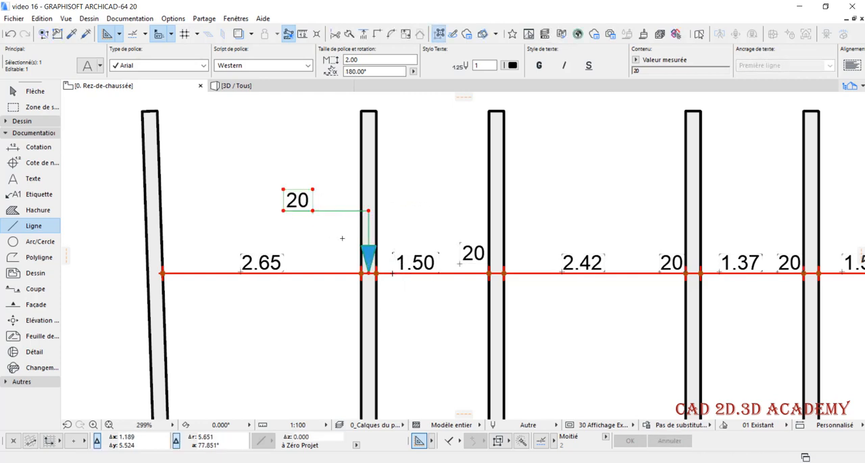
Remove the pointer from the first vertical wall's thickness dimension text, and add it back
scroll(348, 242, "up", 1)
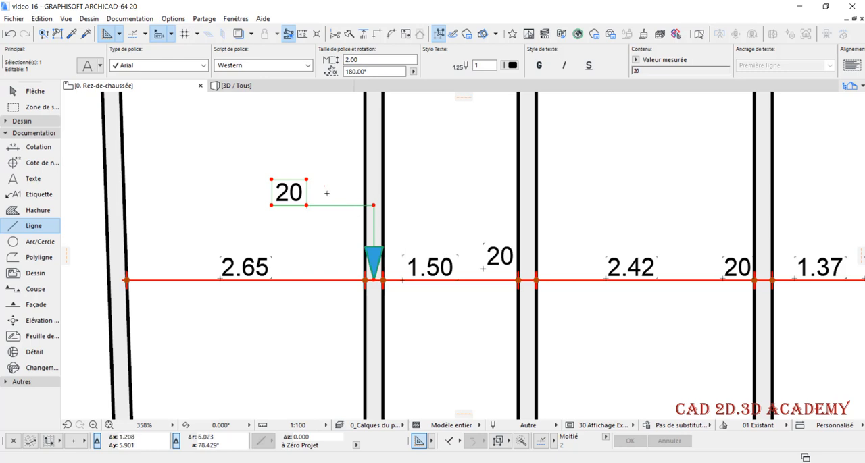
left_click(87, 66)
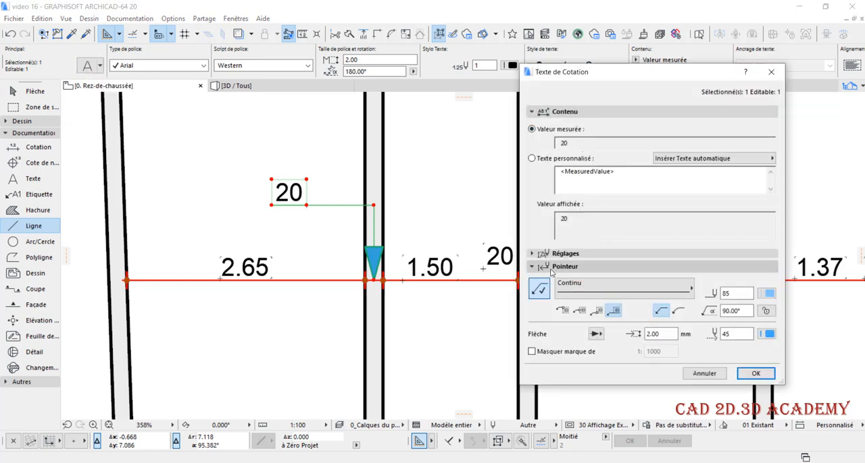
left_click(538, 290)
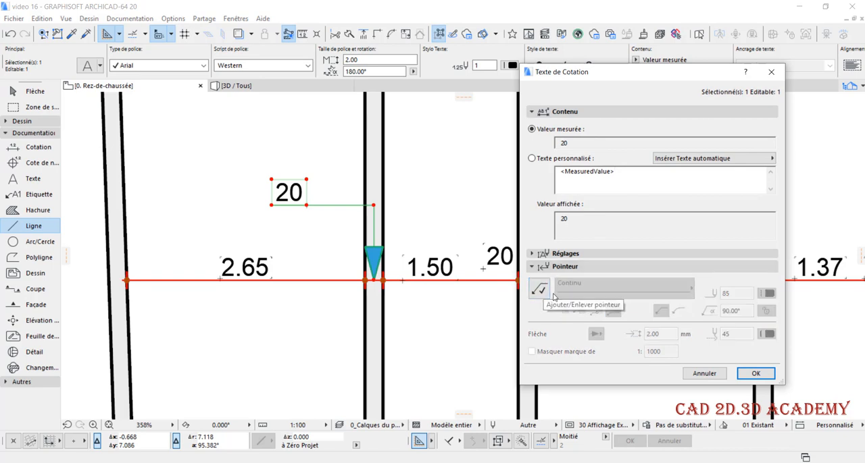
left_click(754, 375)
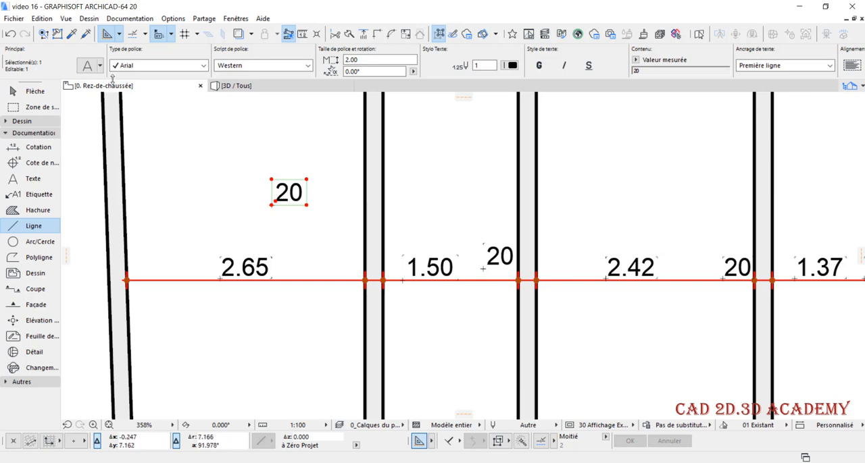
key("ctrl+t")
left_click(538, 289)
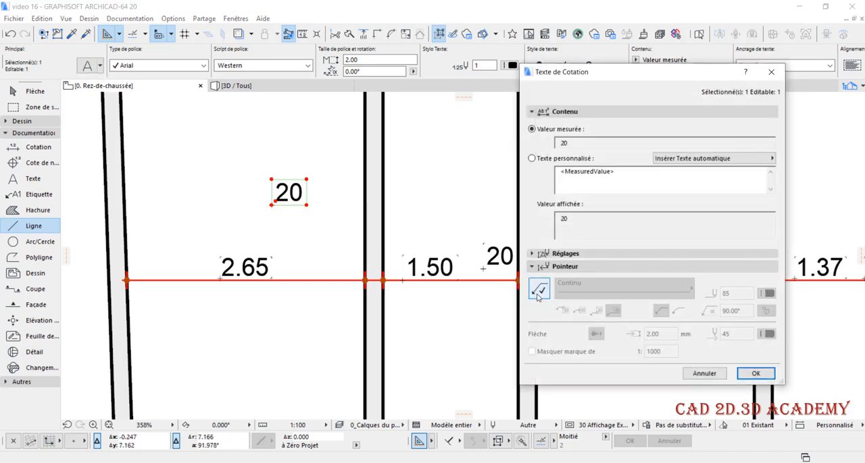
left_click(755, 373)
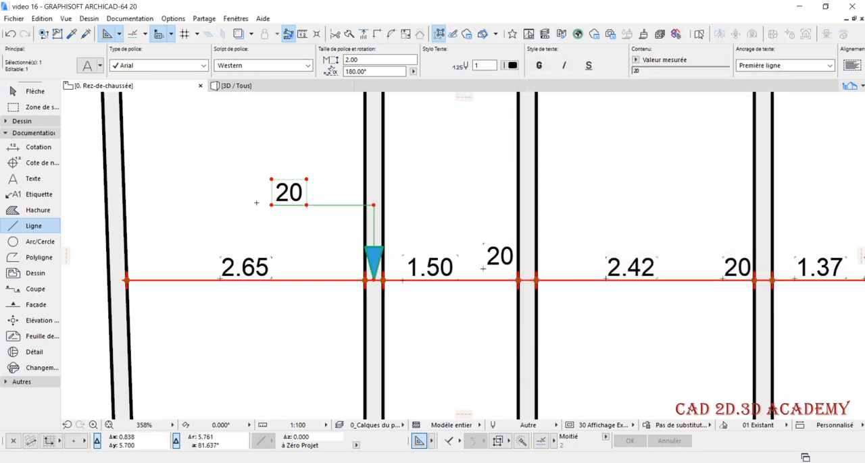
Set the thickness text's pointer line pen to red 141 and attach the pointer at the top of the text
key("ctrl+t")
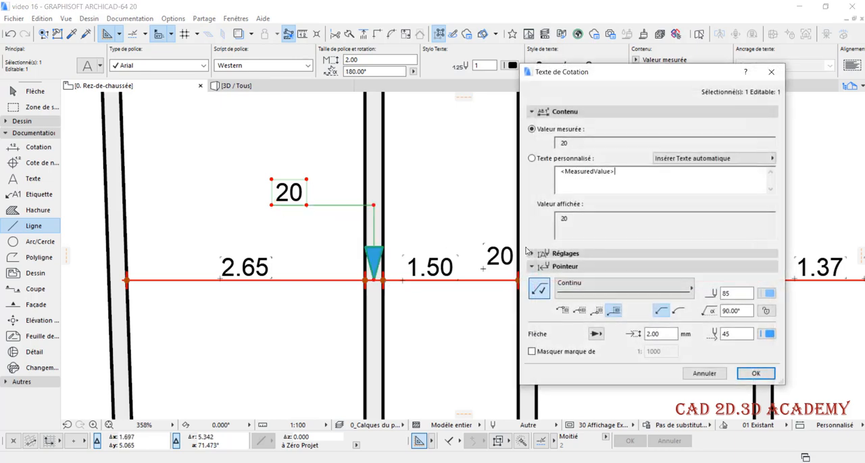
left_click(766, 294)
left_click(611, 371)
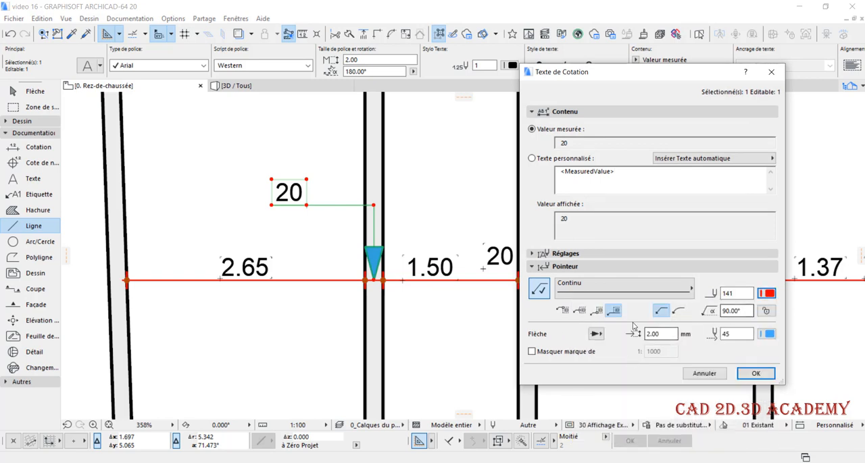
left_click(563, 312)
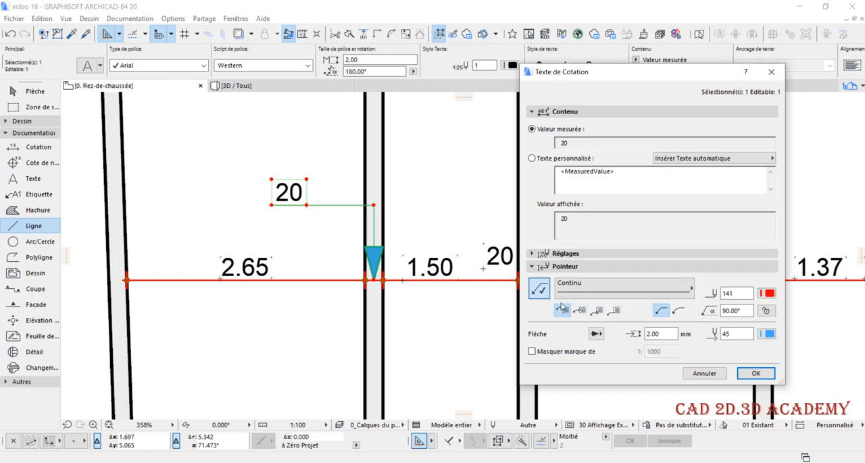
left_click(755, 373)
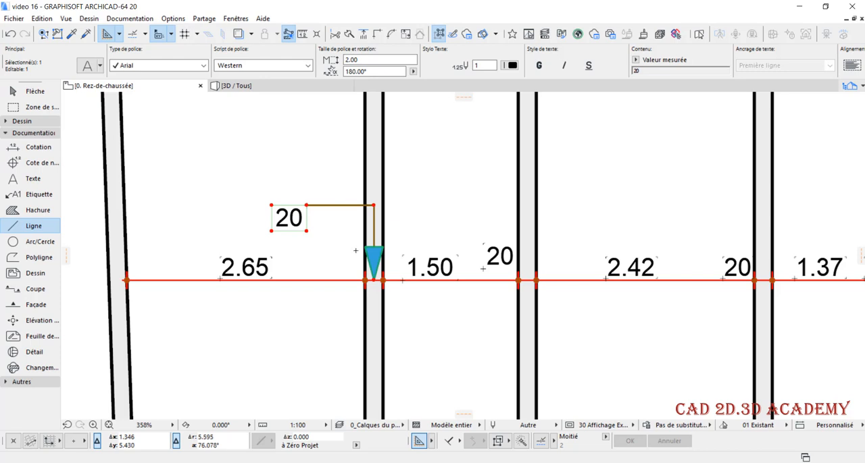
Attach the thickness text's pointer at the middle of the text
key("ctrl+t")
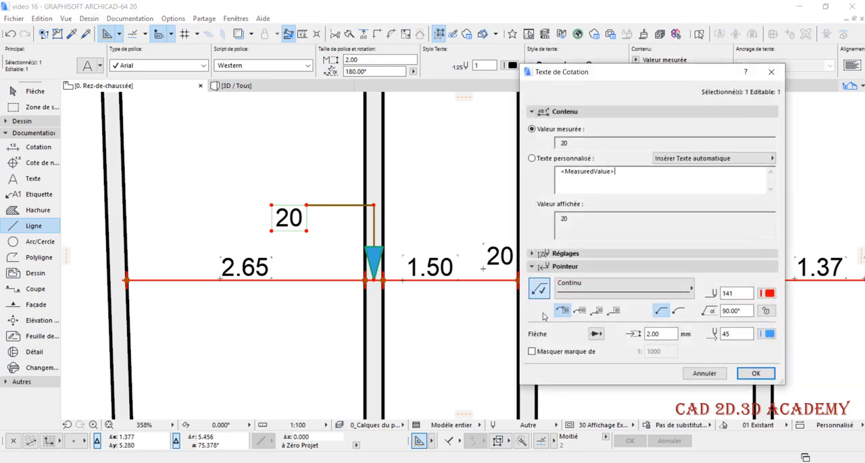
left_click(580, 312)
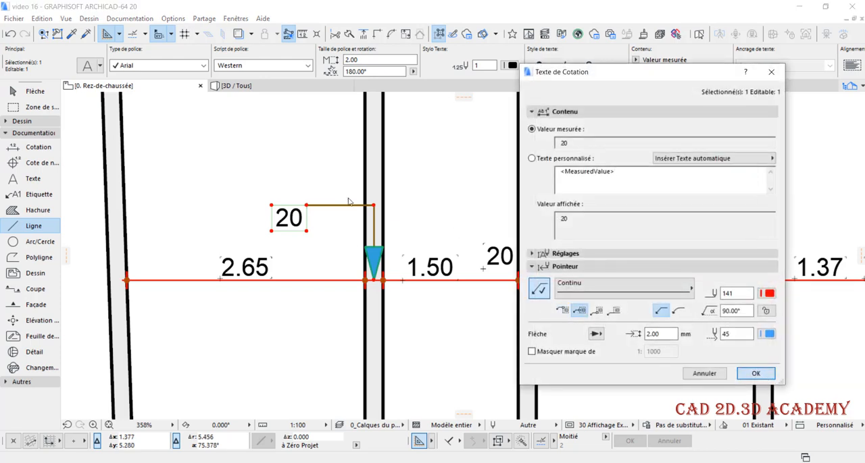
left_click(755, 373)
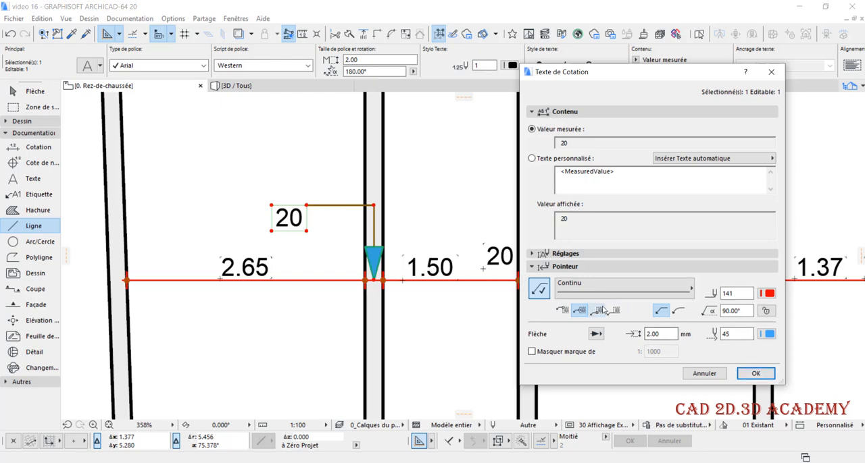
left_click(751, 375)
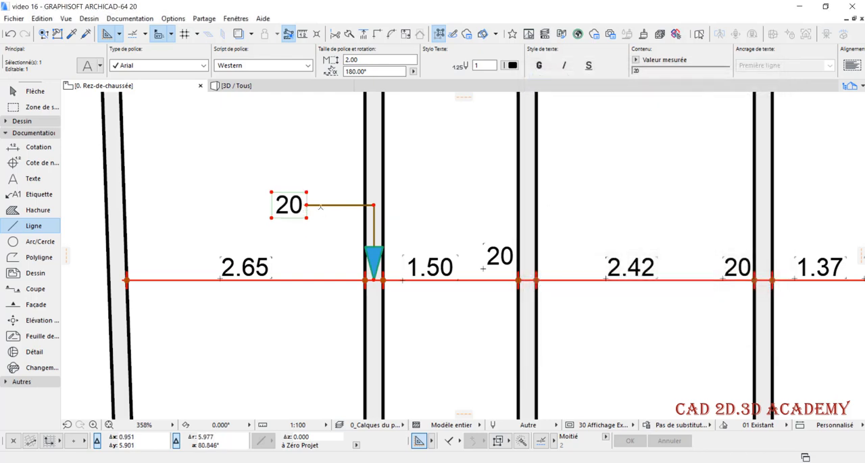
Attach the thickness text's pointer at the bottom of the text, and change it to the option that underlines the text
key("ctrl+t")
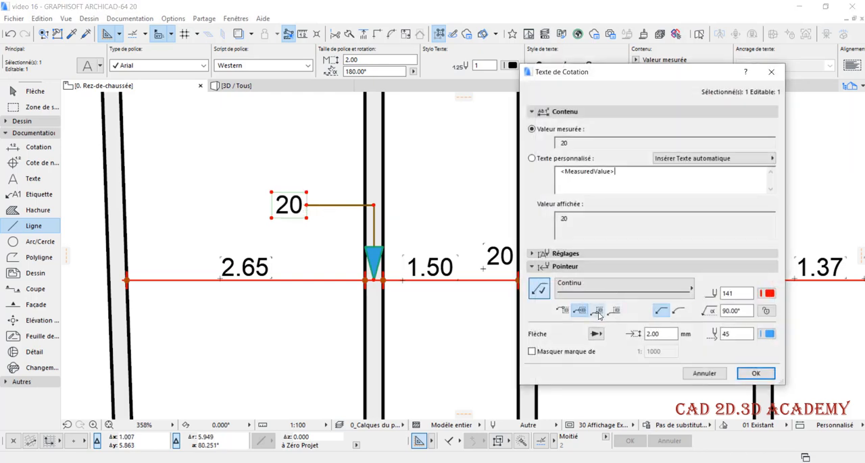
left_click(597, 310)
left_click(754, 373)
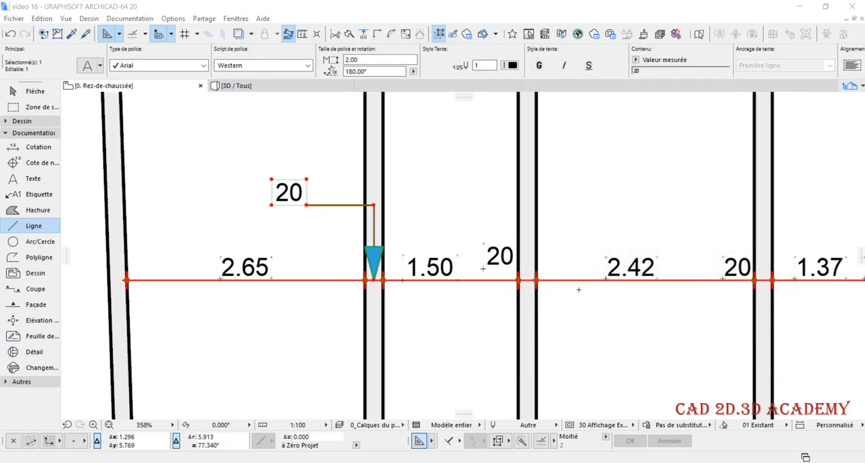
key("ctrl+t")
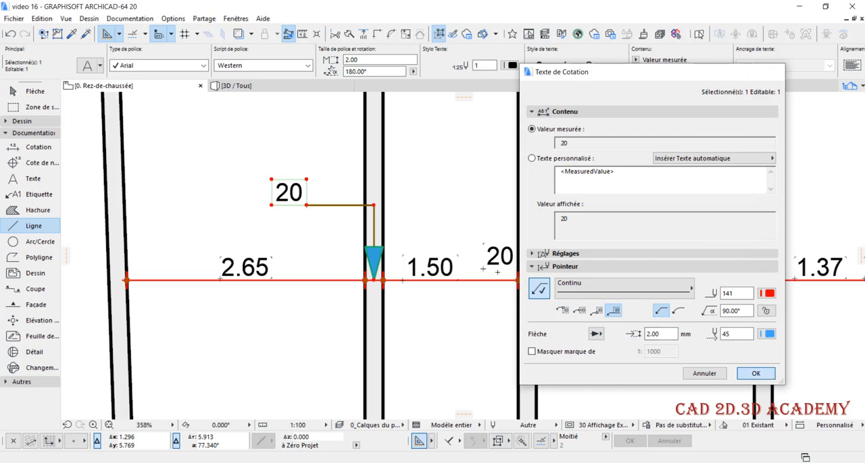
left_click(772, 377)
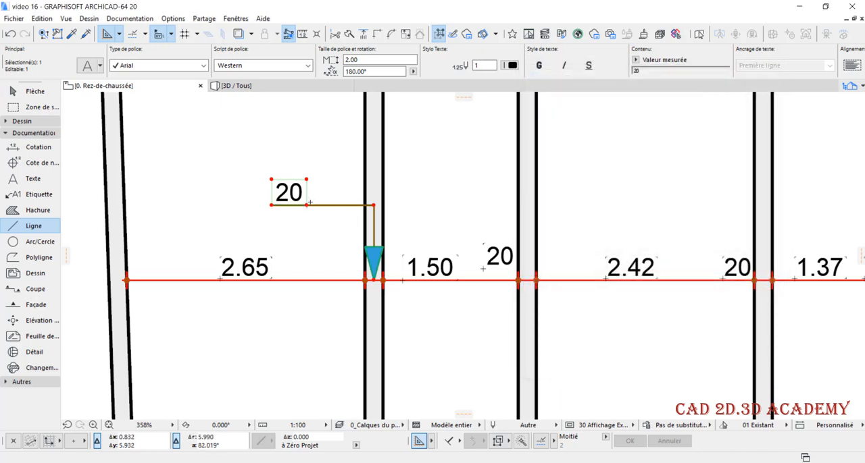
Set the angle of the thickness text's pointer line to 45°
key("ctrl+t")
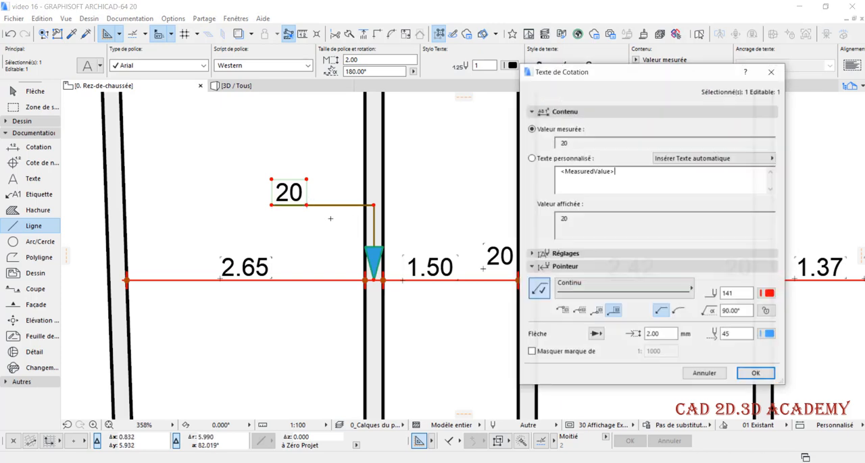
double_click(734, 310)
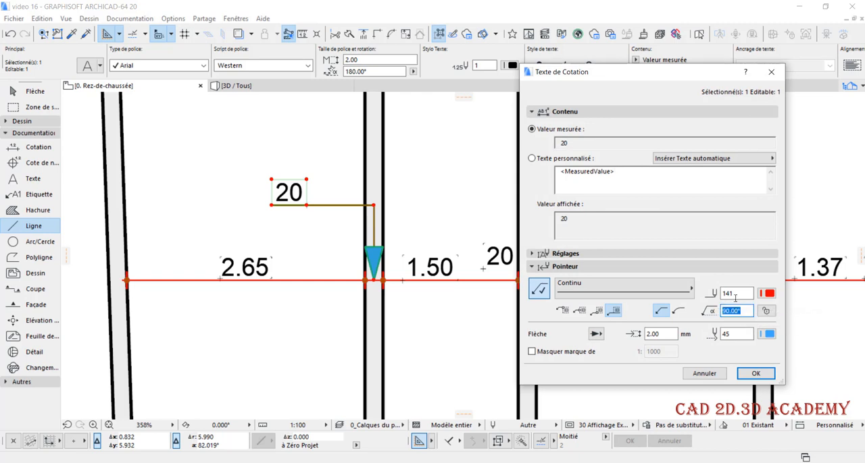
type("4")
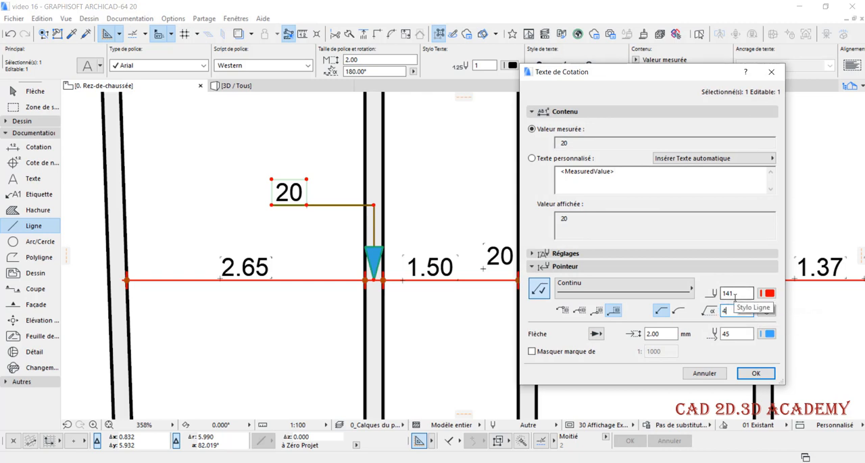
type("5")
left_click(756, 373)
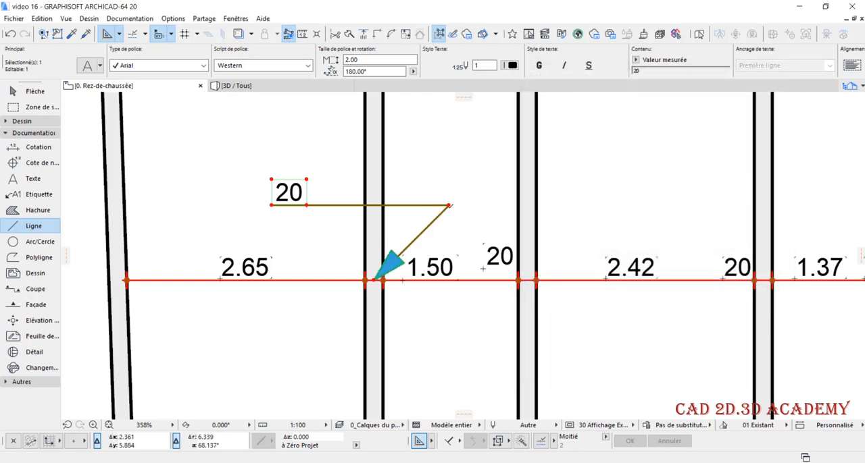
Set the thickness text's pointer line angle to 90°, with an arrowhead size of 1 mm and orange pen 243
key("ctrl+t")
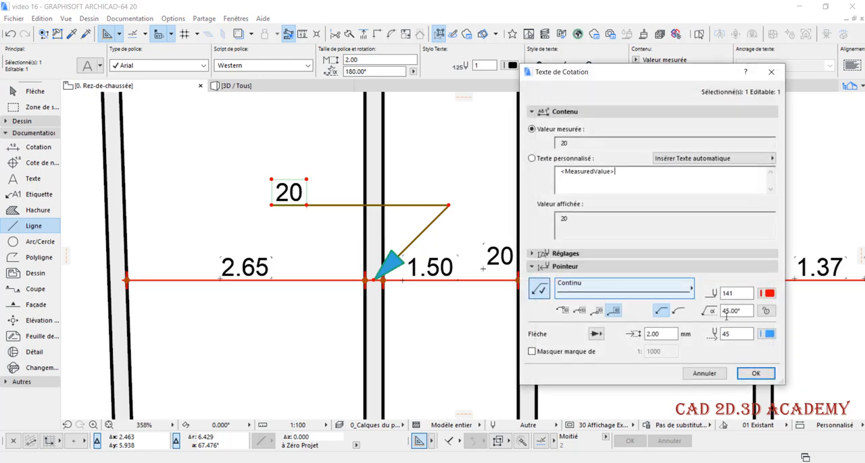
type("90")
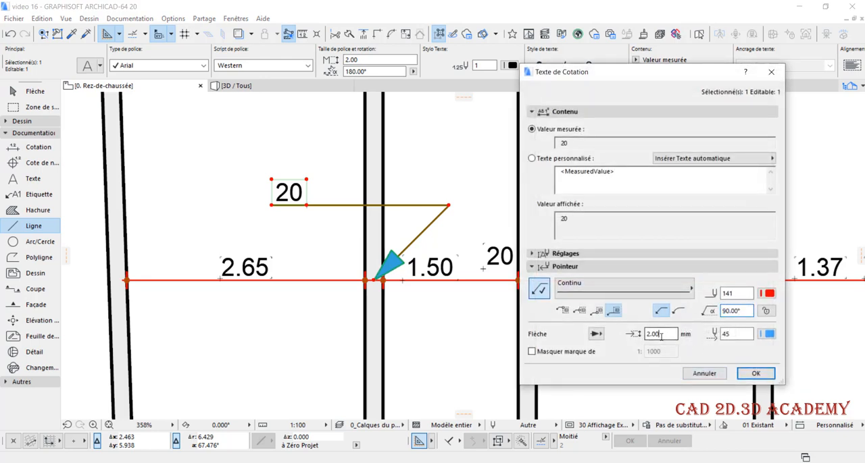
left_click_drag(662, 336, 629, 335)
type("1")
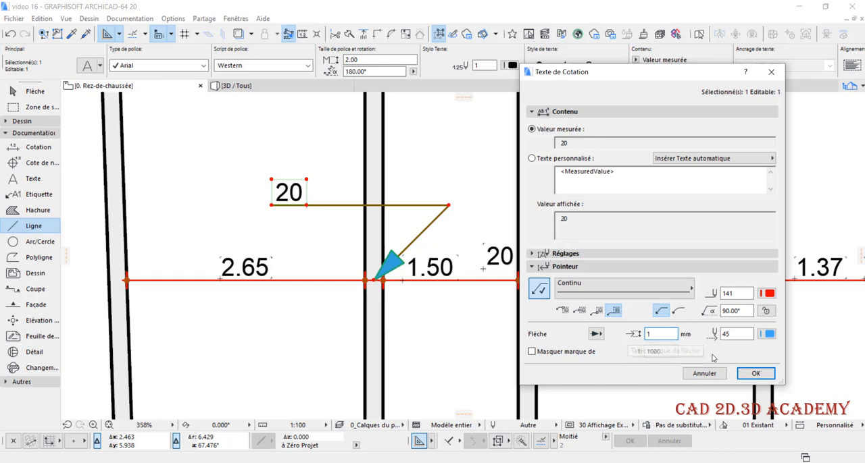
left_click(767, 334)
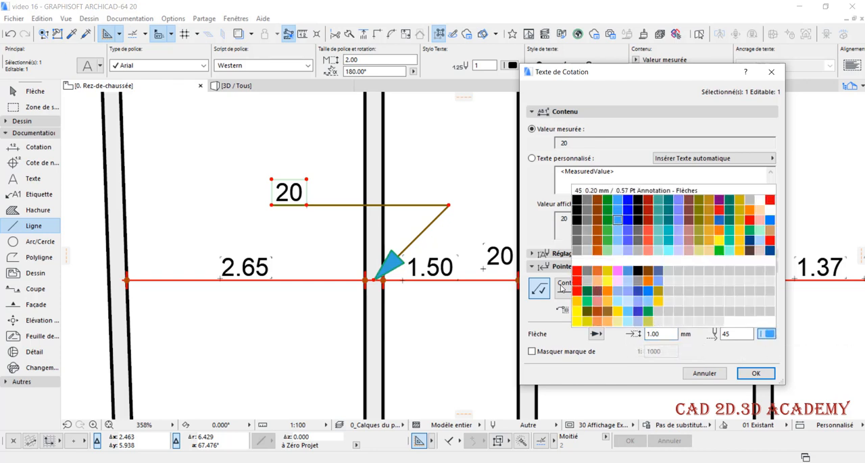
left_click(602, 322)
left_click(755, 374)
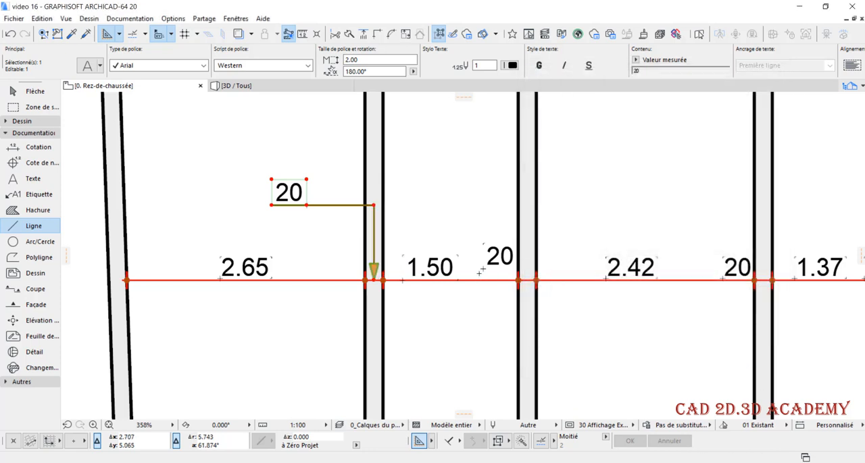
left_click(595, 334)
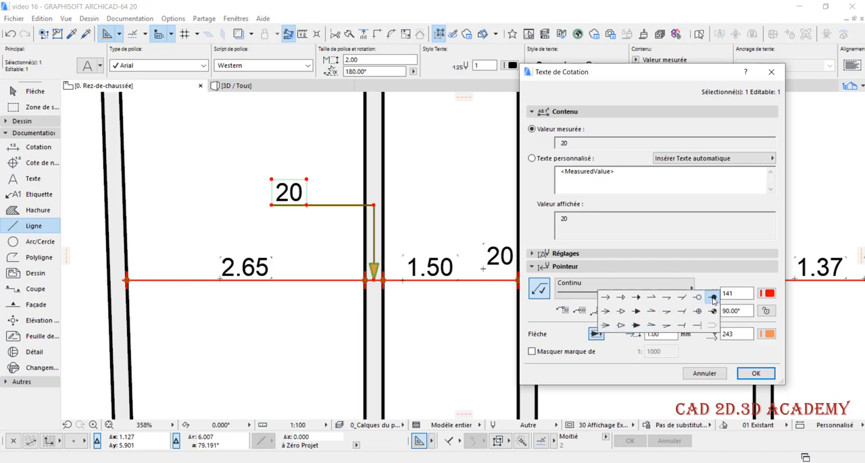
left_click(635, 340)
left_click_drag(662, 335, 626, 335)
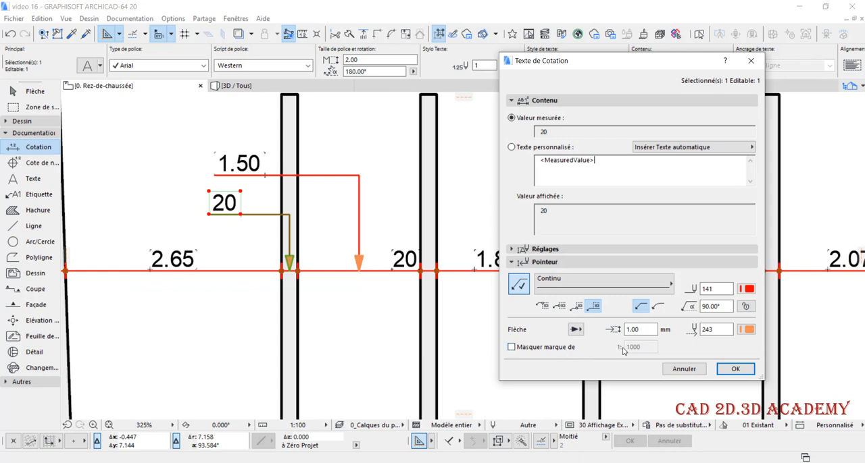
Enable scale-dependent hiding of the arrowhead on the thickness text's pointer and set its scale threshold to 1:100
left_click(557, 349)
left_click(735, 369)
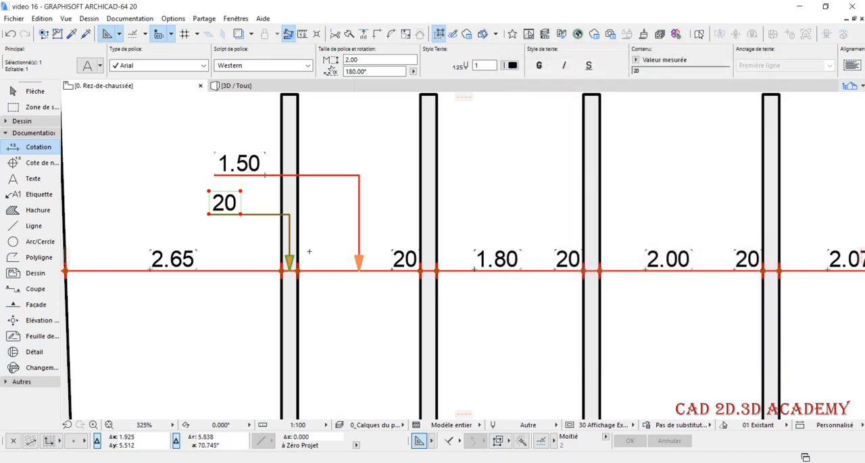
scroll(299, 266, "up", 2)
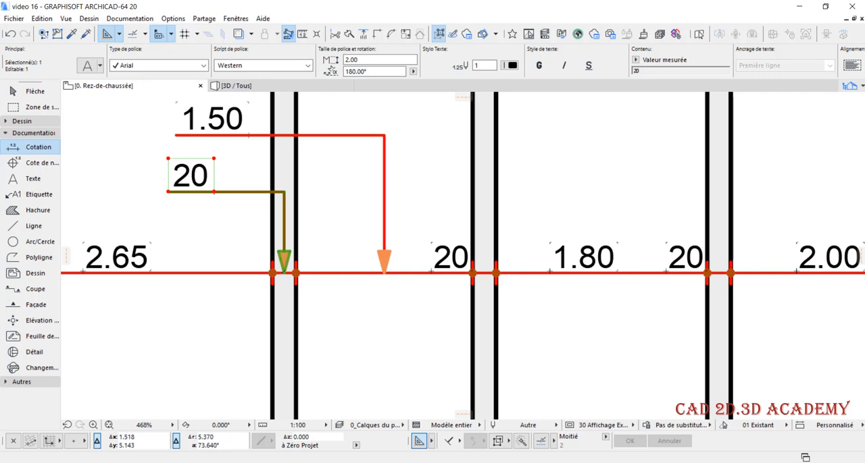
left_click(87, 65)
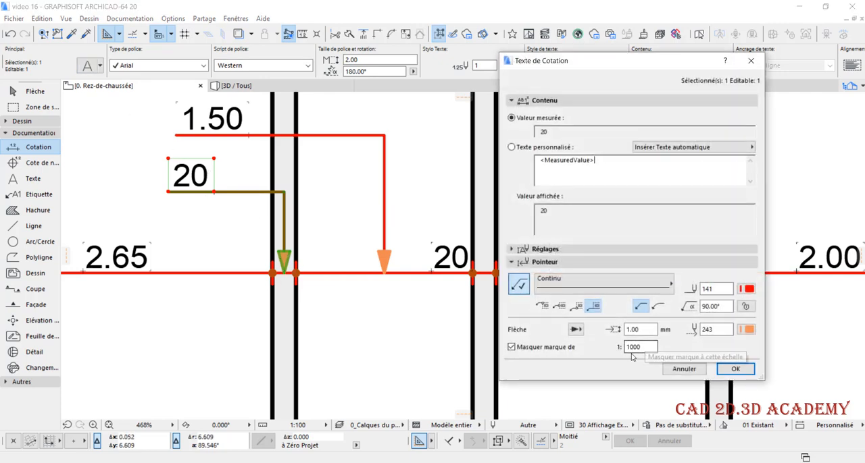
left_click_drag(646, 347, 607, 347)
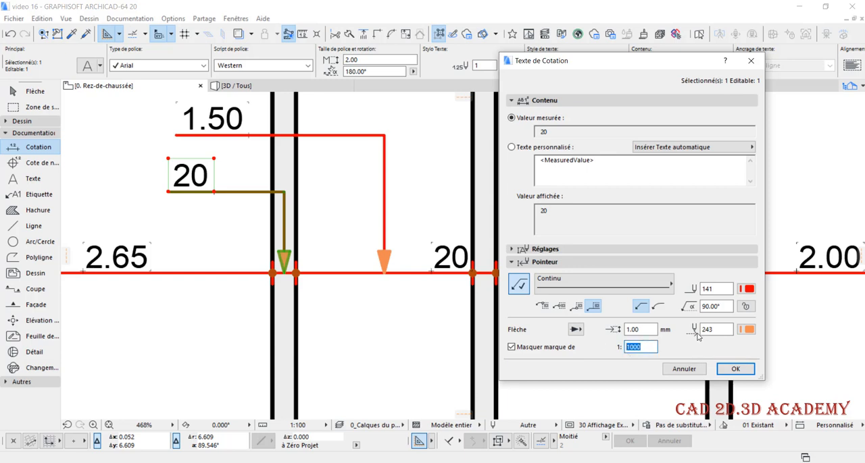
type("10")
left_click(734, 370)
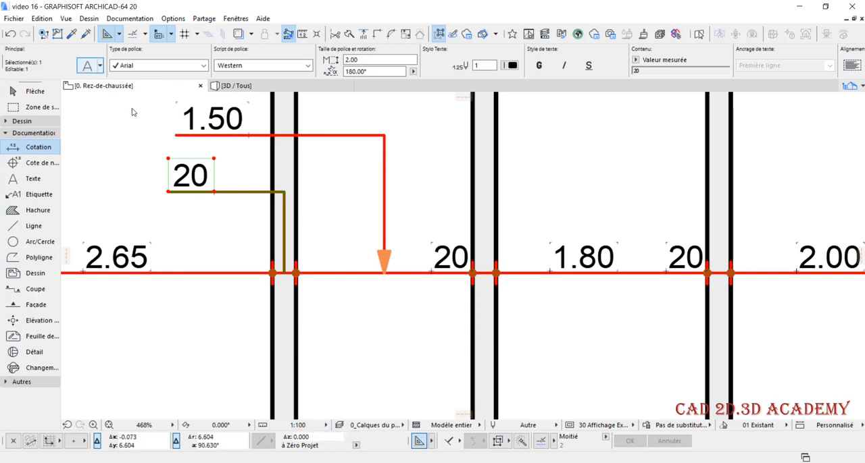
Set the scale threshold for hiding the thickness text's arrowhead to 1:200
left_click(644, 345)
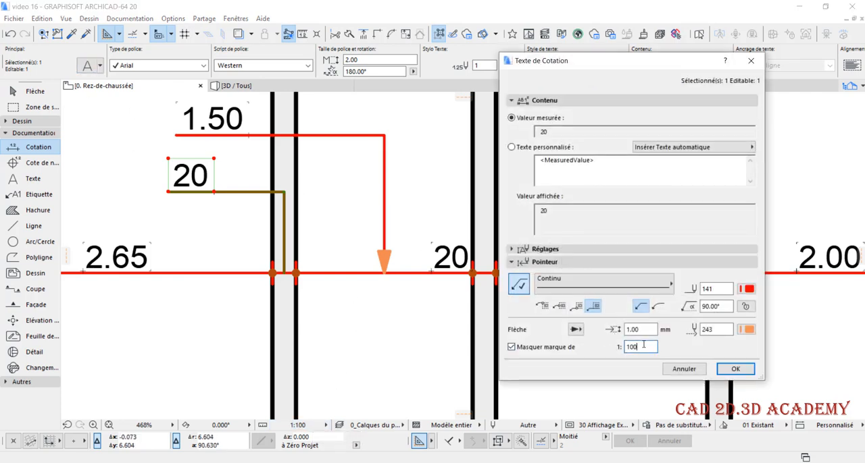
left_click_drag(644, 345, 621, 345)
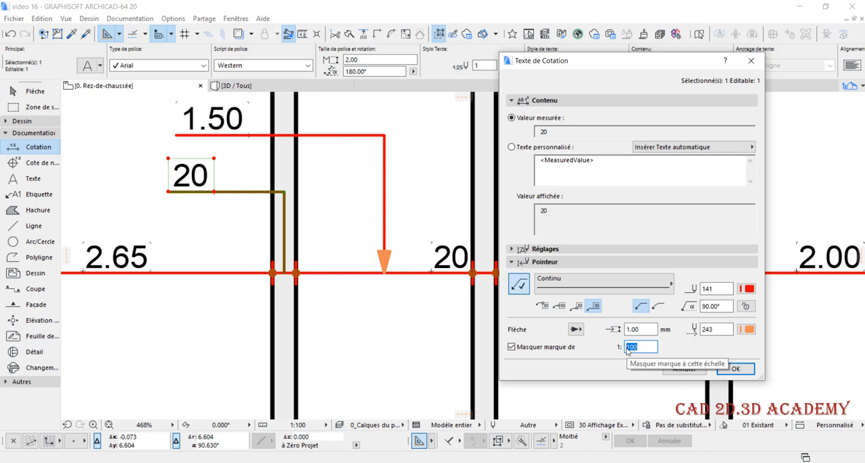
type("200")
left_click(735, 369)
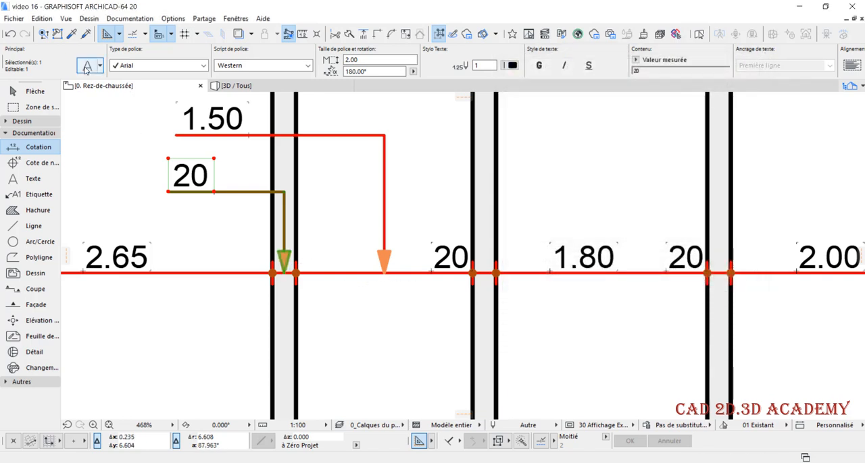
Set the scale threshold for hiding the thickness text's arrowhead to 1:50
left_click_drag(638, 348, 611, 350)
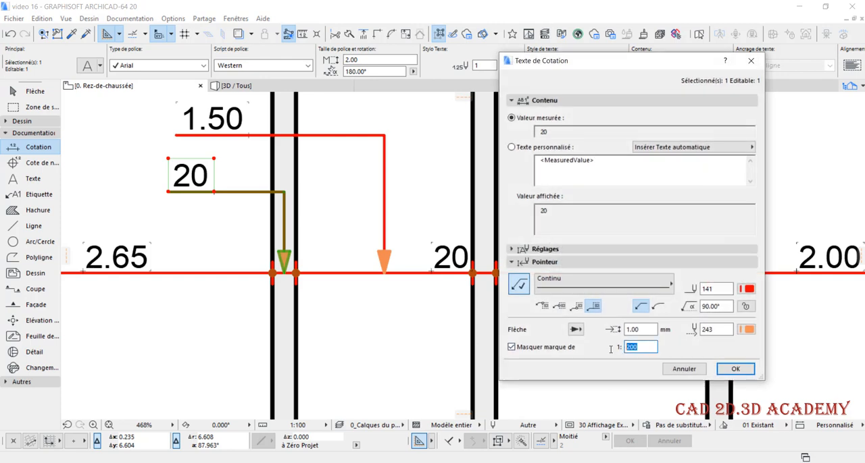
type("50")
left_click(735, 368)
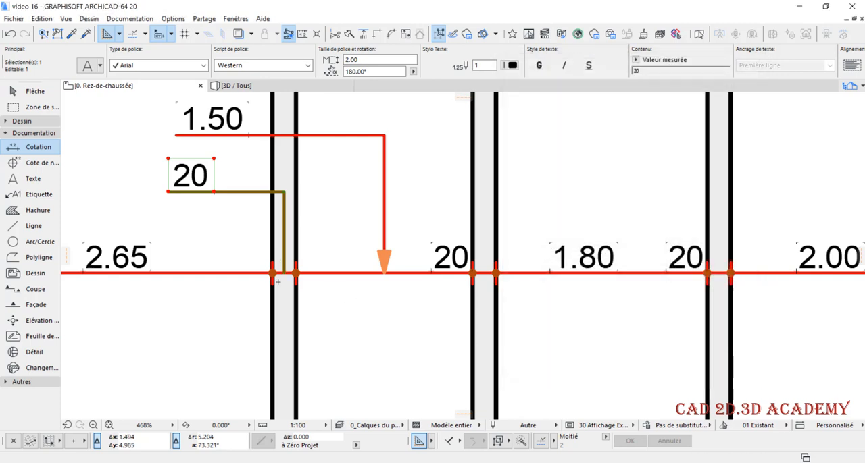
Raise the thickness text's arrowhead hiding threshold beyond the plan scale so the arrowhead is displayed
left_click(89, 70)
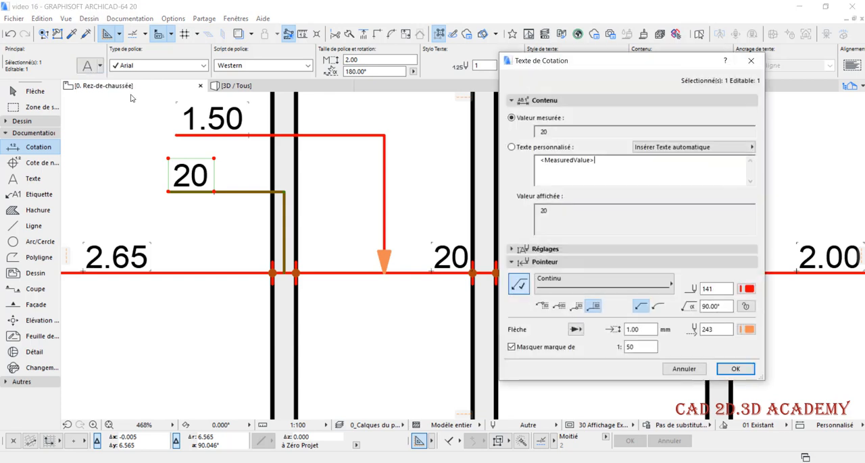
double_click(653, 346)
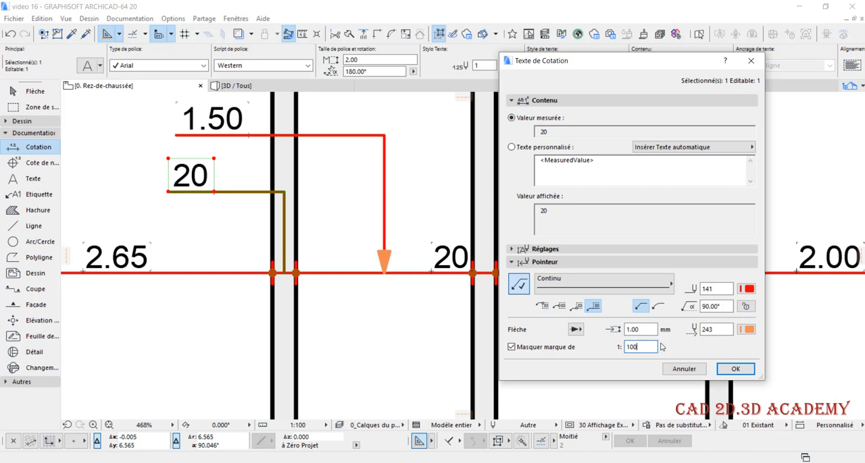
type("100")
key("Return")
Restore the automatic position of all dimension texts in the whole project and accept the alert
scroll(416, 215, "down", 5)
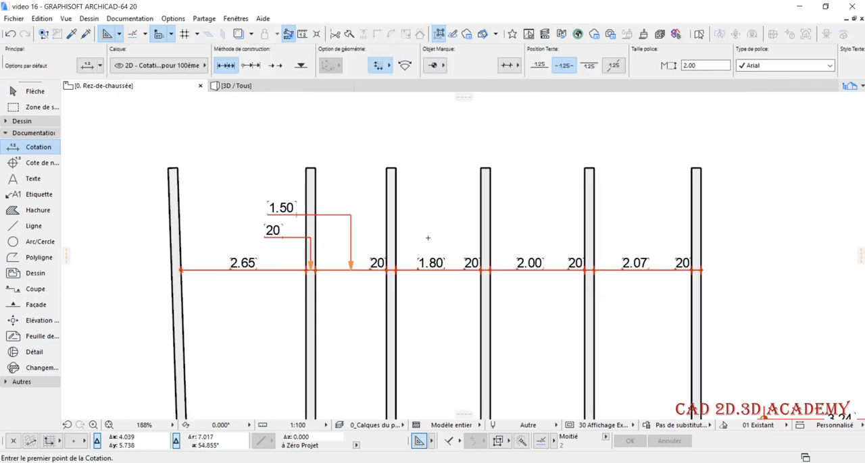
middle_click_drag(430, 225, 438, 220)
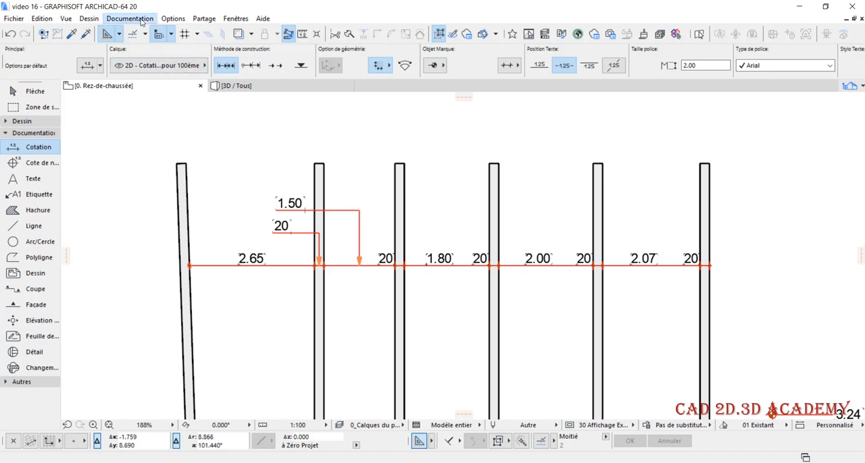
left_click(130, 19)
mouse_move(218, 193)
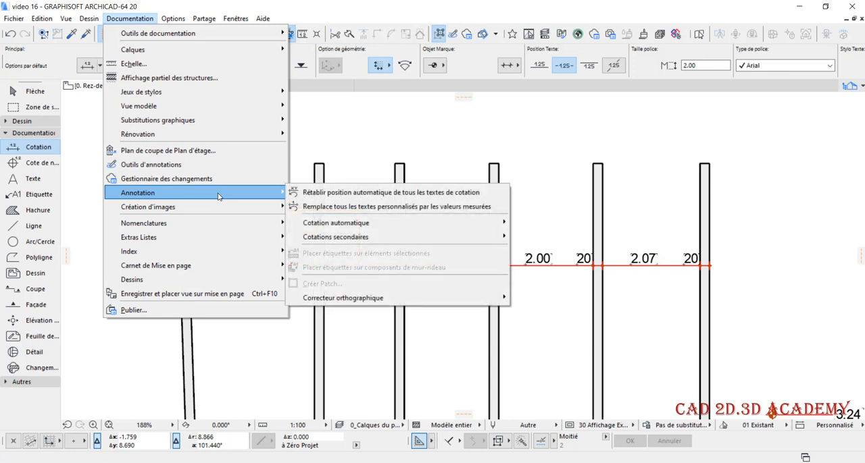
left_click(387, 194)
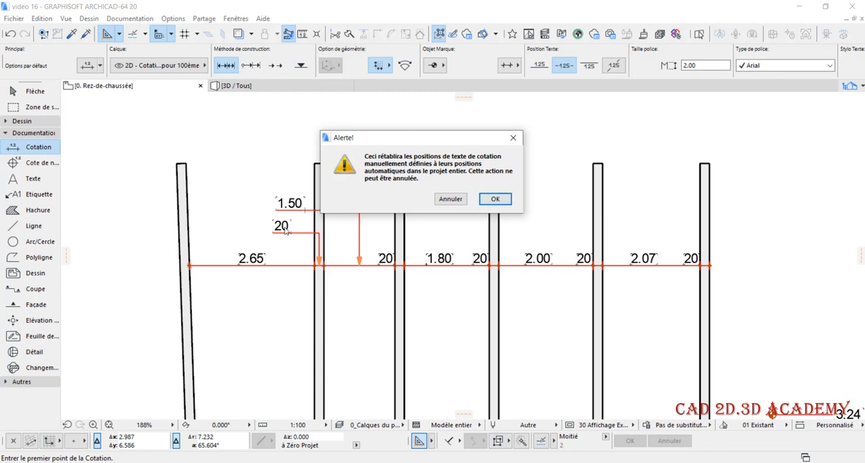
left_click(495, 199)
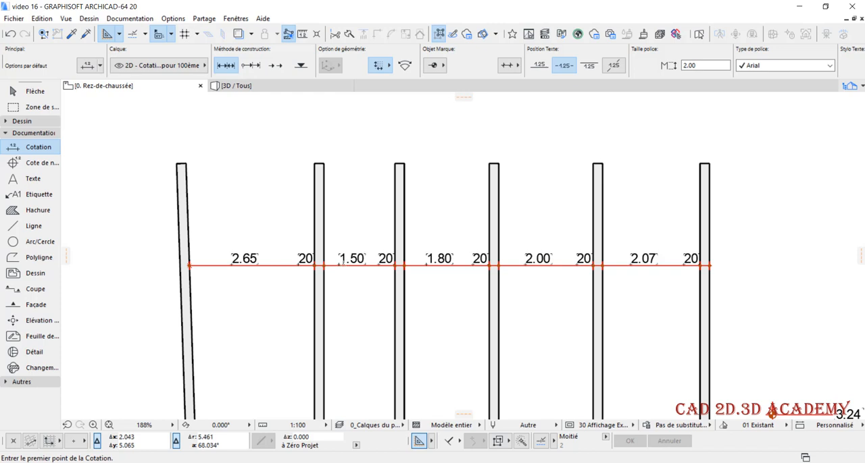
left_click(450, 222)
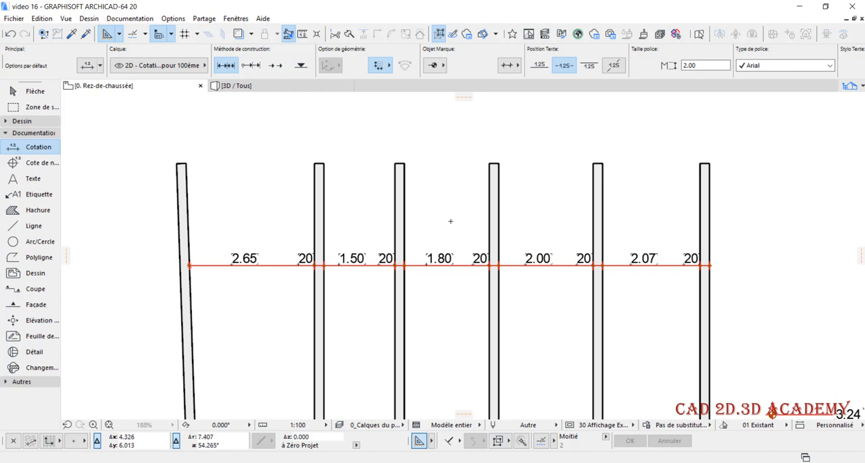
key("Escape")
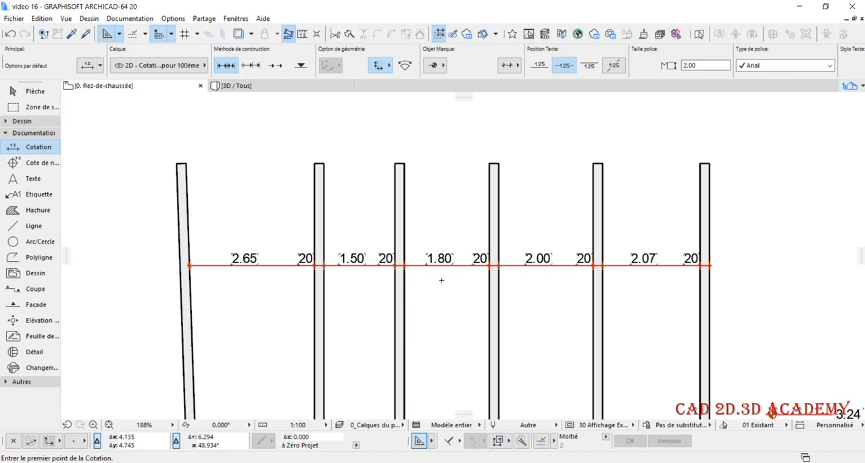
Replace the measured value of the 2.07 dimension text between the last two walls with the custom text 2.05
scroll(442, 280, "up", 1)
scroll(440, 277, "up", 1)
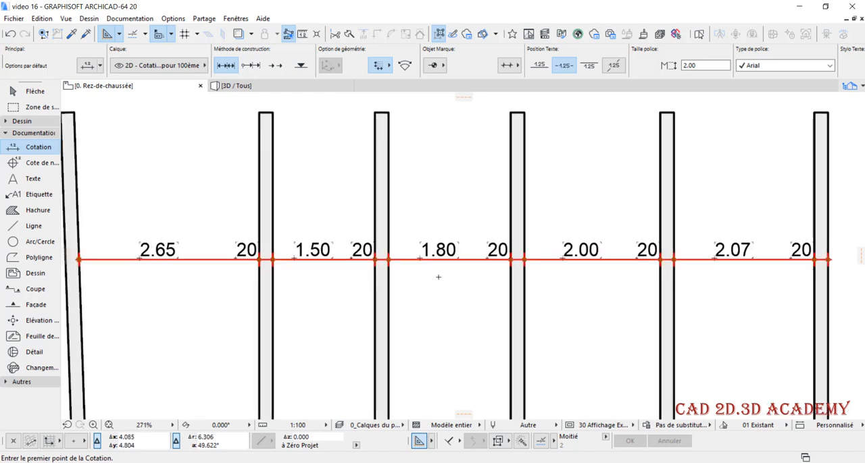
scroll(438, 271, "down", 2)
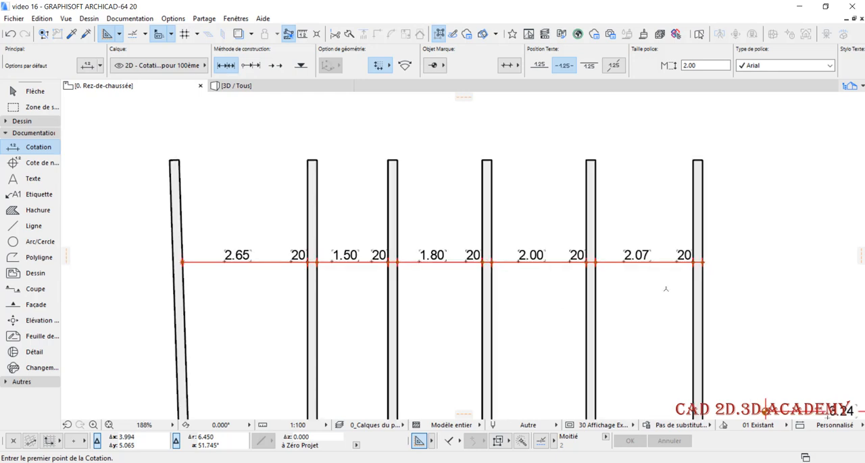
scroll(657, 259, "up", 2)
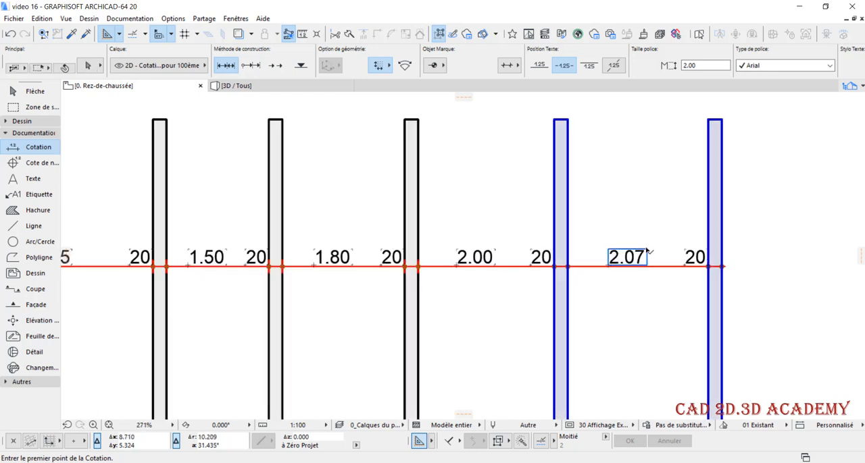
left_click(647, 252)
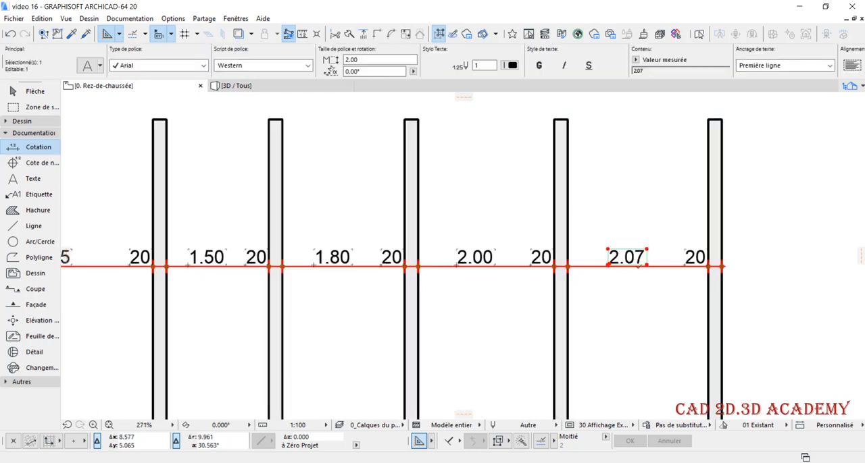
left_click(88, 66)
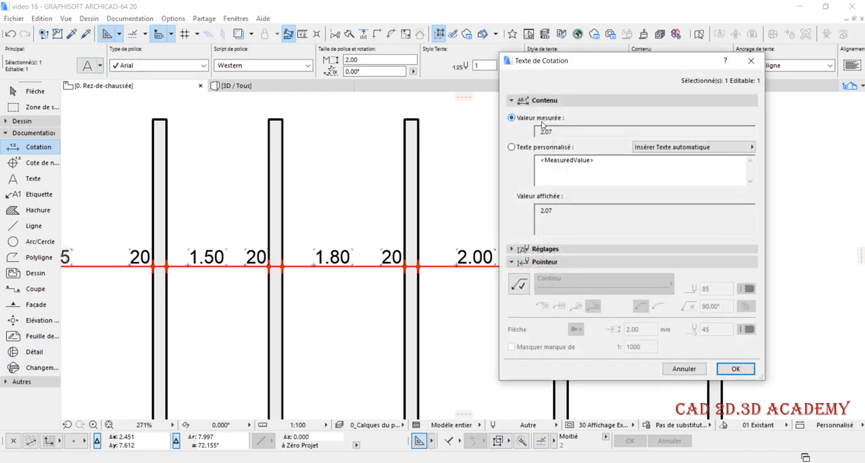
left_click(518, 148)
left_click_drag(598, 163, 521, 178)
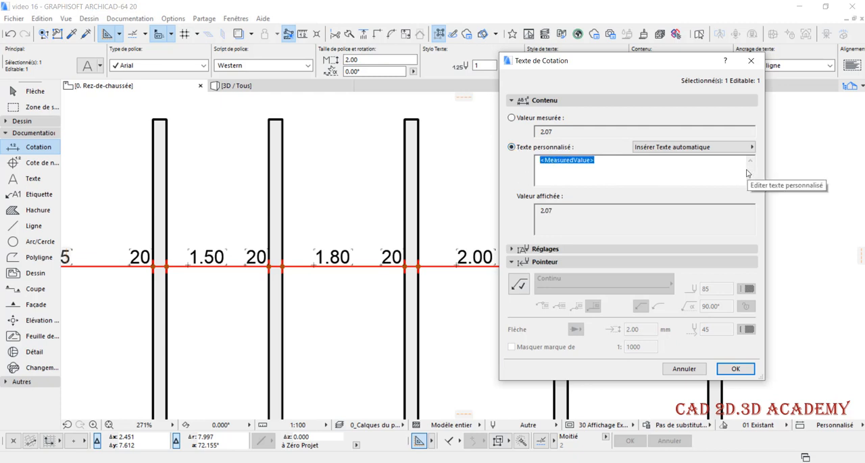
left_click_drag(657, 65, 612, 70)
type("2.05")
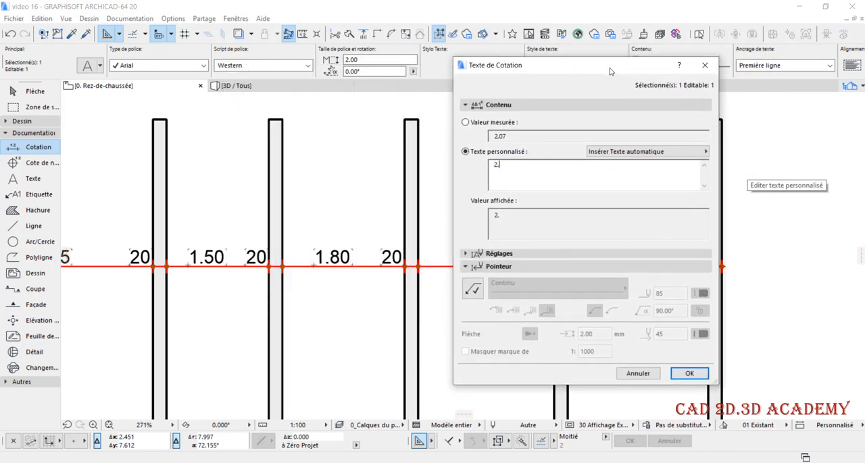
left_click(684, 375)
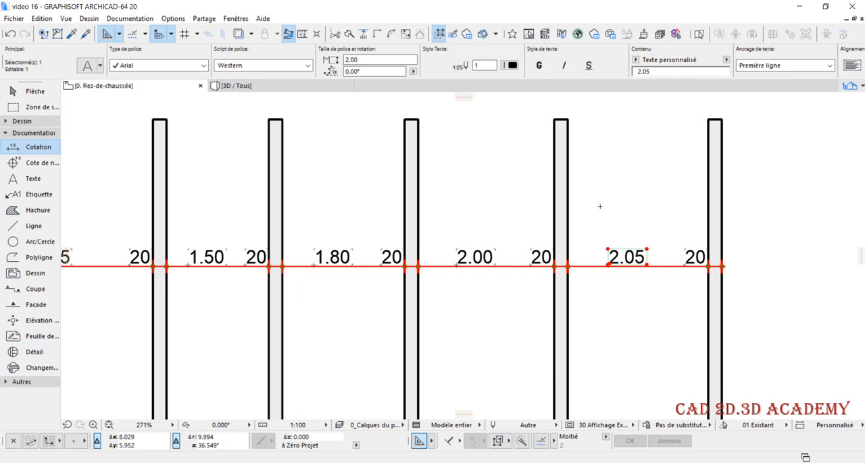
key("Escape")
scroll(623, 217, "down", 2)
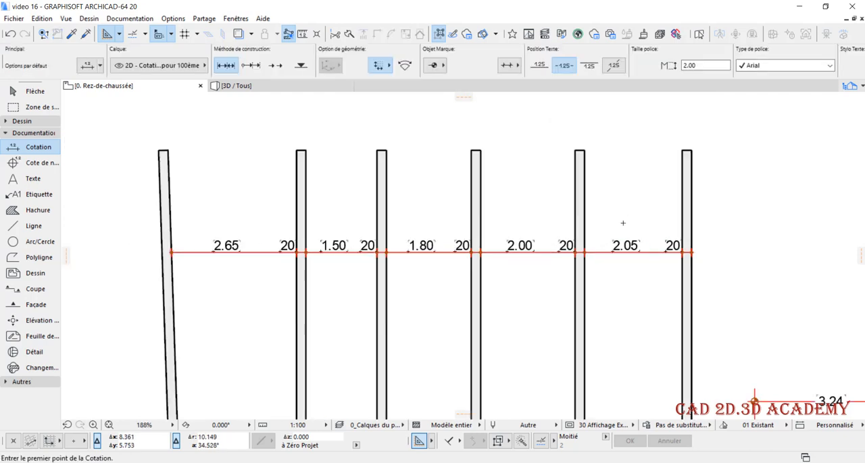
scroll(588, 255, "up", 1)
key("shift")
left_click(599, 256, "shift")
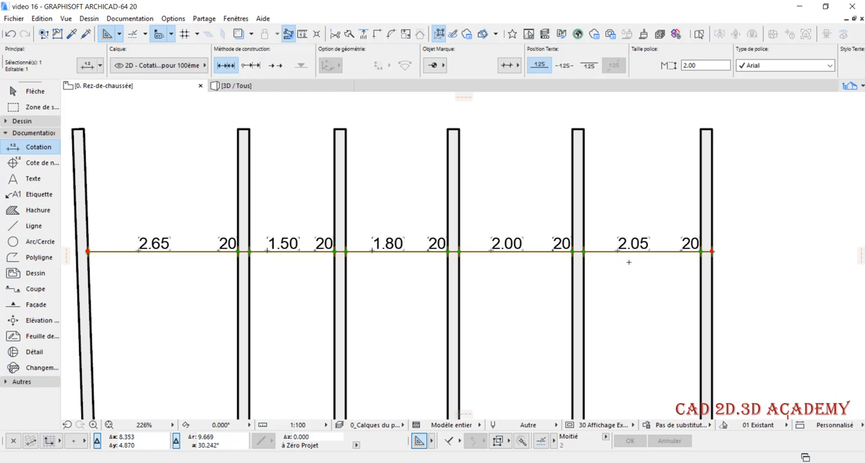
key("Escape")
scroll(422, 204, "down", 2)
scroll(556, 207, "up", 1)
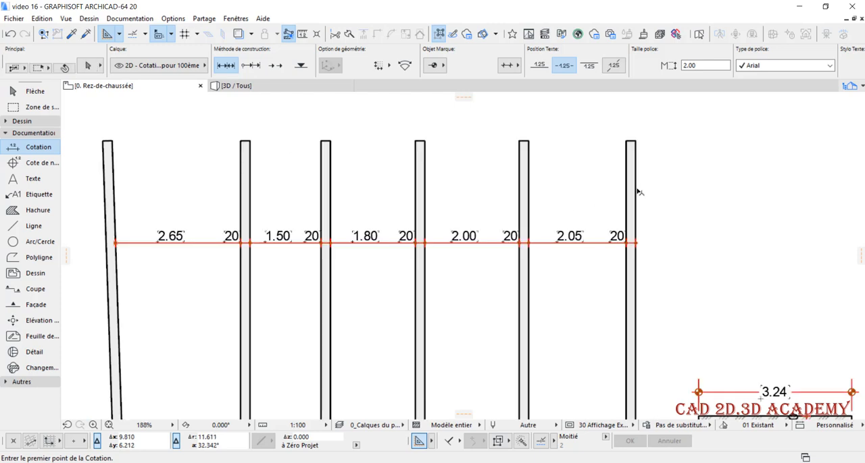
left_click(638, 191, "shift")
key("Escape")
middle_click_drag(567, 185, 577, 170)
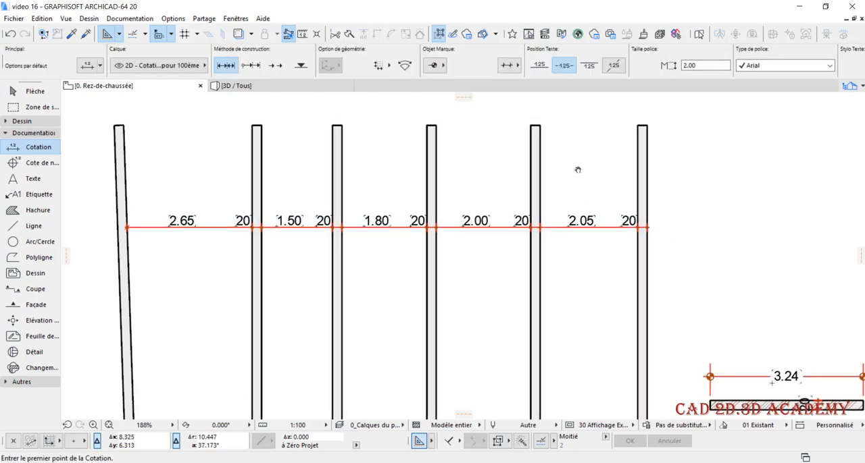
Replace all custom dimension texts in the whole project with their measured values and accept the alert
left_click(120, 22)
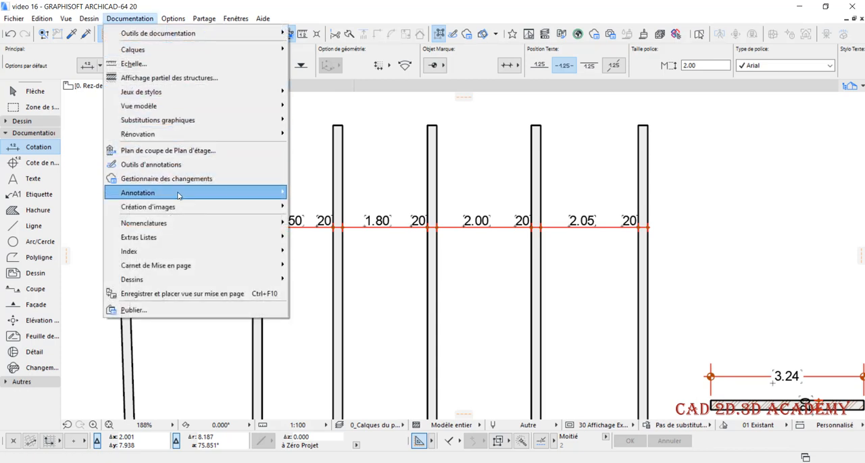
mouse_move(282, 194)
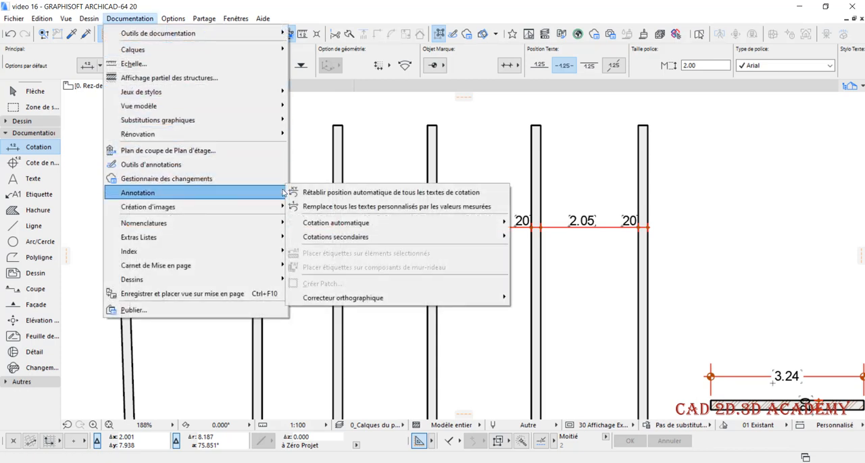
left_click(407, 209)
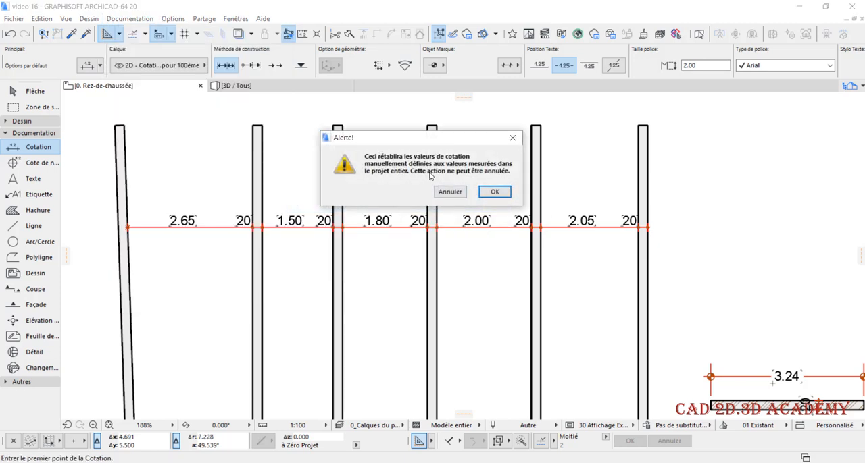
left_click(495, 193)
scroll(604, 233, "up", 3)
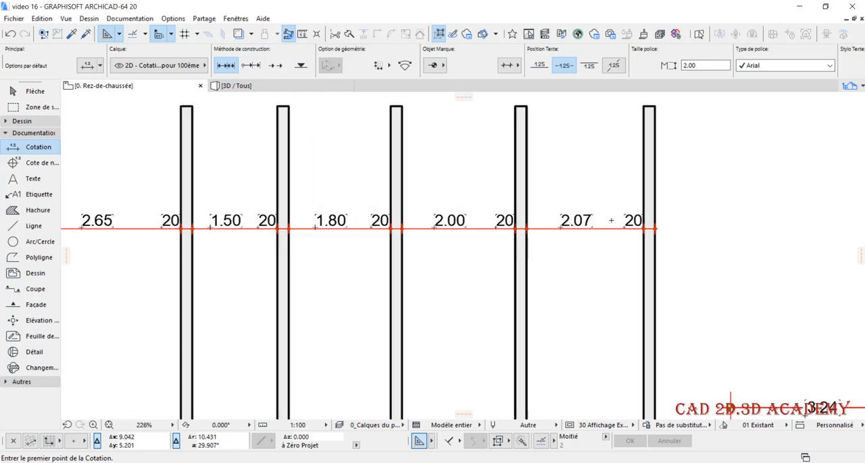
scroll(608, 223, "down", 1)
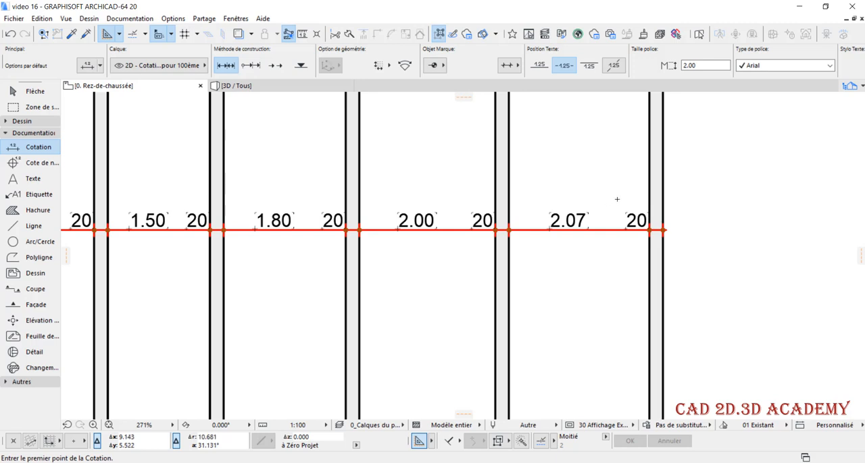
scroll(736, 221, "down", 2)
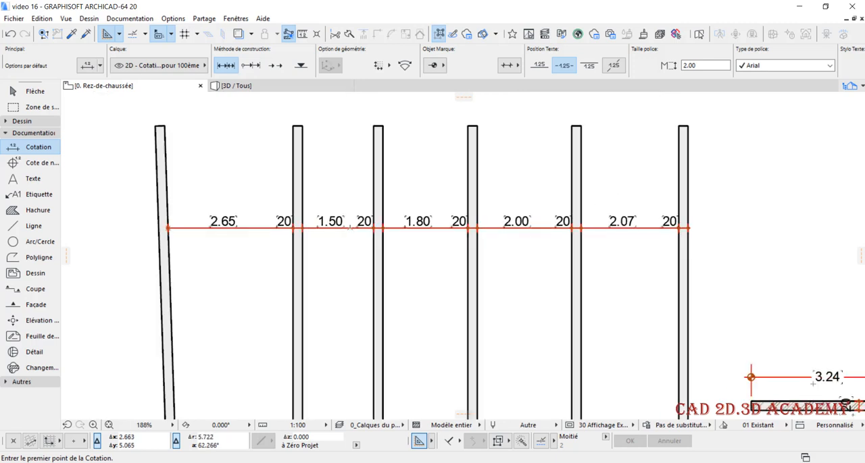
Review the font and text height settings of the 1.50 dimension text between the second and third walls
scroll(316, 227, "up", 2)
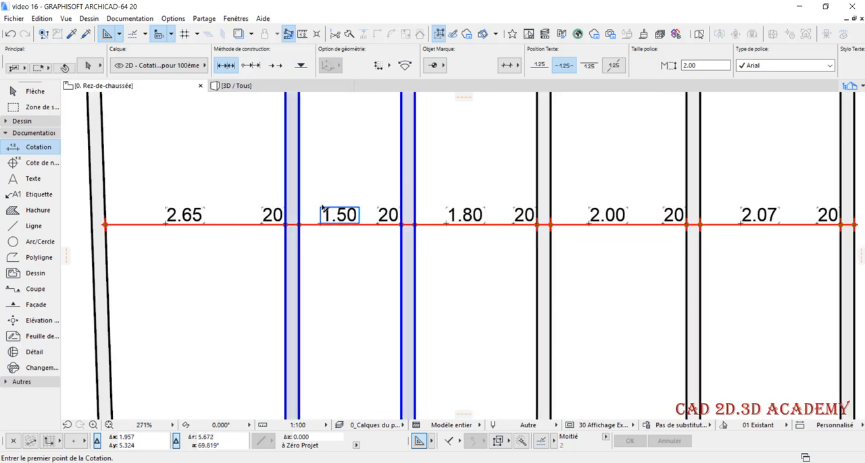
left_click(337, 213)
key("ctrl+t")
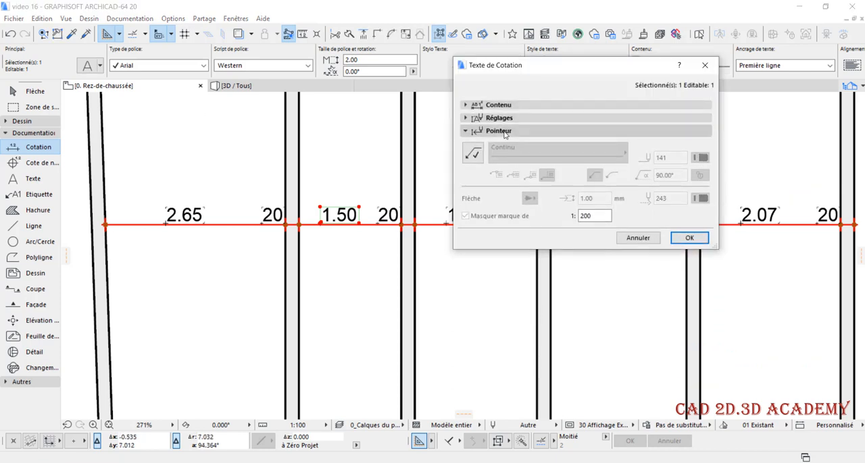
left_click(499, 117)
left_click(494, 153)
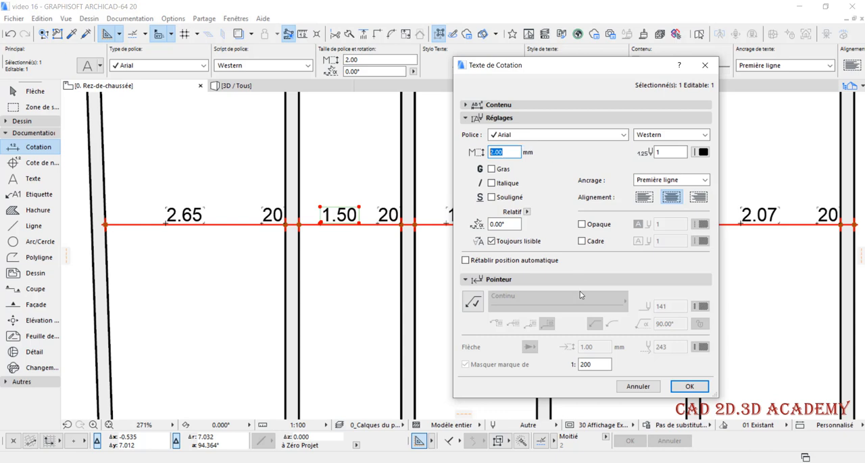
left_click(689, 387)
Display the floor plan at 100% zoom to check how legible the wall dimension texts are
left_click(299, 426)
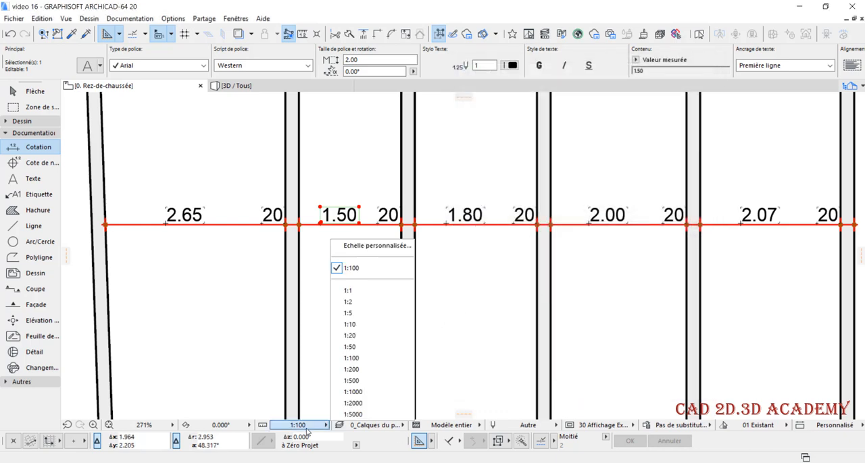
left_click(145, 425)
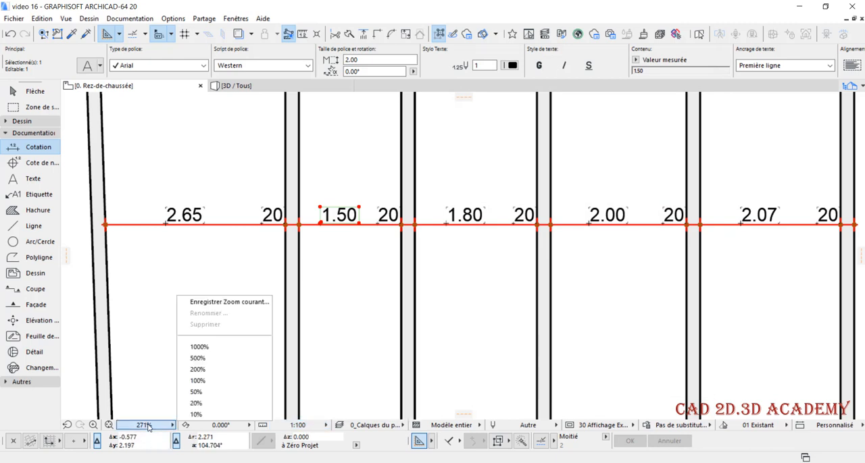
left_click(199, 382)
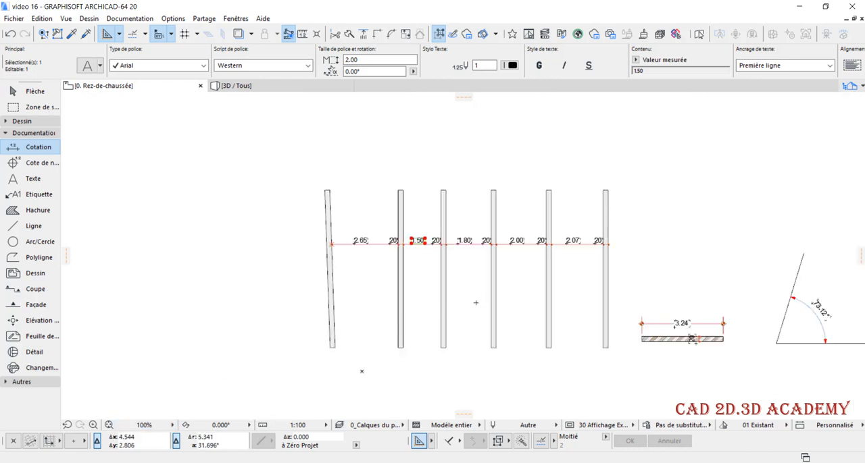
key("Escape")
left_click(383, 244, "shift")
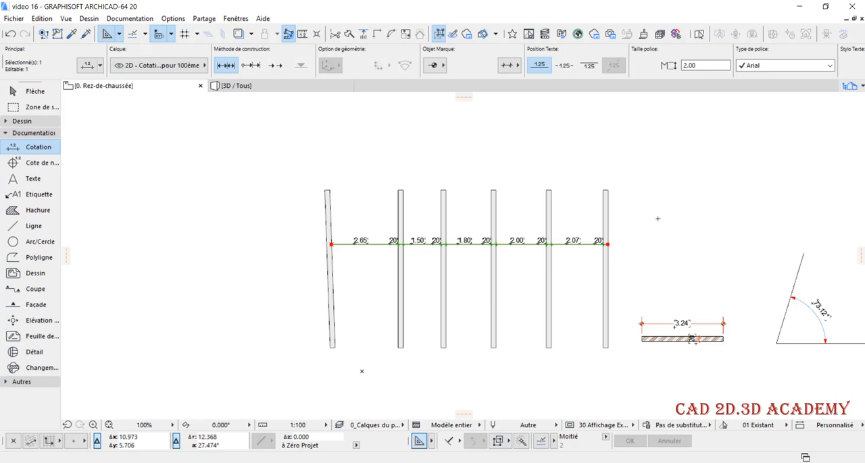
key("Escape")
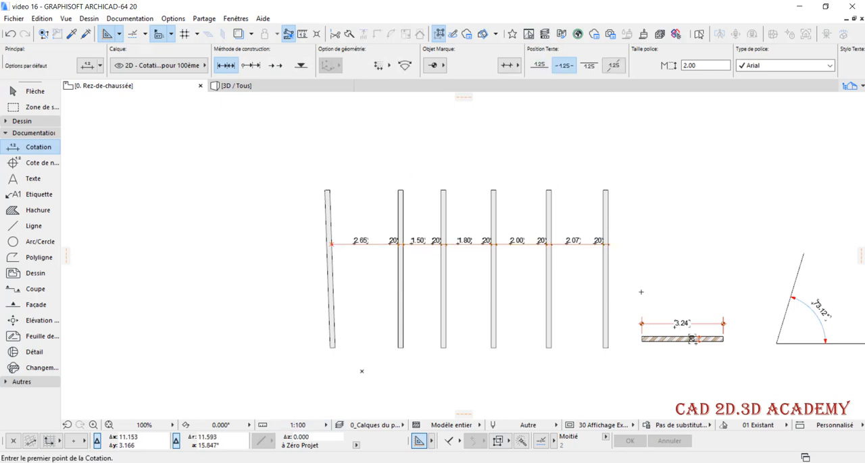
Set the text height of the wall dimension chain to 1 mm
left_click(595, 251, "shift")
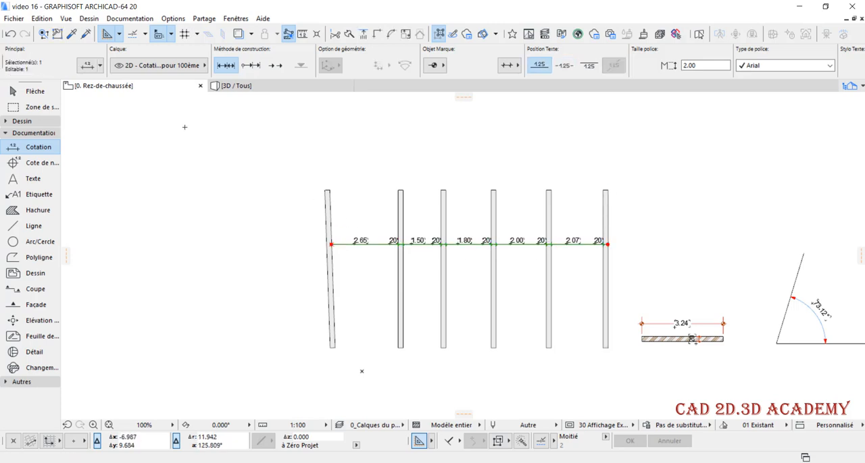
key("ctrl+t")
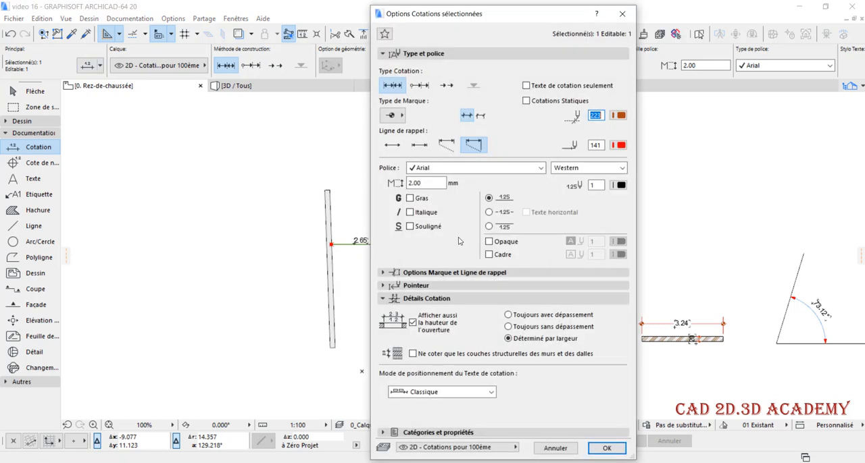
double_click(421, 183)
type("1")
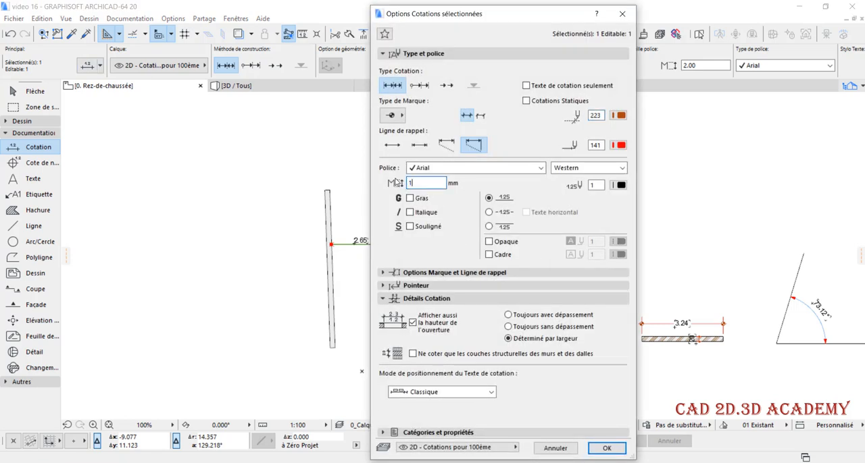
left_click(598, 447)
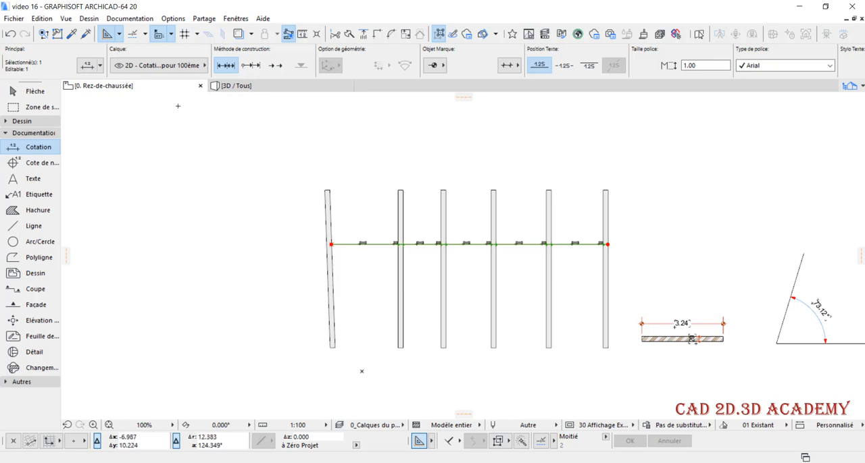
Set the text height of the wall dimension chain to 1.5 mm
key("ctrl+t")
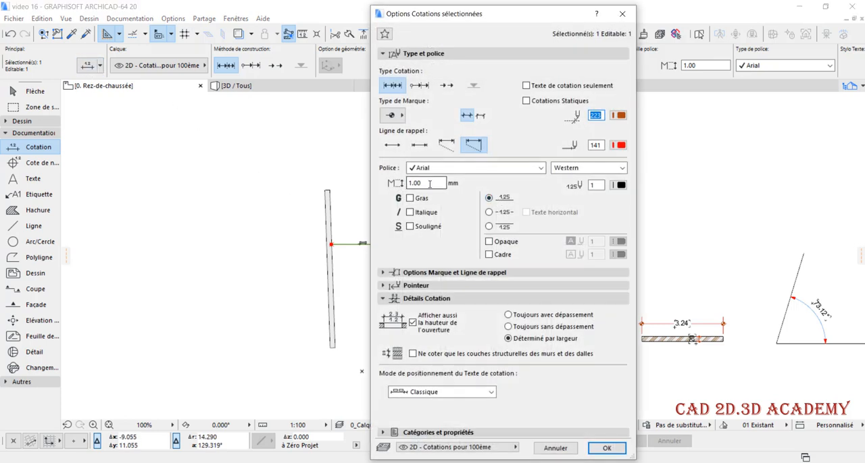
type("1.5")
left_click(607, 448)
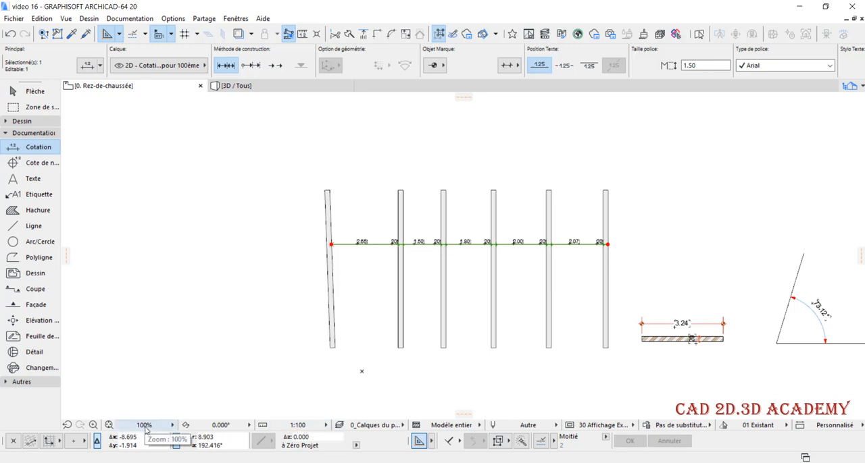
Set the text height of the wall dimension chain to 2.00 mm and deselect the chain
key("ctrl+t")
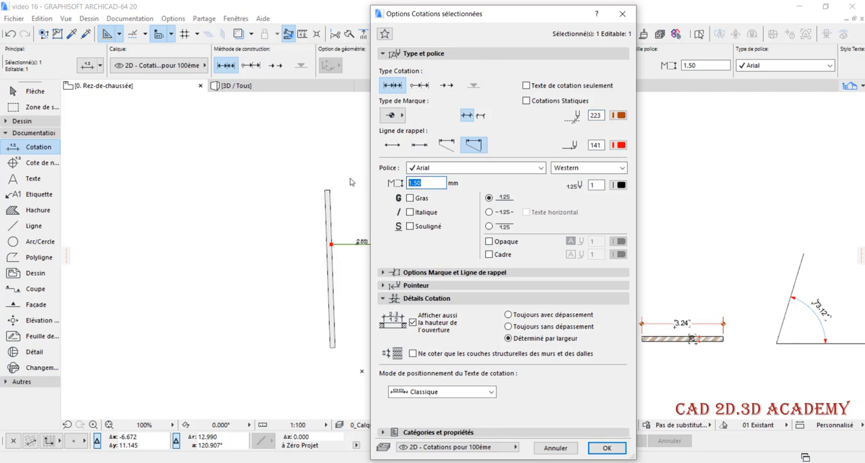
type("2.00")
left_click(606, 448)
scroll(435, 231, "up", 2)
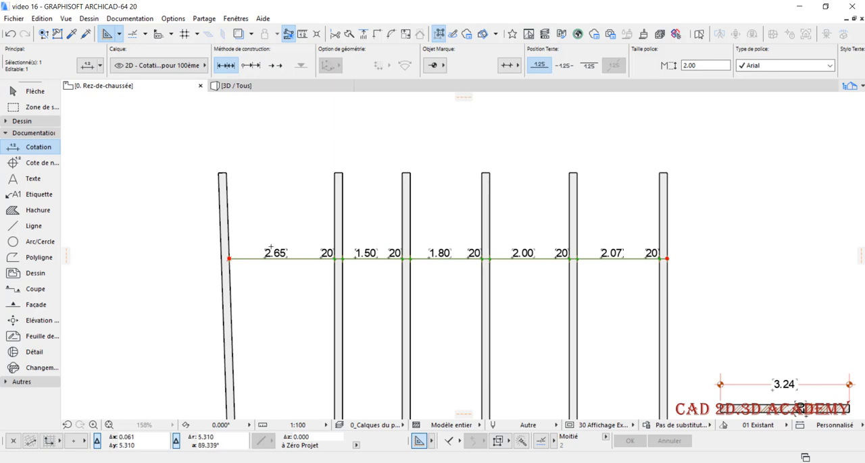
scroll(270, 248, "up", 2)
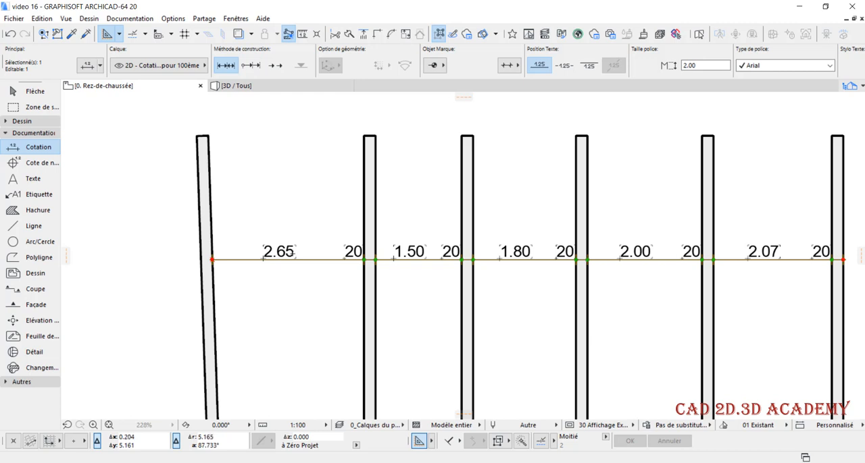
scroll(292, 254, "down", 2)
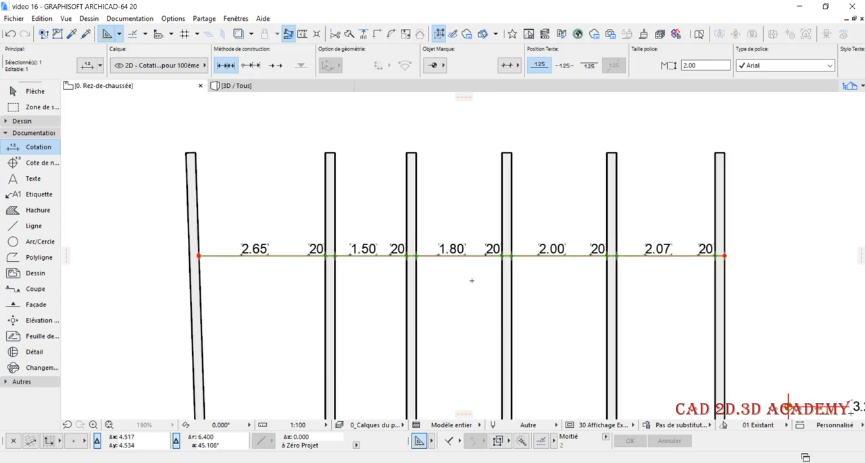
key("Escape")
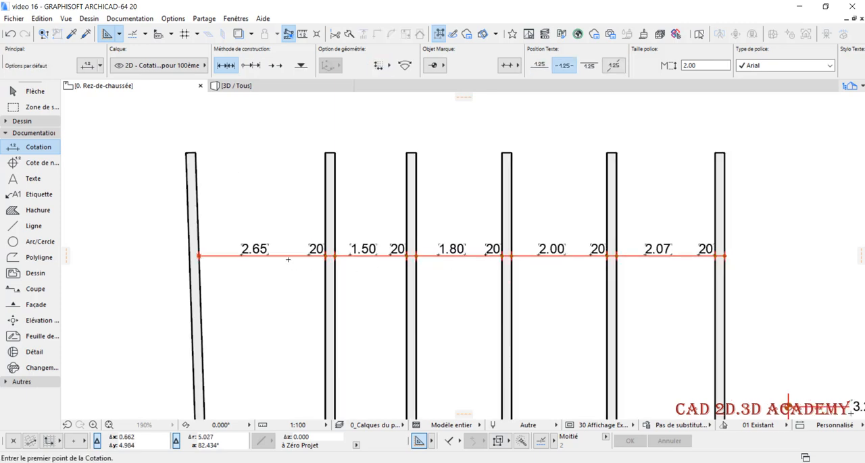
Select the wall dimension chain and open the conversion settings for its secondary dimensions
left_click(288, 257, "shift")
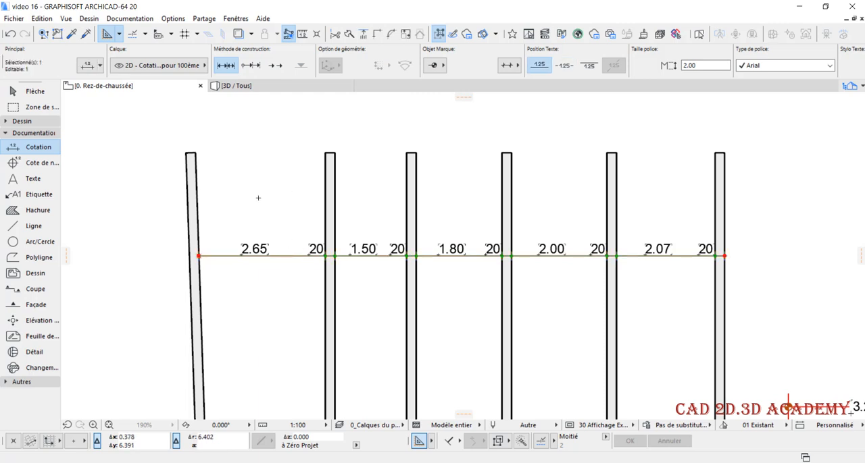
left_click(125, 19)
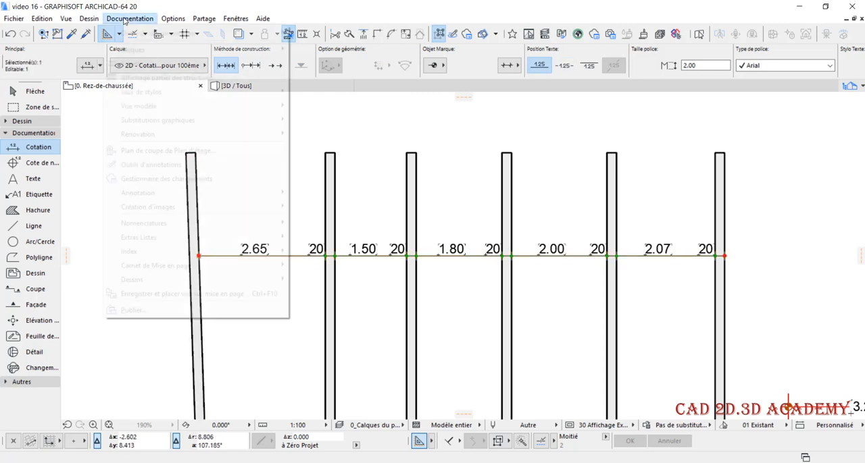
mouse_move(205, 194)
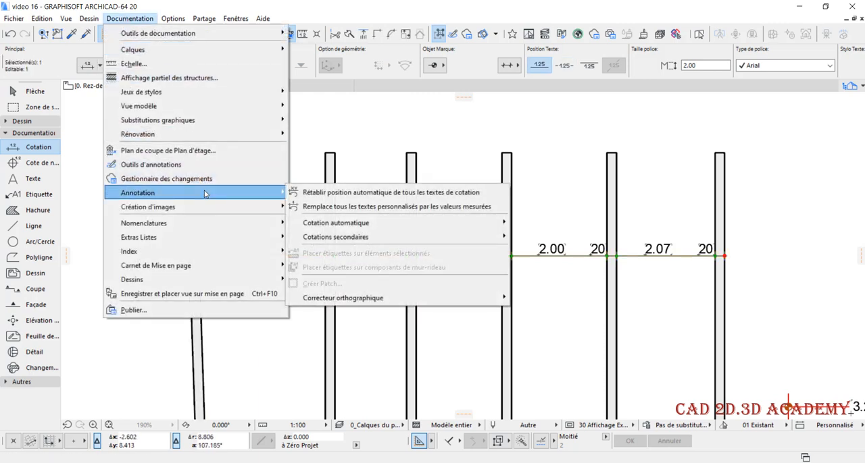
mouse_move(430, 238)
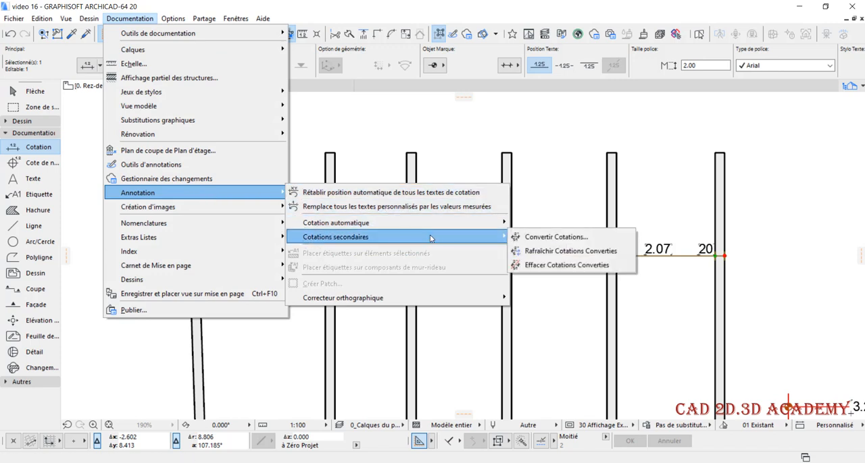
left_click(564, 241)
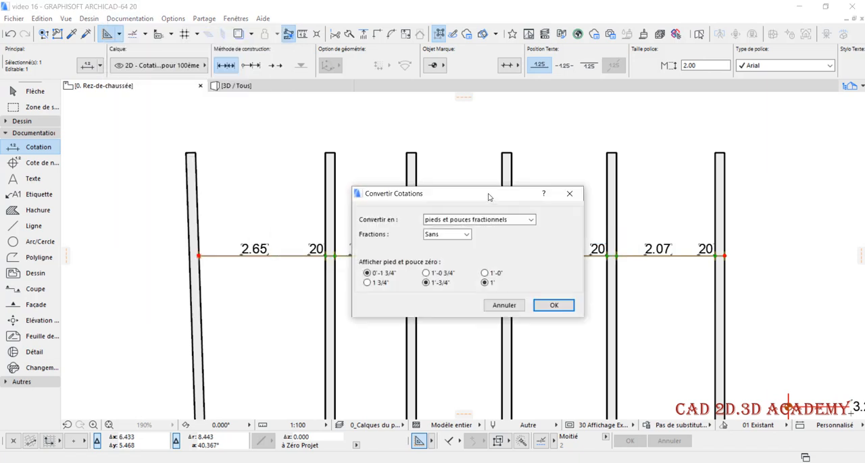
left_click_drag(483, 191, 493, 83)
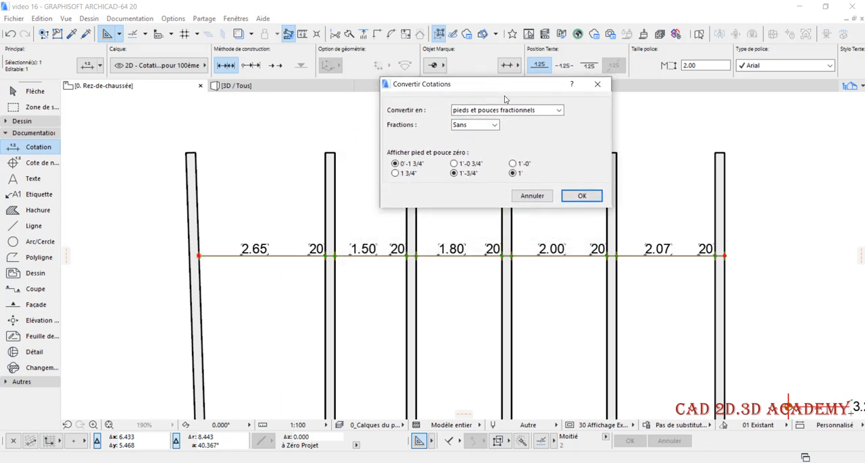
Convert the chain's secondary dimensions to centimètre with 2 decimals and Masquer entier zéro enabled
left_click(506, 110)
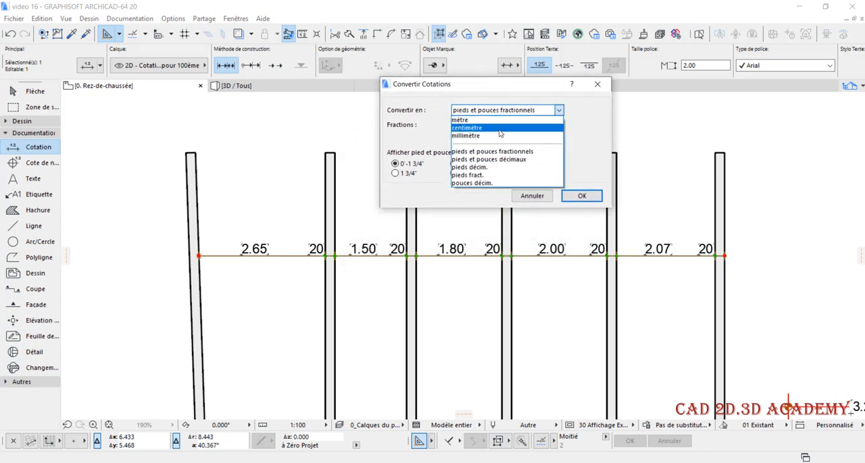
left_click(499, 129)
left_click(472, 127)
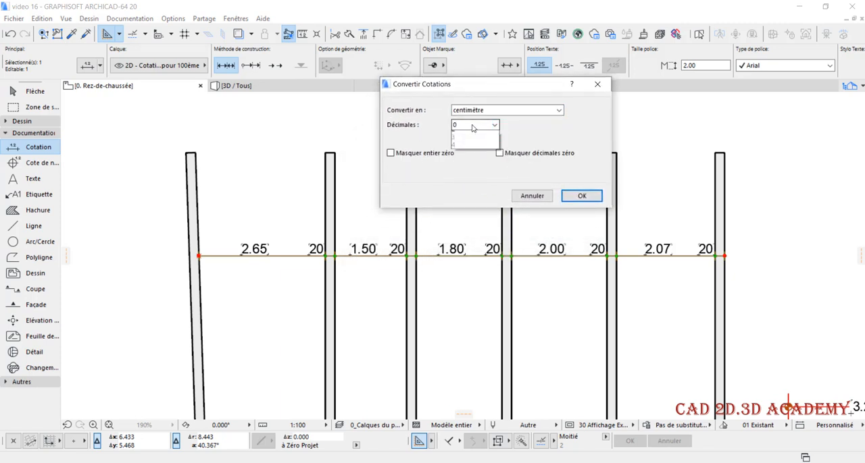
left_click(467, 142)
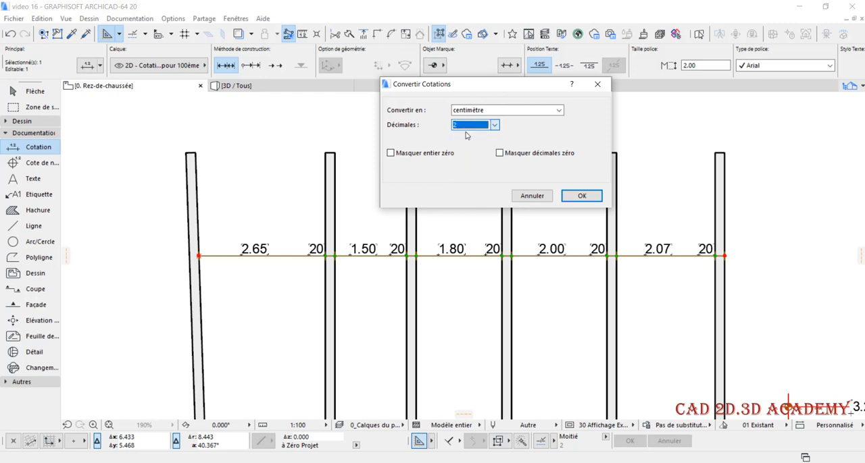
left_click(516, 155)
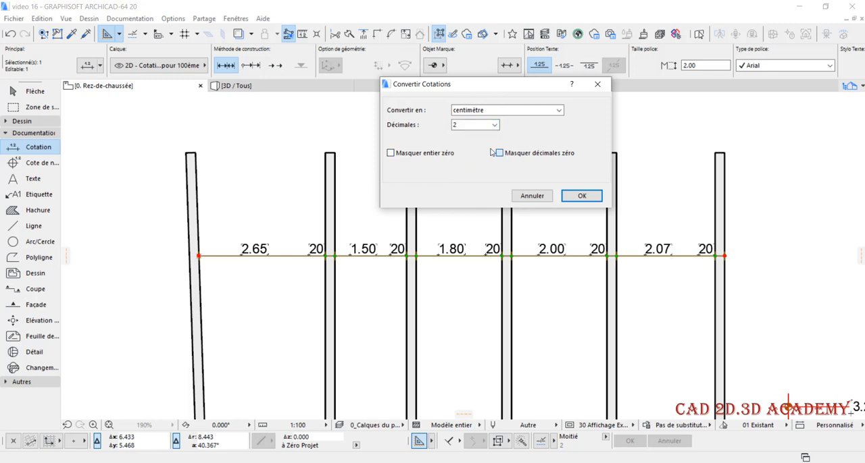
left_click(527, 155)
left_click(435, 154)
left_click(581, 195)
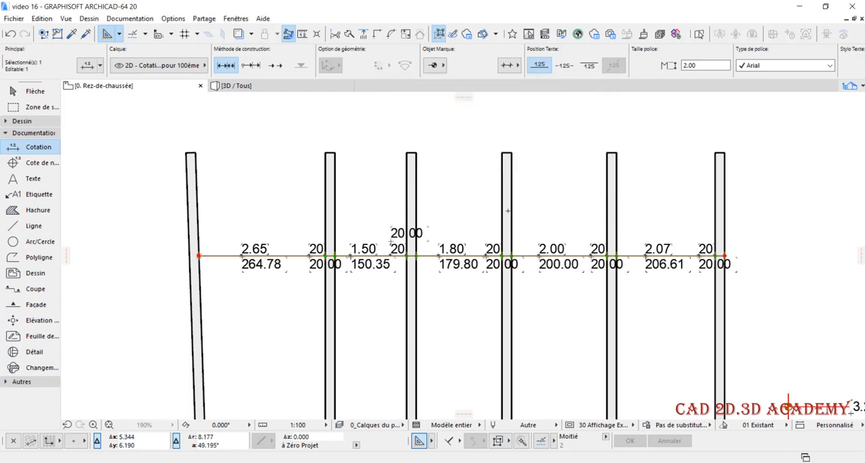
scroll(274, 267, "up", 2)
scroll(250, 237, "up", 2)
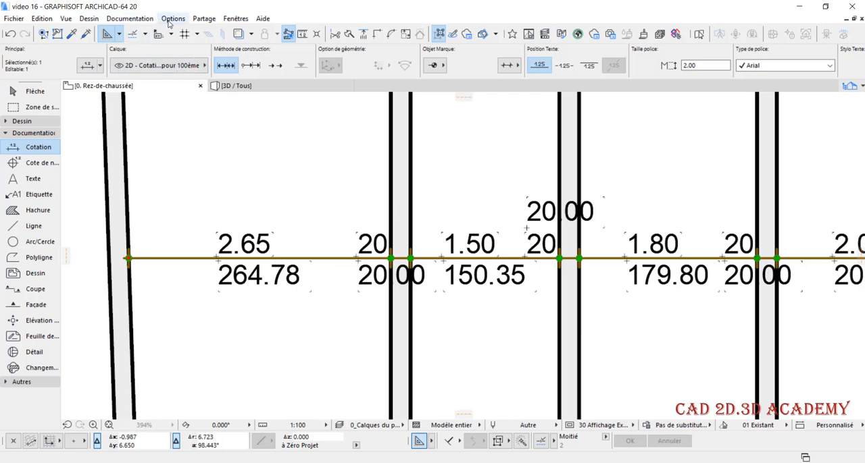
Convert the chain's secondary dimensions to pieds et pouces fractionnels, keeping Fractions at Sans
left_click(138, 21)
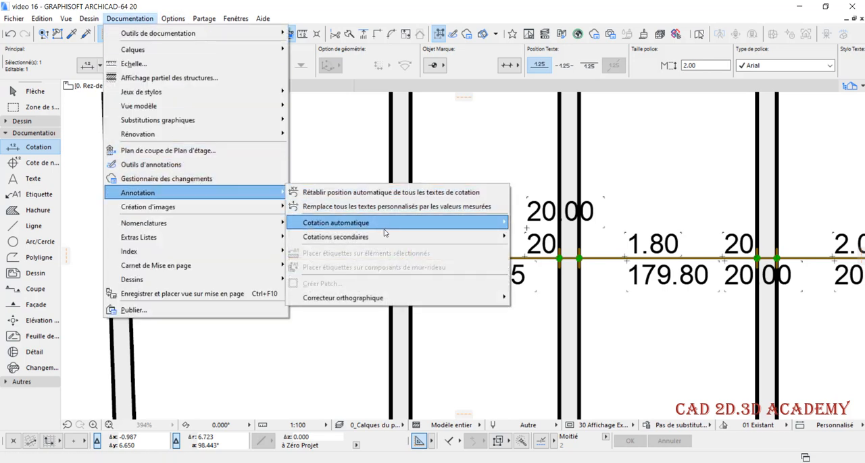
mouse_move(390, 241)
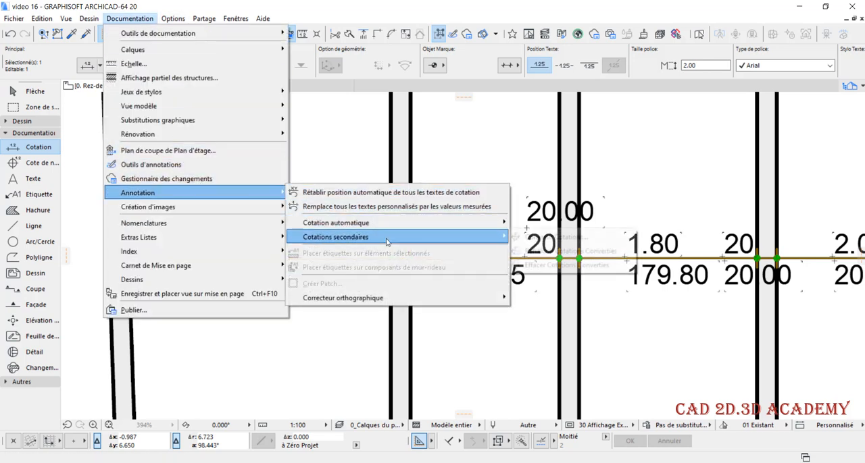
left_click(537, 238)
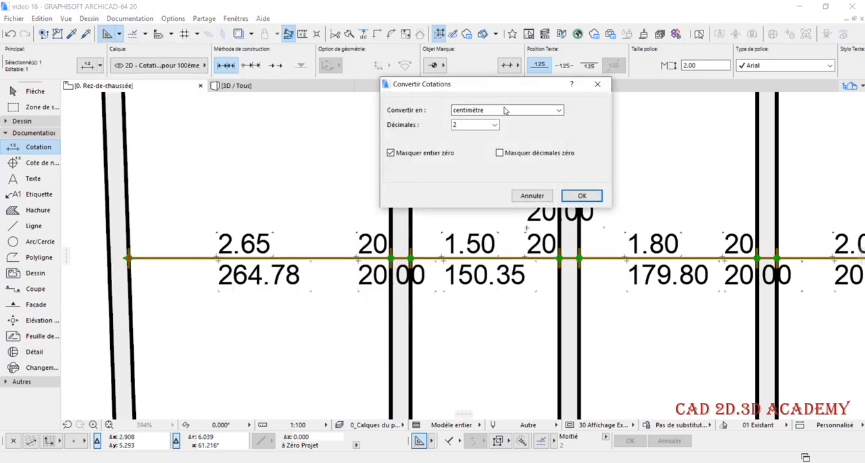
left_click(504, 111)
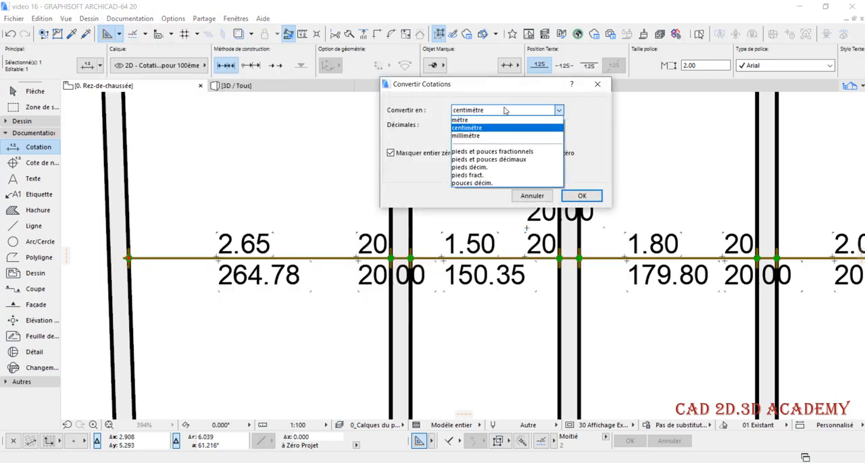
left_click(503, 153)
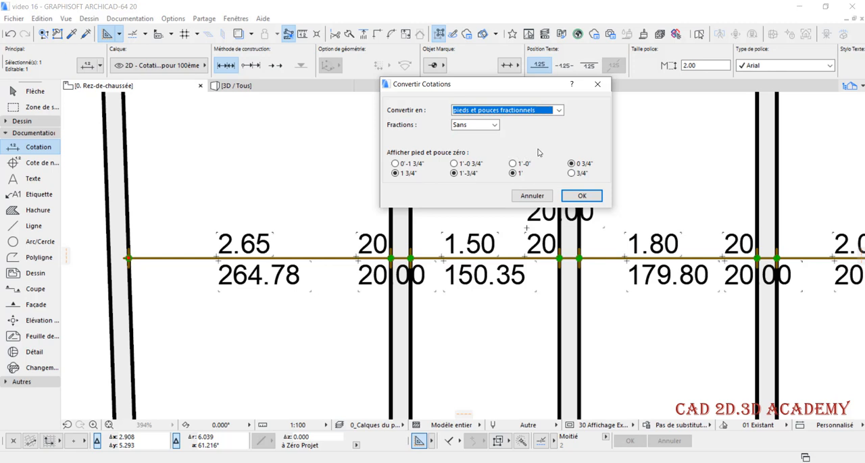
left_click(580, 196)
Examine the feet-and-inches values beneath the metric ones along the whole chain, and deselect the chain
scroll(354, 194, "down", 2)
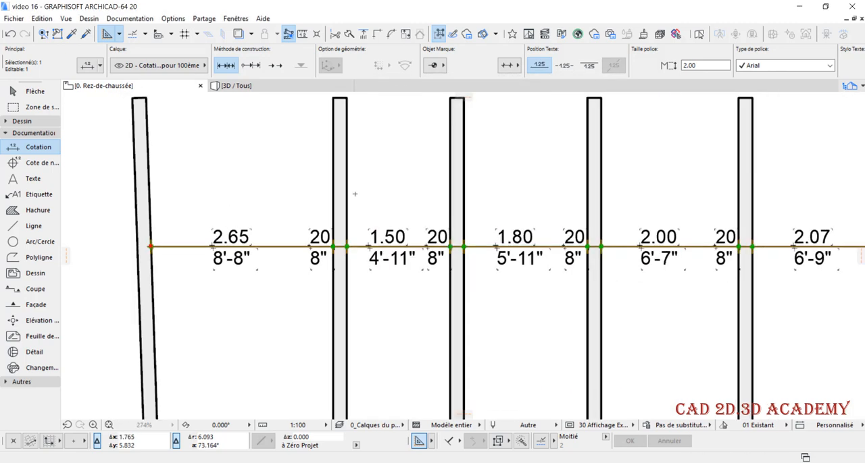
middle_click_drag(355, 194, 288, 200)
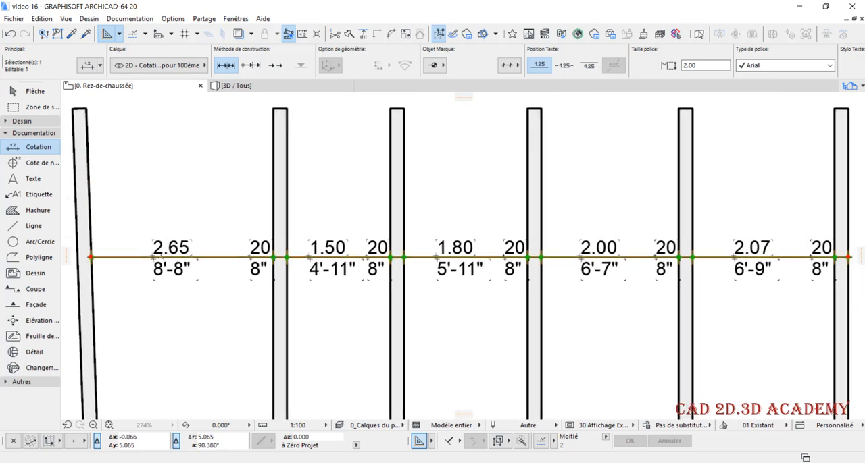
scroll(158, 257, "up", 1)
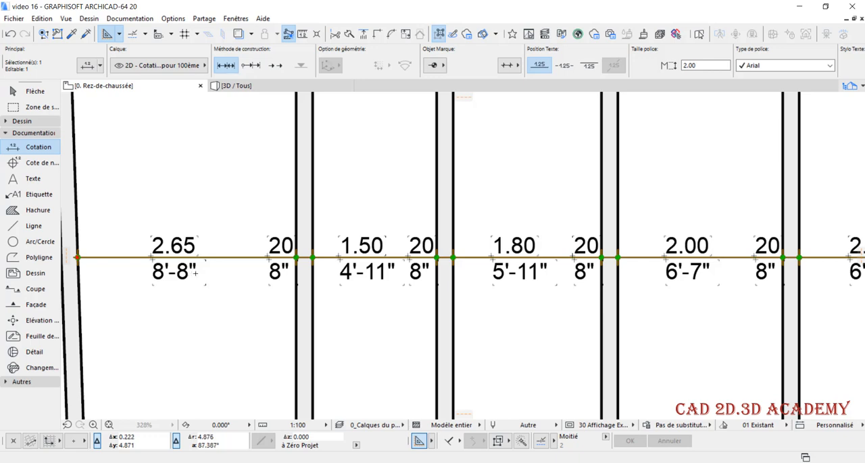
scroll(196, 273, "down", 2)
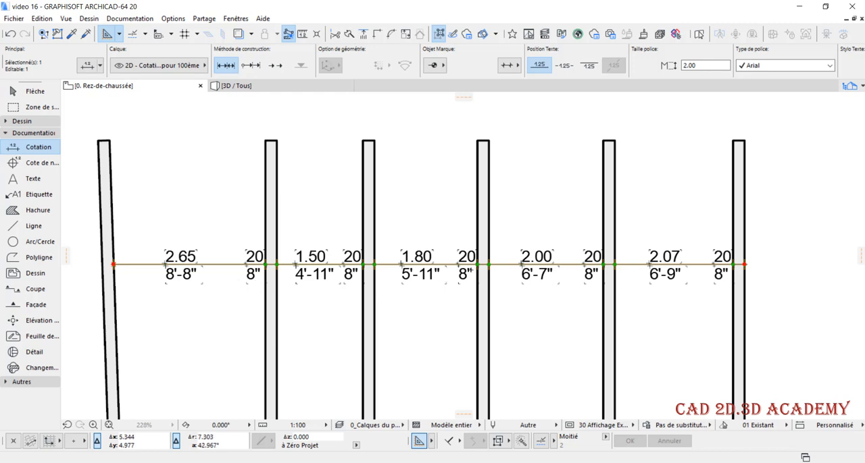
scroll(385, 296, "down", 2)
key("Escape")
scroll(649, 312, "up", 2)
key("Escape")
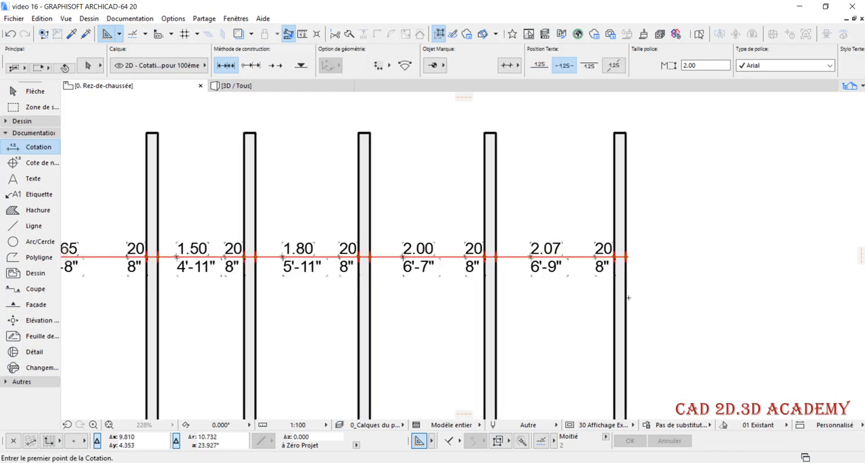
Move the rightmost wall about 0.75 m horizontally away from its neighbouring wall and deselect it
left_click(628, 299, "shift")
key("ctrl+d")
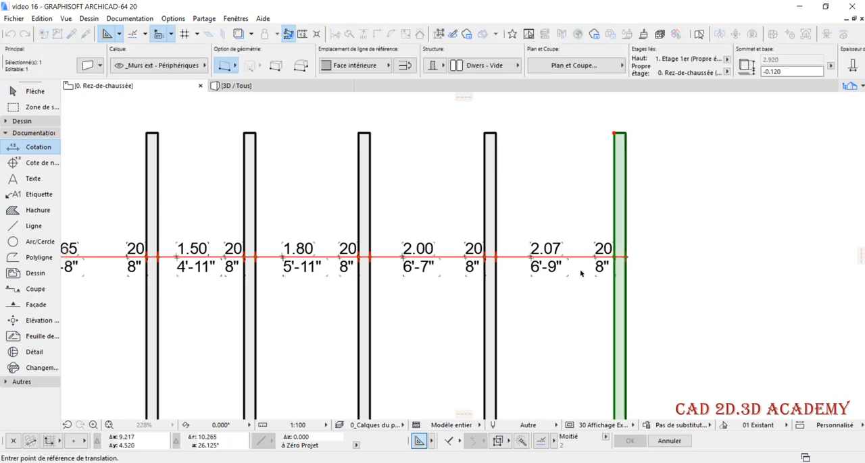
left_click(617, 293)
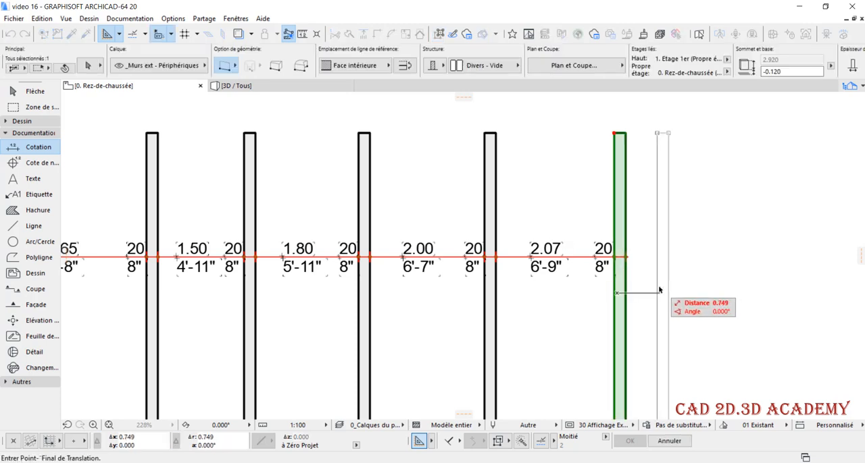
left_click(660, 294)
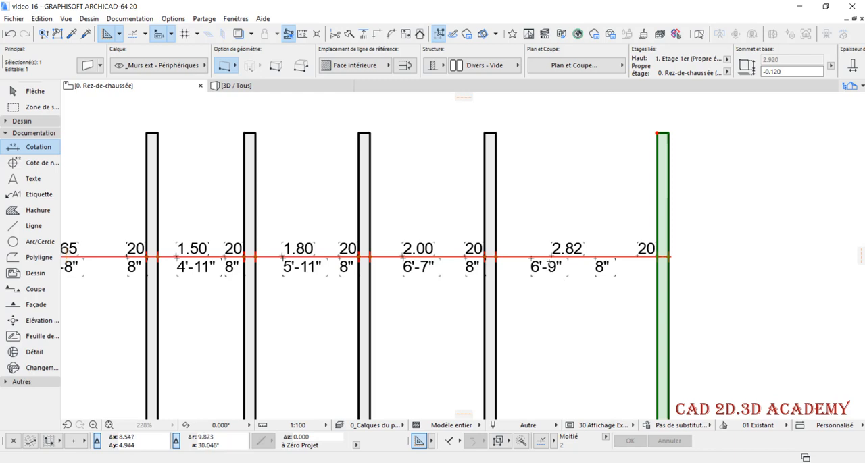
scroll(542, 270, "up", 1)
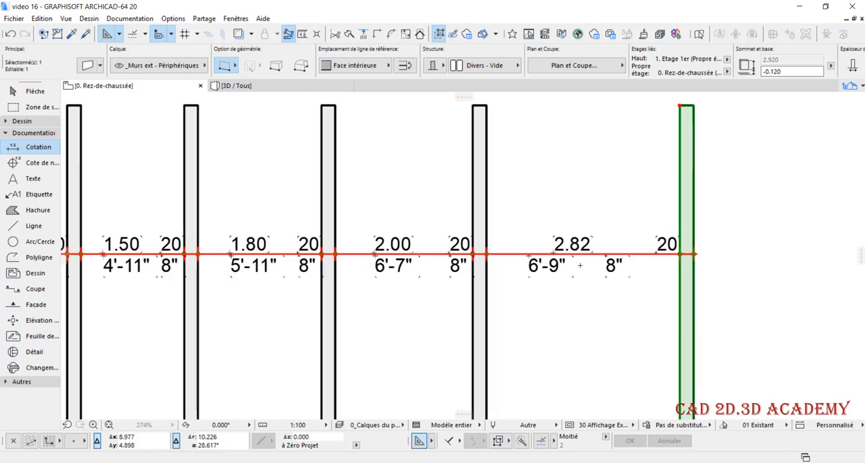
key("Escape")
Refresh the converted secondary dimensions to match the moved wall
scroll(576, 266, "down", 1)
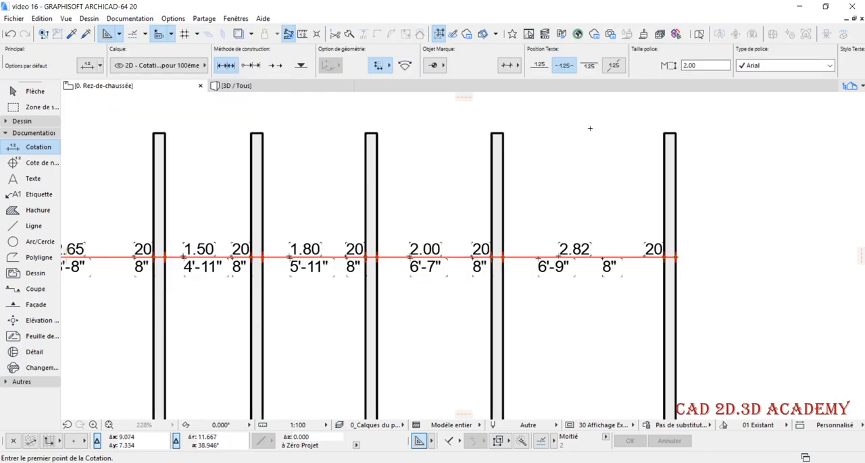
scroll(597, 269, "up", 1)
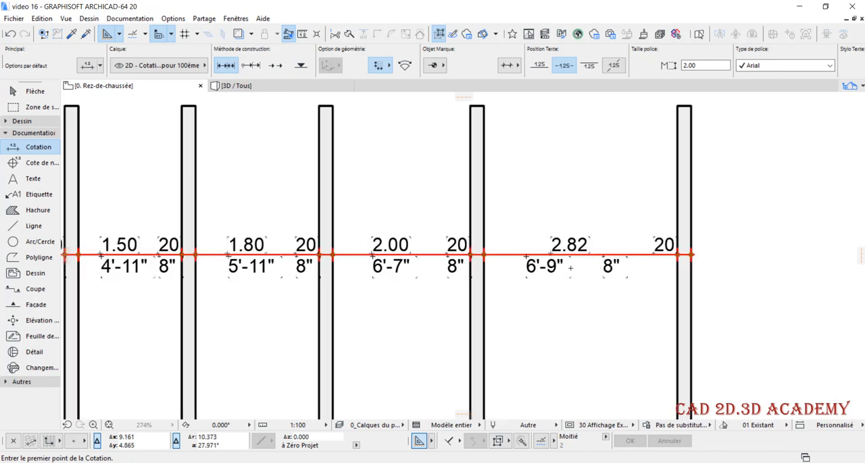
left_click(130, 18)
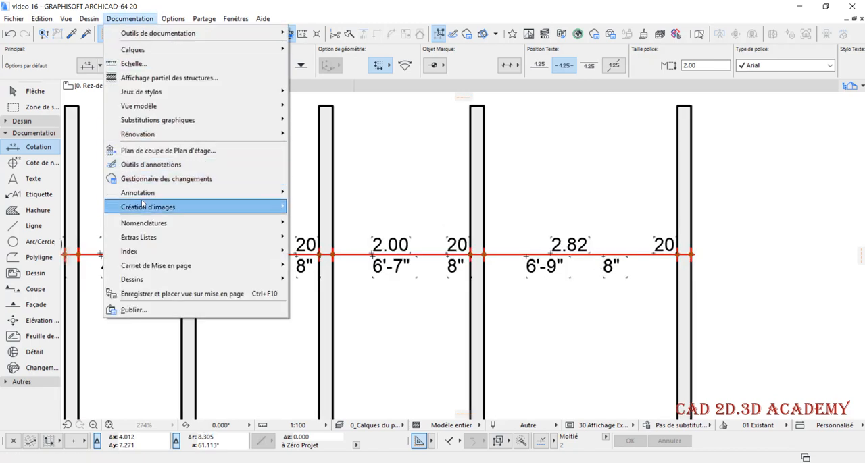
mouse_move(152, 193)
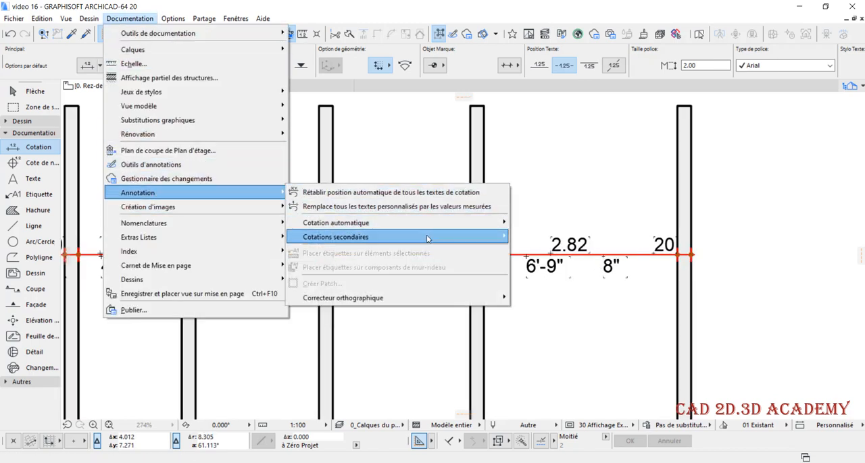
mouse_move(441, 240)
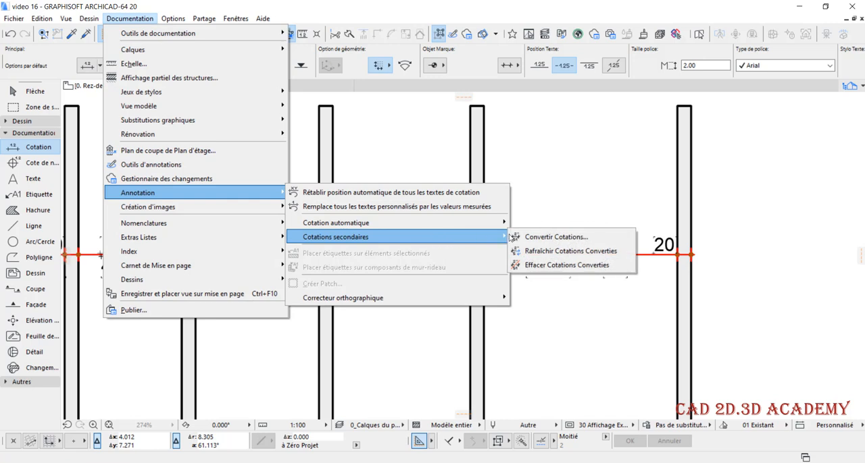
left_click(605, 251)
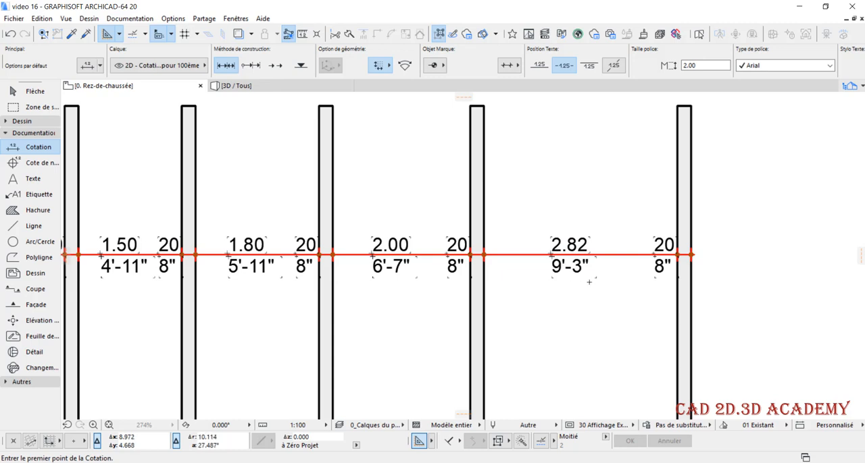
Clear the converted secondary dimensions from the wall dimension chain
scroll(589, 282, "down", 1)
scroll(579, 214, "down", 1)
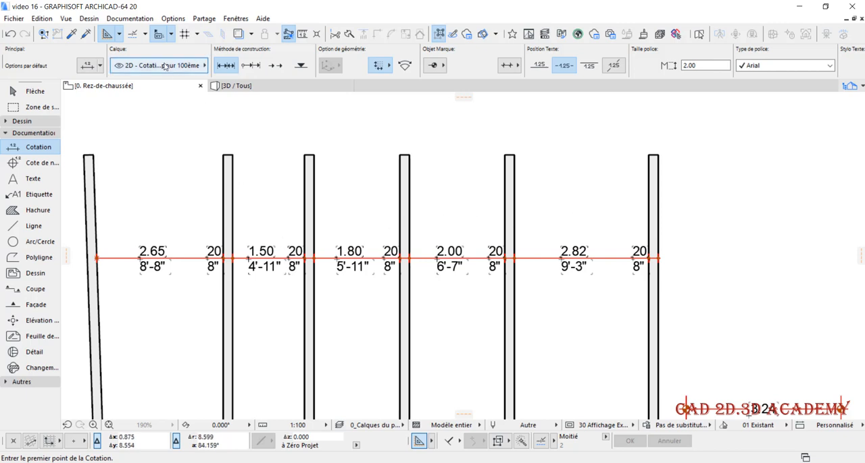
left_click(137, 20)
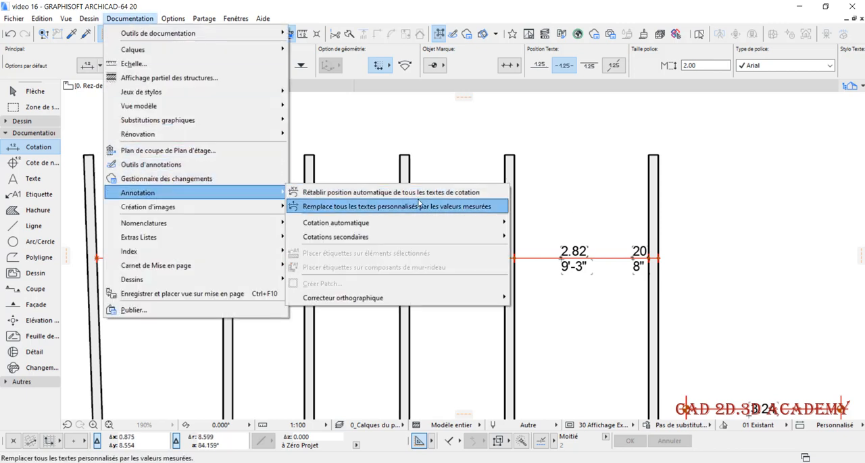
mouse_move(433, 239)
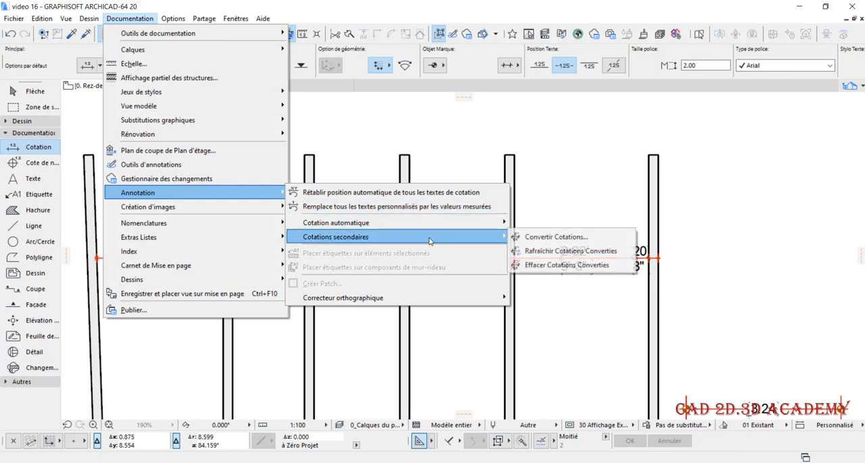
left_click(590, 269)
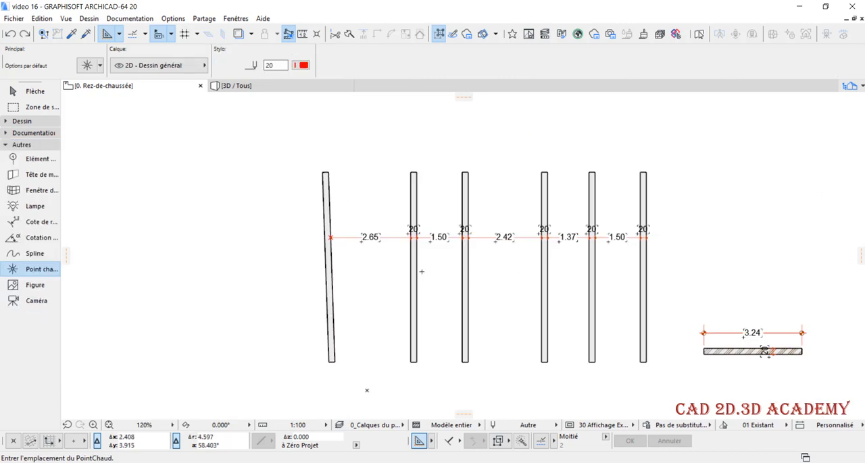
Draw an L-shaped chain of exterior walls about 4.4 m wide, beside the slanted wall, leaving one corner with an overrunning end unjoined
middle_click_drag(315, 334, 431, 286)
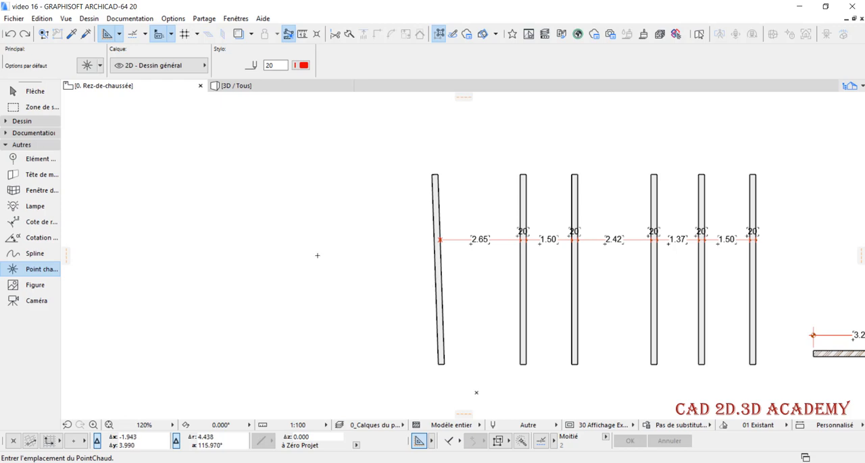
left_click(20, 121)
left_click(28, 135)
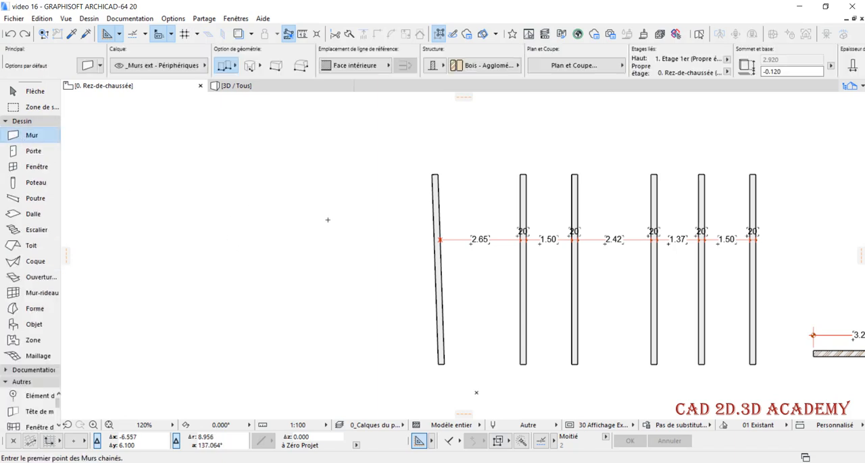
scroll(405, 280, "down", 2)
scroll(282, 282, "up", 2)
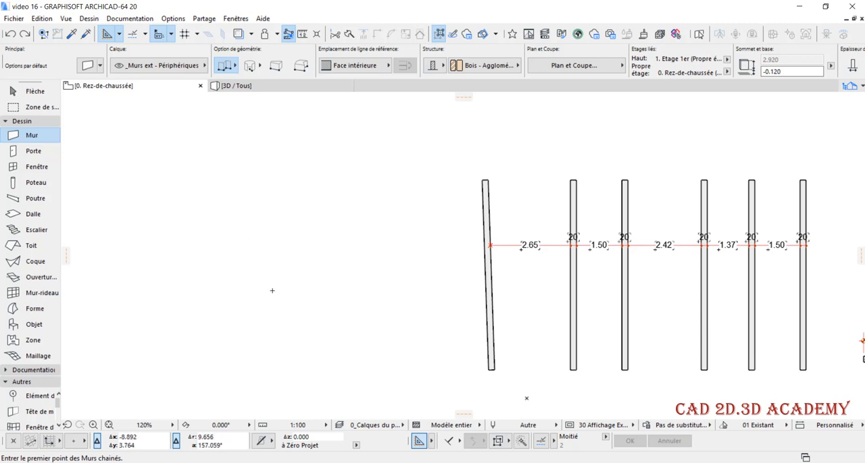
left_click(246, 337)
left_click(246, 196)
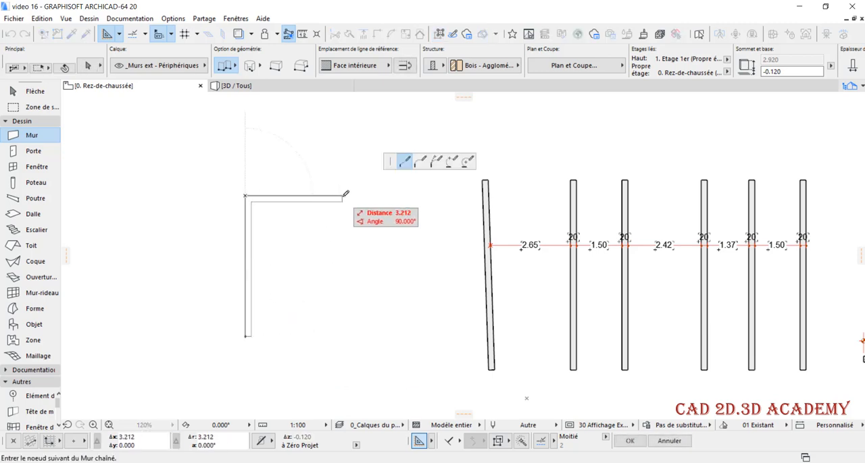
left_click(378, 196)
left_click(379, 267)
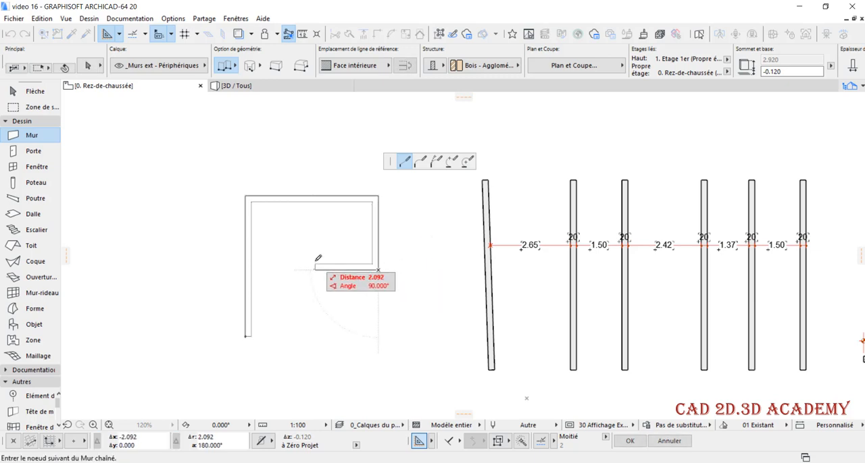
left_click(311, 267)
left_click(312, 349)
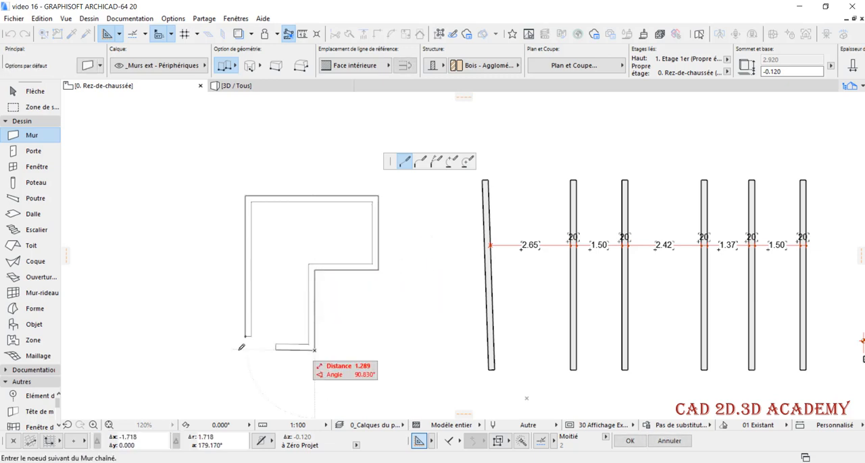
double_click(189, 348)
scroll(293, 303, "up", 2)
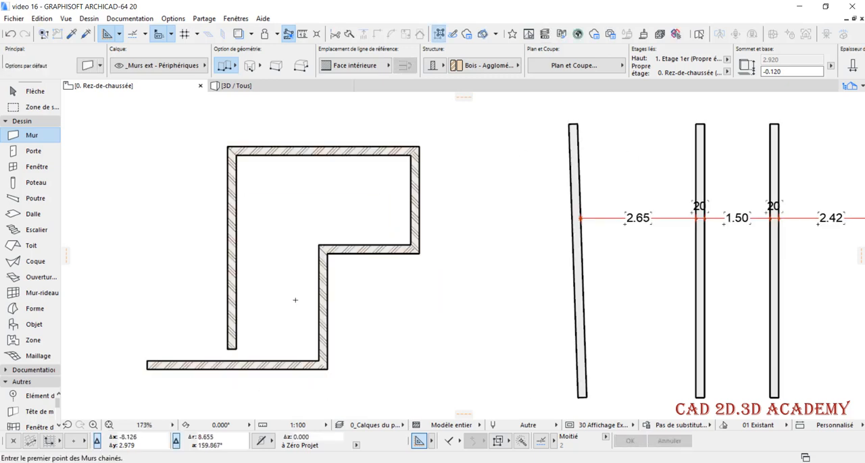
Set the building material of all the newly drawn L-shape walls to Divers - Vide and deselect them
scroll(295, 300, "down", 2)
left_click_drag(172, 156, 380, 375, "shift")
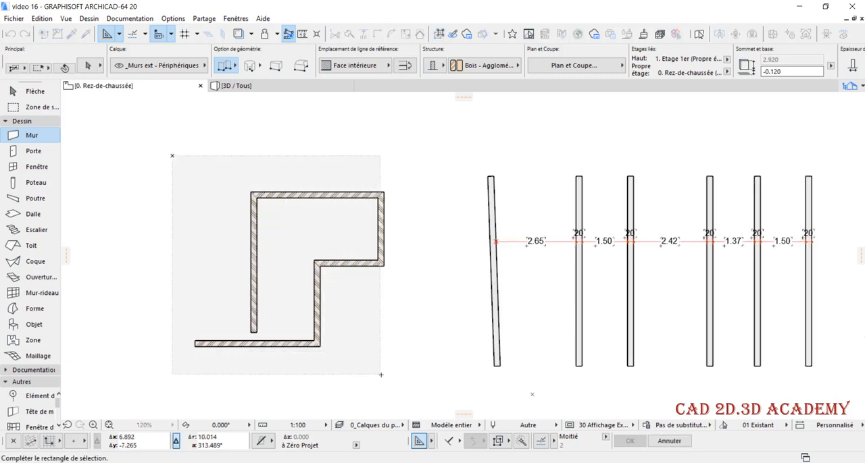
left_click(381, 375, "shift")
scroll(355, 320, "down", 2)
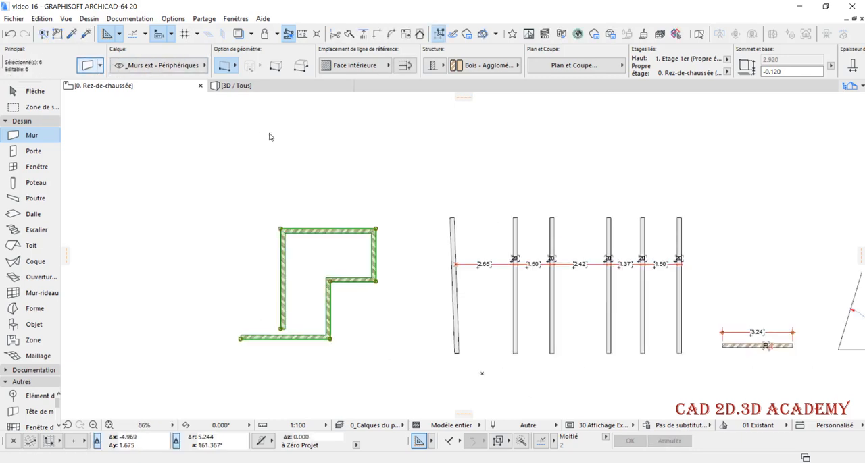
key("ctrl+t")
left_click(379, 143)
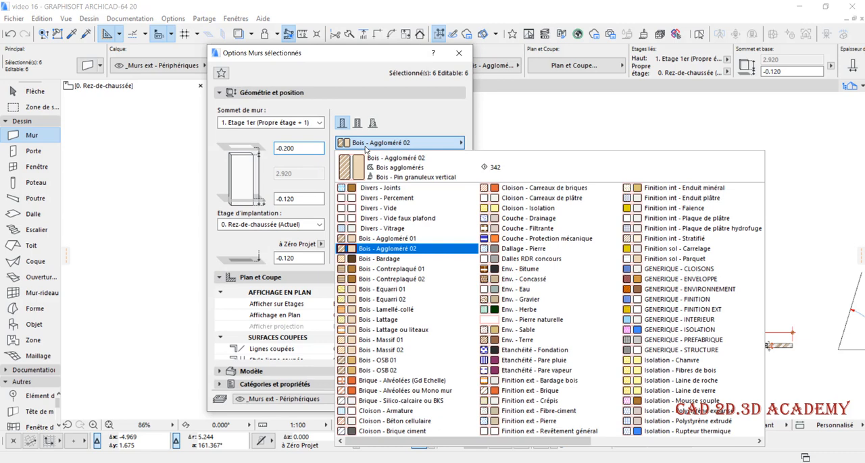
left_click(379, 209)
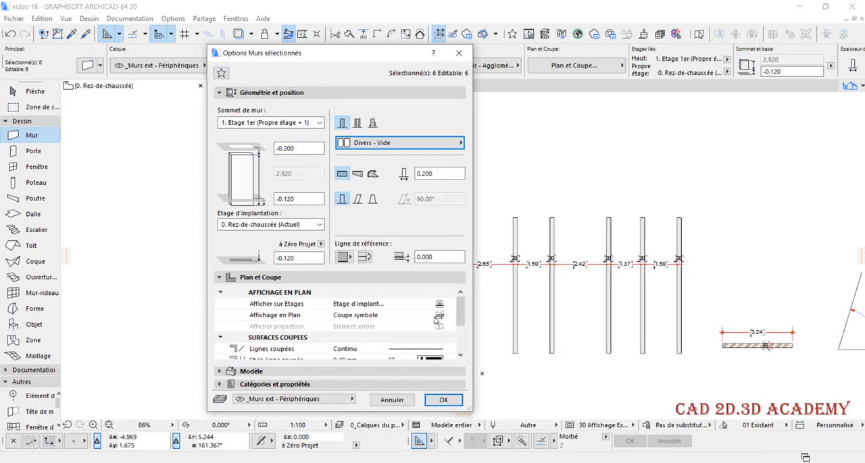
left_click(445, 401)
key("Escape")
Stretch the short vertical wall across the lower wall and trim both overhanging ends to close the L-shaped outline's corner
scroll(399, 253, "up", 1)
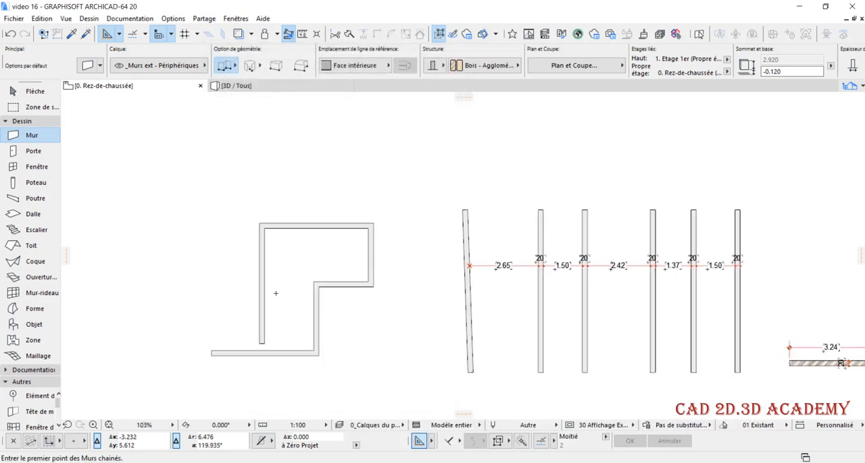
scroll(275, 294, "up", 2)
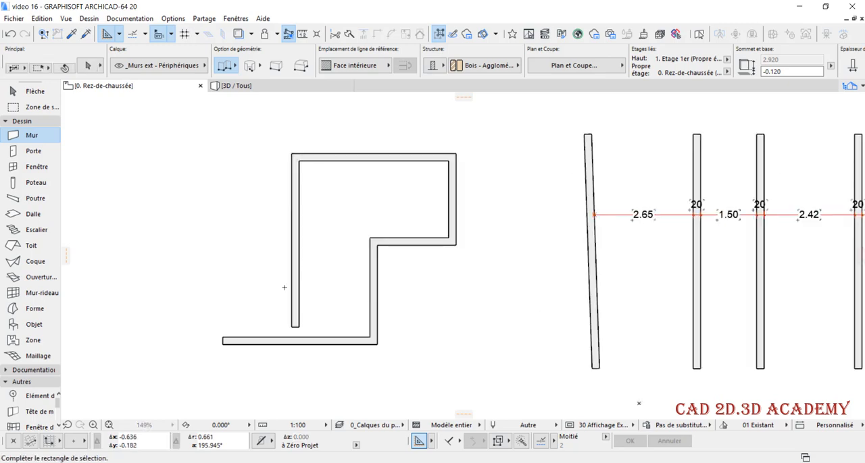
left_click(293, 290, "shift")
scroll(290, 294, "down", 1)
left_click(293, 298)
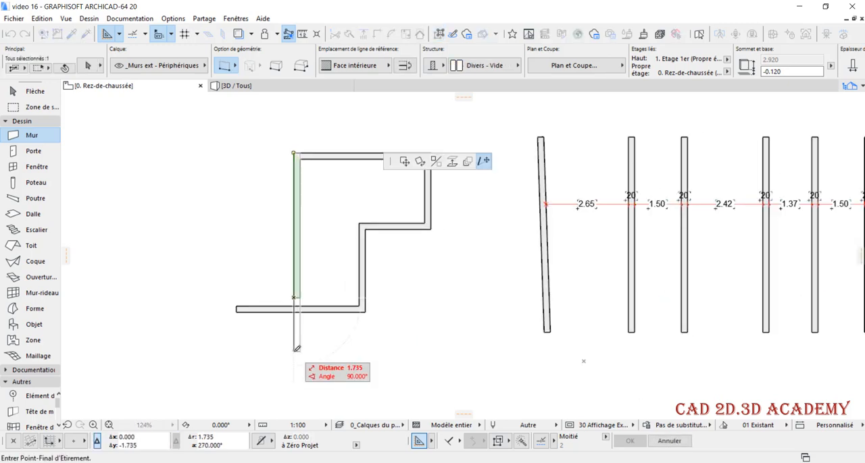
left_click(293, 353)
key("Escape")
left_click(276, 311, "ctrl")
left_click(295, 326, "ctrl")
scroll(344, 267, "up", 1)
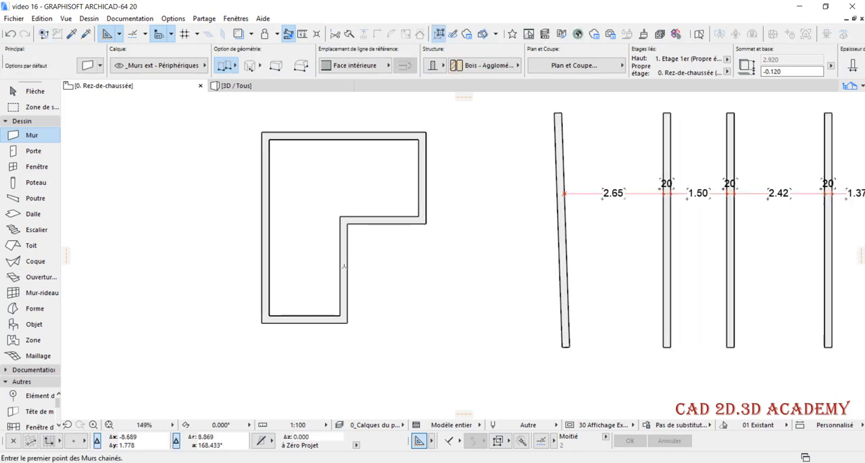
Dimension the L-shape's wide part horizontally, including both side wall thicknesses, with the dimension line just below the upper wall
scroll(413, 253, "down", 2)
scroll(413, 251, "up", 2)
left_click(512, 214, "shift")
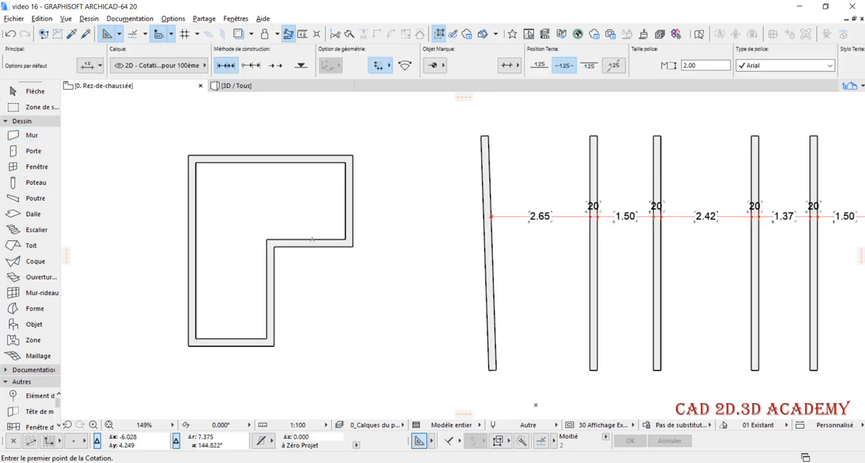
scroll(405, 270, "down", 4)
scroll(344, 214, "up", 5)
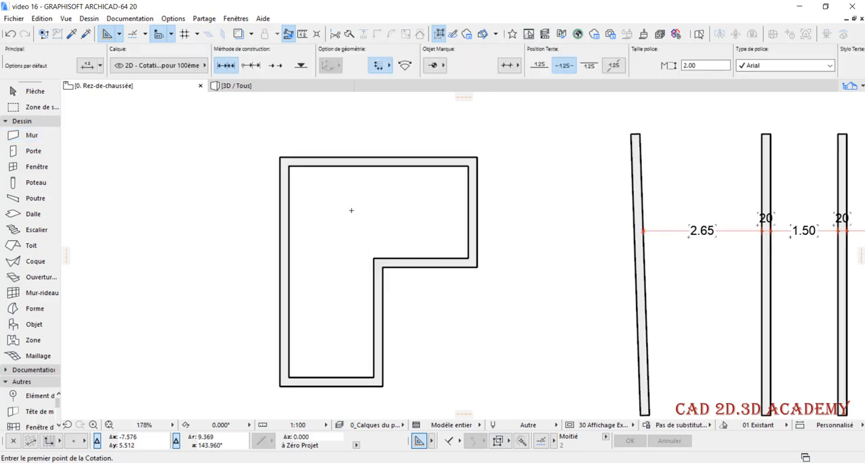
scroll(398, 271, "down", 3)
scroll(372, 243, "up", 4)
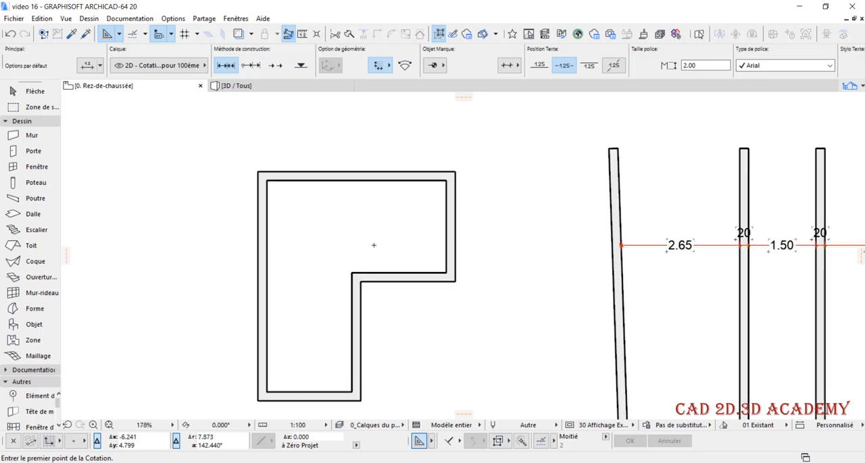
left_click(461, 217)
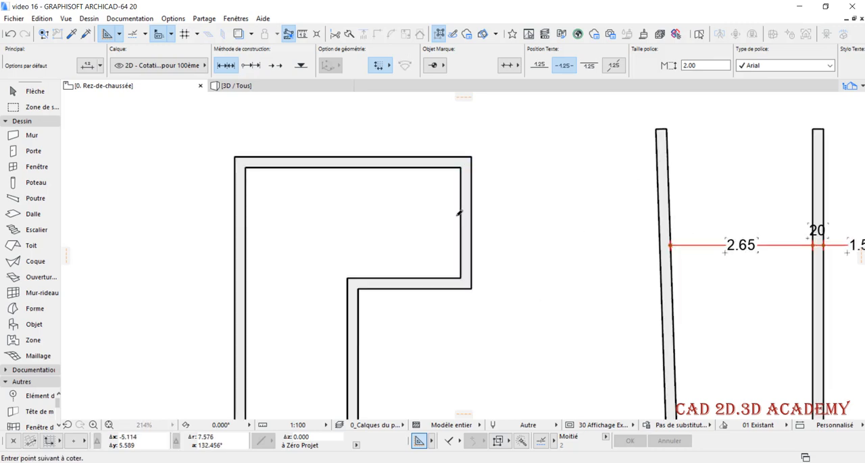
left_click(245, 217)
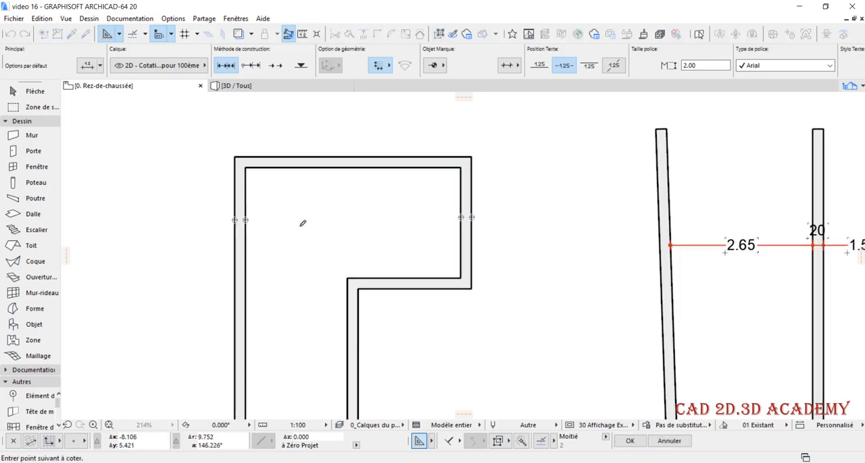
double_click(301, 223)
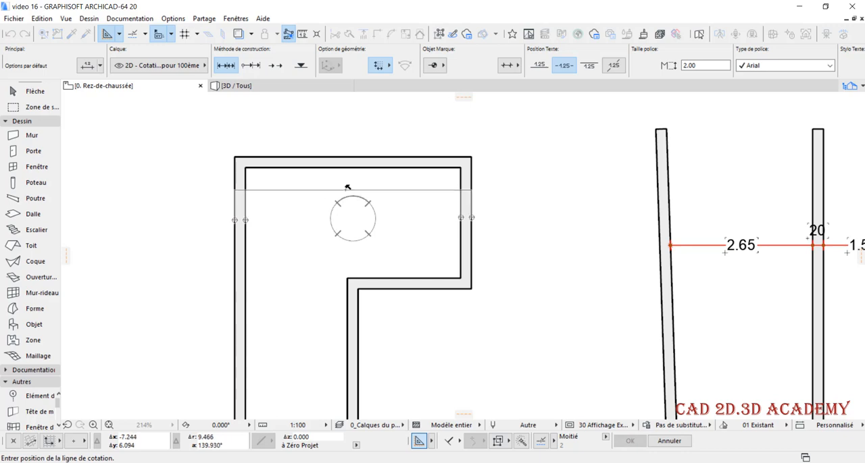
left_click(346, 187)
Dimension the L-shape's wide part vertically from the upper wall to the step wall, including both wall thicknesses
scroll(345, 203, "down", 3)
scroll(370, 191, "up", 2)
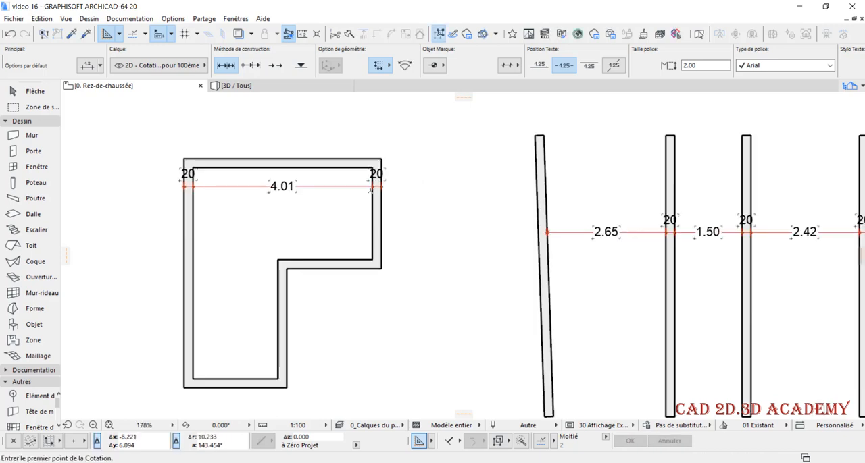
left_click(346, 165)
left_click(349, 256)
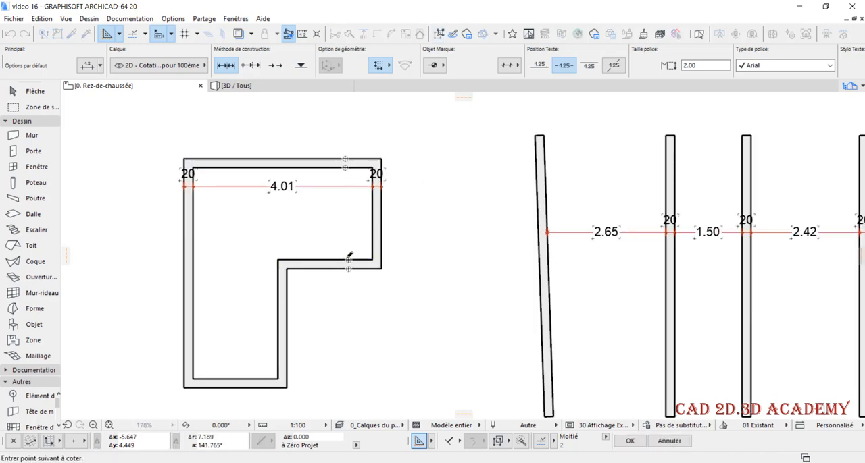
double_click(347, 214)
left_click(321, 219)
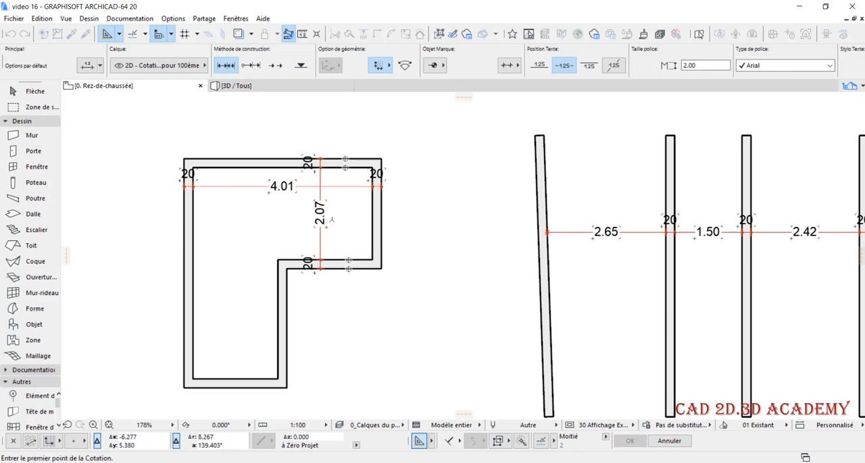
Dimension the L-shape's narrow lower part horizontally, including both wall thicknesses, with the dimension line above the bottom wall
scroll(454, 237, "down", 2)
scroll(327, 302, "up", 3)
left_click(330, 285)
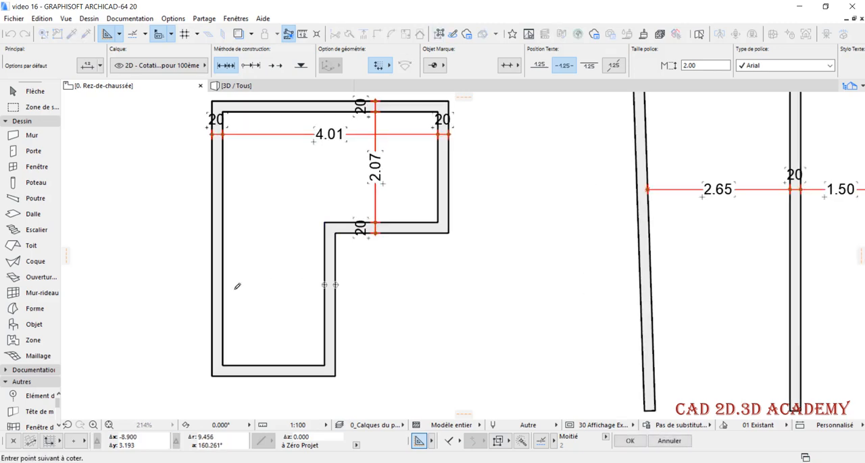
left_click(226, 284)
double_click(262, 276)
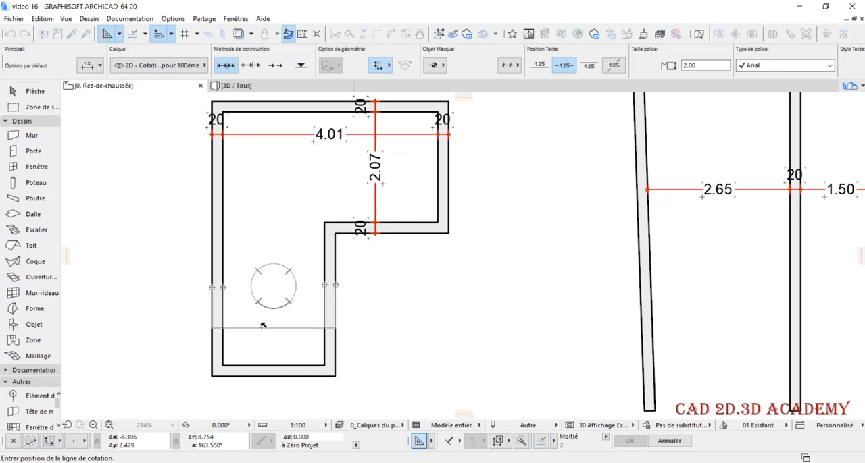
left_click(264, 327)
Dimension the L-shape's full height from bottom wall to upper wall, including both thicknesses, with the dimension line beside the long wall
left_click(263, 370)
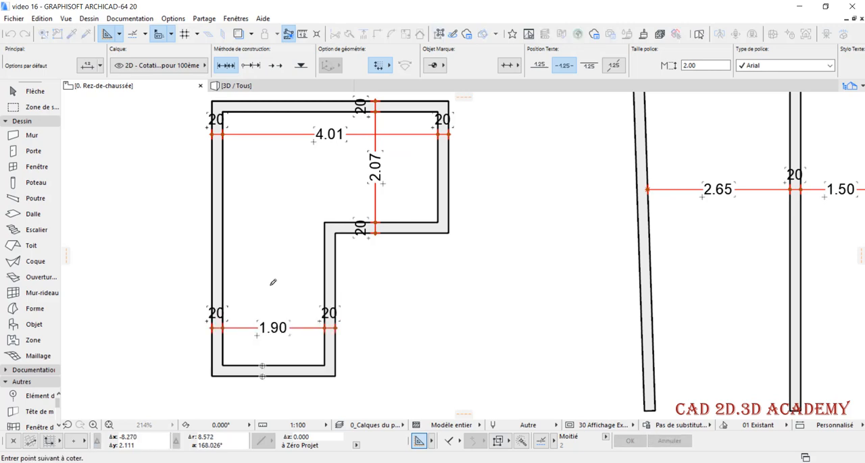
left_click(269, 110)
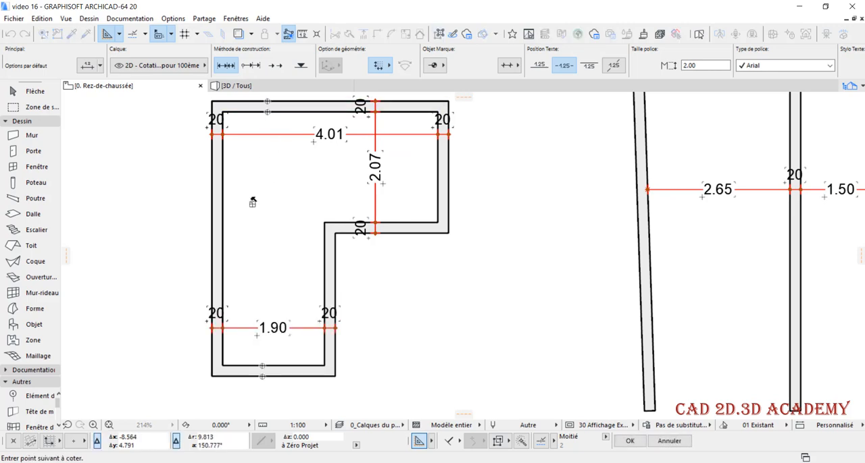
double_click(251, 201)
left_click(240, 245)
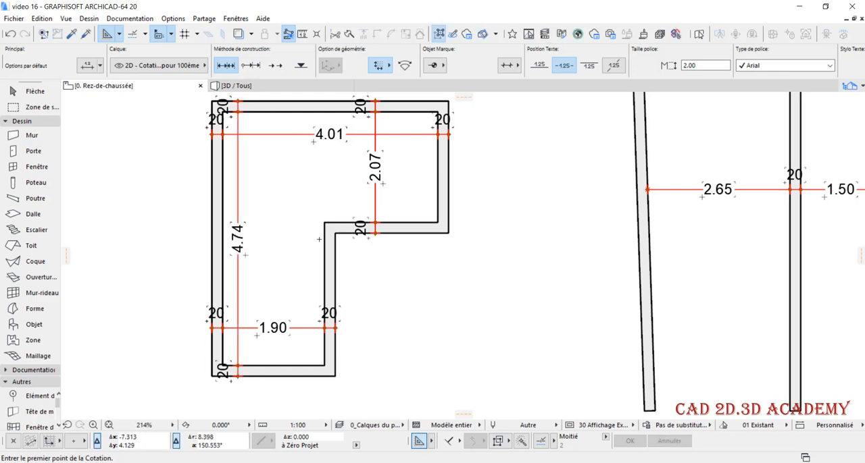
scroll(264, 230, "down", 1)
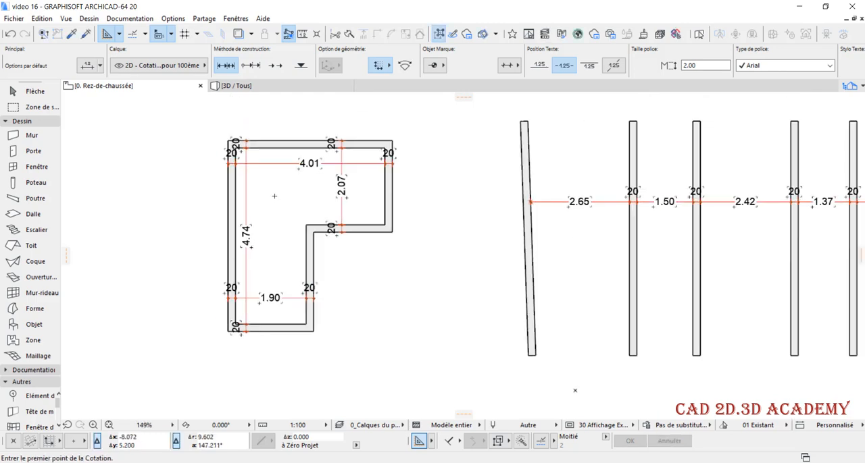
scroll(287, 235, "down", 1)
scroll(287, 234, "up", 1)
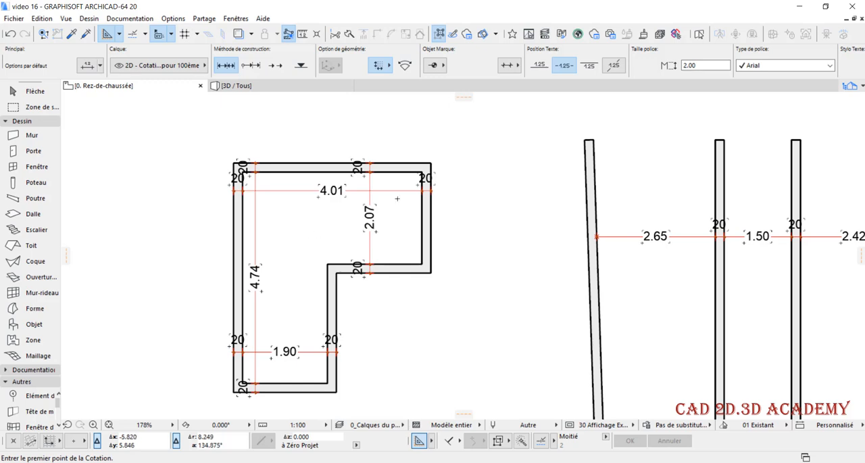
Try to move only the L-shape's long wall horizontally outward by 1.99, away from the room
scroll(284, 194, "up", 2)
scroll(263, 200, "down", 1)
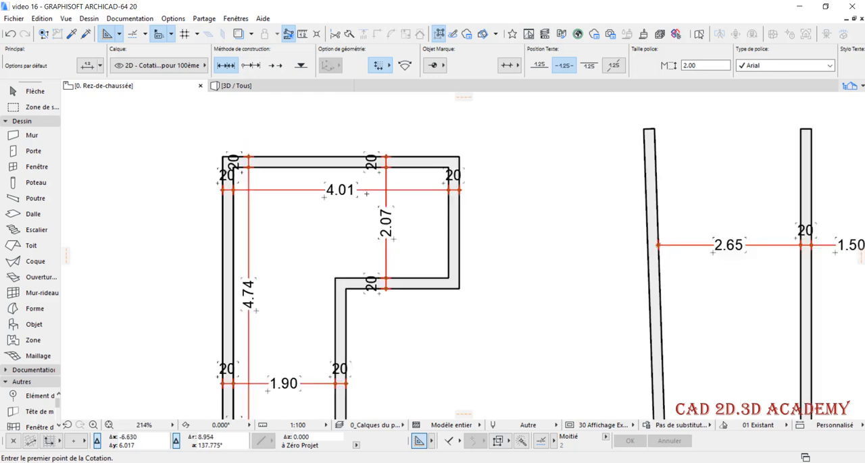
scroll(283, 203, "down", 1)
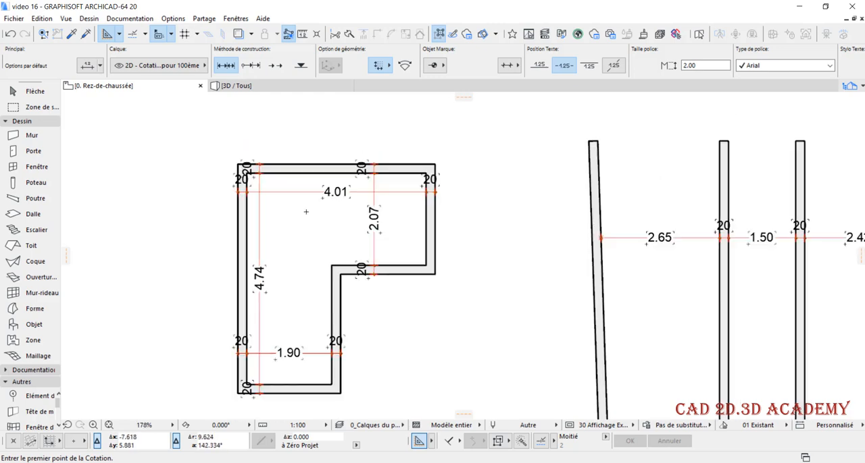
scroll(305, 213, "up", 1)
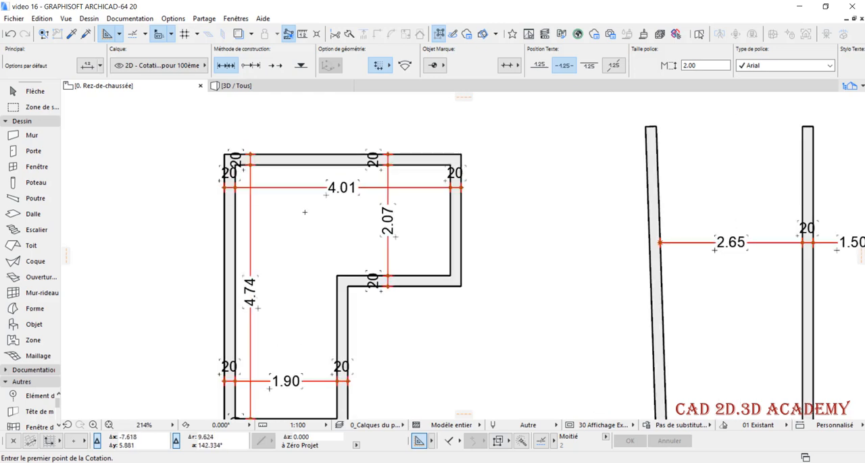
left_click(237, 229, "shift")
left_click(230, 229)
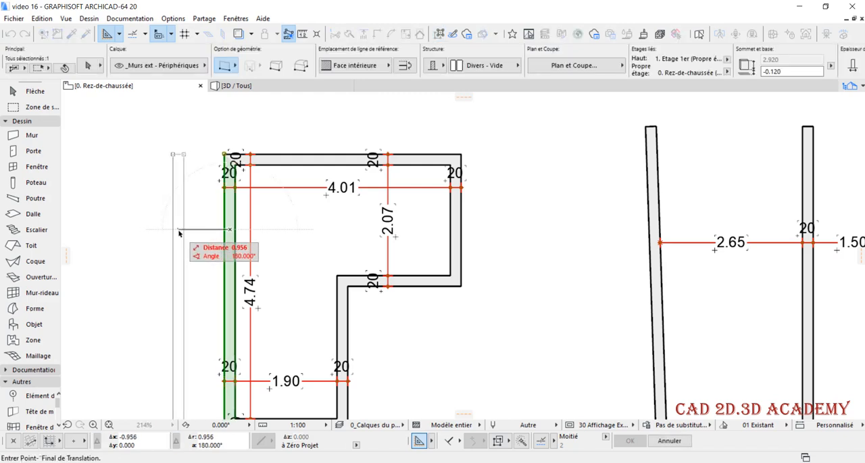
key("Tab")
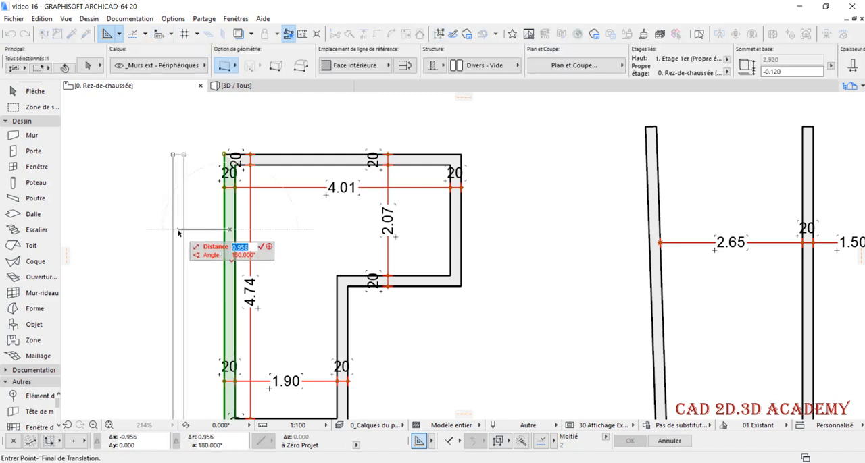
type("1.99")
key("Return")
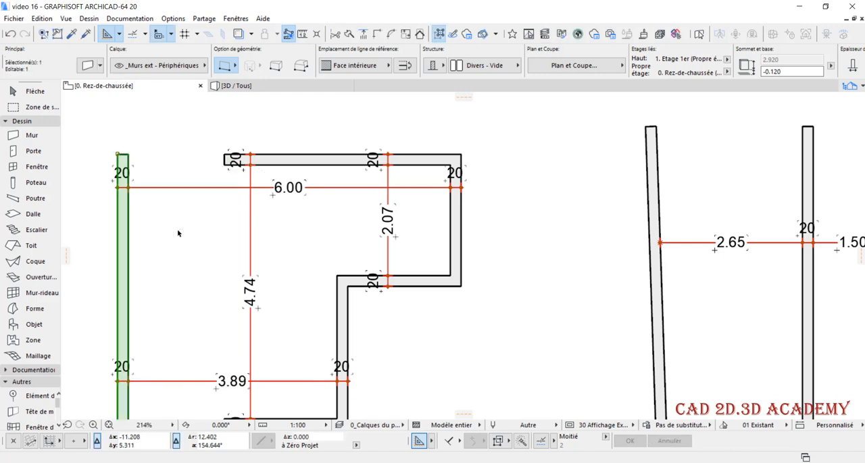
Undo the long wall's move and abandon the accidentally started dimension
scroll(229, 190, "down", 2)
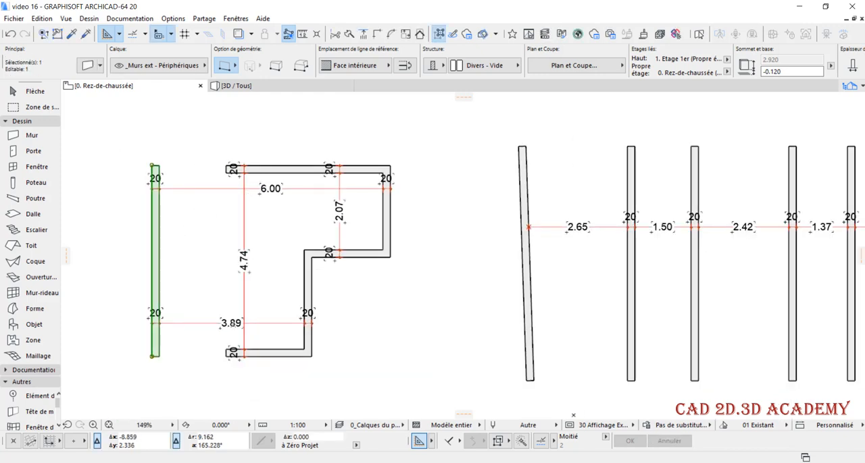
key("ctrl+z")
left_click(263, 150)
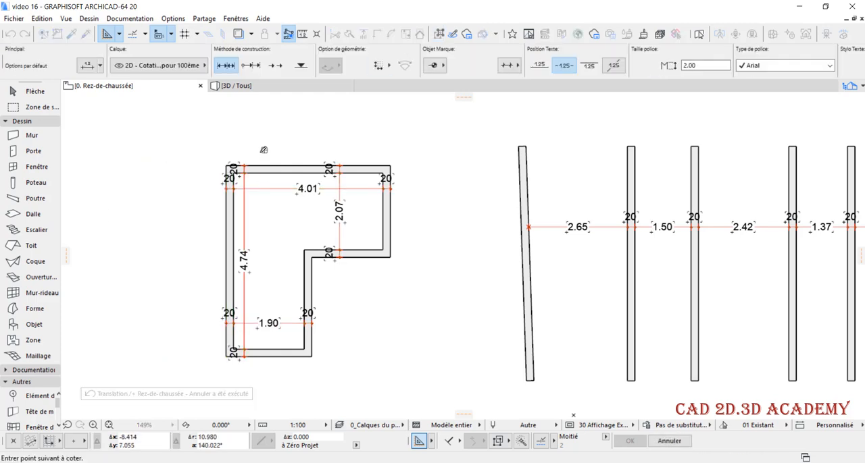
key("Escape")
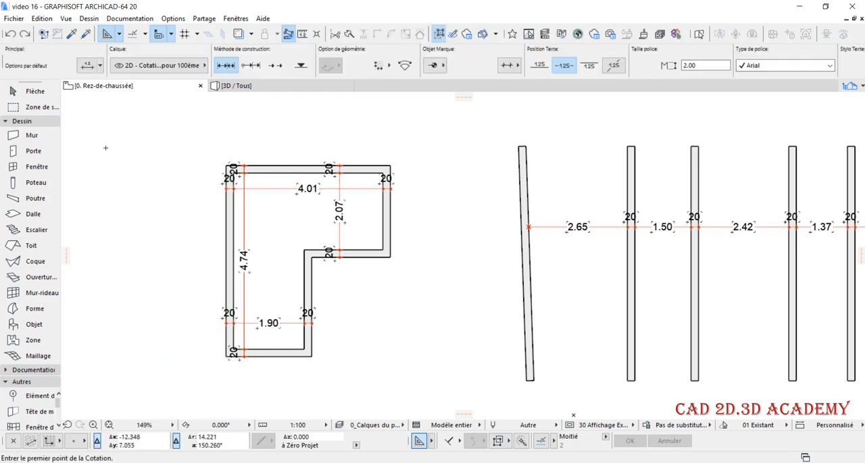
Draw a marquee (Zone de sélection) enclosing the long wall and the adjoining ends of the upper and bottom walls
left_click(21, 108)
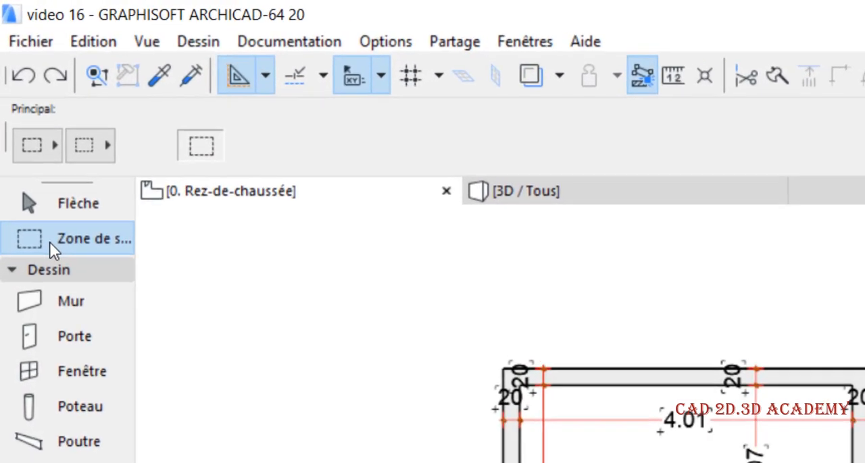
scroll(718, 299, "down", 2)
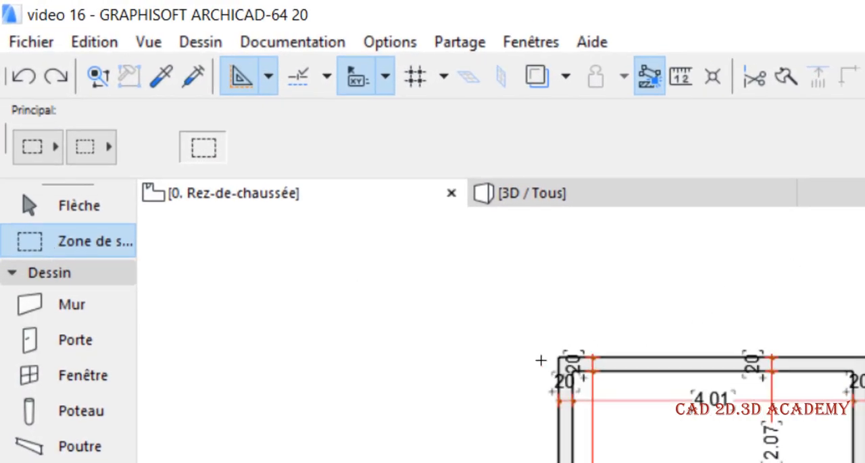
scroll(534, 359, "up", 2)
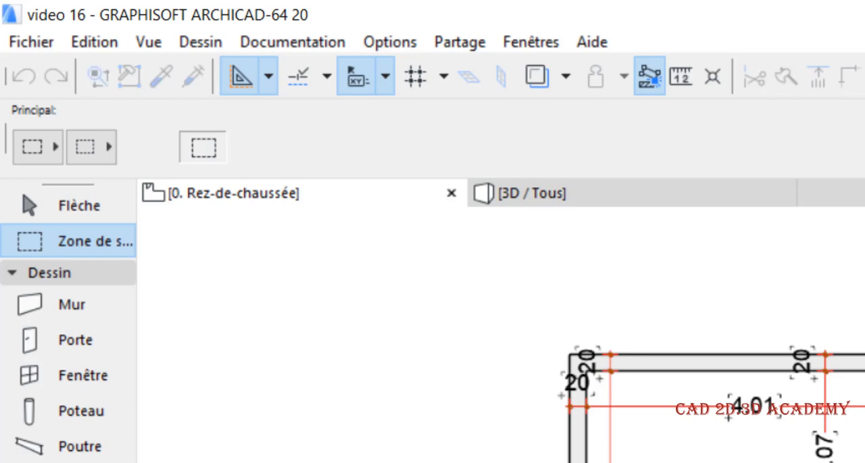
left_click(579, 461, "shift")
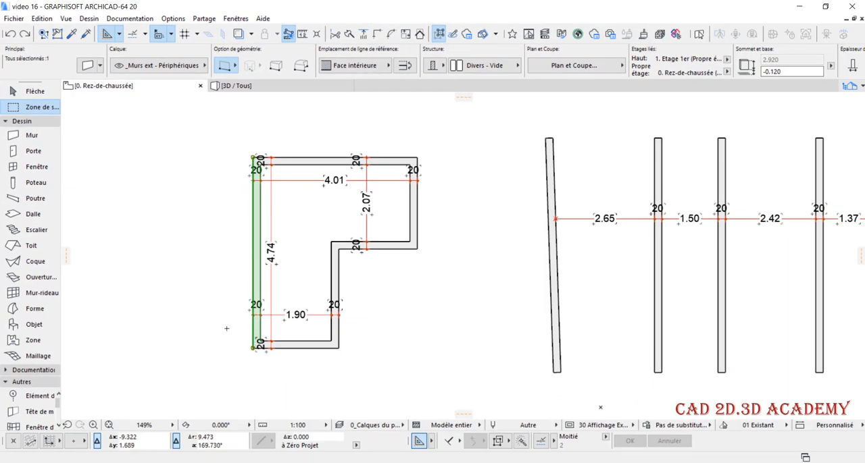
key("Escape")
left_click(202, 128)
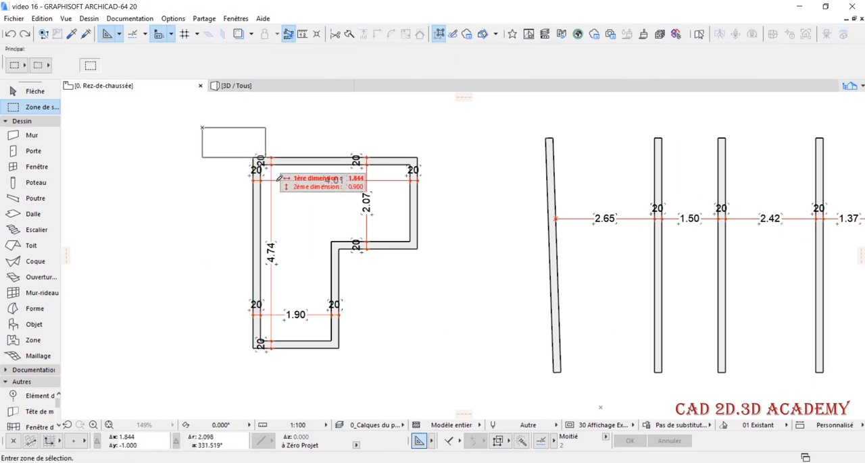
left_click(288, 396)
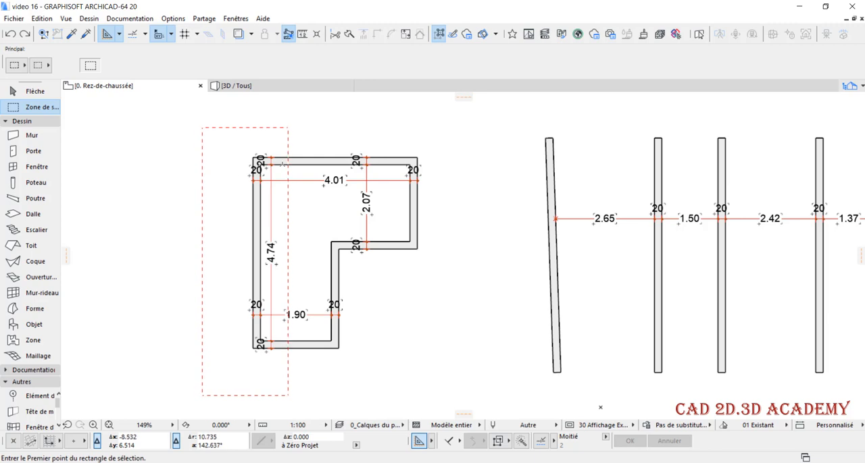
Stretch the marquee contents 1.99 horizontally outward at 180° from the outer corner of the long and upper walls
scroll(282, 164, "up", 2)
scroll(301, 230, "down", 2)
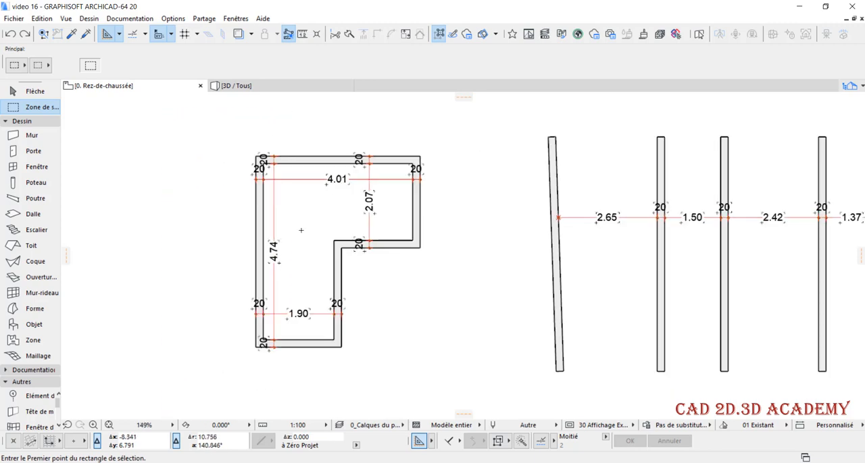
scroll(271, 312, "up", 2)
scroll(271, 313, "down", 2)
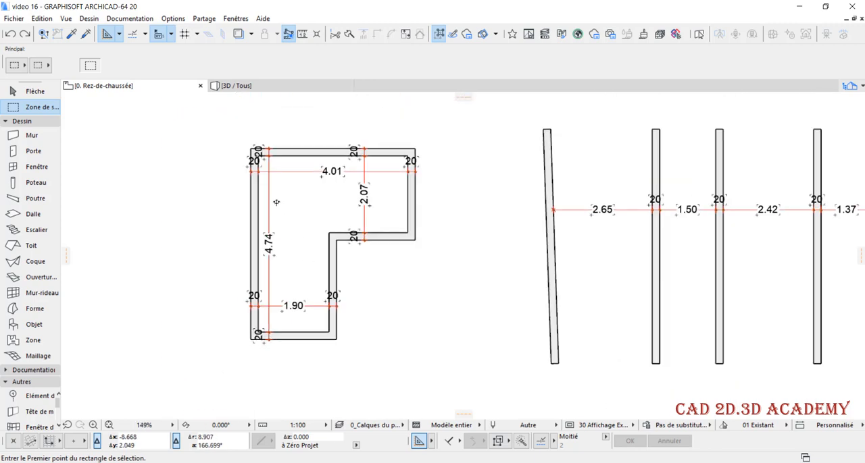
scroll(258, 151, "up", 2)
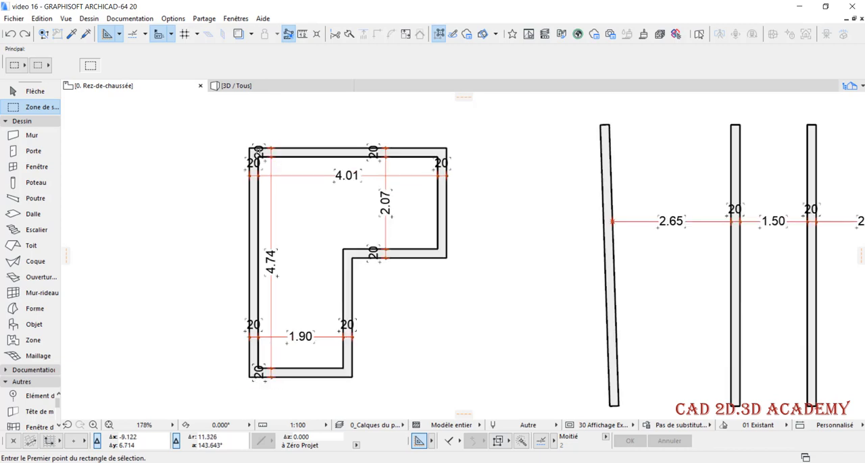
left_click(247, 147)
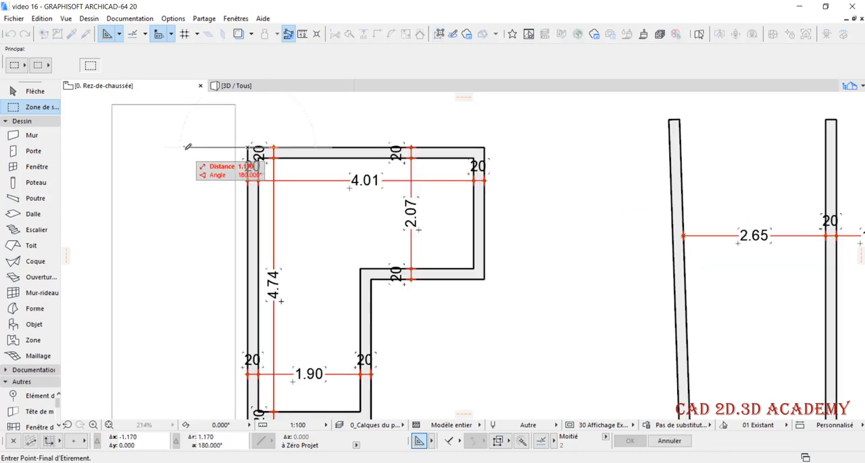
key("Tab")
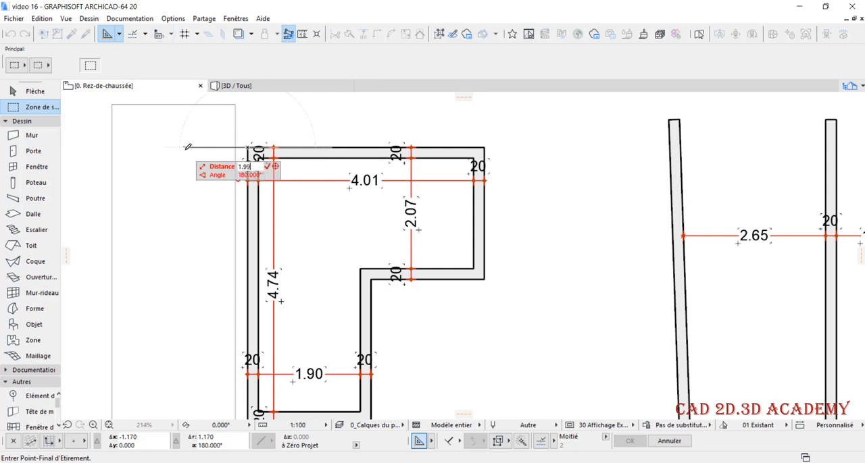
key("Return")
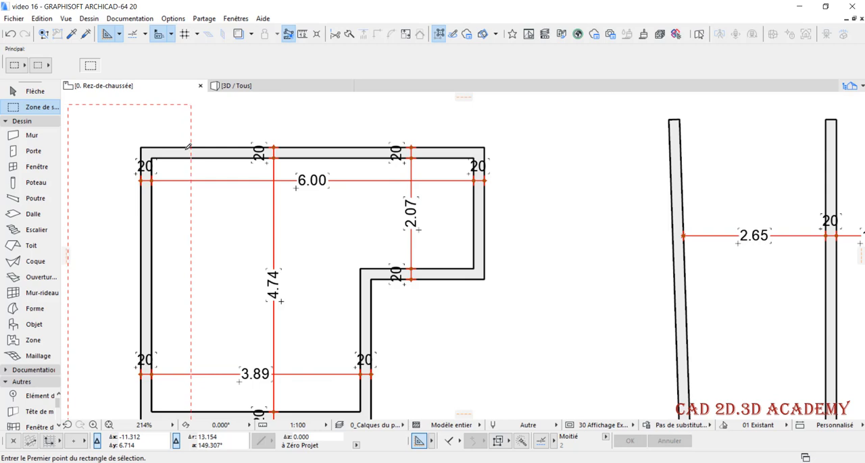
Draw a marquee around the bottom wall and the lower ends of the two walls meeting it
scroll(399, 215, "down", 2)
scroll(314, 275, "up", 1)
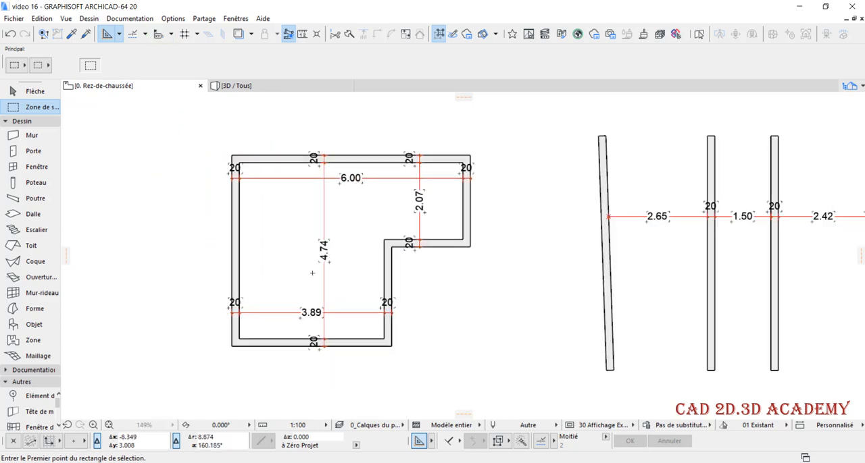
scroll(312, 273, "up", 1)
left_click(438, 339)
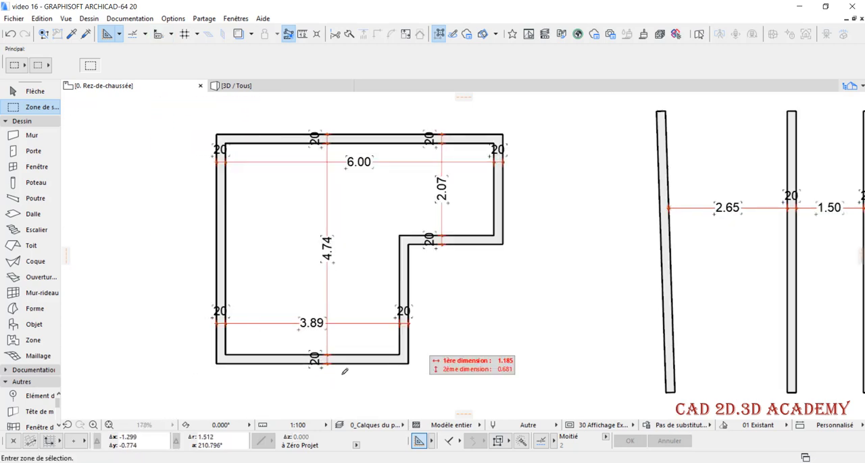
left_click(186, 393)
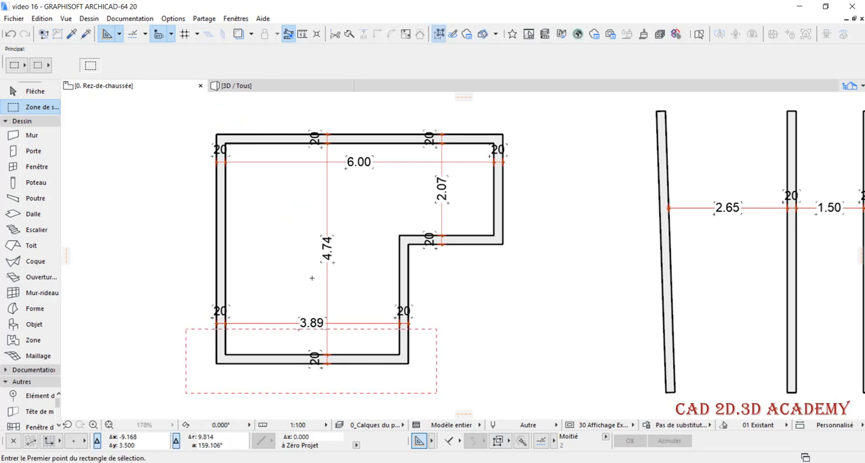
middle_click_drag(309, 268, 296, 215)
scroll(368, 291, "down", 1)
middle_click_drag(351, 296, 348, 323)
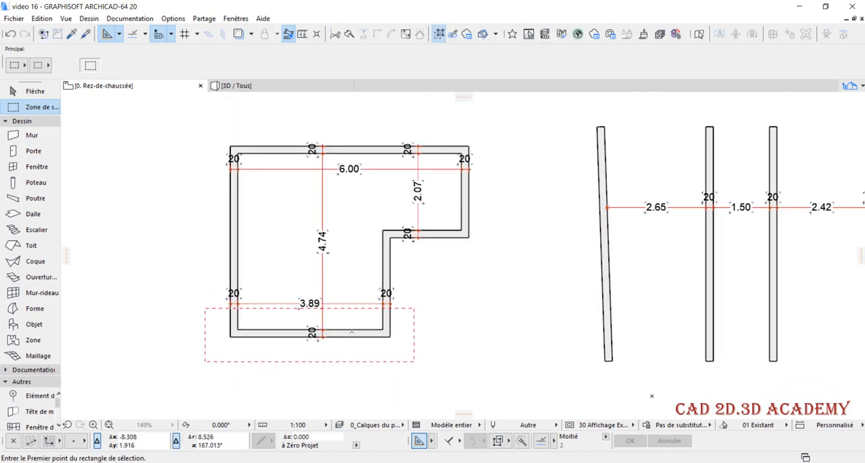
key("ctrl+h")
left_click(389, 336)
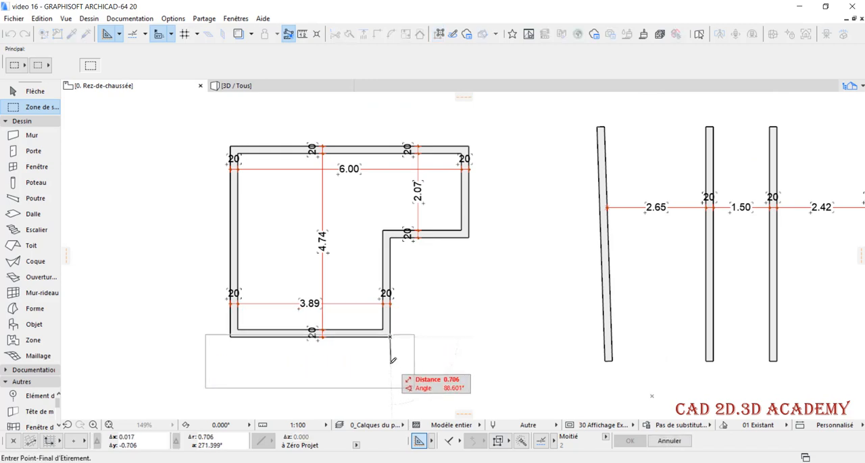
key("Escape")
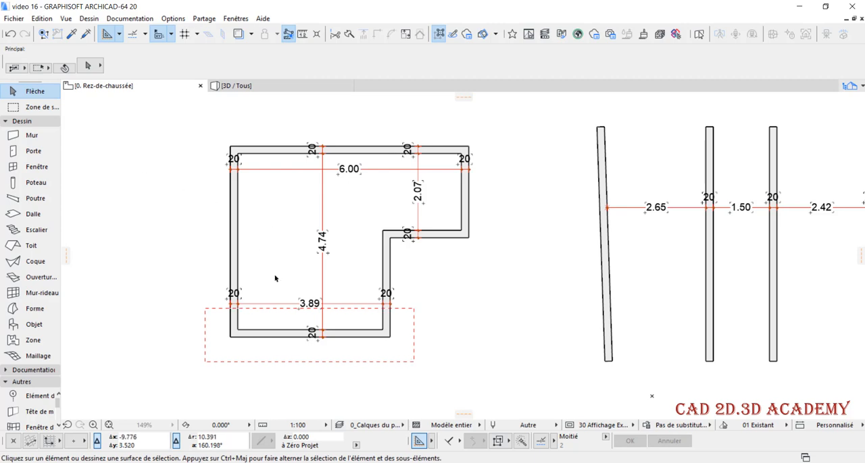
left_click(37, 111)
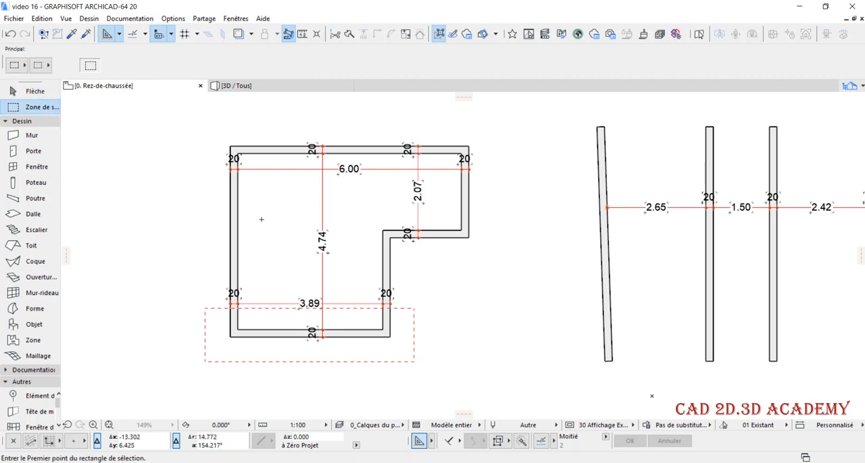
Try stretching the marquee contents 1.36 straight down from the bottom wall's outer right corner, and undo the stretch
left_click(390, 333)
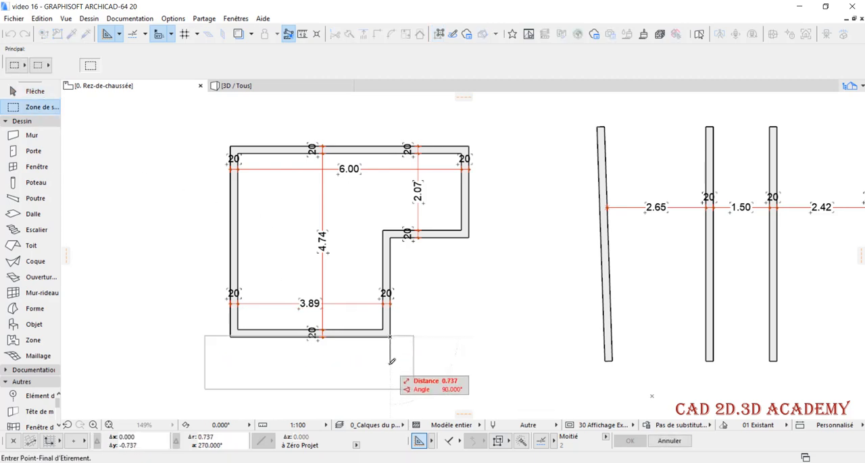
key("Tab")
type("1.36")
key("Return")
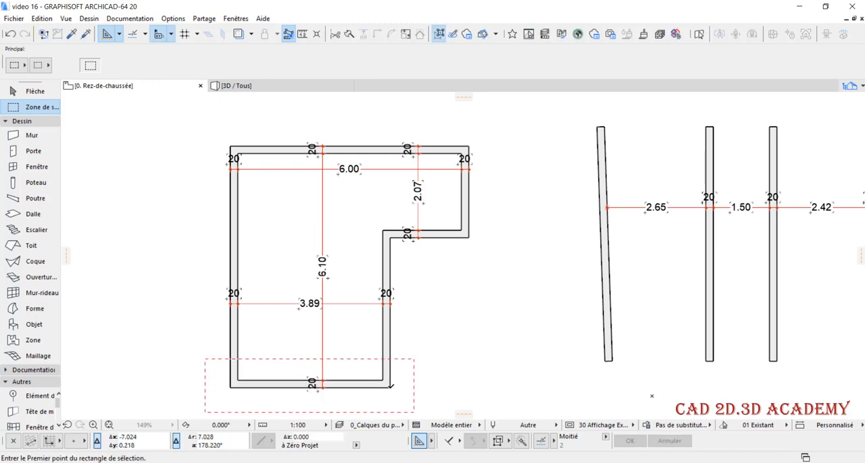
key("ctrl+z")
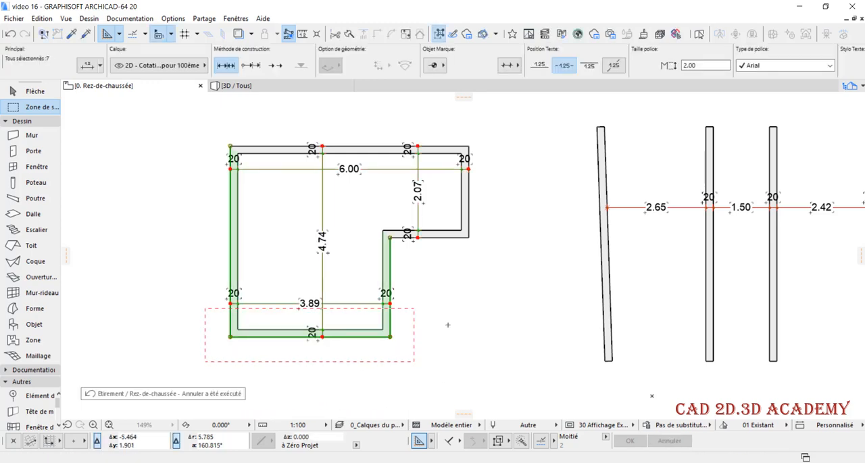
Stretch the marquee contents 1.26 straight down from the bottom wall's outer right corner, and clear the marquee
key("ctrl+h")
left_click(389, 336)
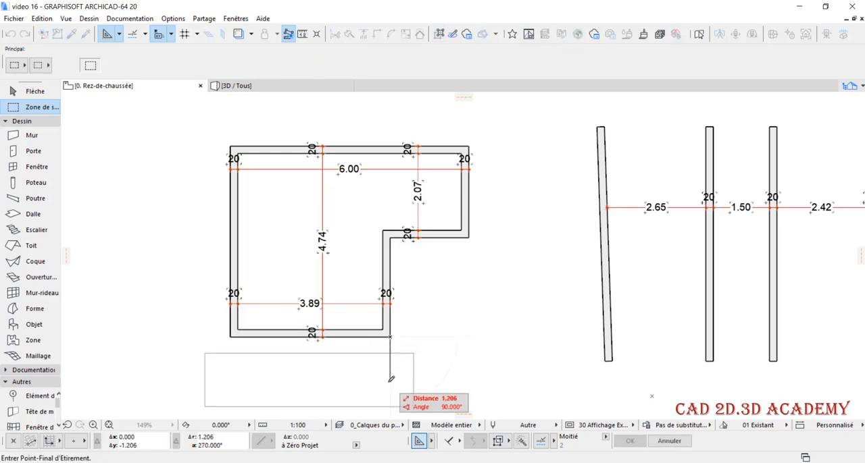
key("Tab")
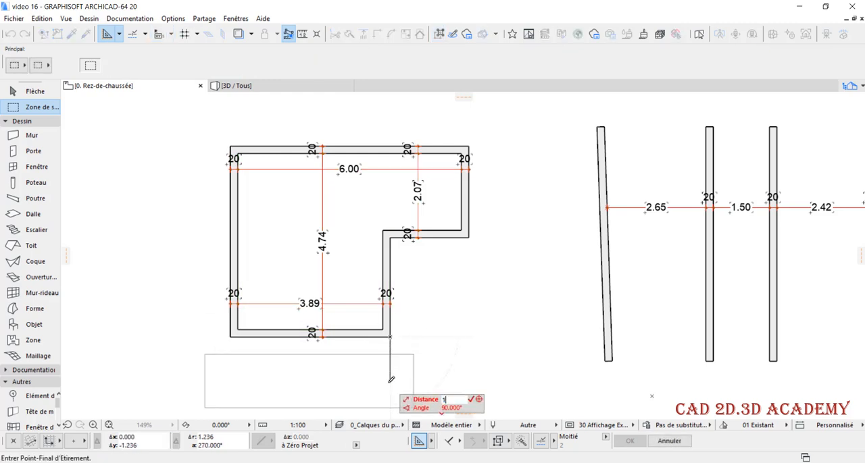
type("1.26")
key("Return")
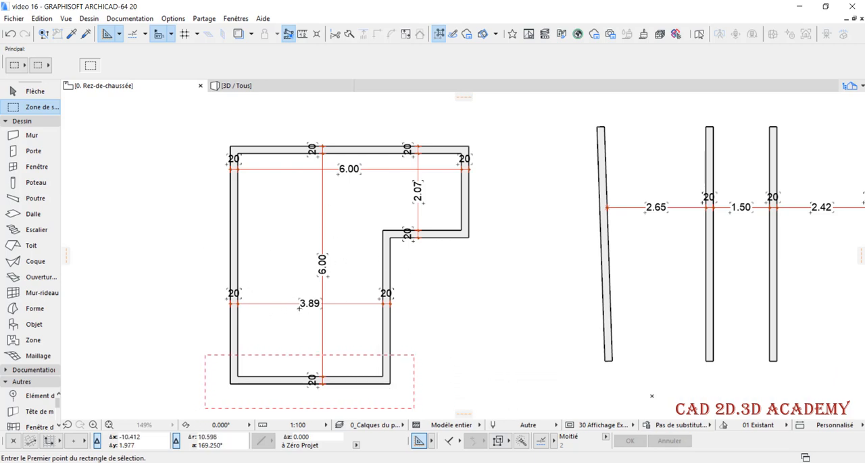
double_click(424, 313)
scroll(250, 281, "down", 1)
scroll(275, 310, "up", 3)
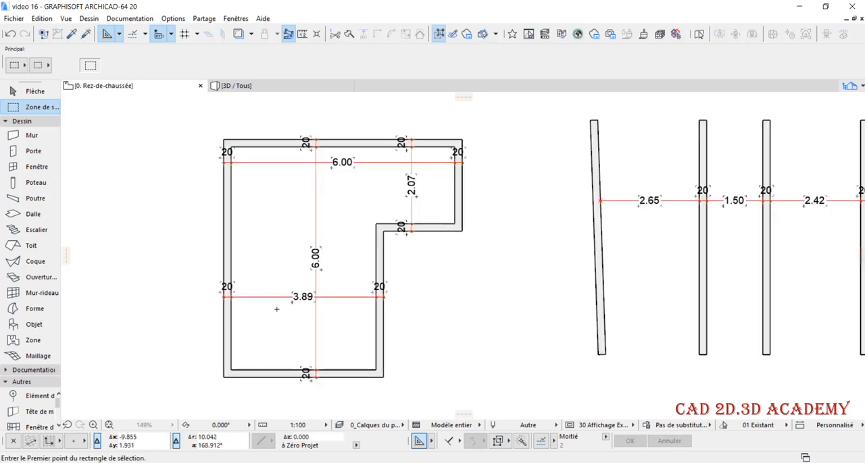
Marquee the lower vertical wall at the inner corner and stretch it 0.89 inward at 180° from its bottom outer corner
scroll(223, 304, "down", 2)
scroll(303, 350, "up", 3)
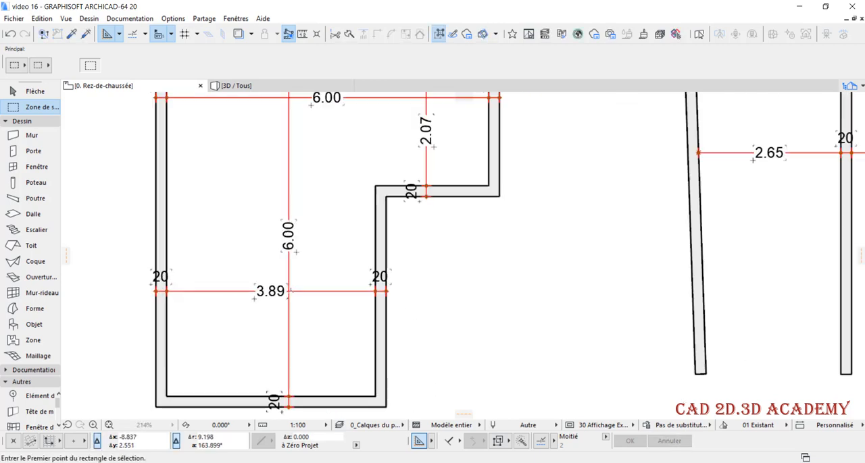
scroll(271, 304, "down", 3)
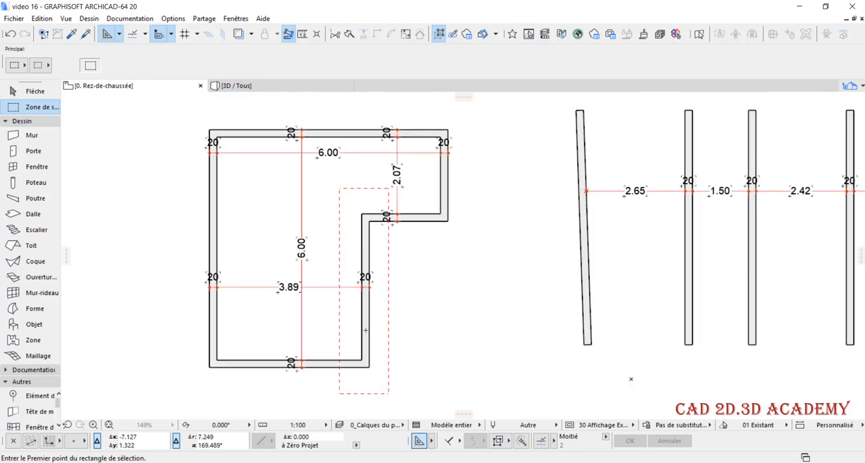
left_click(369, 367)
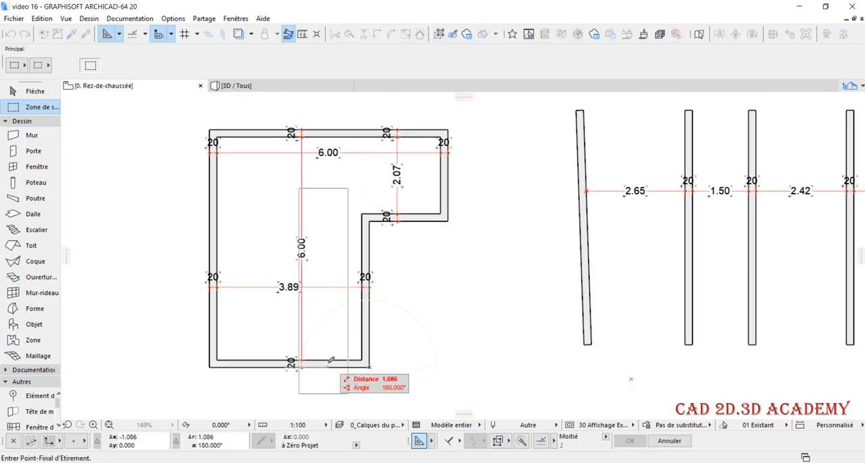
type("0")
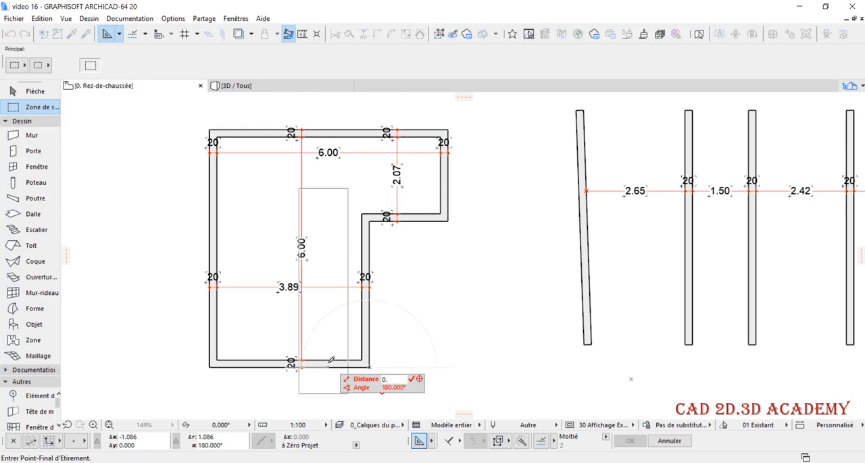
type(".89")
key("Return")
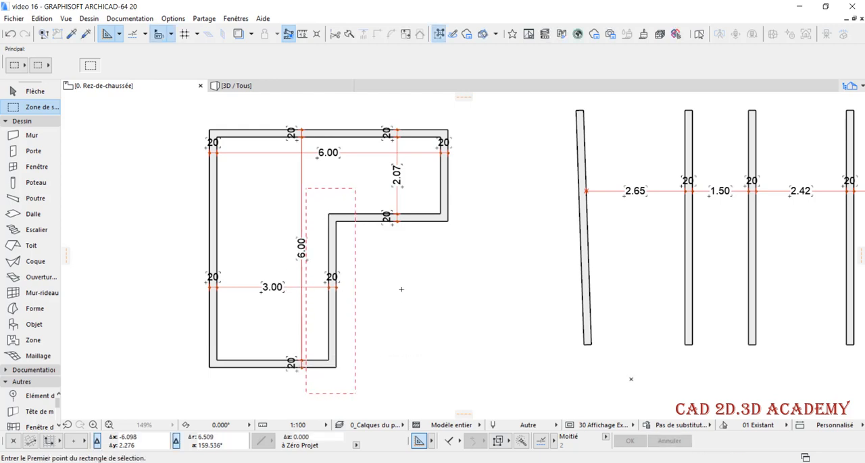
Marquee the short horizontal wall and stretch it 0.93 straight down from the inner corner, and clear the marquee
left_click(451, 224)
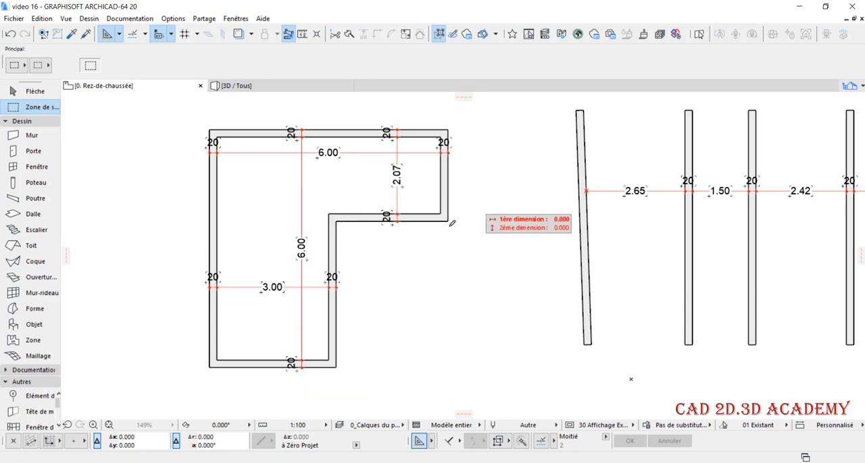
left_click(282, 242)
left_click(329, 214)
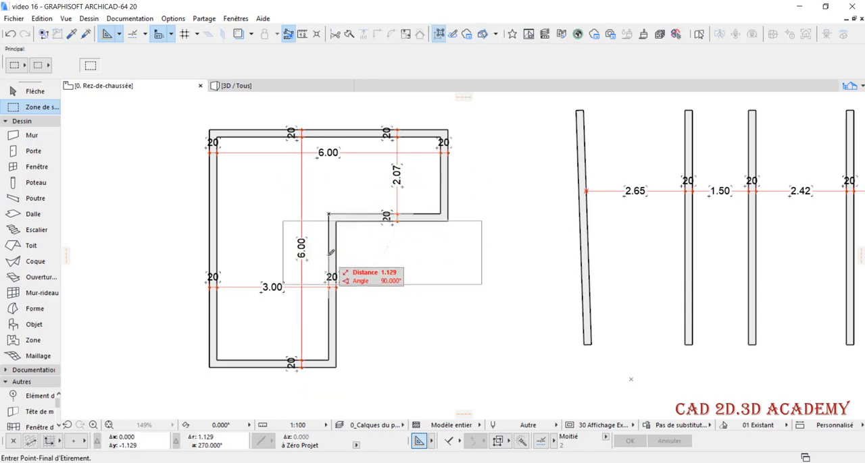
key("Tab")
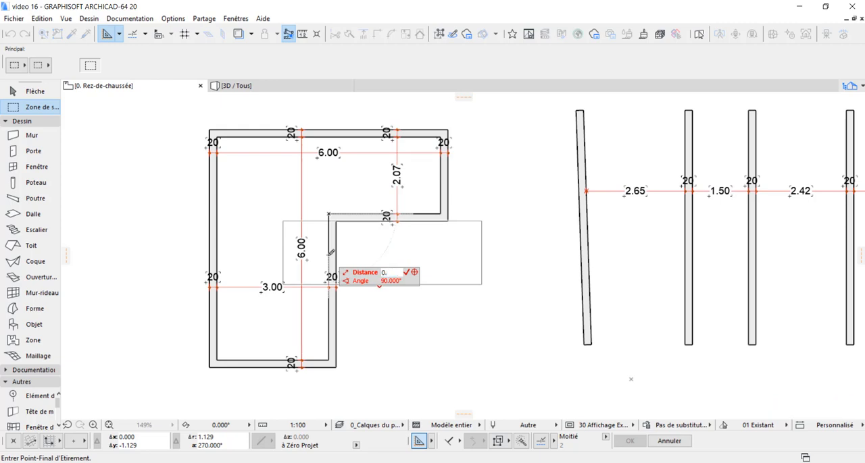
type("0.93")
key("Return")
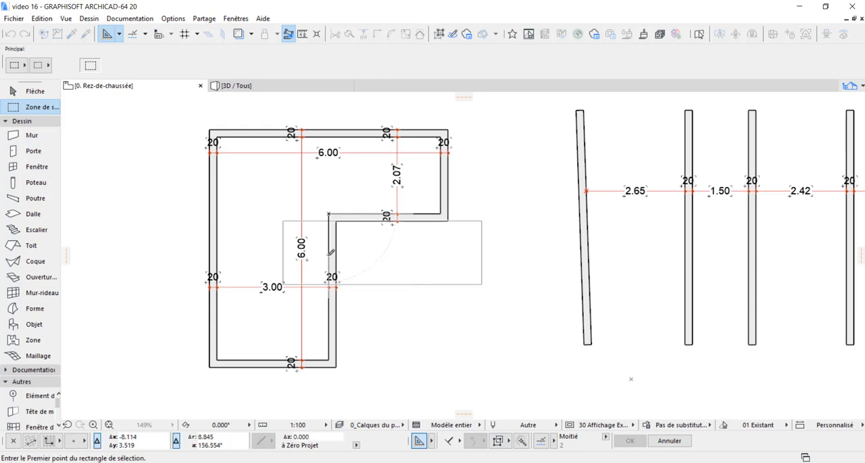
double_click(502, 200)
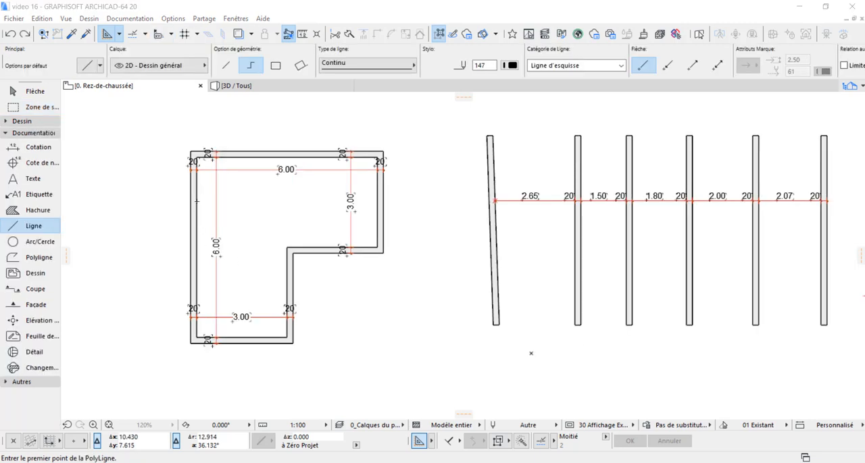
Delete all four dimension chains from the L-shaped outline
scroll(207, 177, "up", 4)
left_click_drag(219, 153, 279, 193, "shift")
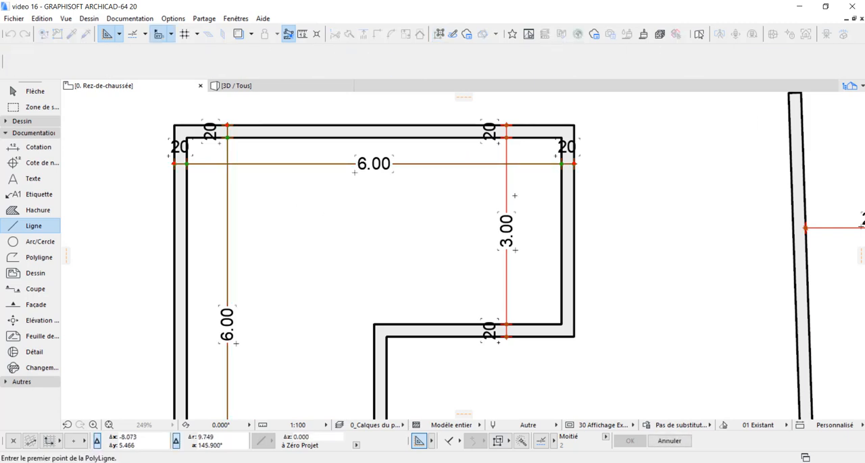
key("Delete")
scroll(517, 180, "down", 4)
left_click(519, 194, "shift")
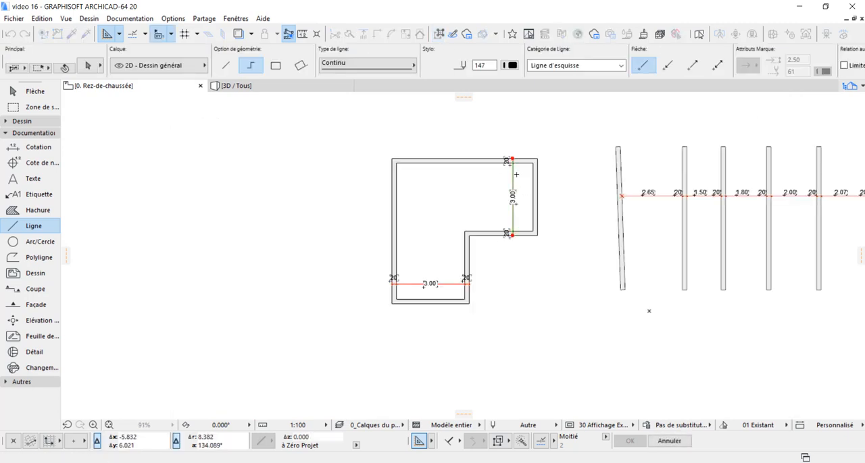
key("Delete")
scroll(471, 286, "up", 3)
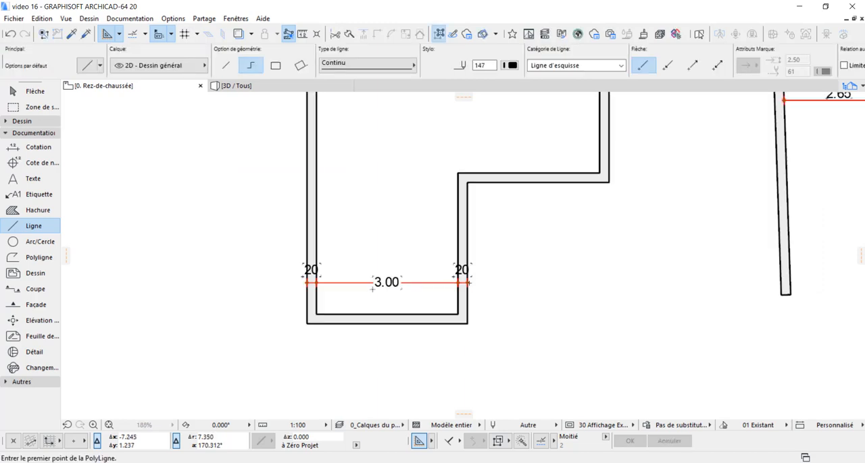
left_click_drag(429, 295, 409, 252, "shift")
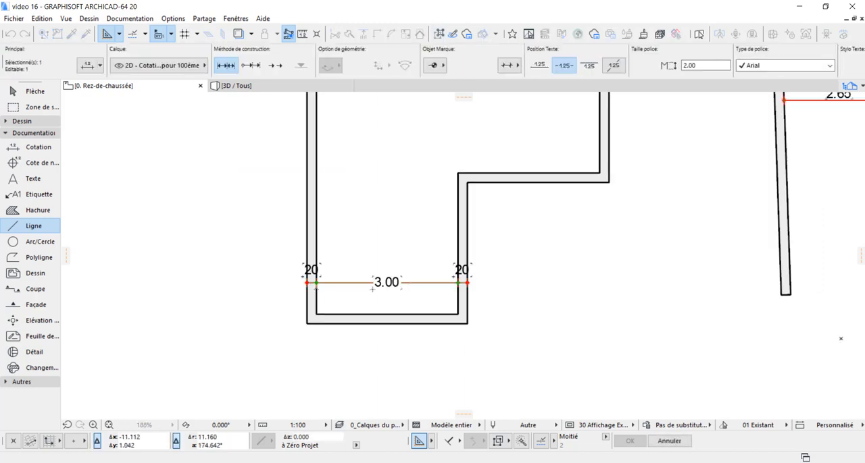
key("Delete")
Extend the lower vertical wall from the inner corner up past the upper wall and trim off the overhanging end
scroll(423, 276, "down", 3)
scroll(388, 286, "up", 2)
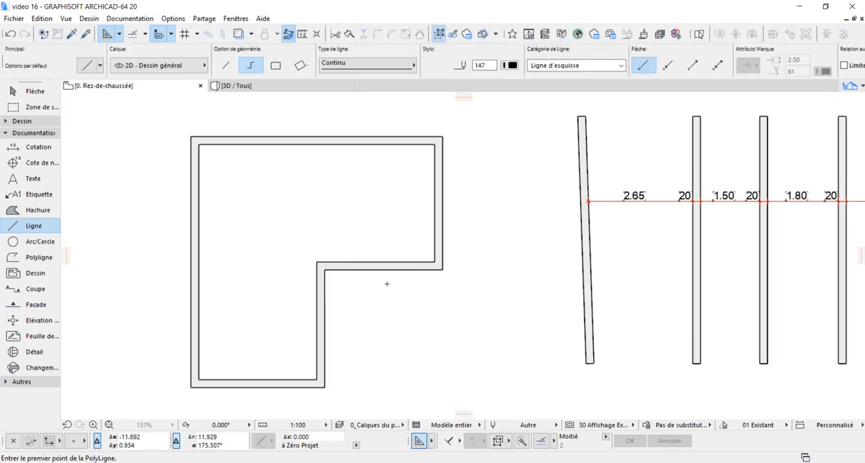
left_click(320, 301, "shift")
left_click(324, 270)
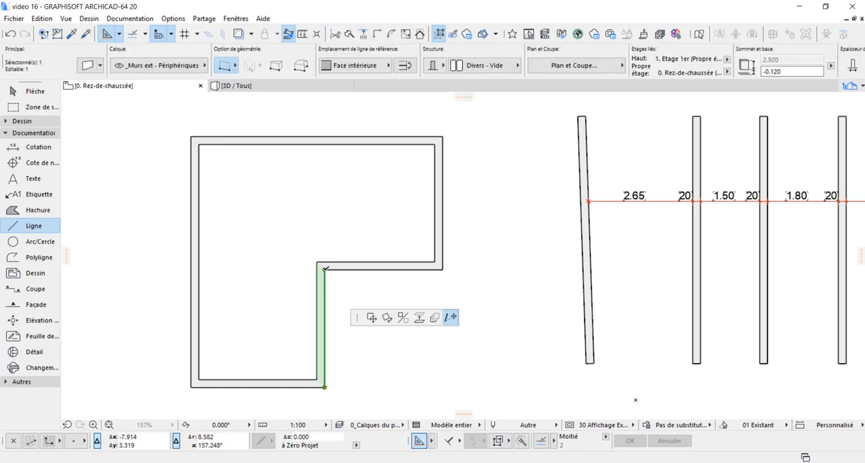
left_click(341, 114)
key("Escape")
left_click(324, 125, "ctrl")
Extend the short horizontal wall from the inner corner across the long outer wall and trim off the protruding end
left_click_drag(356, 241, 374, 299, "shift")
left_click(325, 270)
left_click(139, 267)
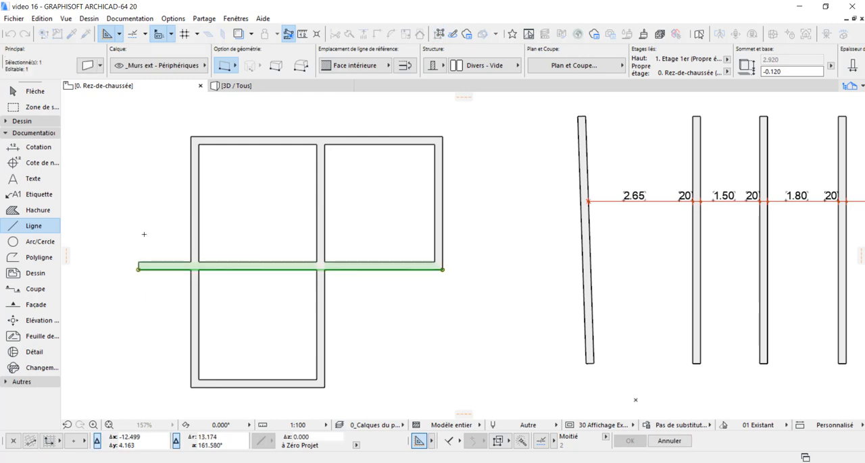
key("Escape")
left_click(165, 268, "ctrl")
Select all six walls and start automatic exterior dimensioning with general dimensions only, on four sides, at 0.500 line spacing
scroll(313, 291, "down", 1)
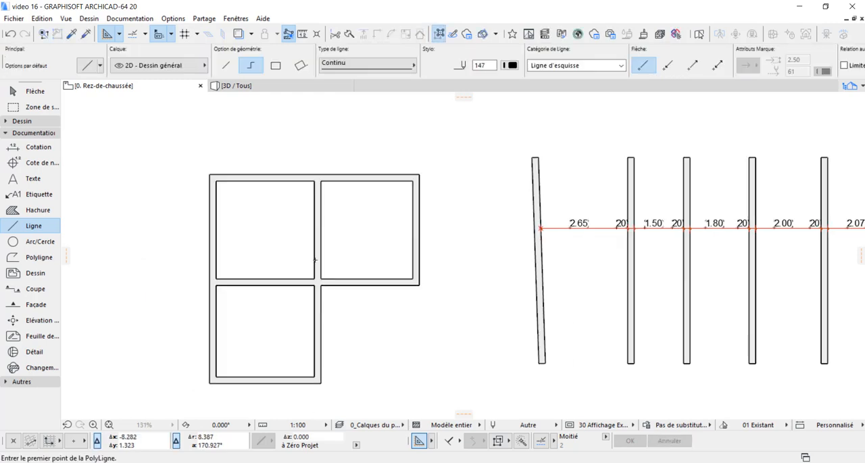
scroll(310, 250, "up", 3)
scroll(340, 295, "down", 3)
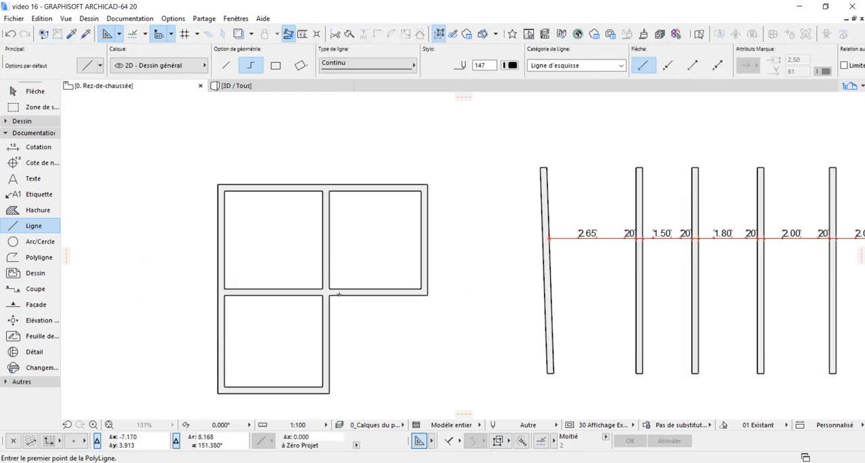
left_click_drag(213, 176, 342, 352, "shift")
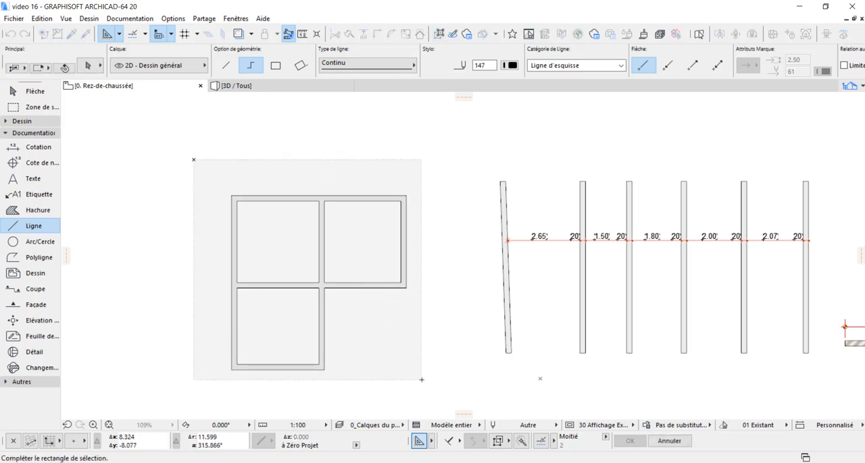
left_click(432, 388)
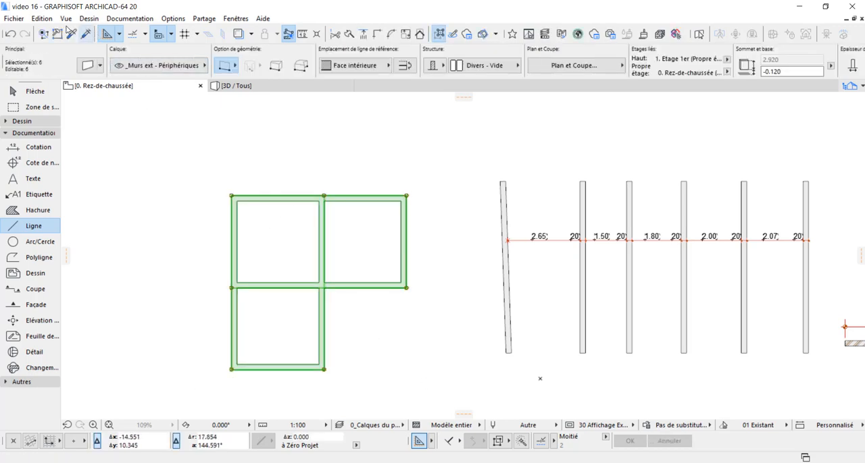
left_click(131, 19)
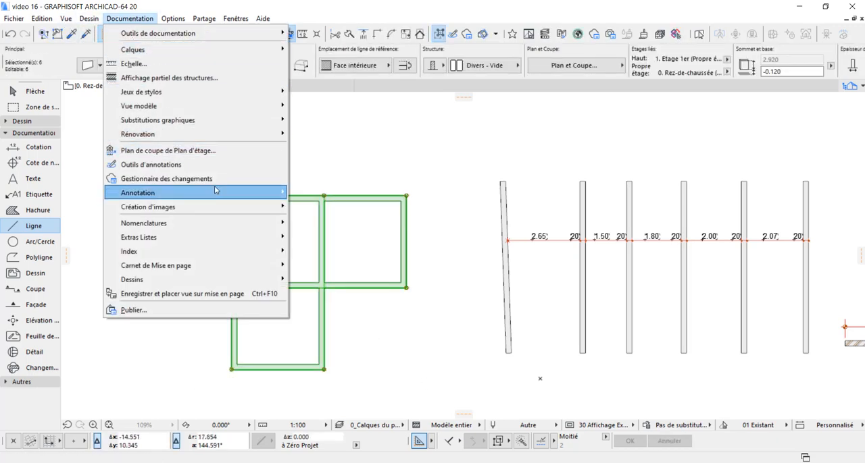
mouse_move(214, 193)
mouse_move(359, 228)
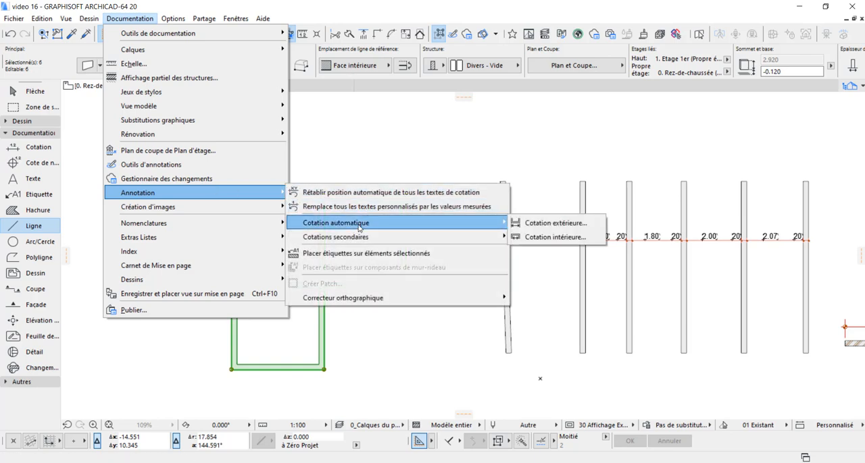
left_click(541, 228)
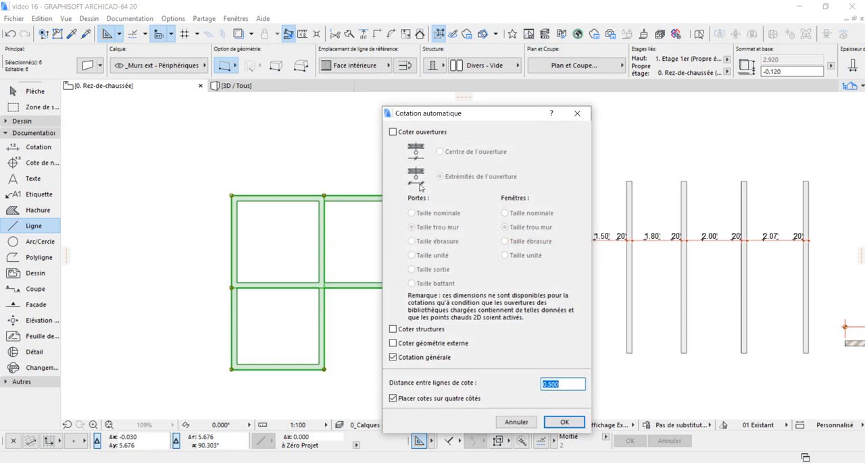
left_click_drag(445, 115, 522, 63)
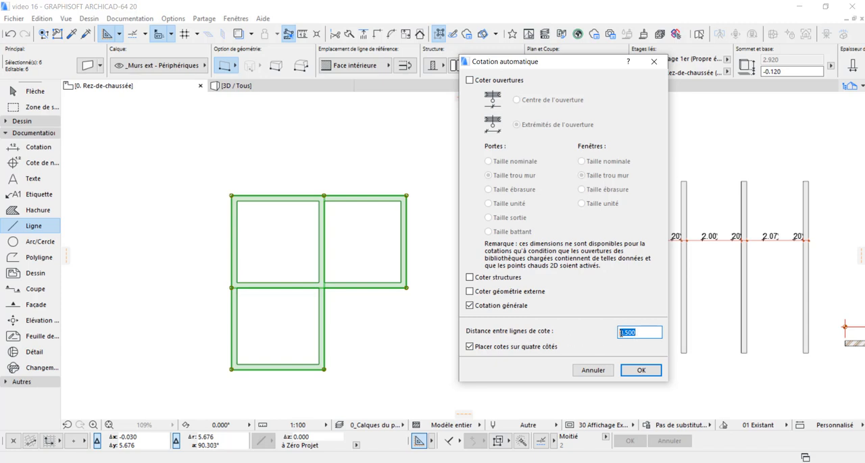
left_click(641, 370)
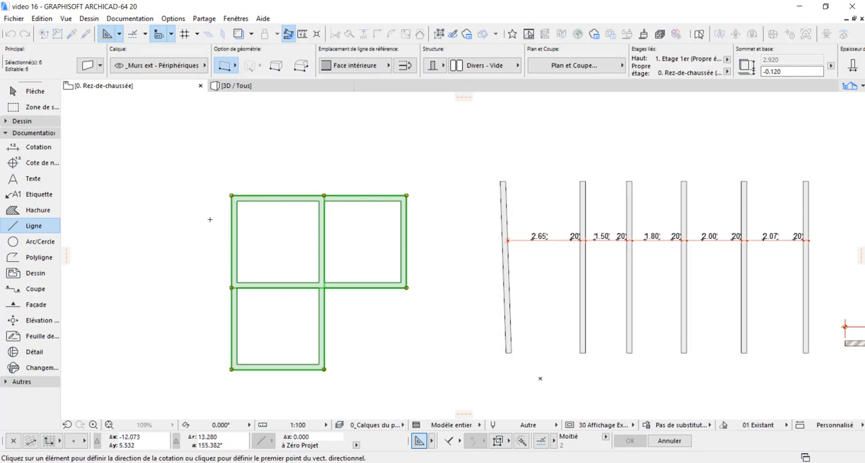
Define a near-vertical dimensioning direction beside the long outer wall and place the exterior dimension lines beyond the upper wall
left_click(200, 324)
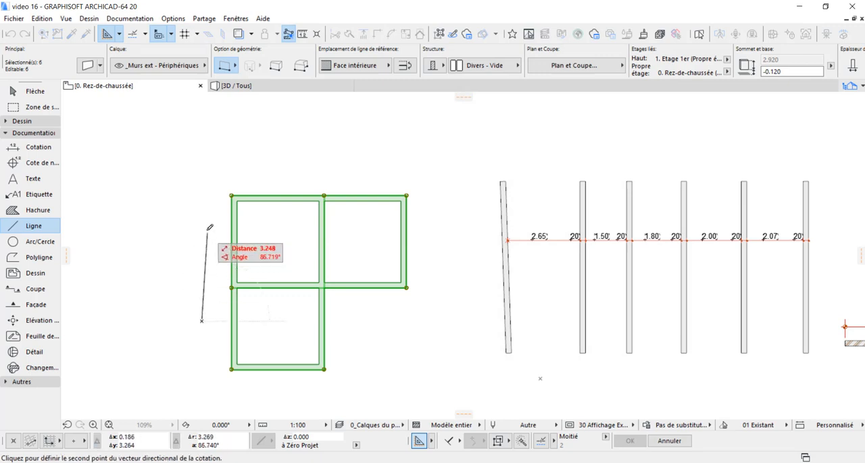
left_click(203, 223)
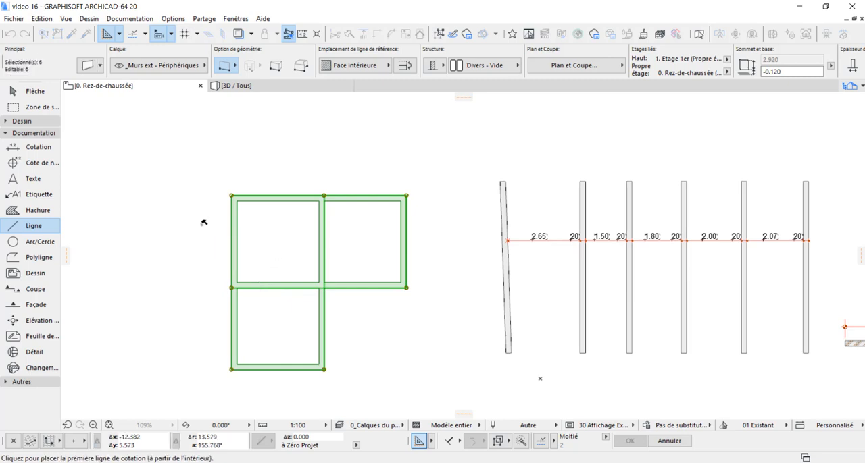
left_click(204, 148)
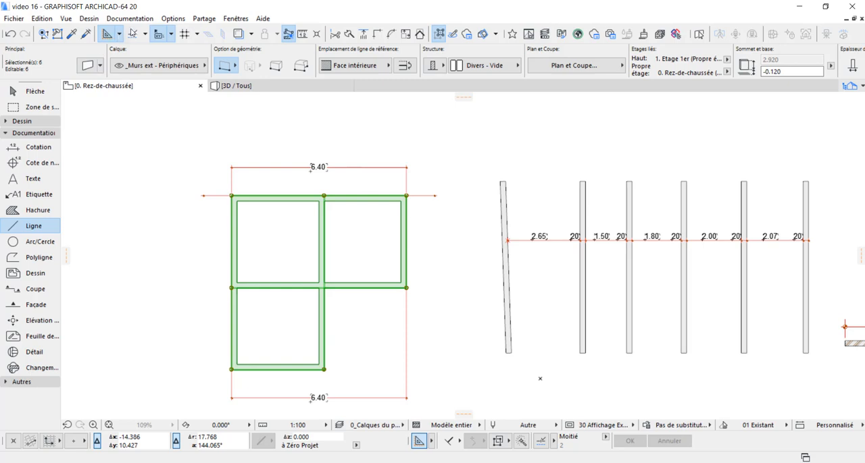
Start automatic interior dimensioning of the selected walls with the column edges option and no composite layer dimensioning
left_click(129, 18)
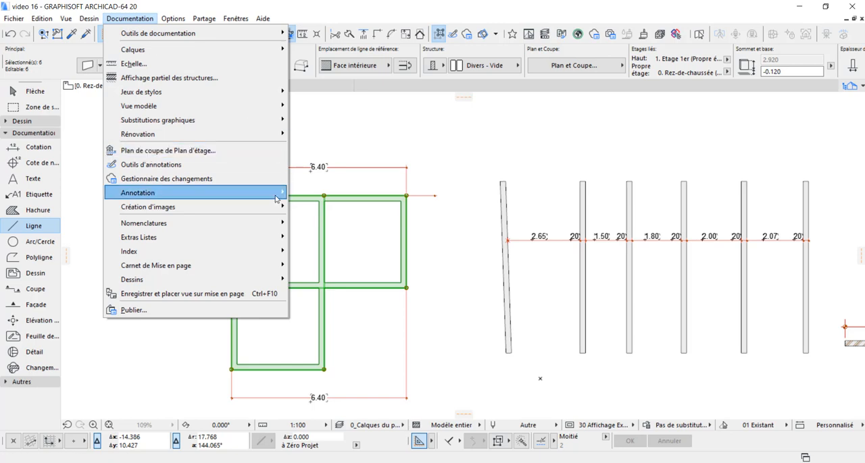
mouse_move(277, 198)
mouse_move(405, 221)
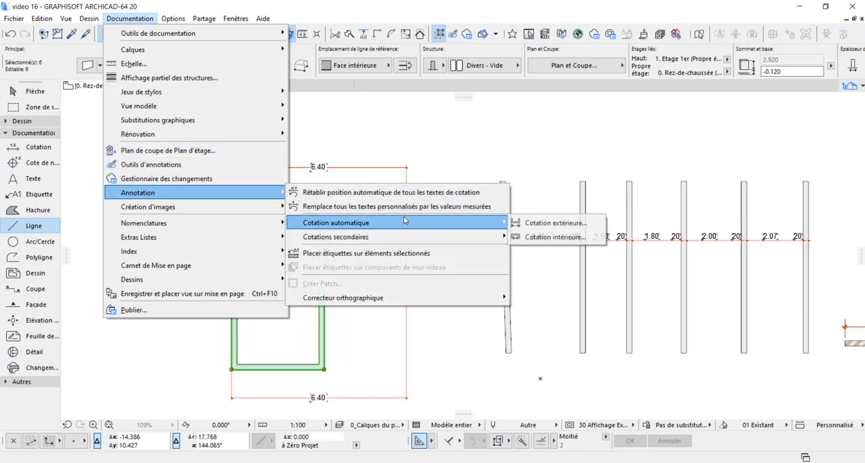
left_click(554, 237)
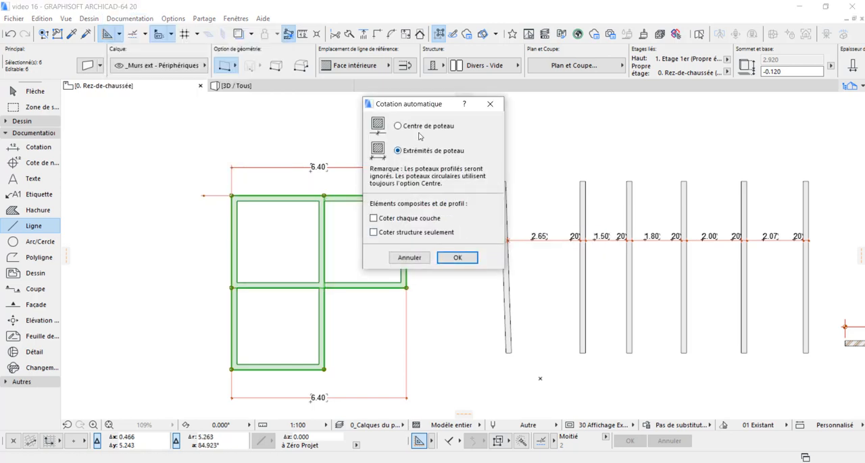
left_click_drag(422, 110, 429, 154)
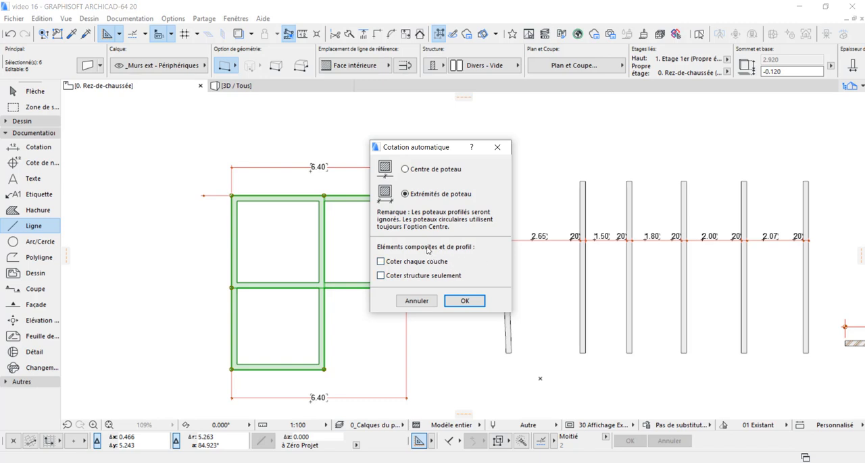
left_click(472, 298)
Draw a horizontal section line about 9.3 long across the two upper rooms and place the interior dimension chain inside them
scroll(450, 206, "up", 1)
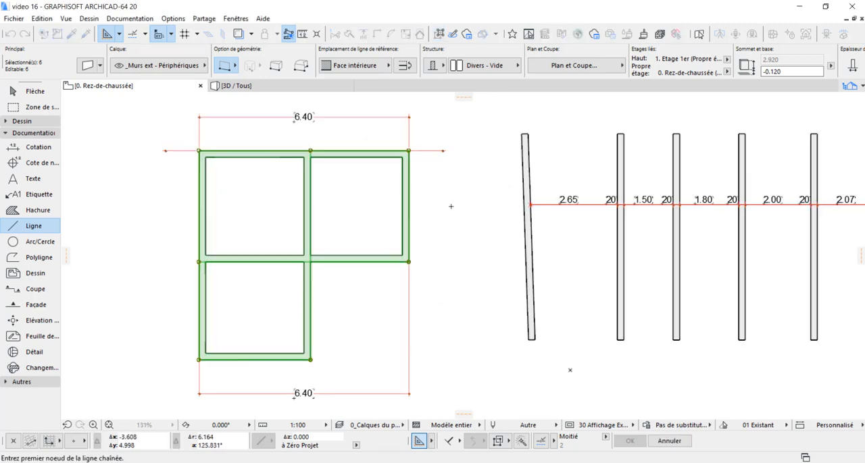
left_click(453, 199)
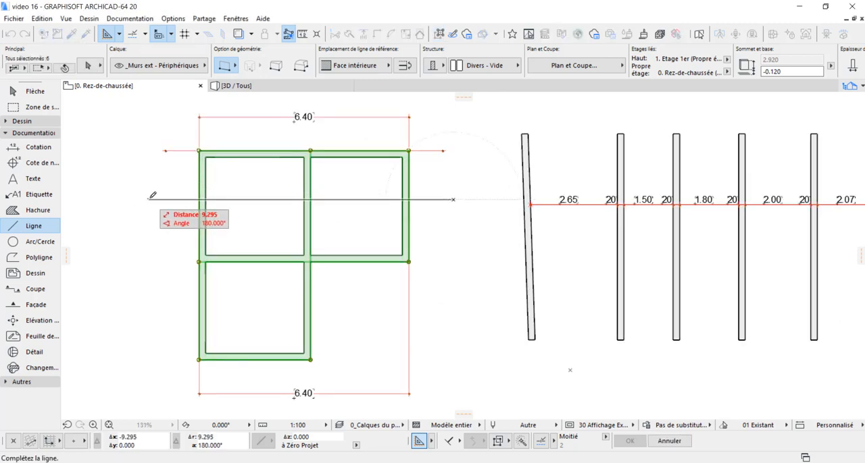
left_click(151, 199)
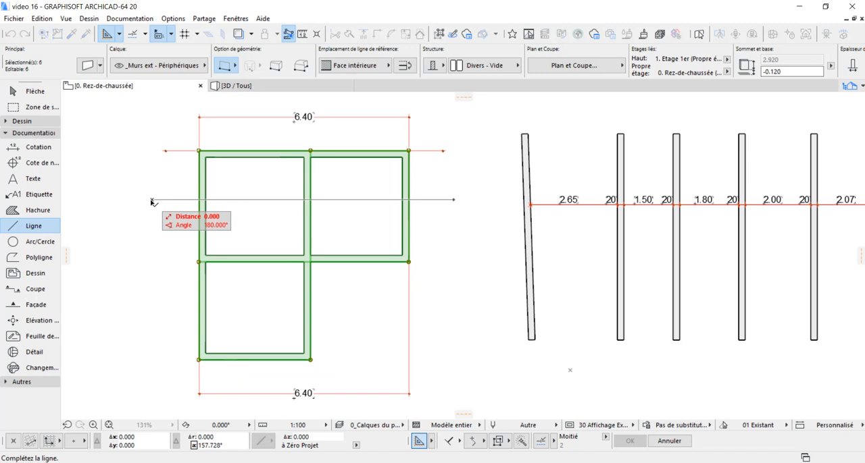
left_click(238, 187)
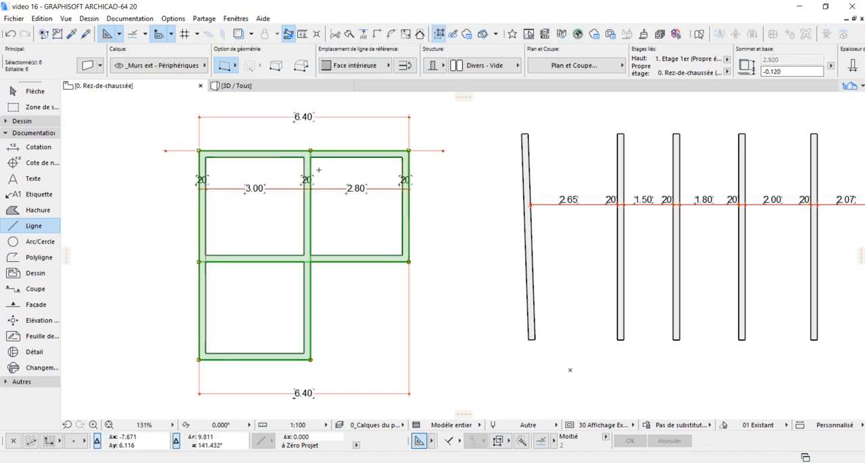